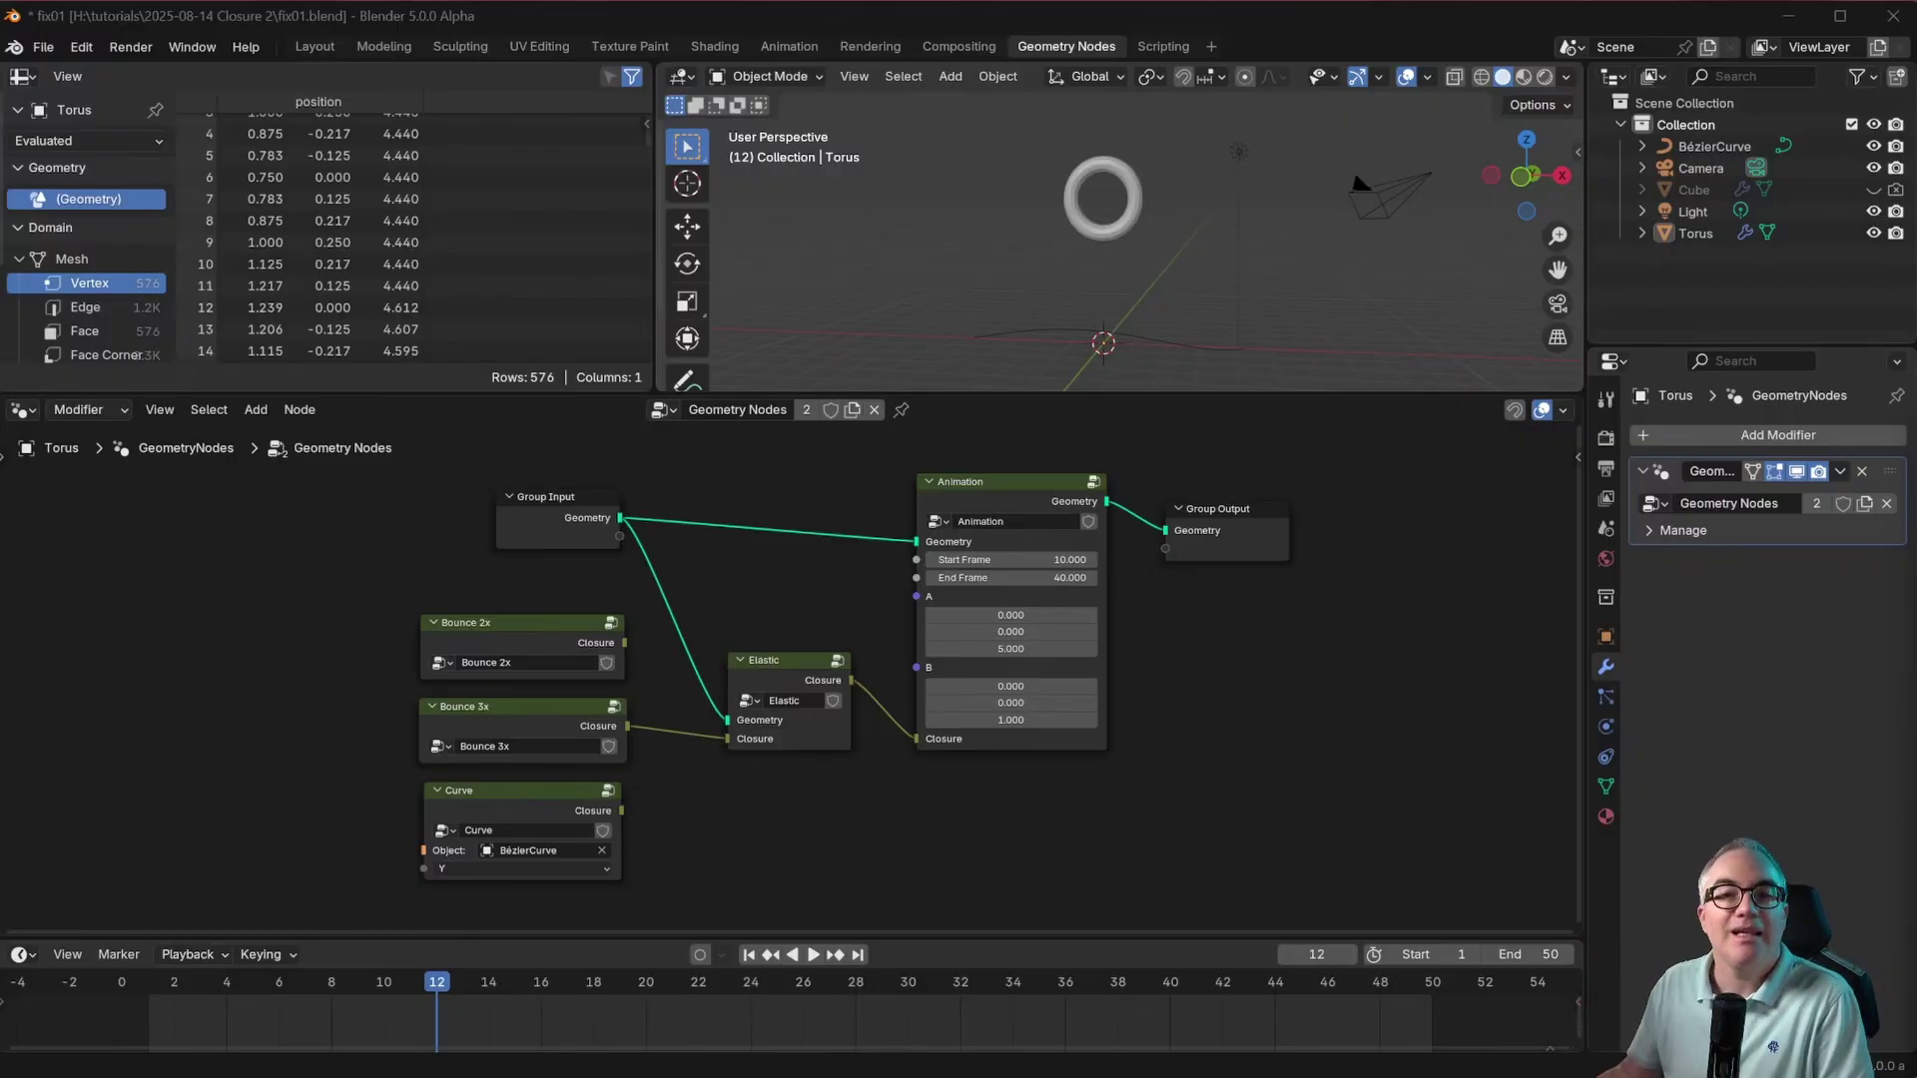
{"action": "left_click", "coordinate": [687, 666]}
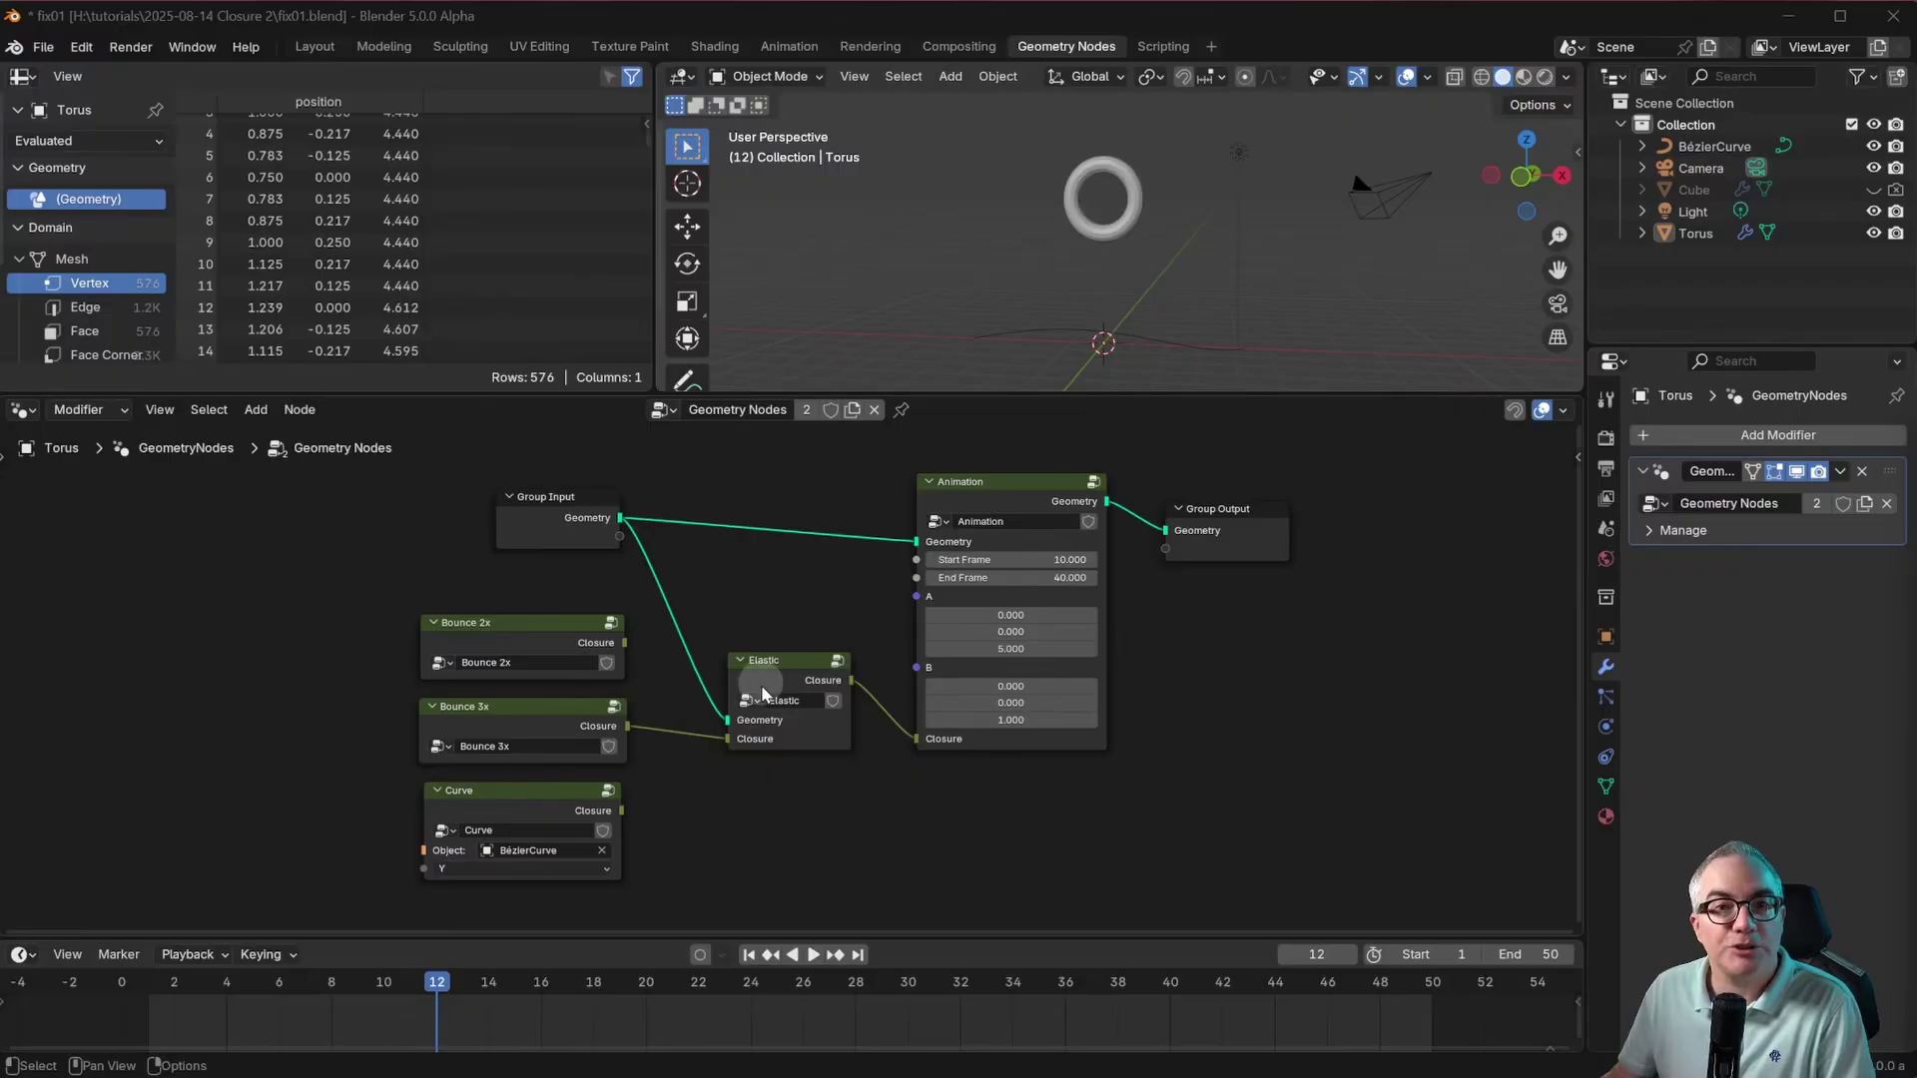
{"action": "scroll", "coordinate": [761, 685], "scroll_direction": "up", "scroll_amount": 2}
{"action": "left_click", "coordinate": [784, 696]}
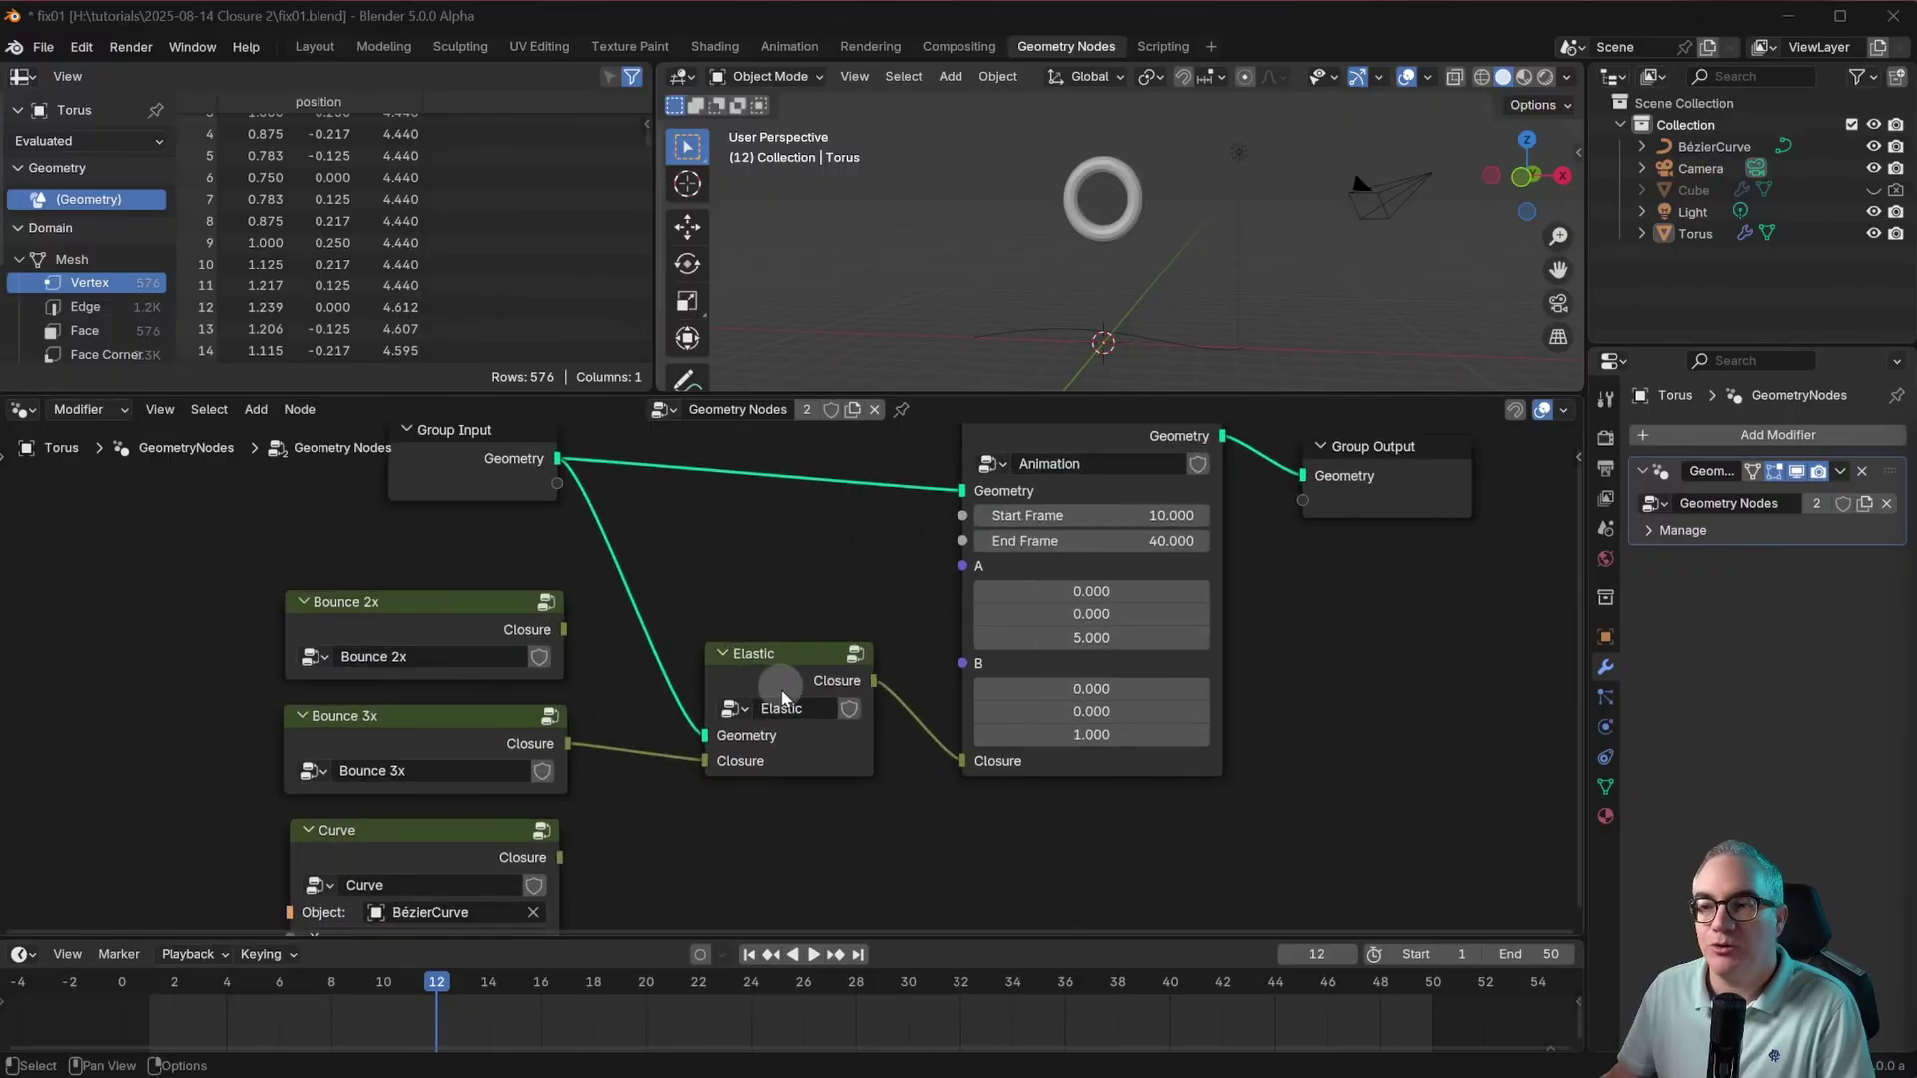
{"action": "scroll", "coordinate": [784, 695], "scroll_direction": "down", "scroll_amount": 1}
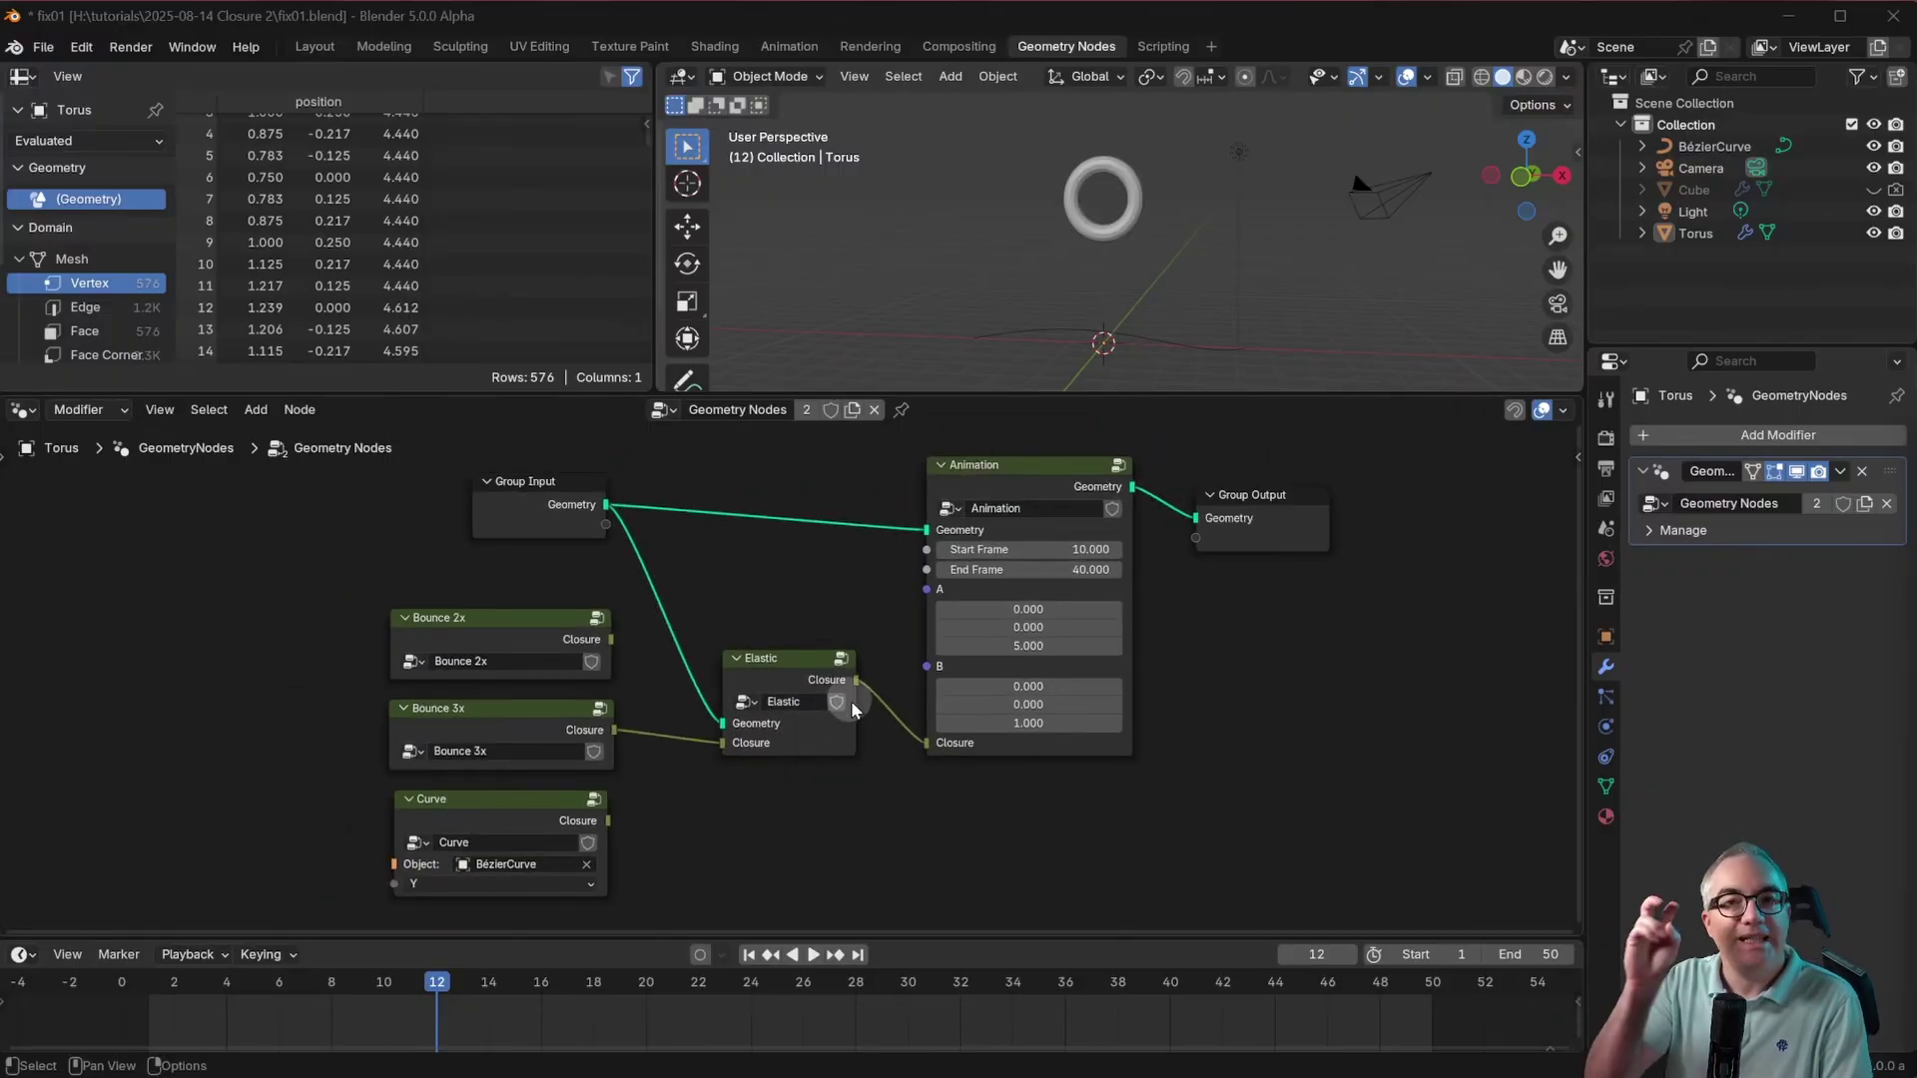
{"action": "left_click", "coordinate": [1037, 471]}
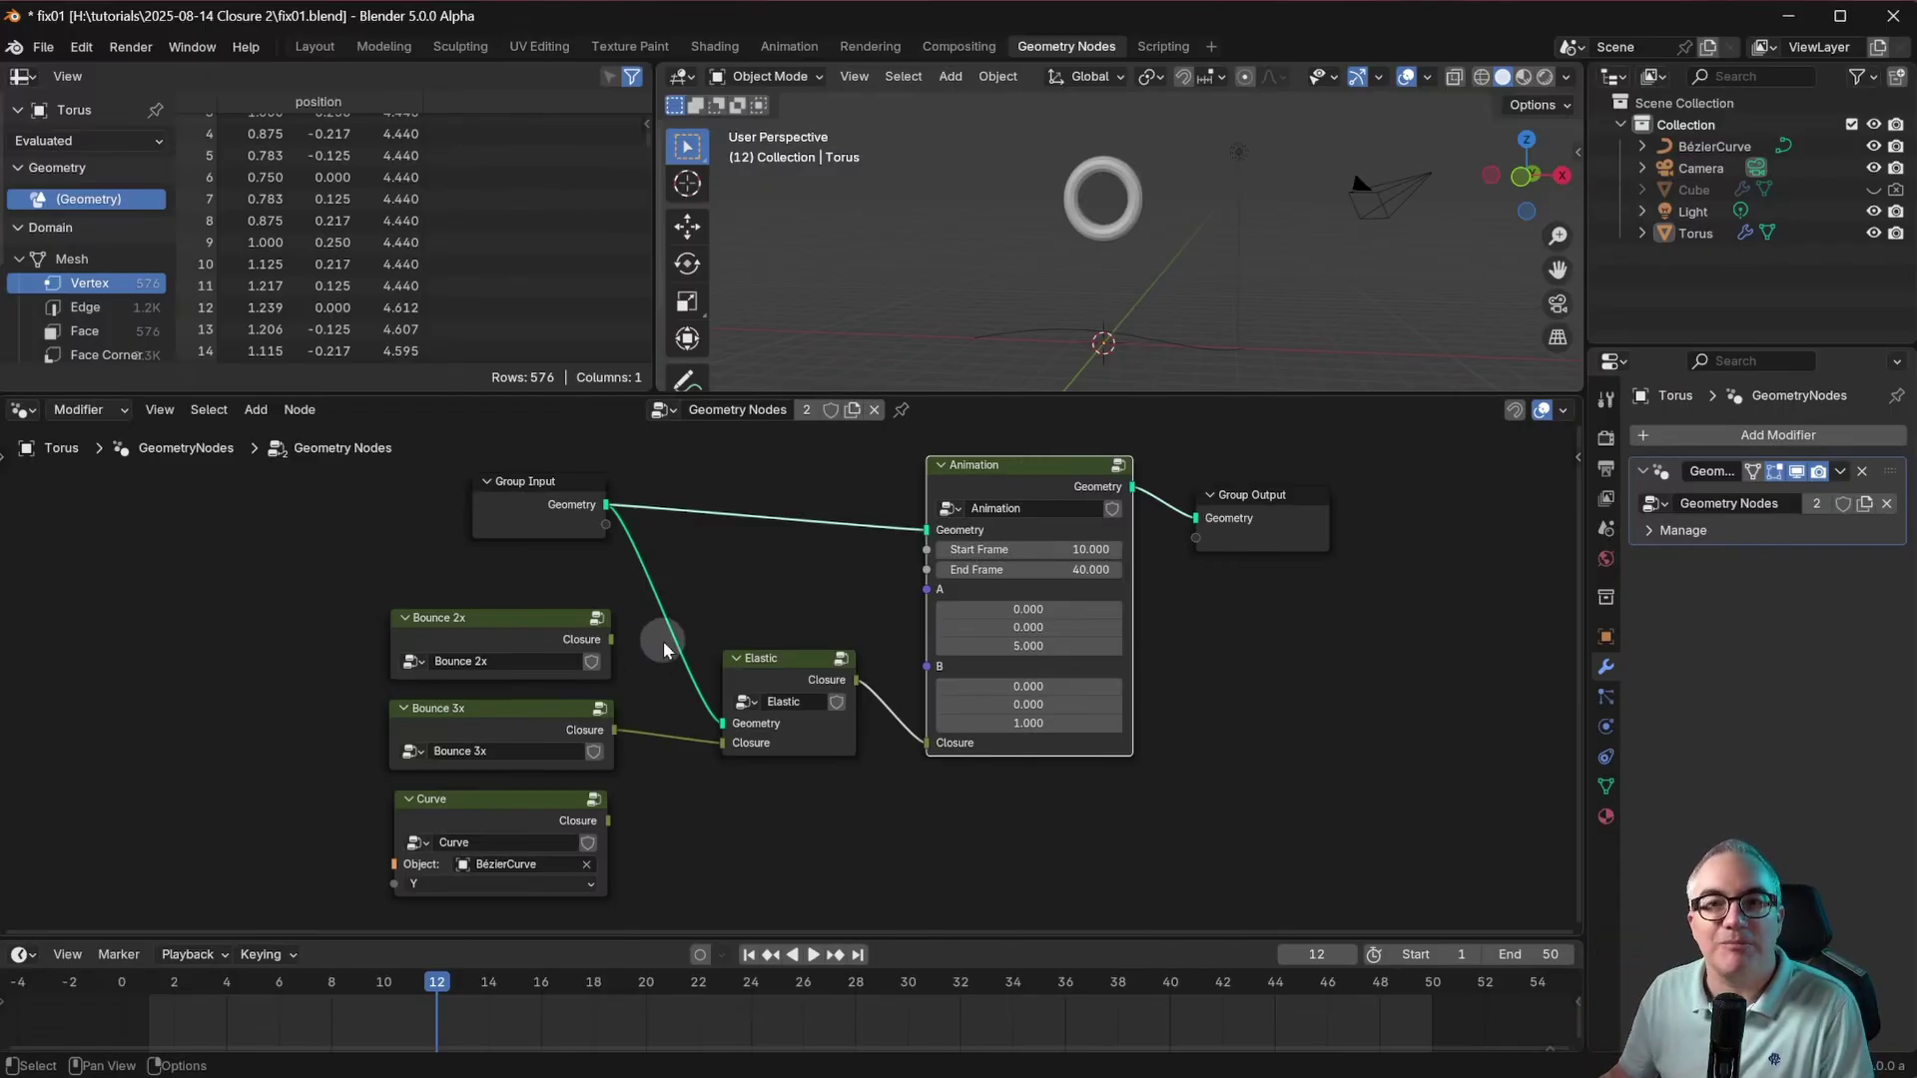
{"action": "mouse_move", "coordinate": [696, 552]}
{"action": "left_mouse_down"}
{"action": "mouse_move", "coordinate": [687, 687]}
{"action": "mouse_move", "coordinate": [623, 618]}
{"action": "mouse_move", "coordinate": [664, 587]}
{"action": "left_mouse_up"}
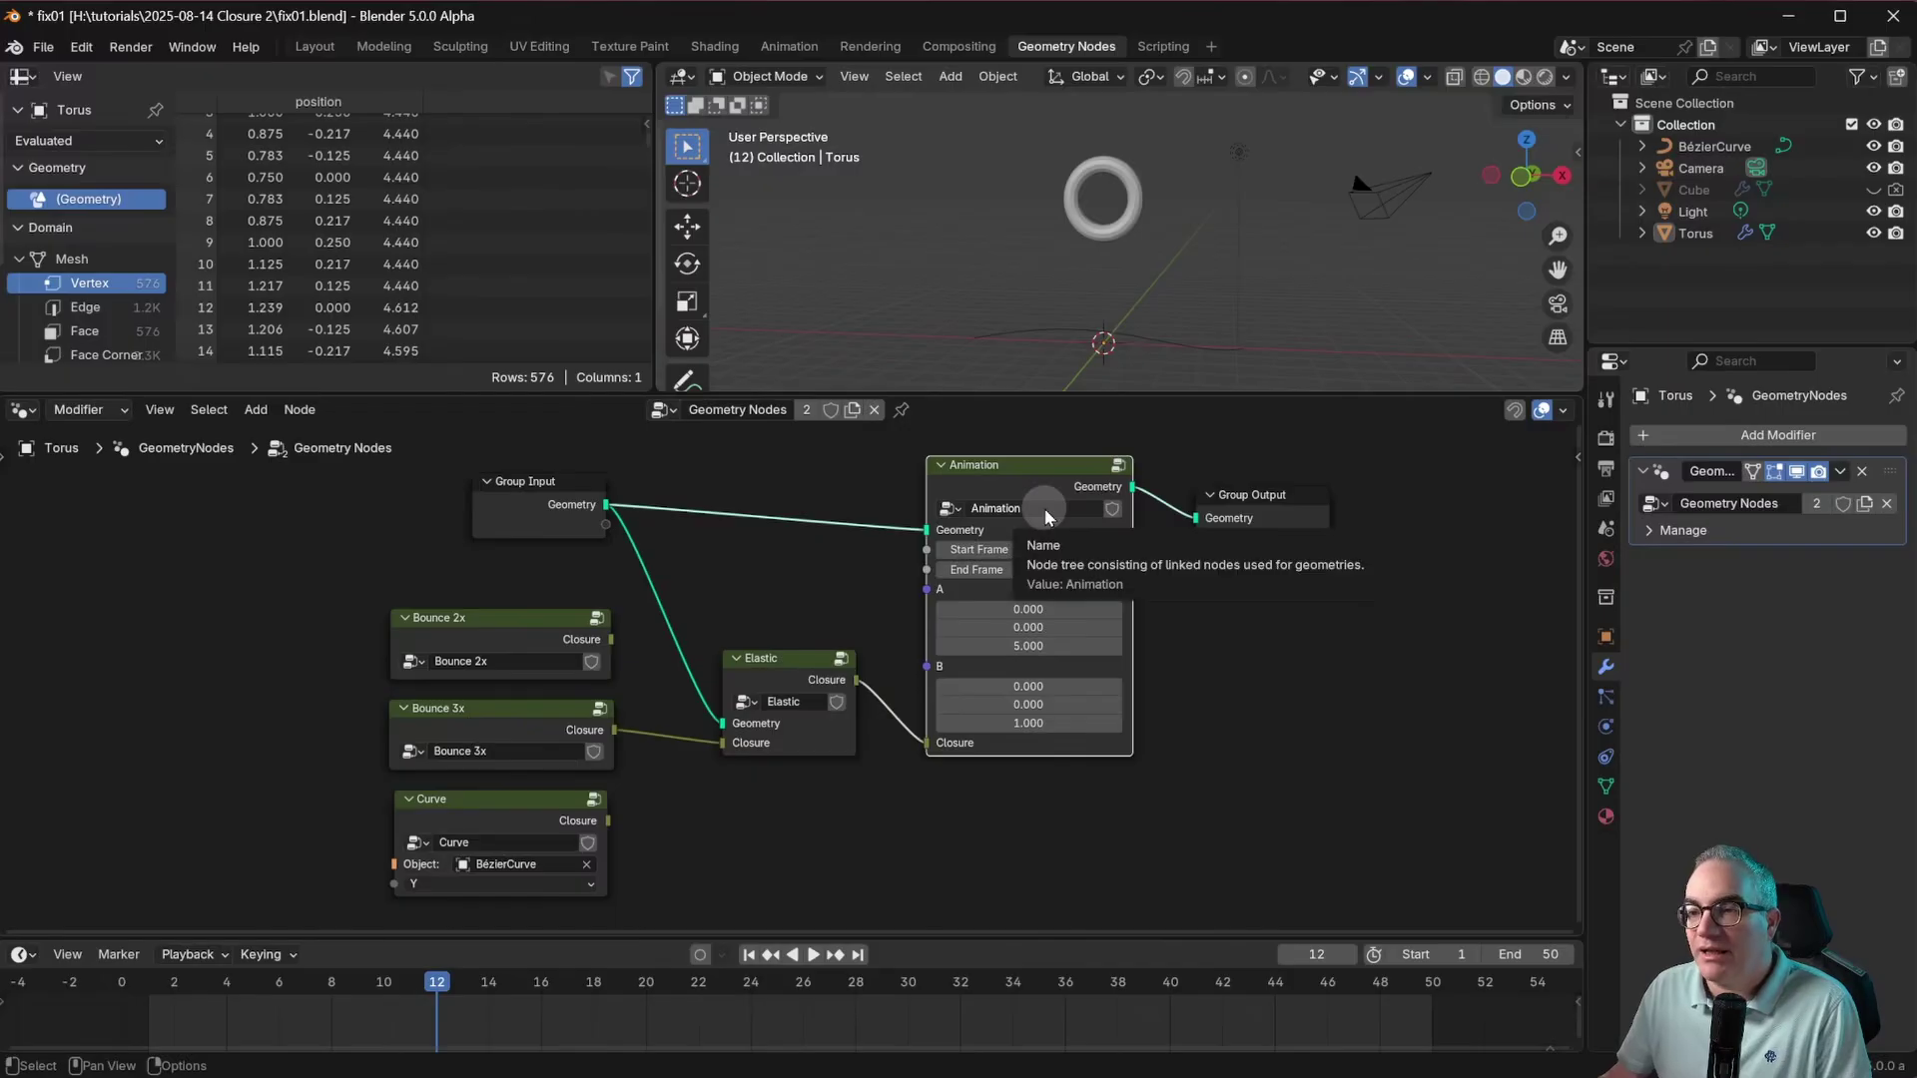
Step: Inside the Animation node group, rename the vector input sockets A and B to From and To
{"action": "left_click", "coordinate": [1026, 460]}
{"action": "key", "text": "Tab"}
{"action": "middle_click_drag", "start_coordinate": [895, 584], "coordinate": [977, 565]}
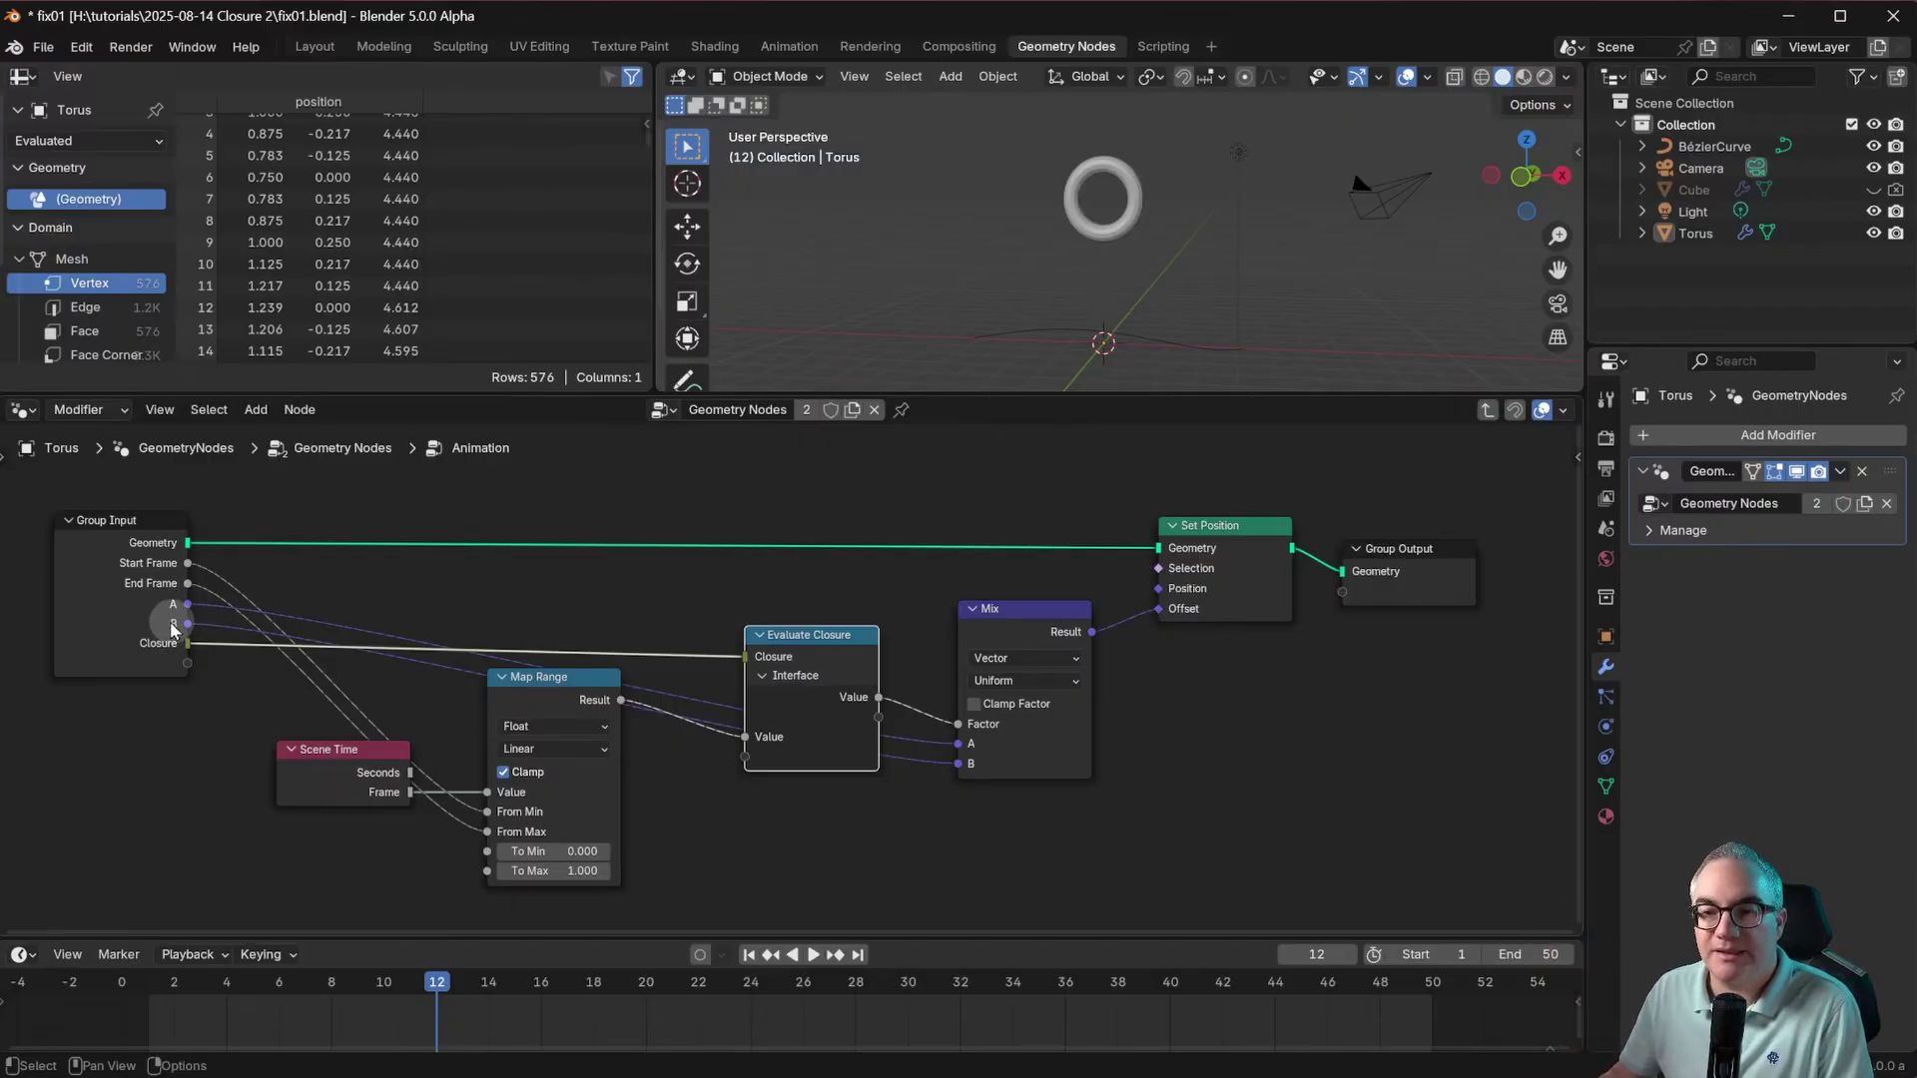
{"action": "left_click", "coordinate": [128, 525]}
{"action": "key", "text": "n"}
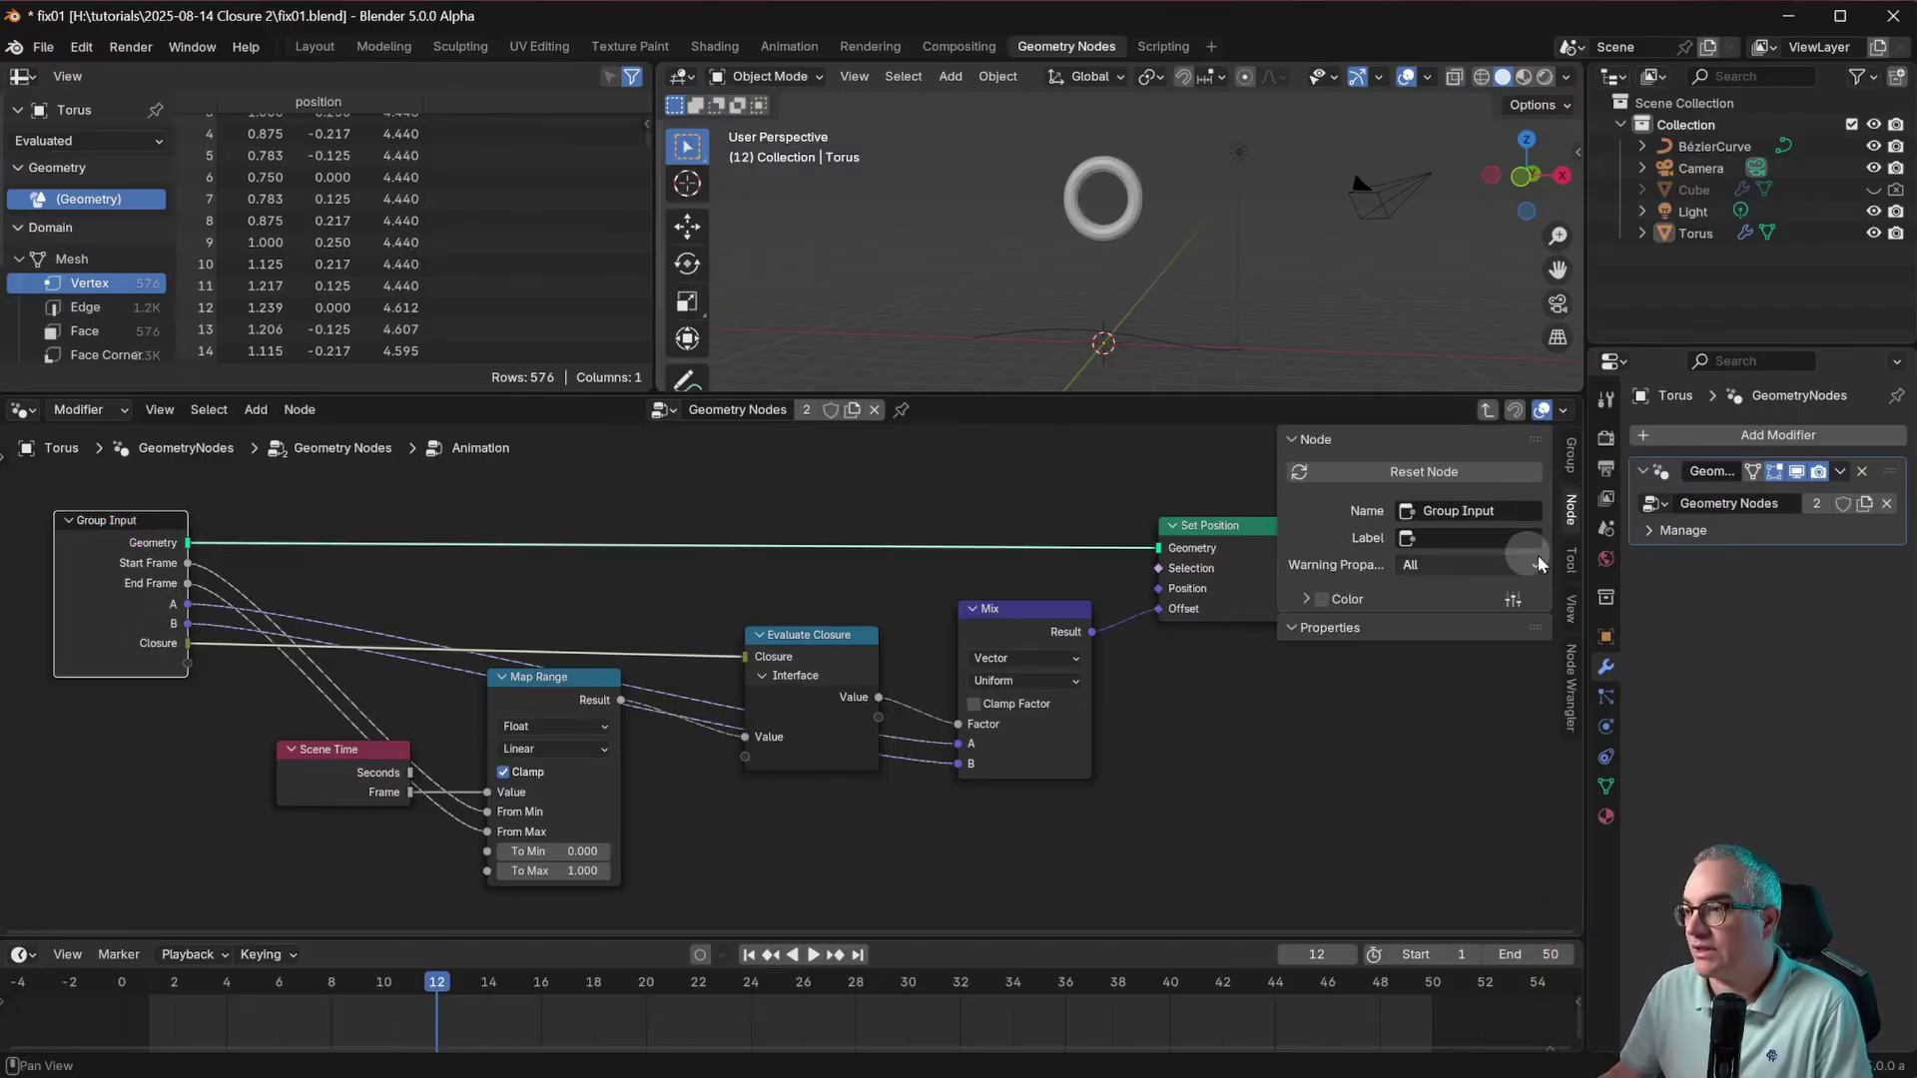
{"action": "left_click", "coordinate": [1570, 455]}
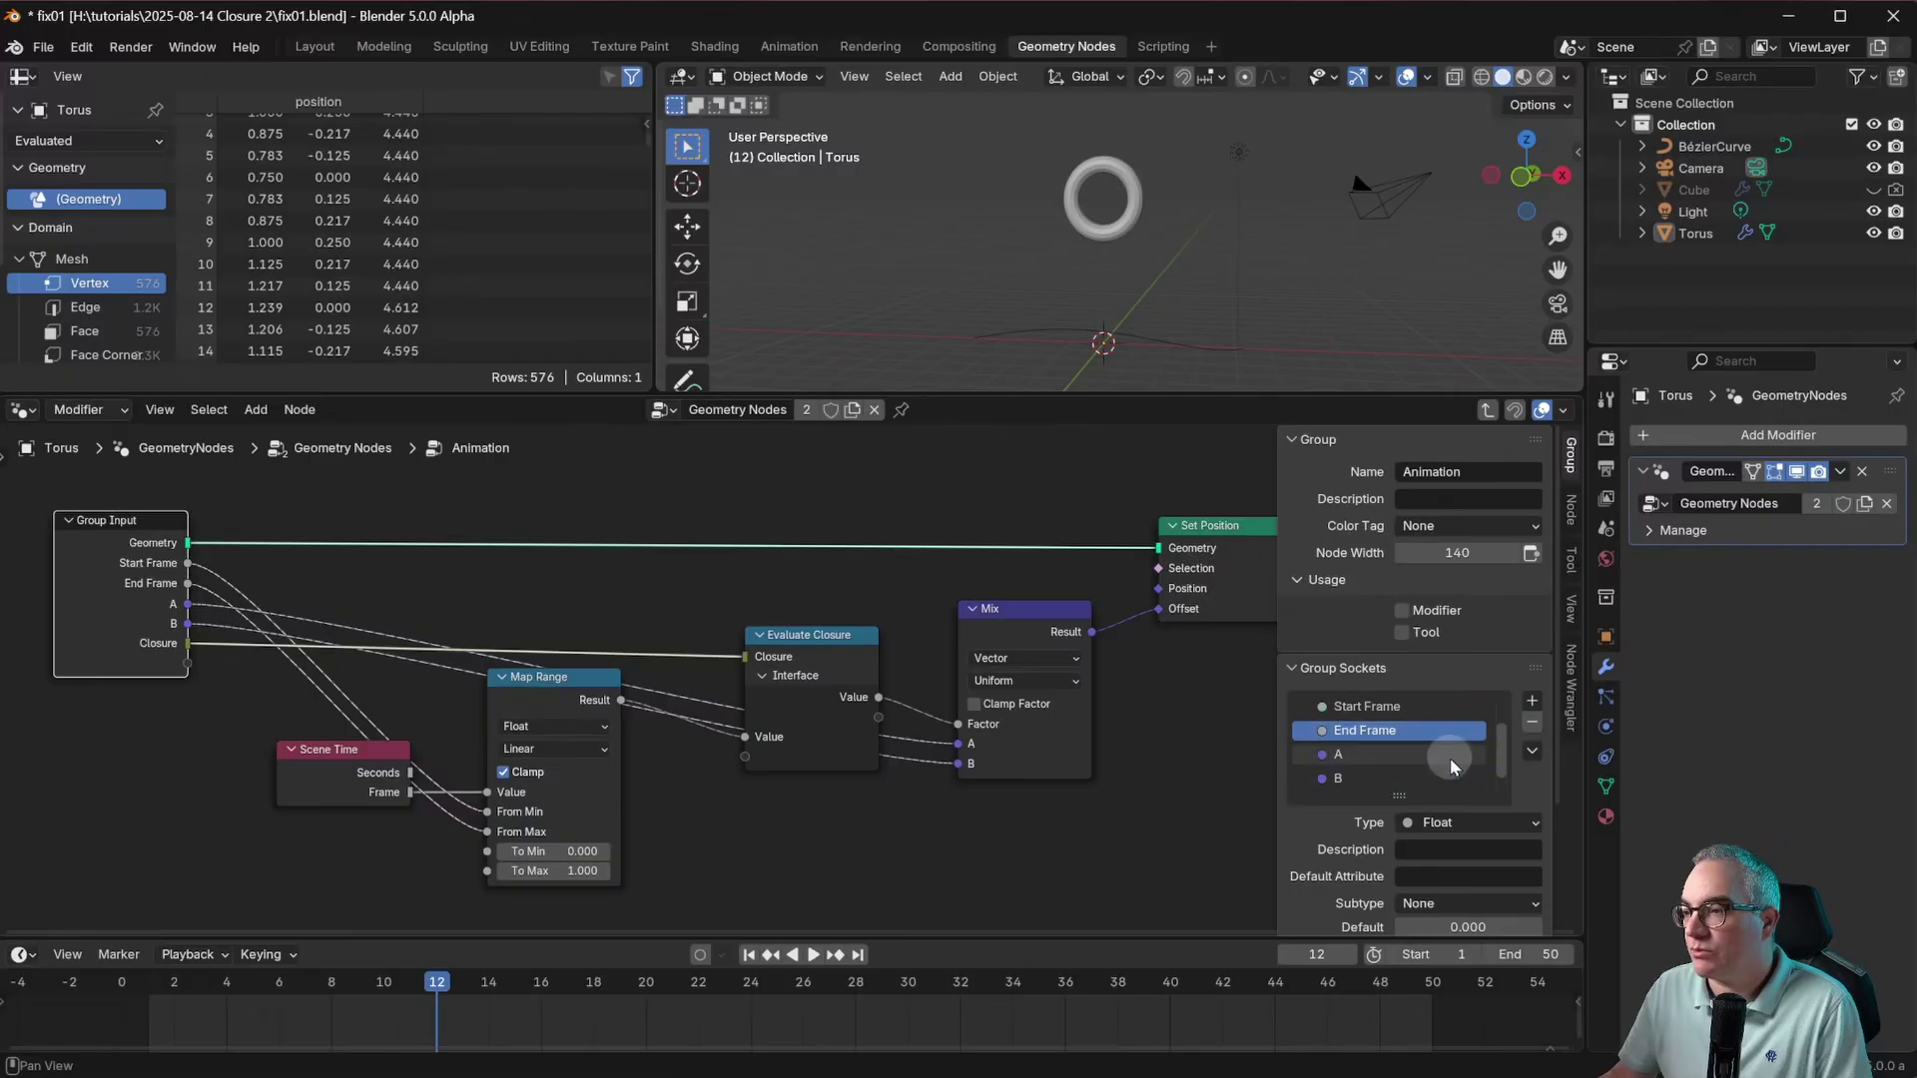
{"action": "double_click", "coordinate": [1450, 756]}
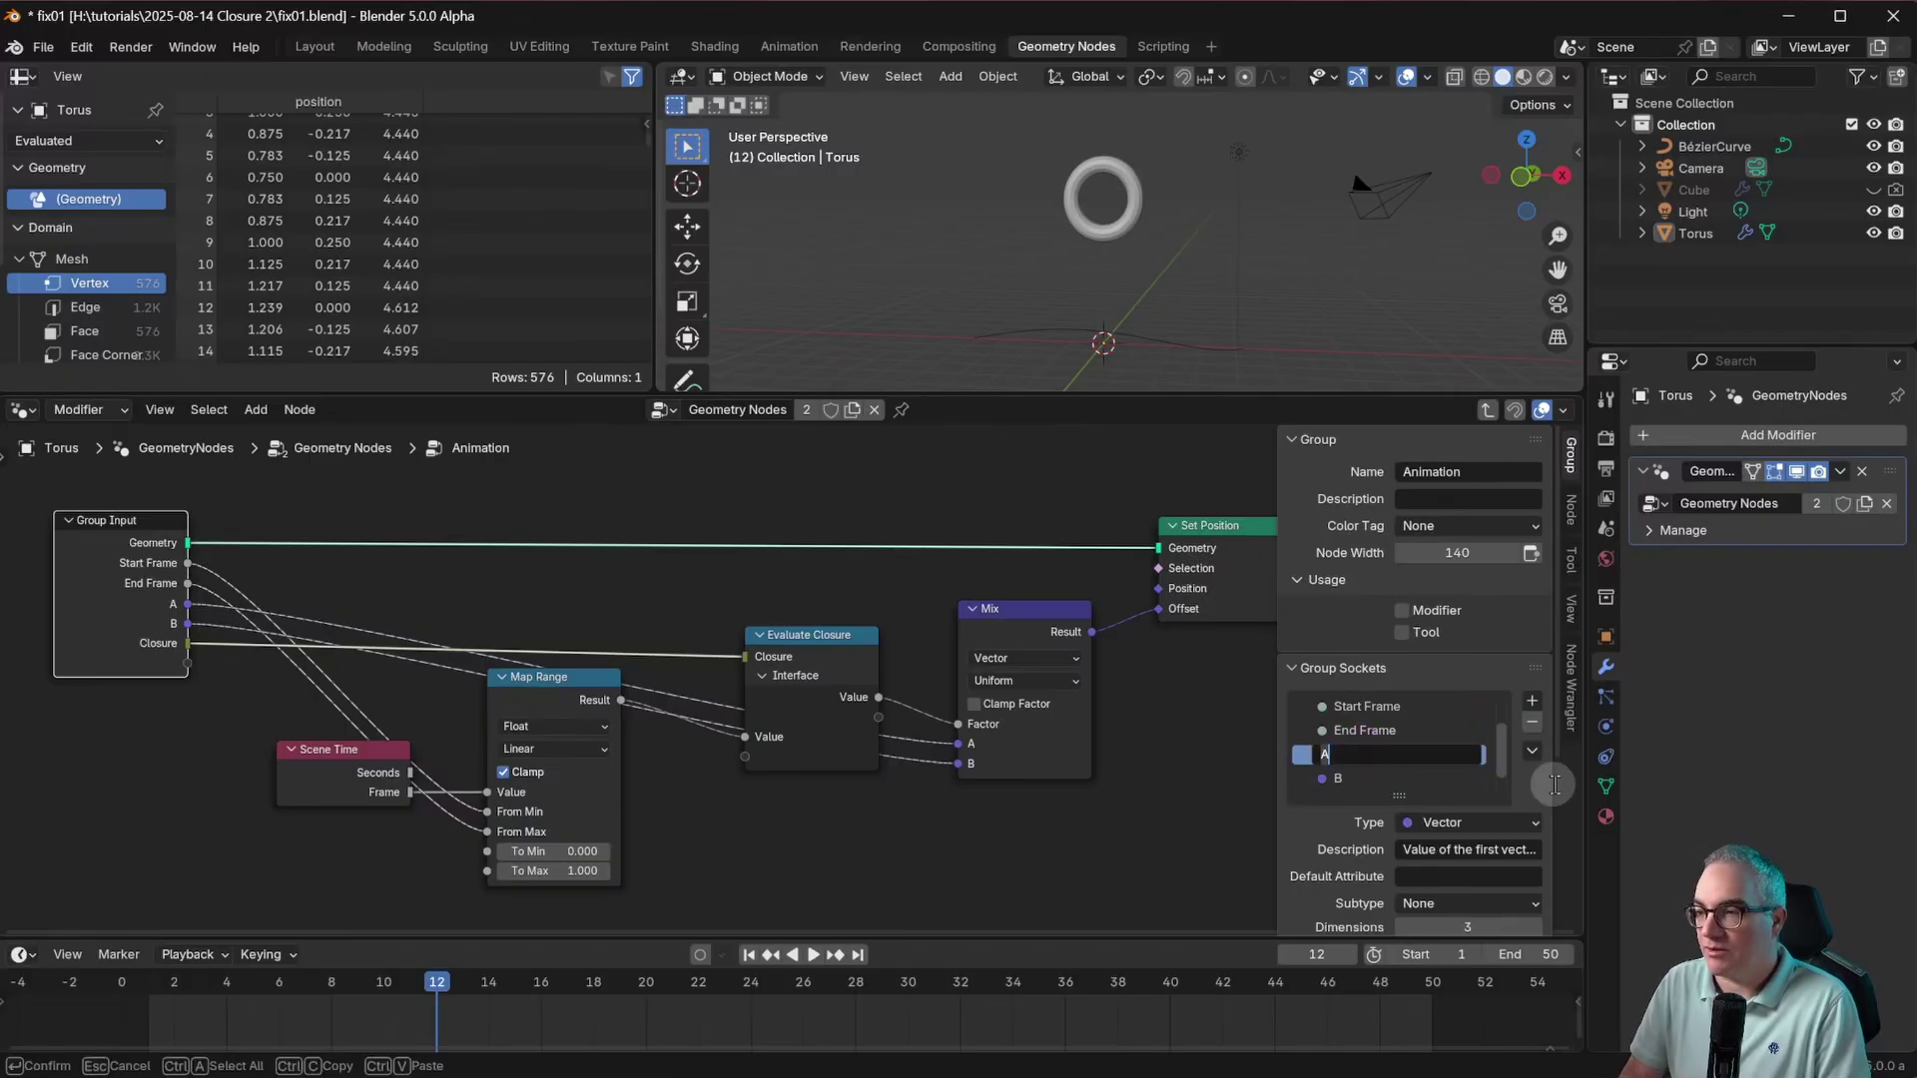
{"action": "type", "text": "From"}
{"action": "key", "text": "Return"}
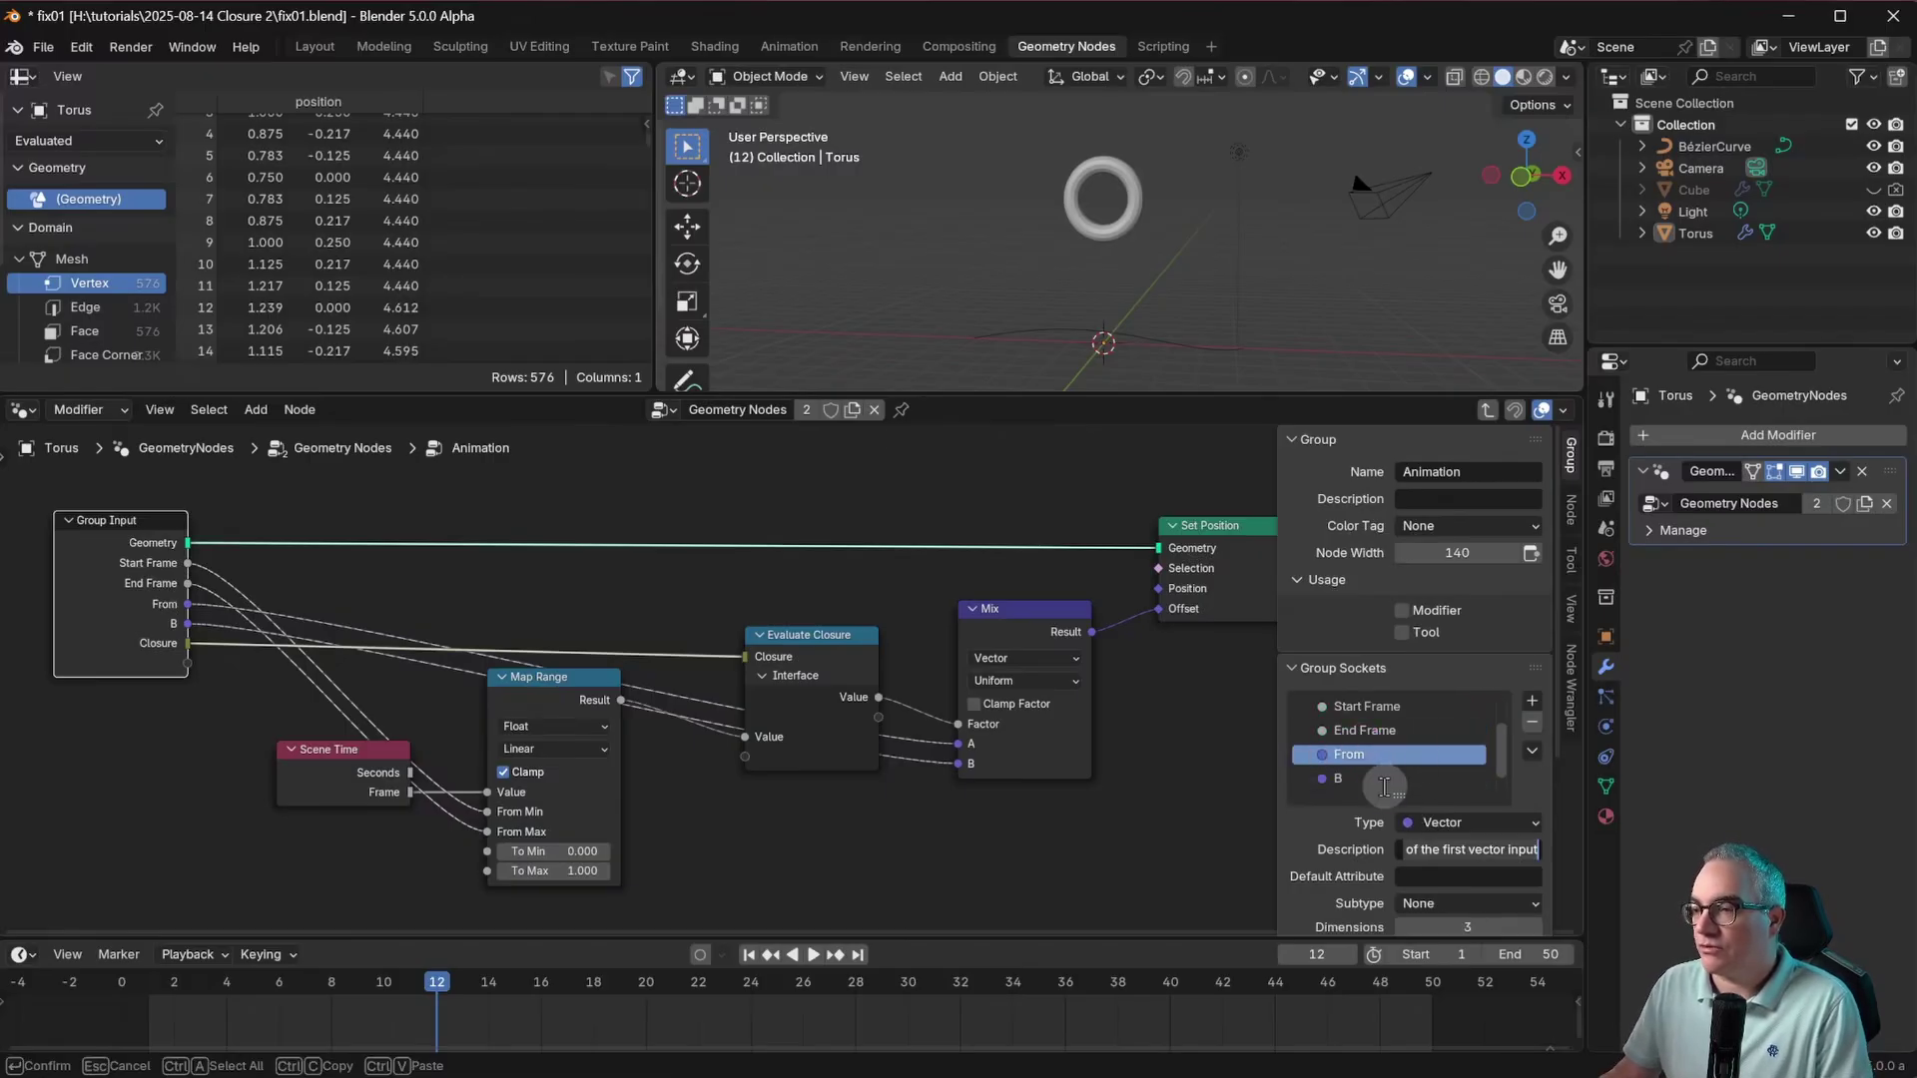
{"action": "double_click", "coordinate": [1382, 778]}
{"action": "type", "text": "To"}
{"action": "key", "text": "Return"}
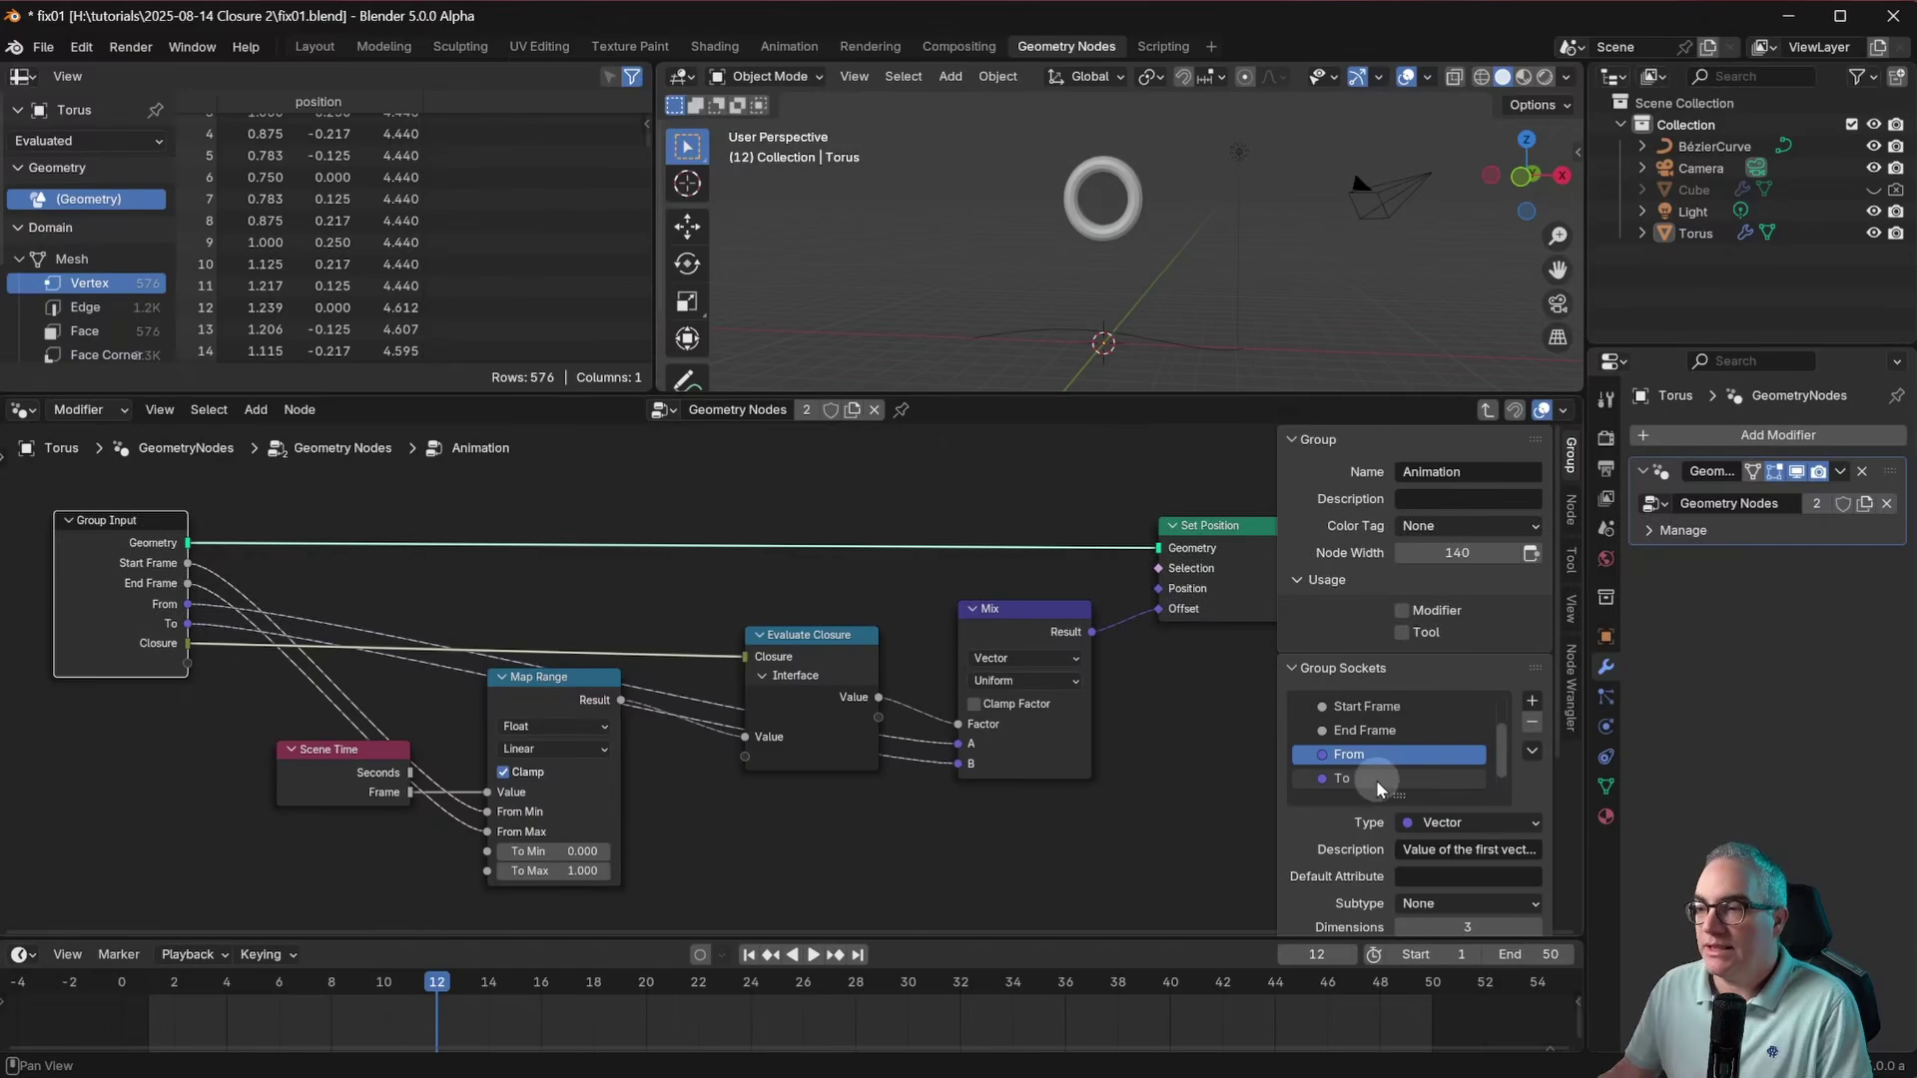
Step: Rename the Animation group's Closure input socket to Easing and return to the parent node tree
{"action": "scroll", "coordinate": [1378, 782], "scroll_direction": "down", "scroll_amount": 1}
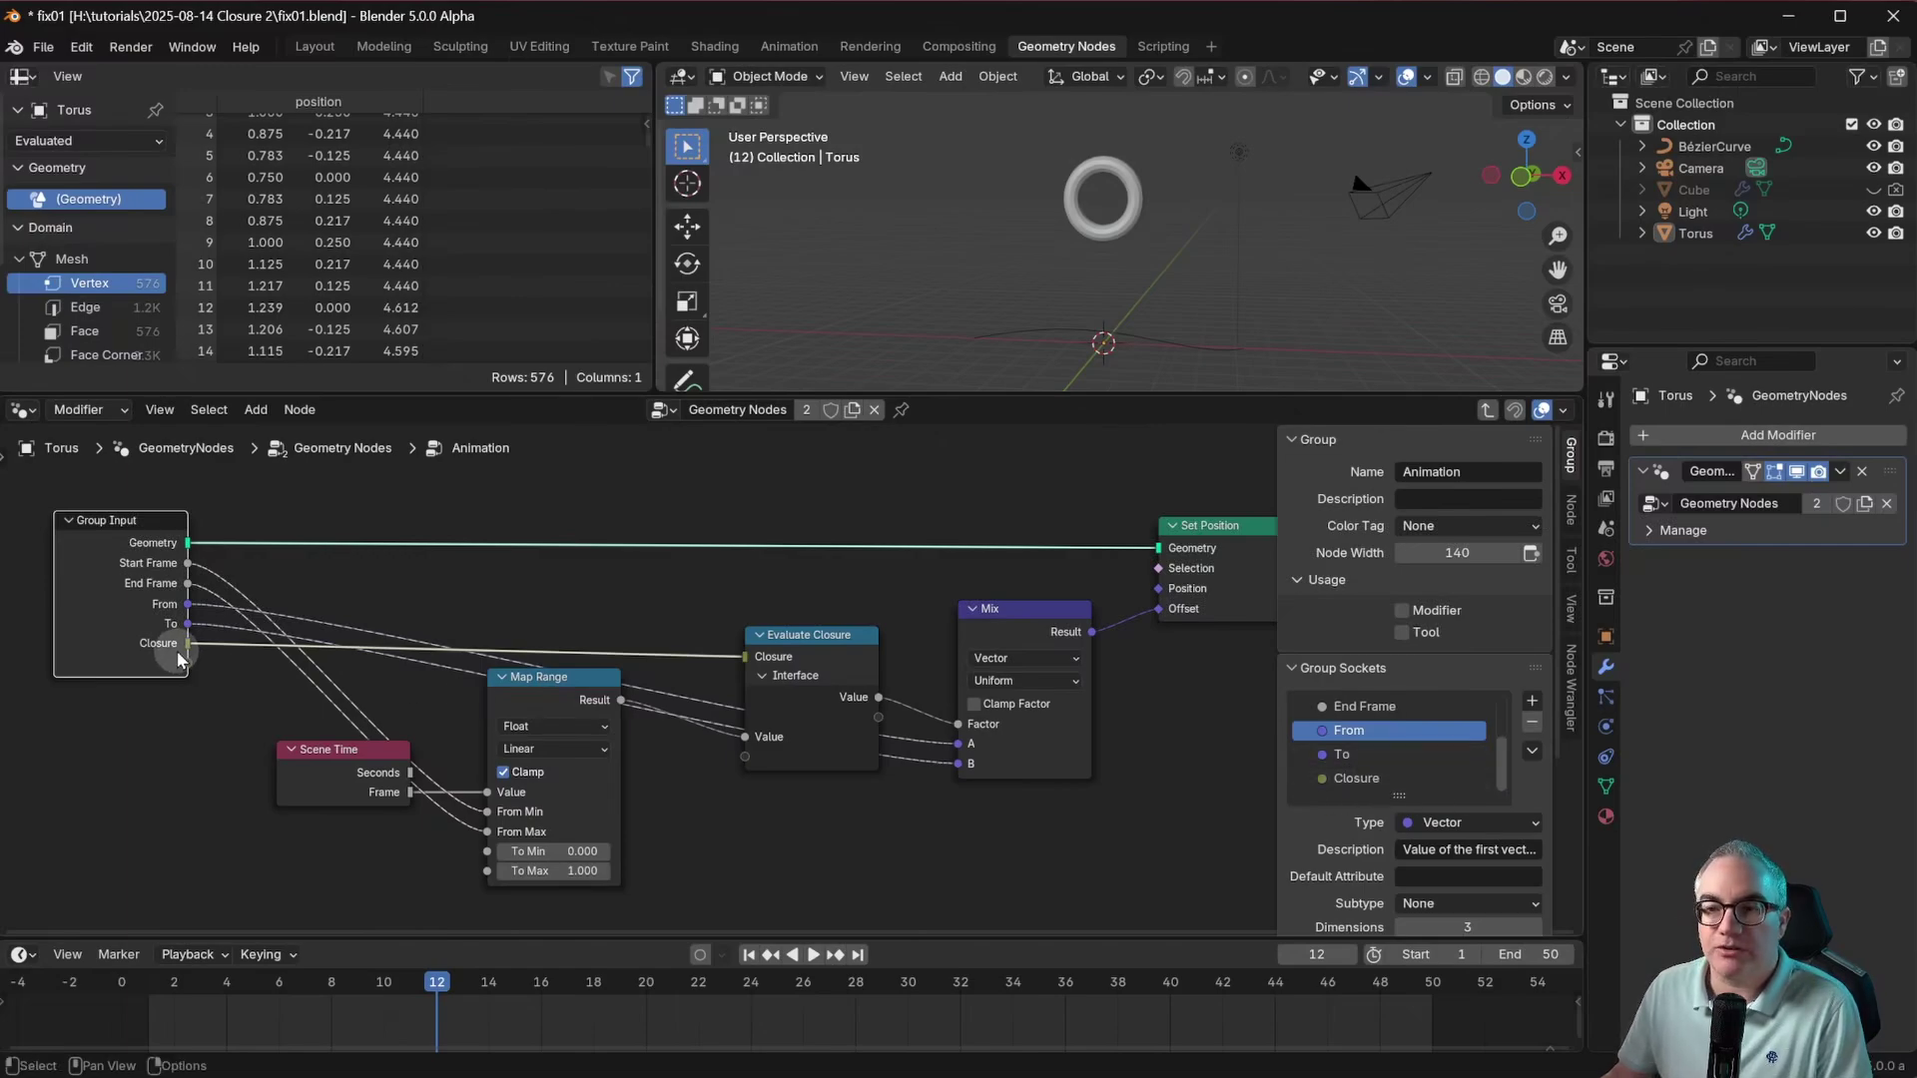
{"action": "left_click", "coordinate": [1352, 777]}
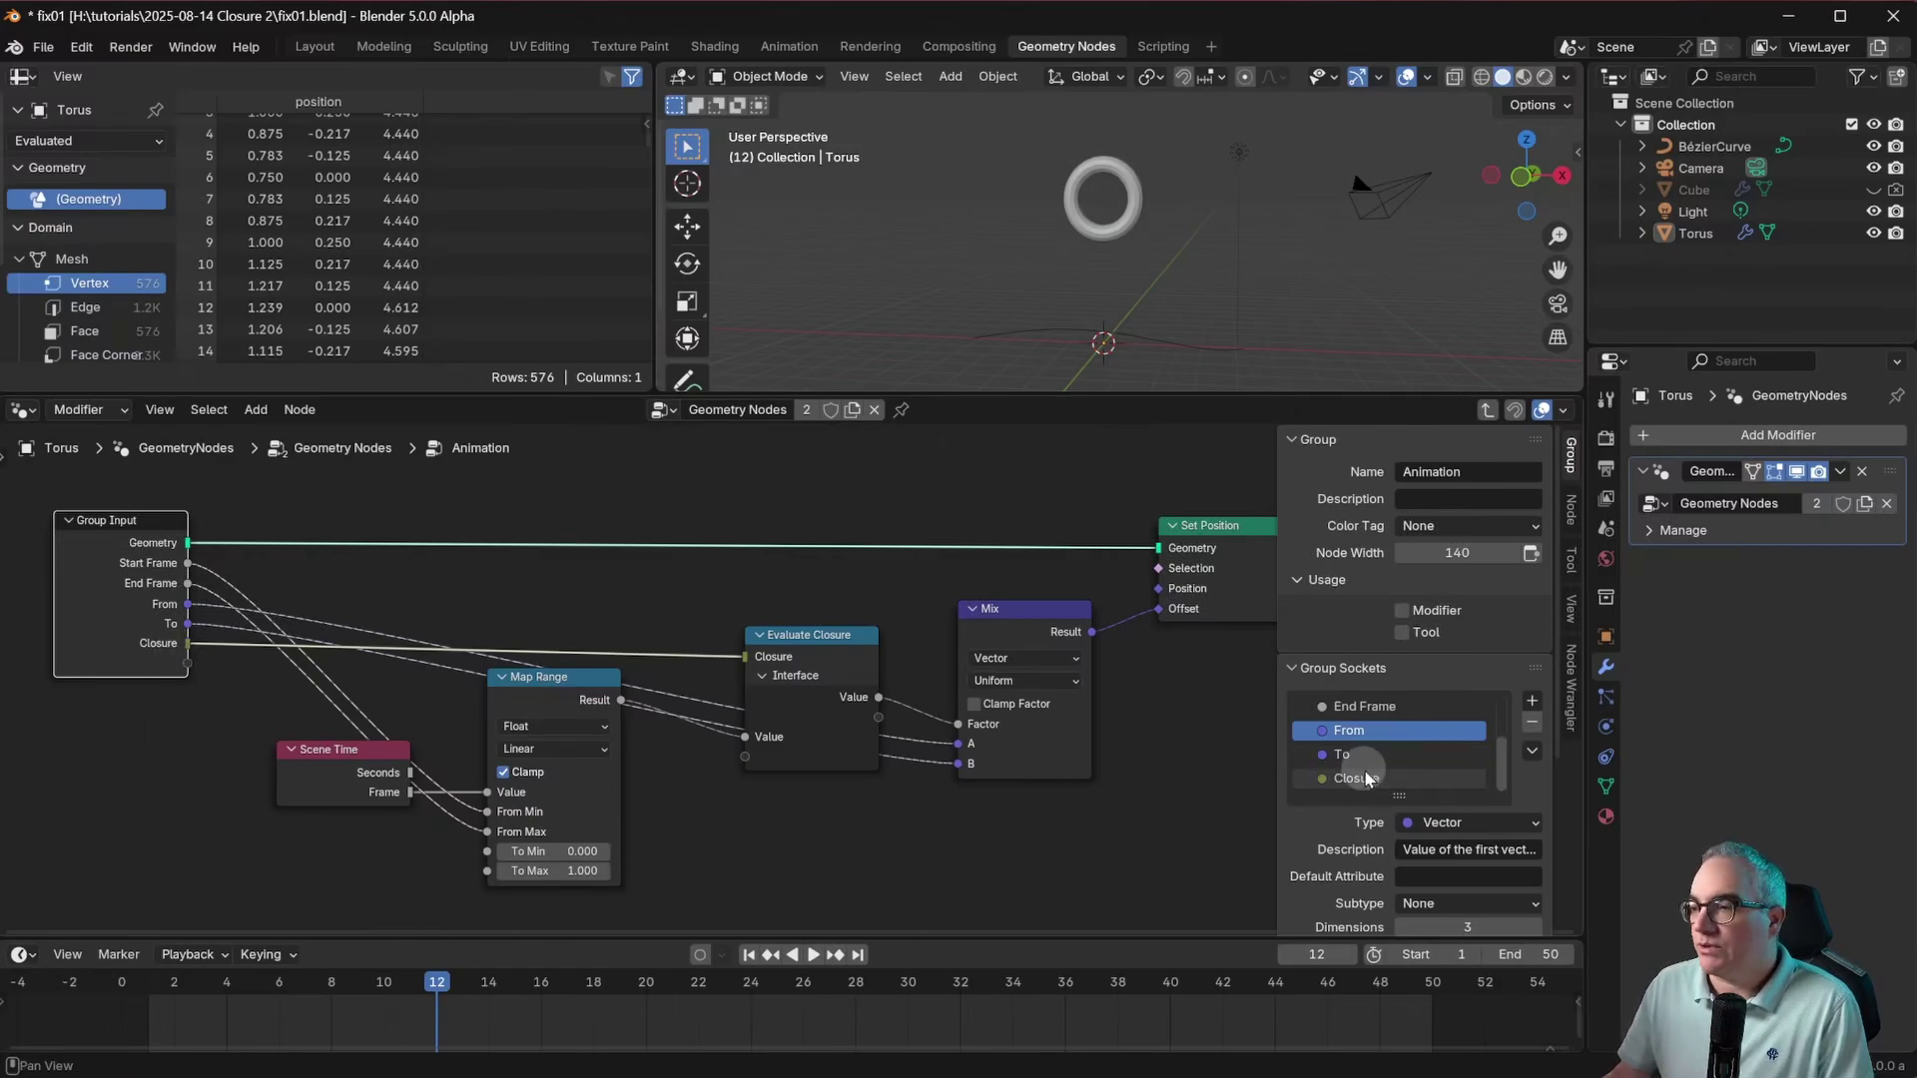
{"action": "double_click", "coordinate": [1356, 777]}
{"action": "type", "text": "Easing"}
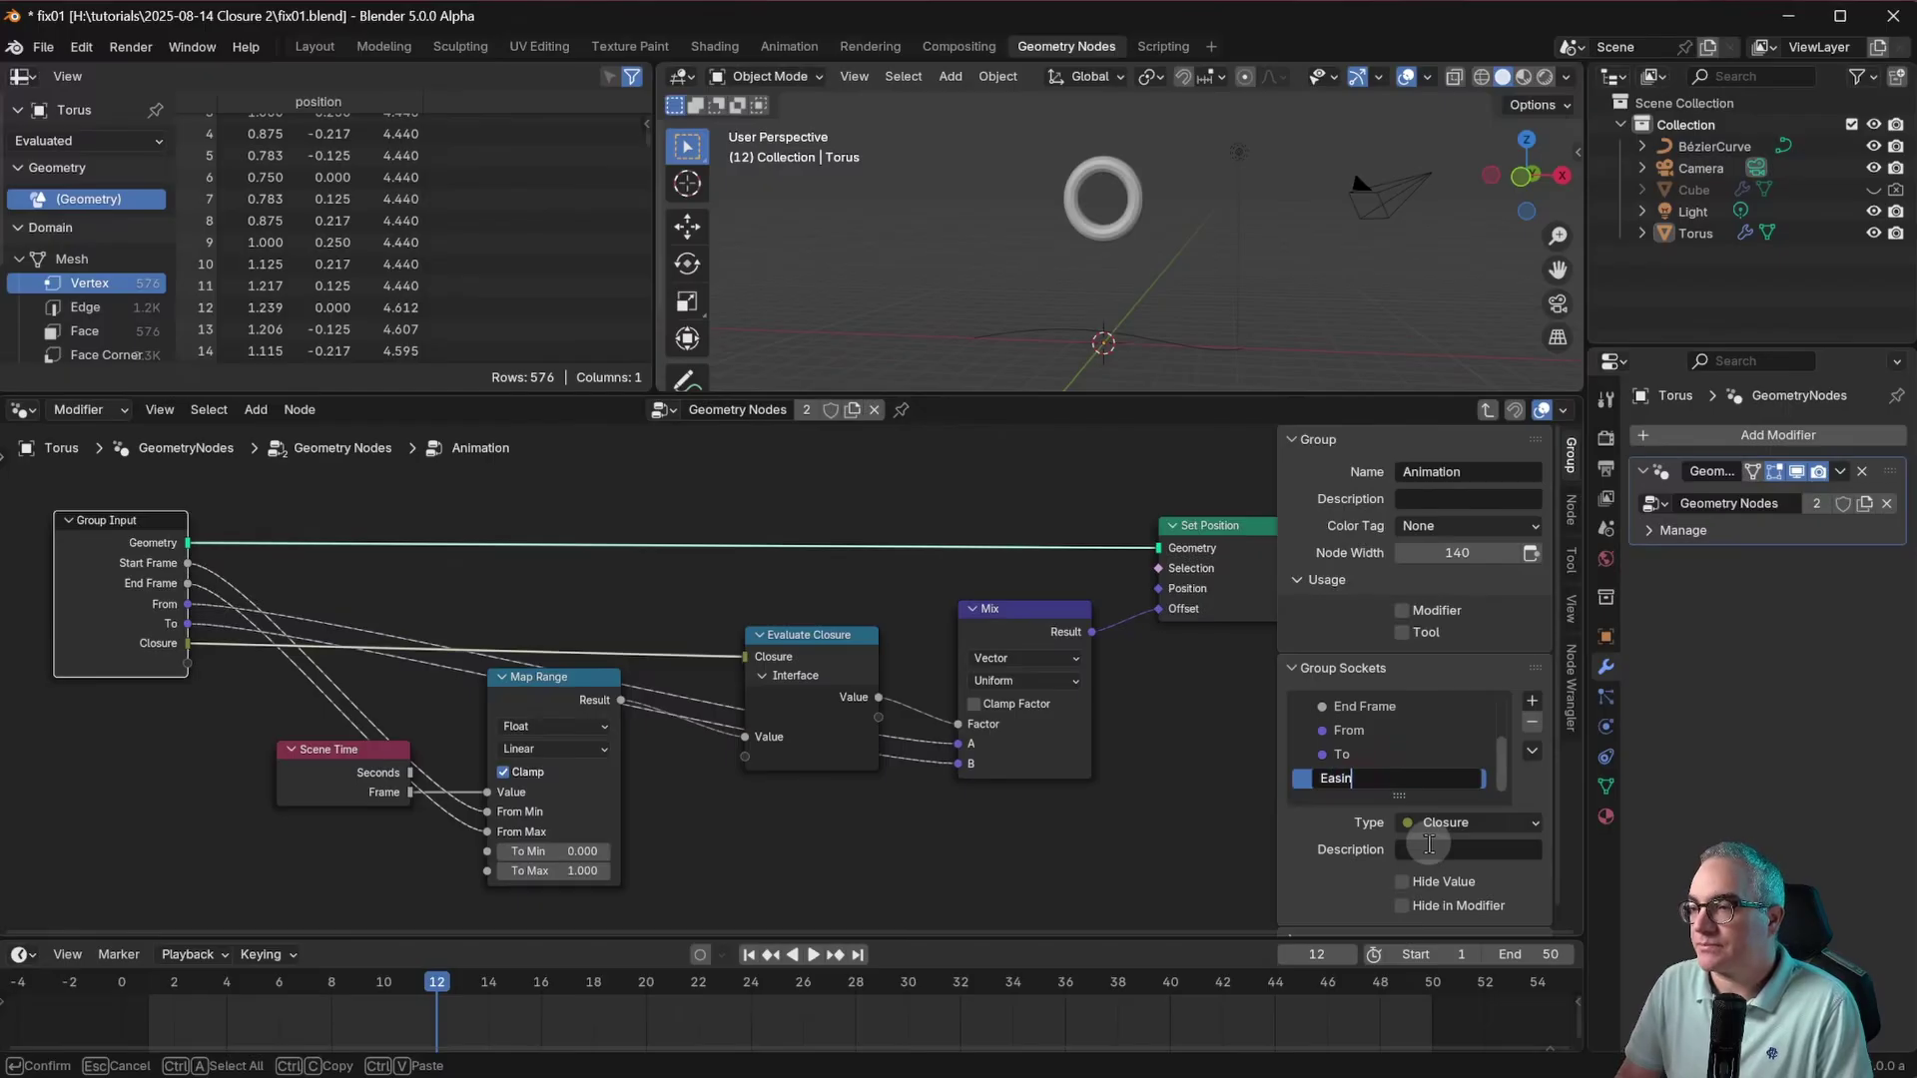
{"action": "key", "text": "Return"}
{"action": "key", "text": "Tab"}
{"action": "scroll", "coordinate": [789, 684], "scroll_direction": "down", "scroll_amount": 2, "text": "ctrl"}
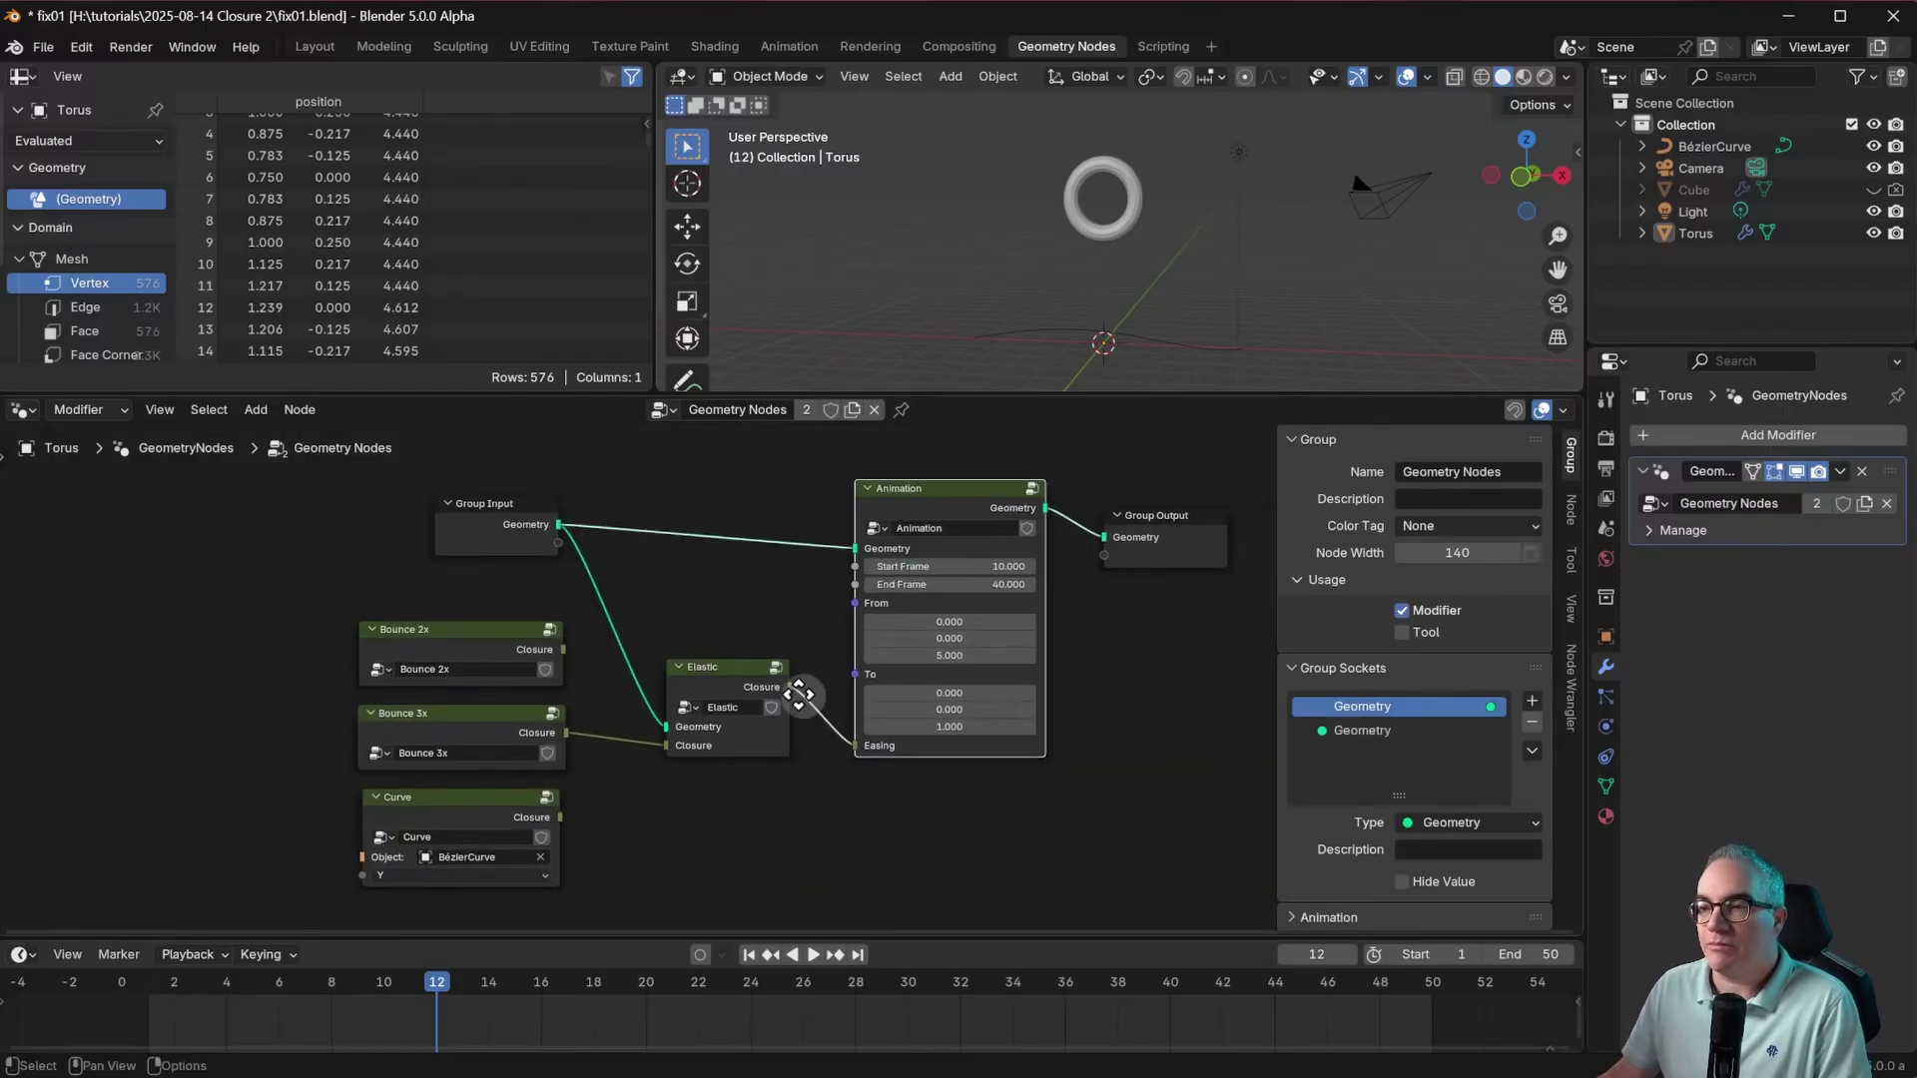
Step: Examine the insides of the Elastic and Animation groups, comparing where the closure is evaluated with the Set Position node
{"action": "left_click", "coordinate": [673, 665]}
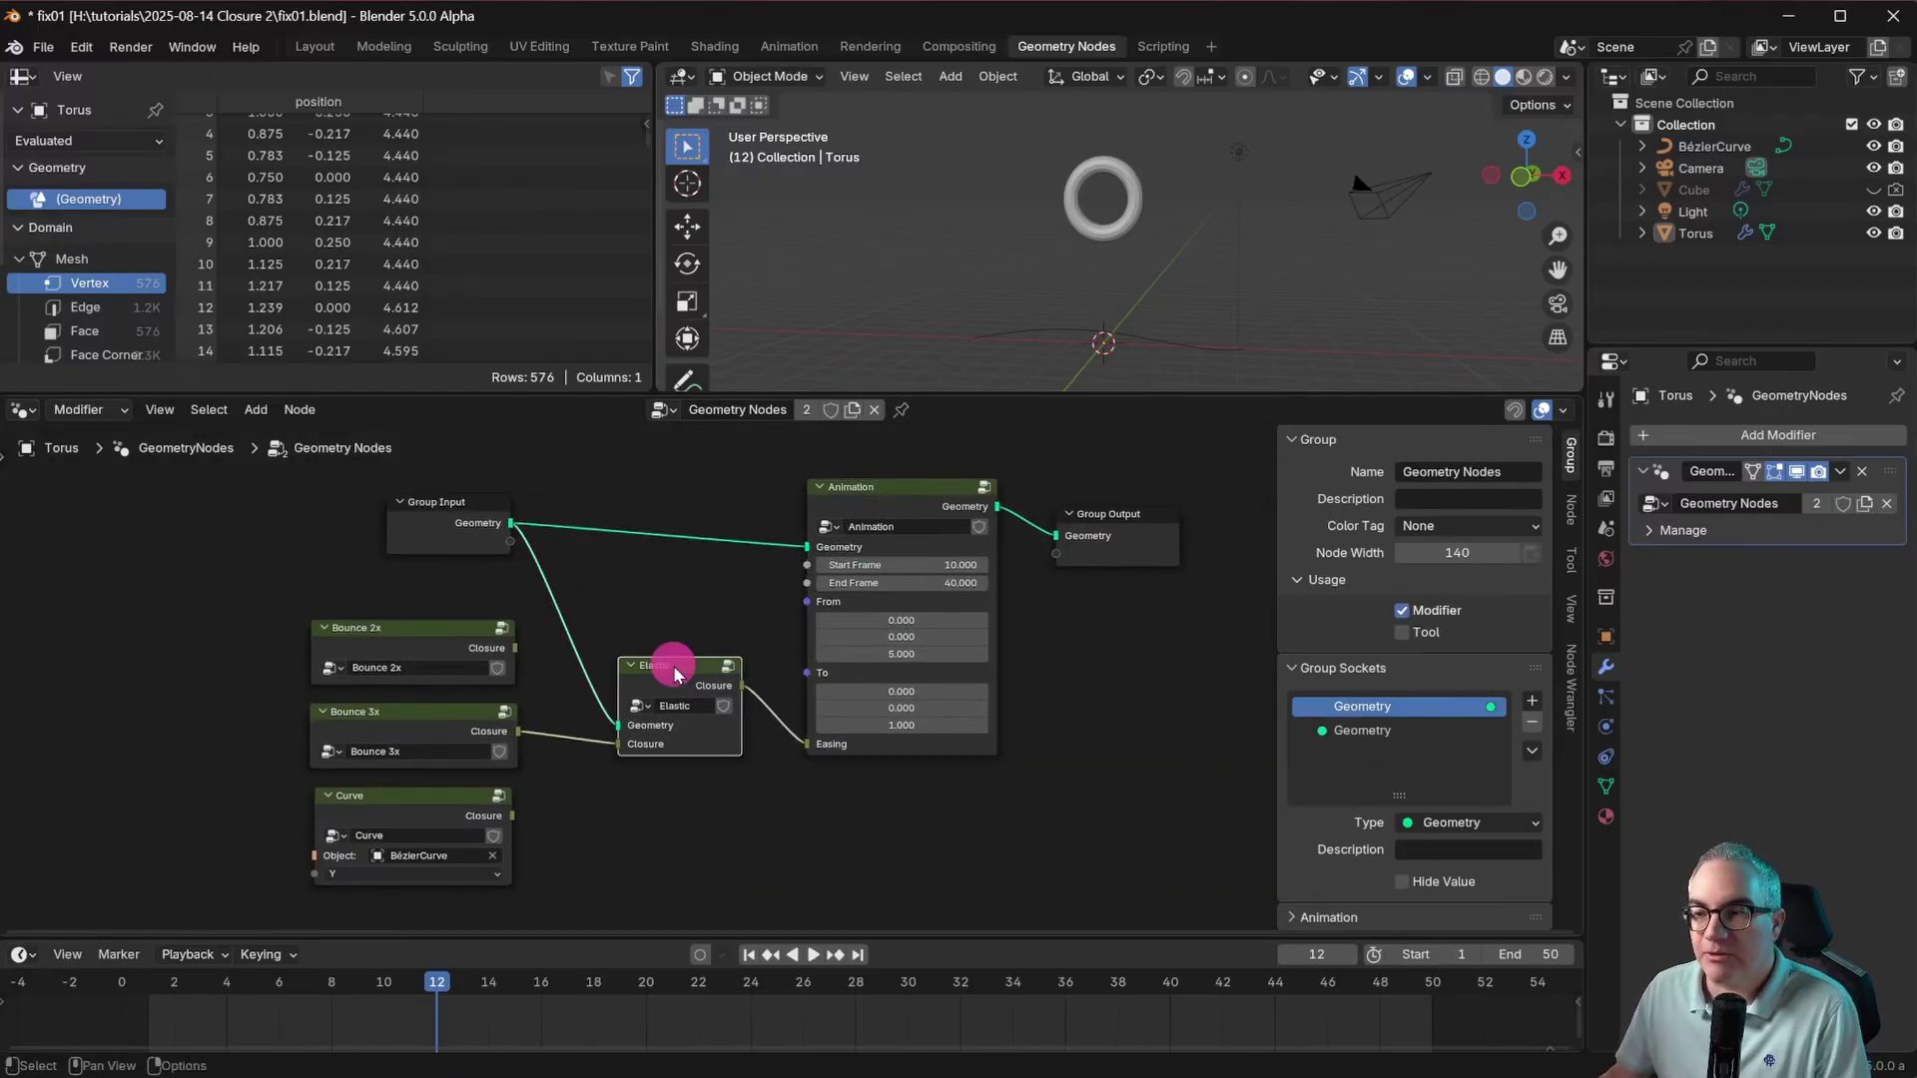
{"action": "key", "text": "Tab"}
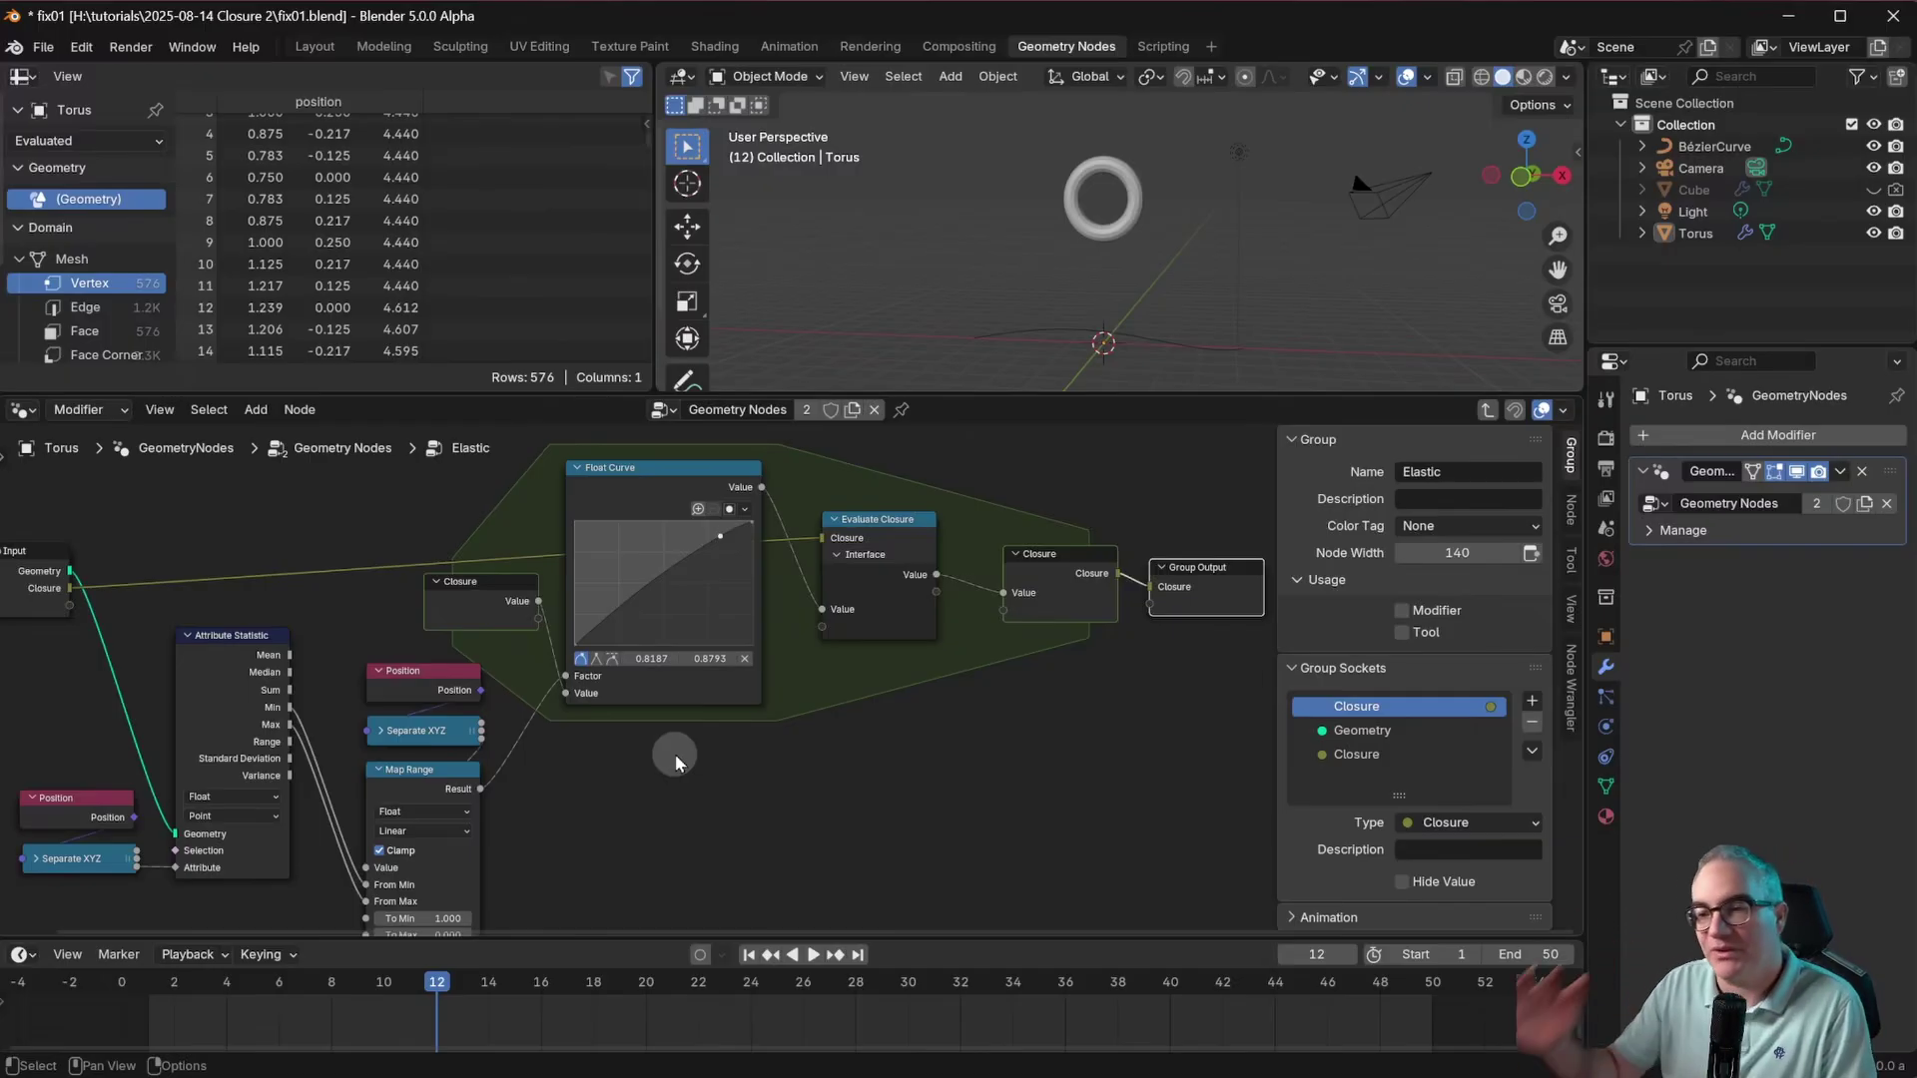
{"action": "mouse_move", "coordinate": [687, 683]}
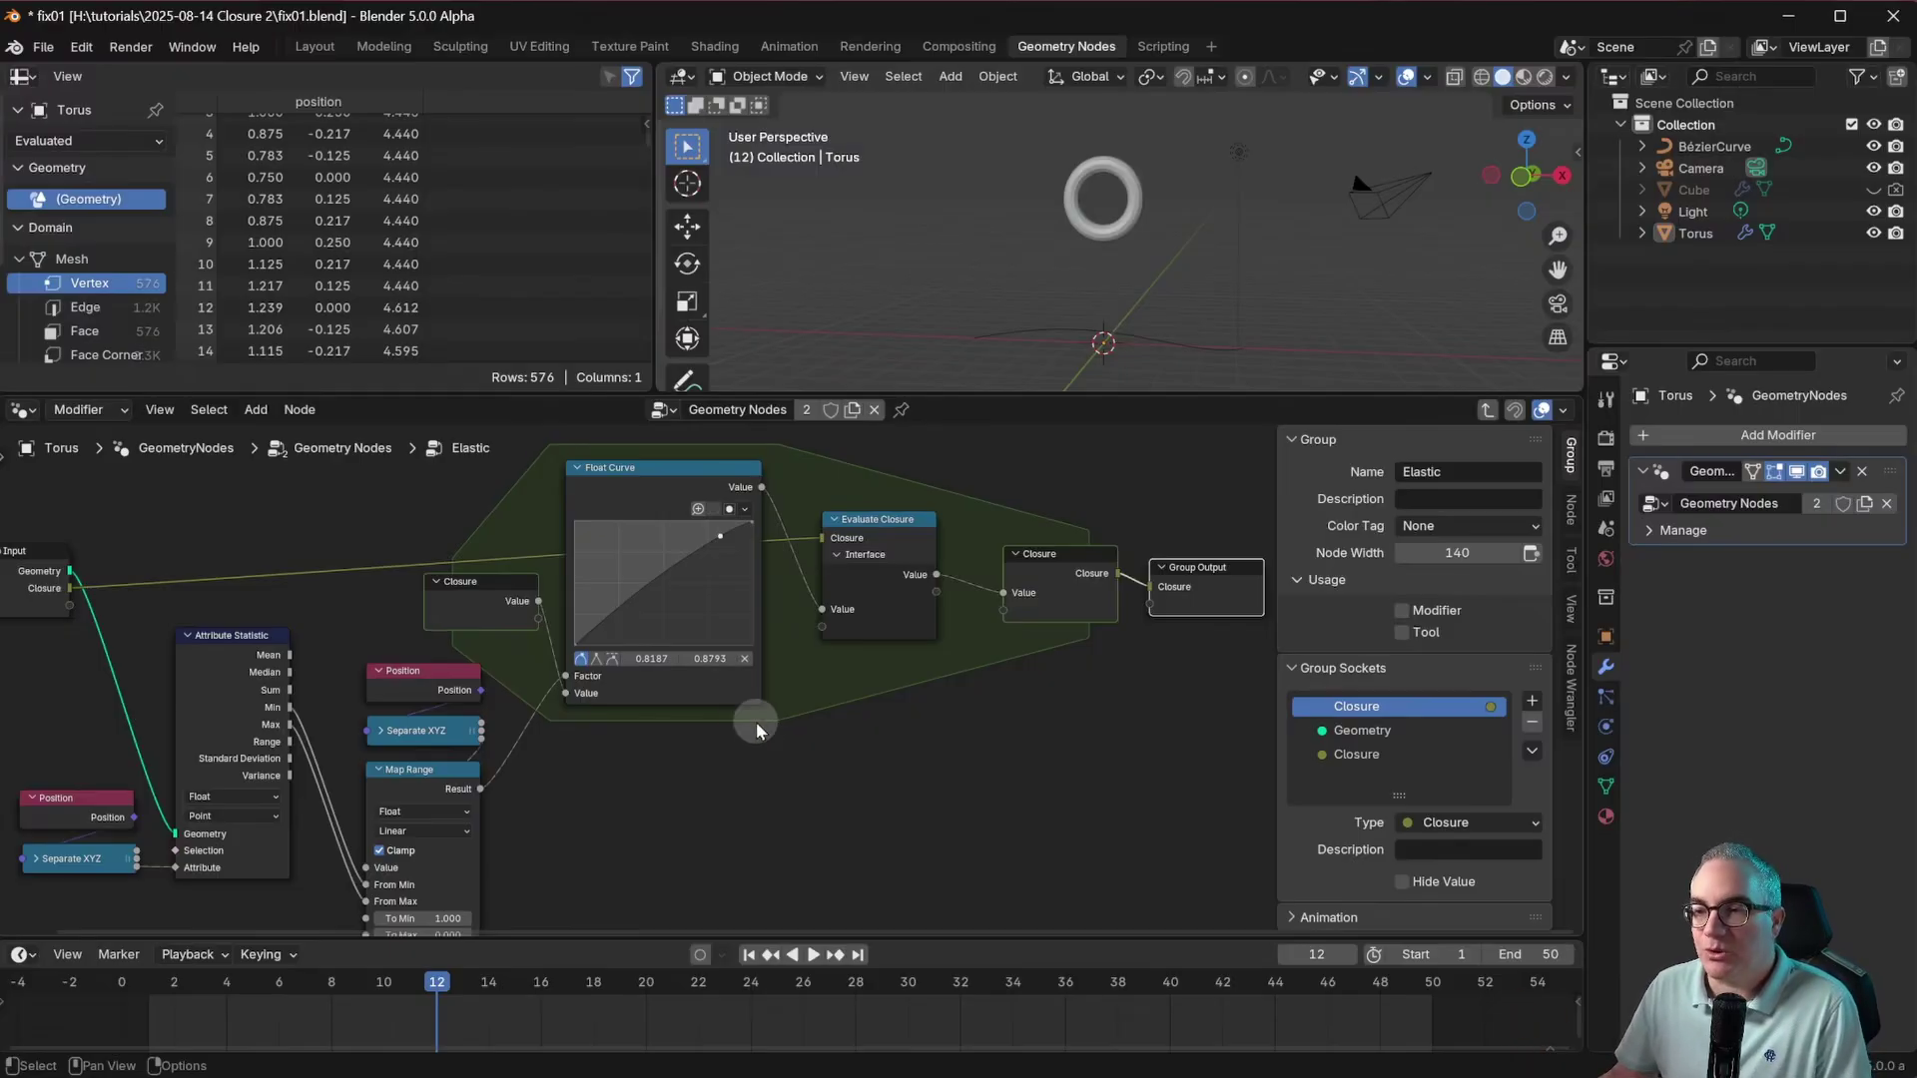
{"action": "key", "text": "Tab"}
{"action": "left_click", "coordinate": [872, 501]}
{"action": "key", "text": "Tab"}
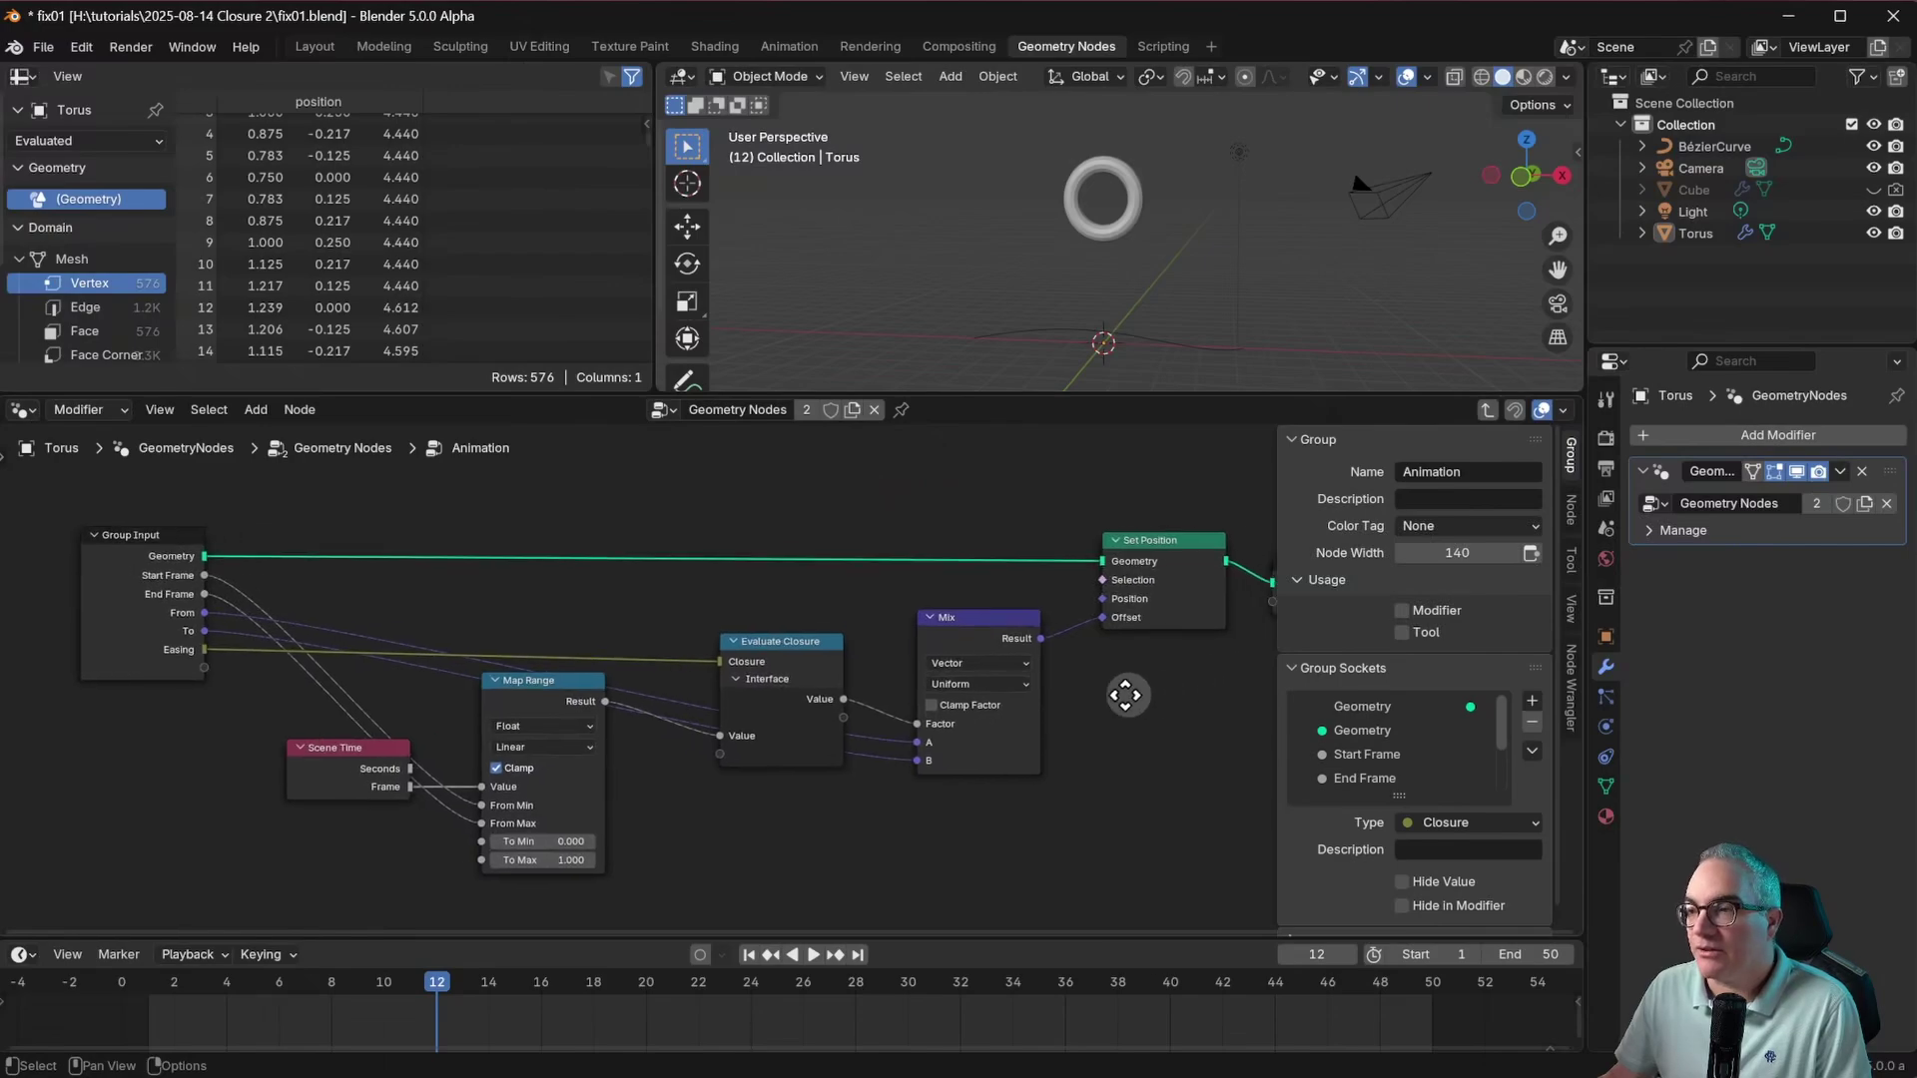
{"action": "middle_click_drag", "start_coordinate": [1125, 696], "coordinate": [1074, 694]}
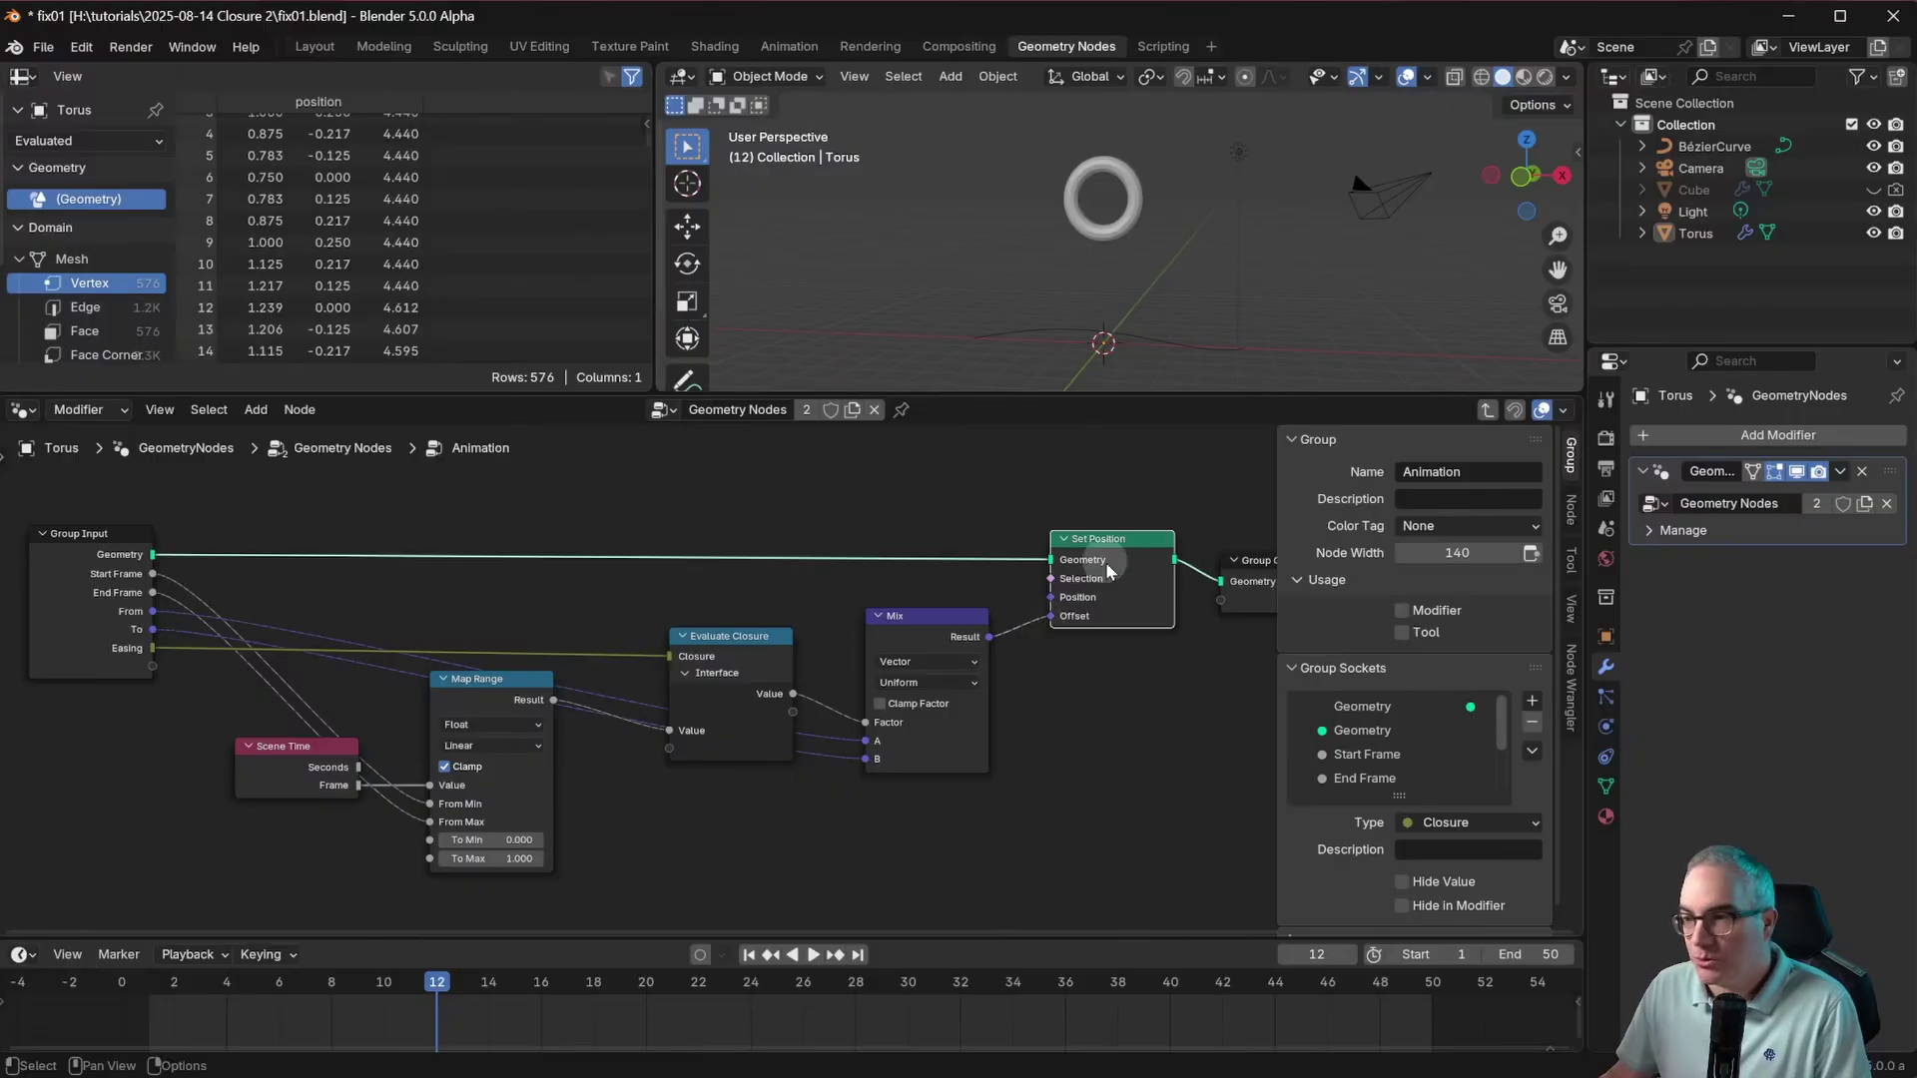
{"action": "mouse_move", "coordinate": [1105, 561]}
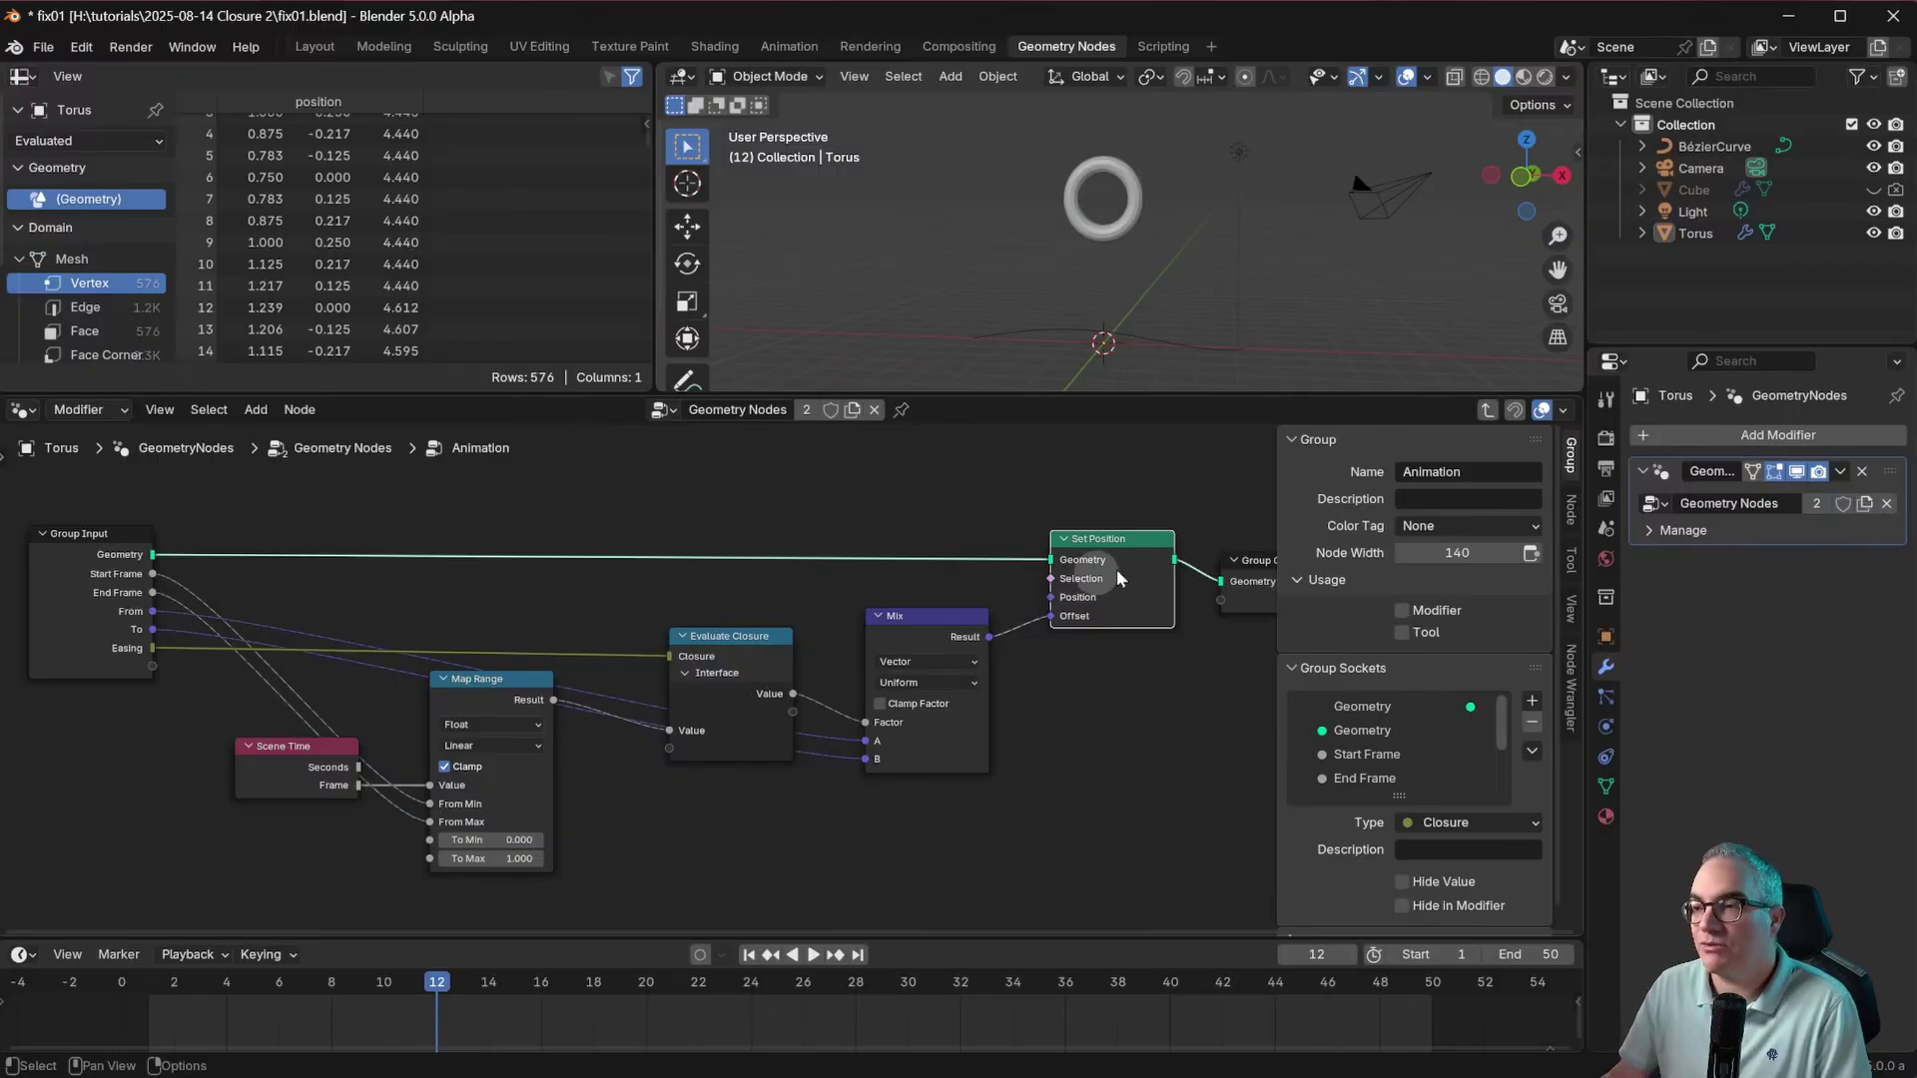
{"action": "left_click", "coordinate": [733, 641]}
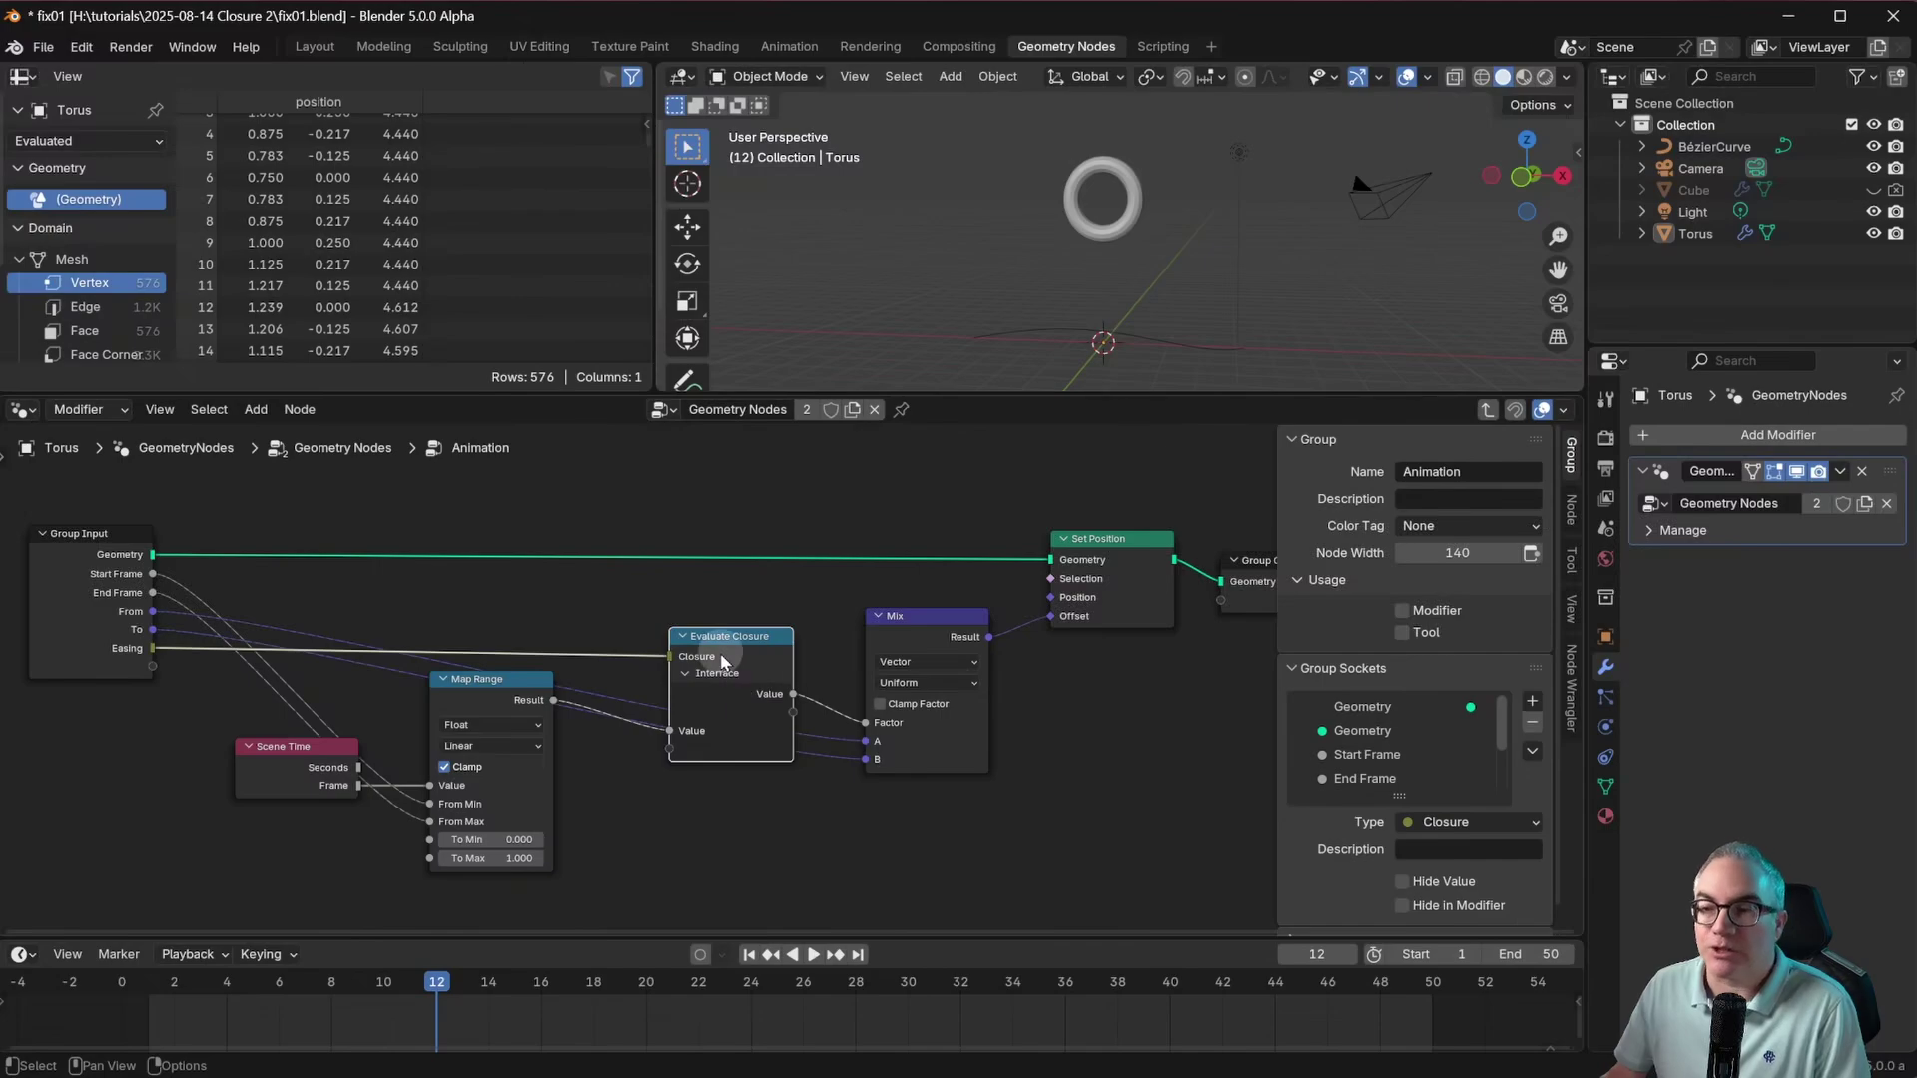
{"action": "key", "text": "Tab"}
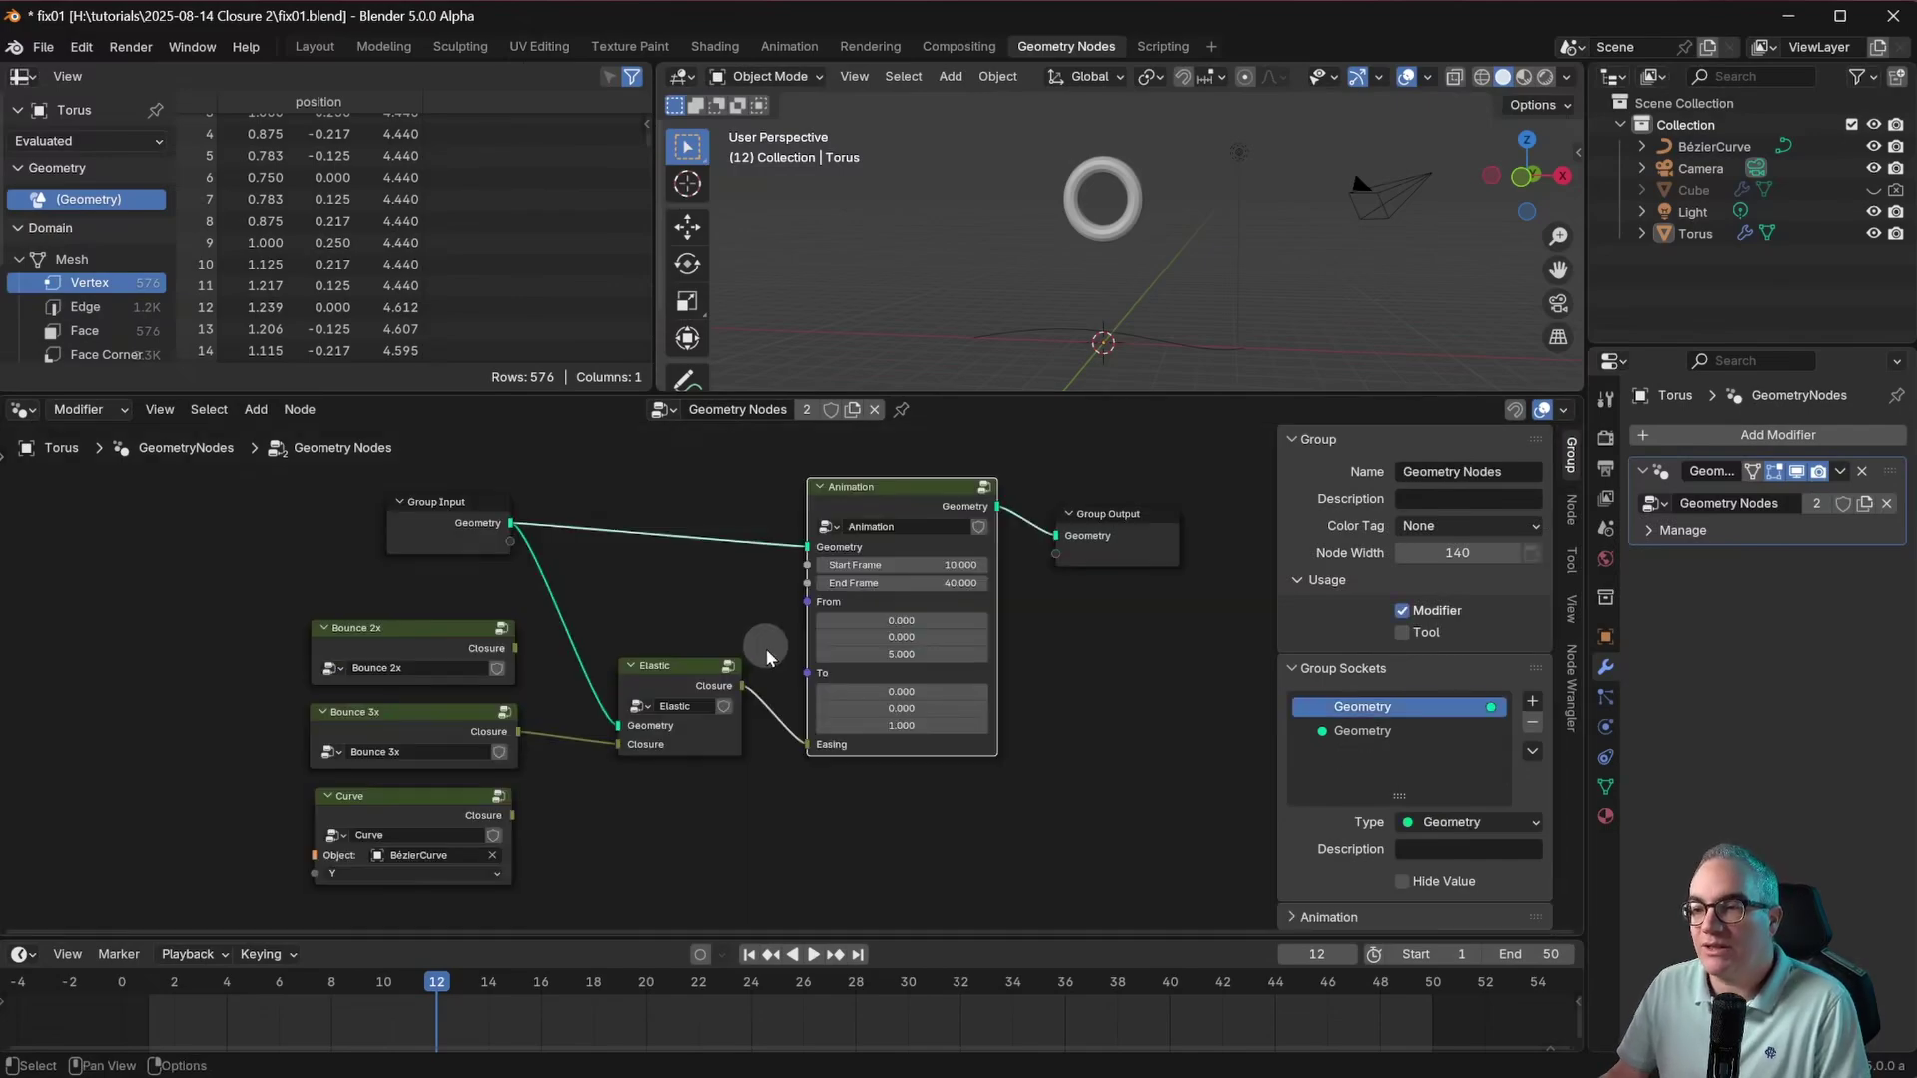
Step: Open the Elastic node group and inspect the Evaluate Closure node within its closure zone
{"action": "left_click", "coordinate": [667, 668]}
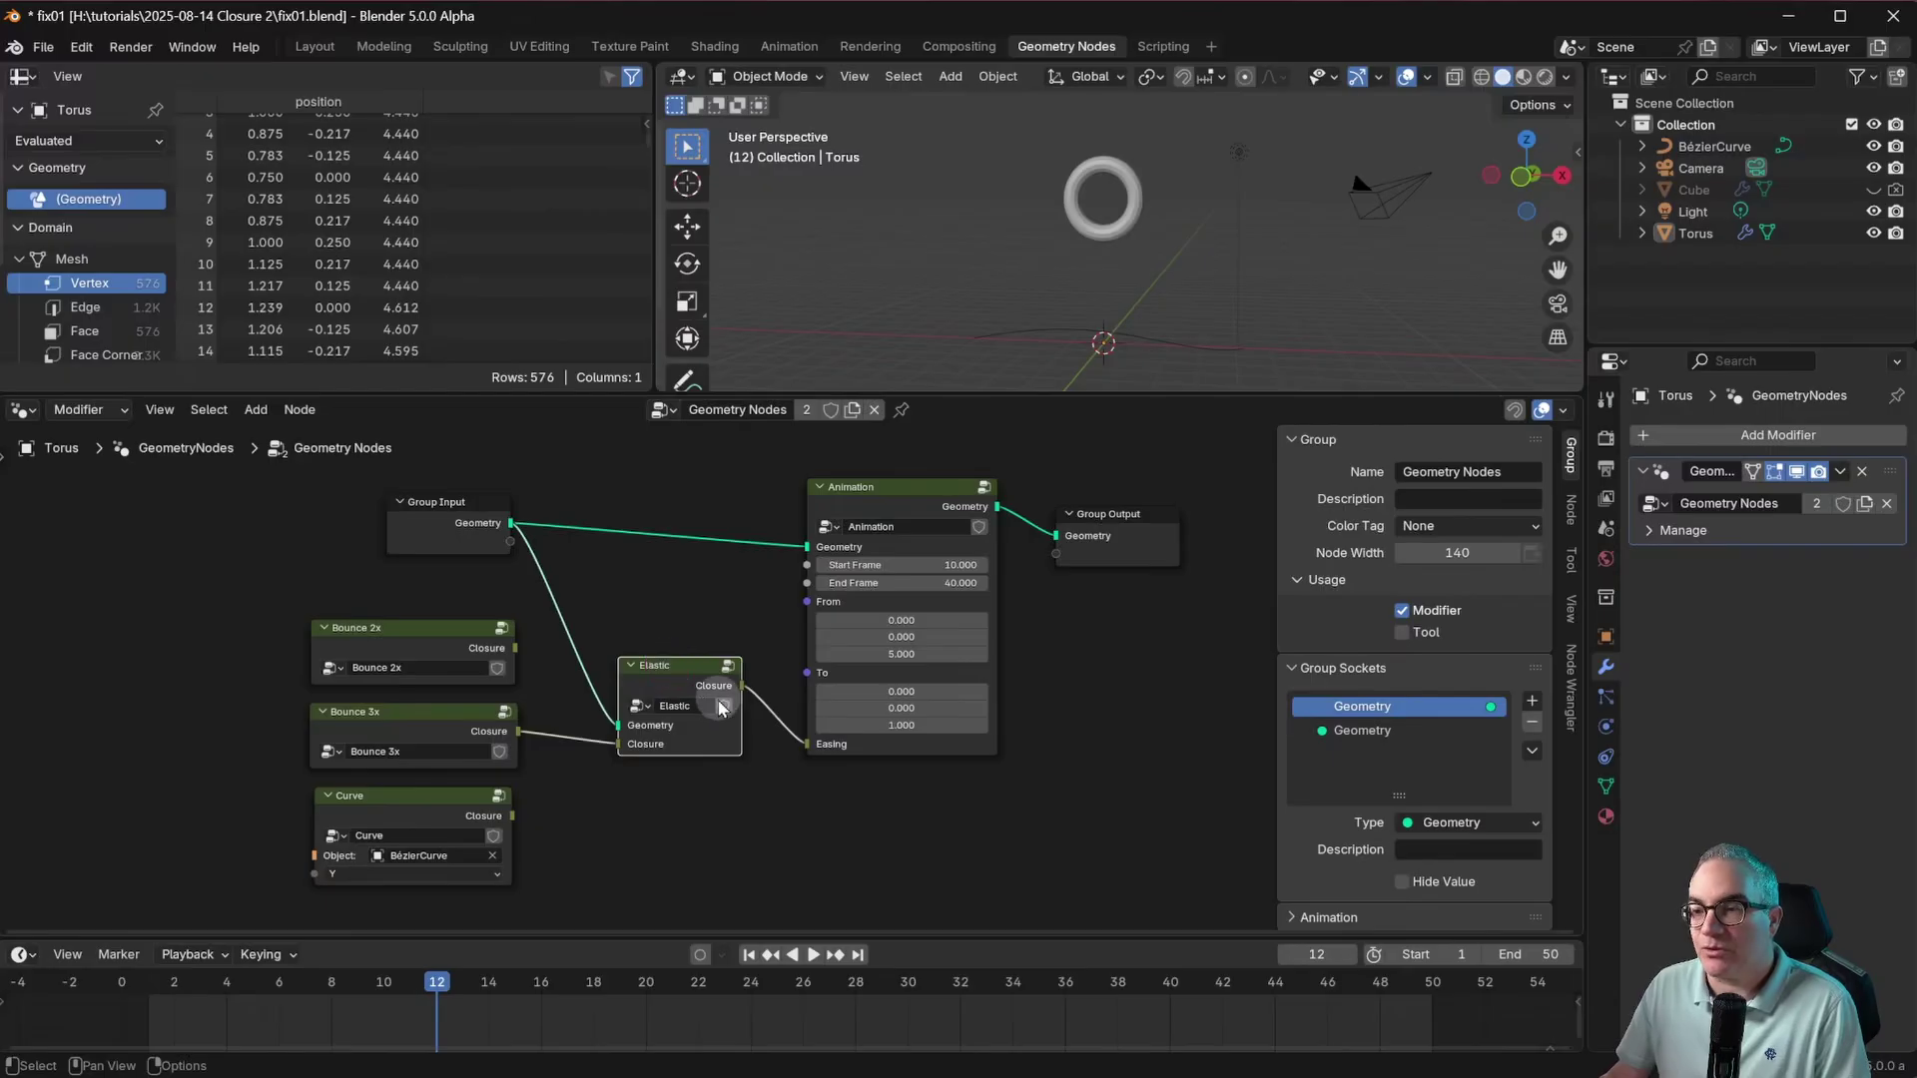
{"action": "key", "text": "Tab"}
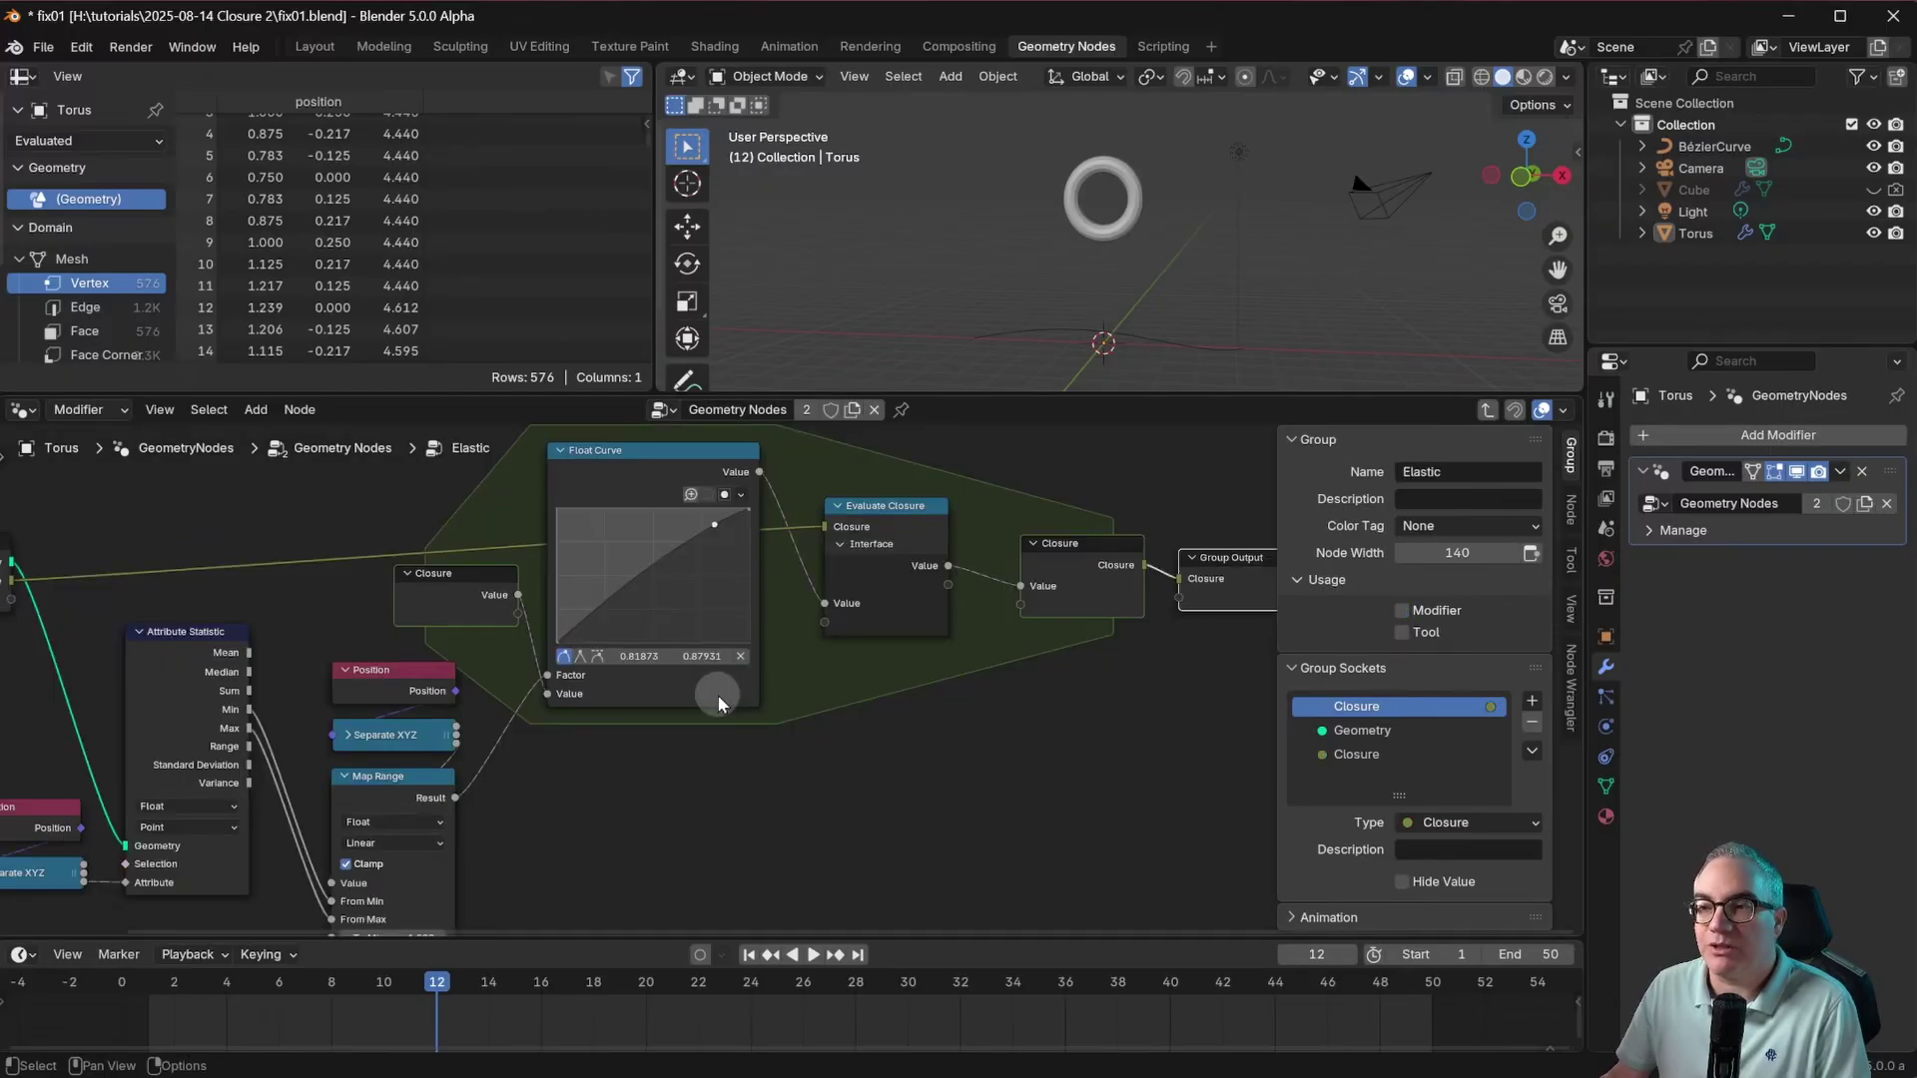
{"action": "key", "text": "Home"}
{"action": "scroll", "coordinate": [1093, 596], "scroll_direction": "up", "scroll_amount": 2}
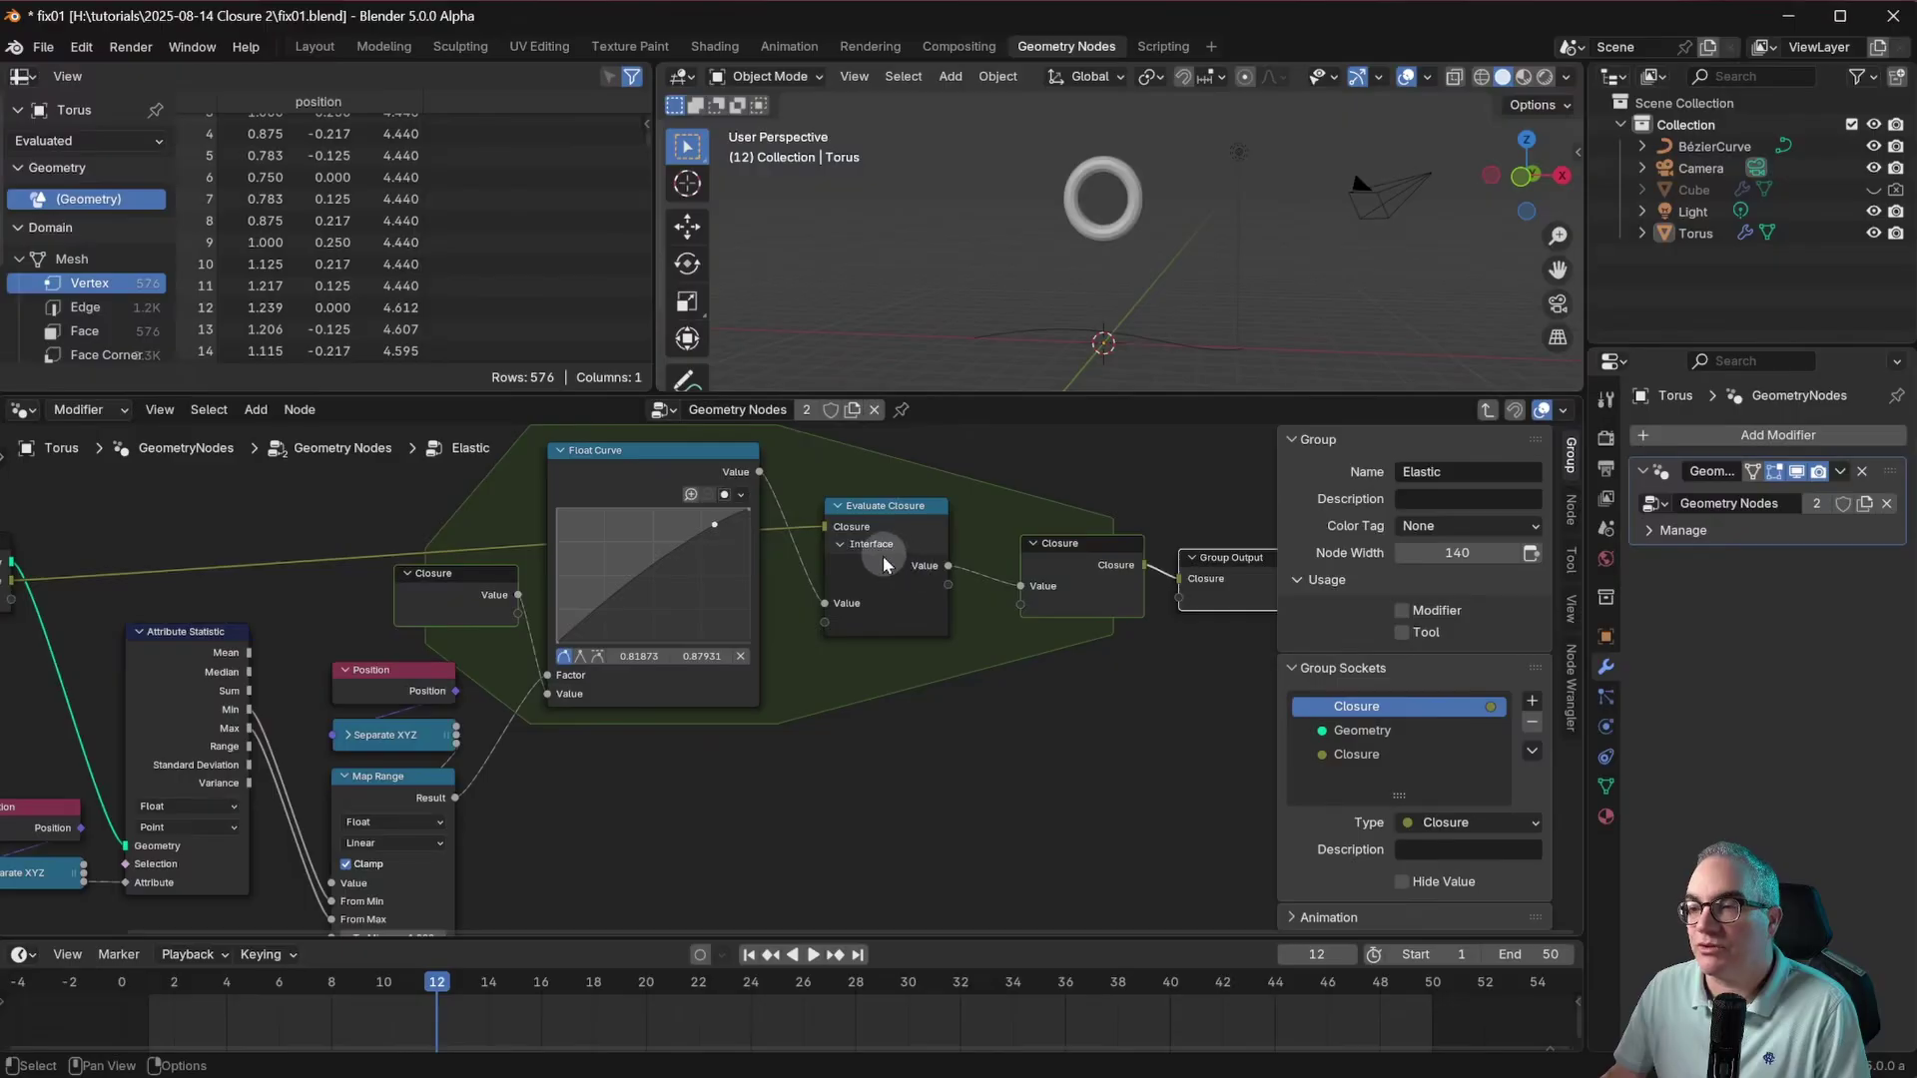
{"action": "left_click", "coordinate": [856, 543]}
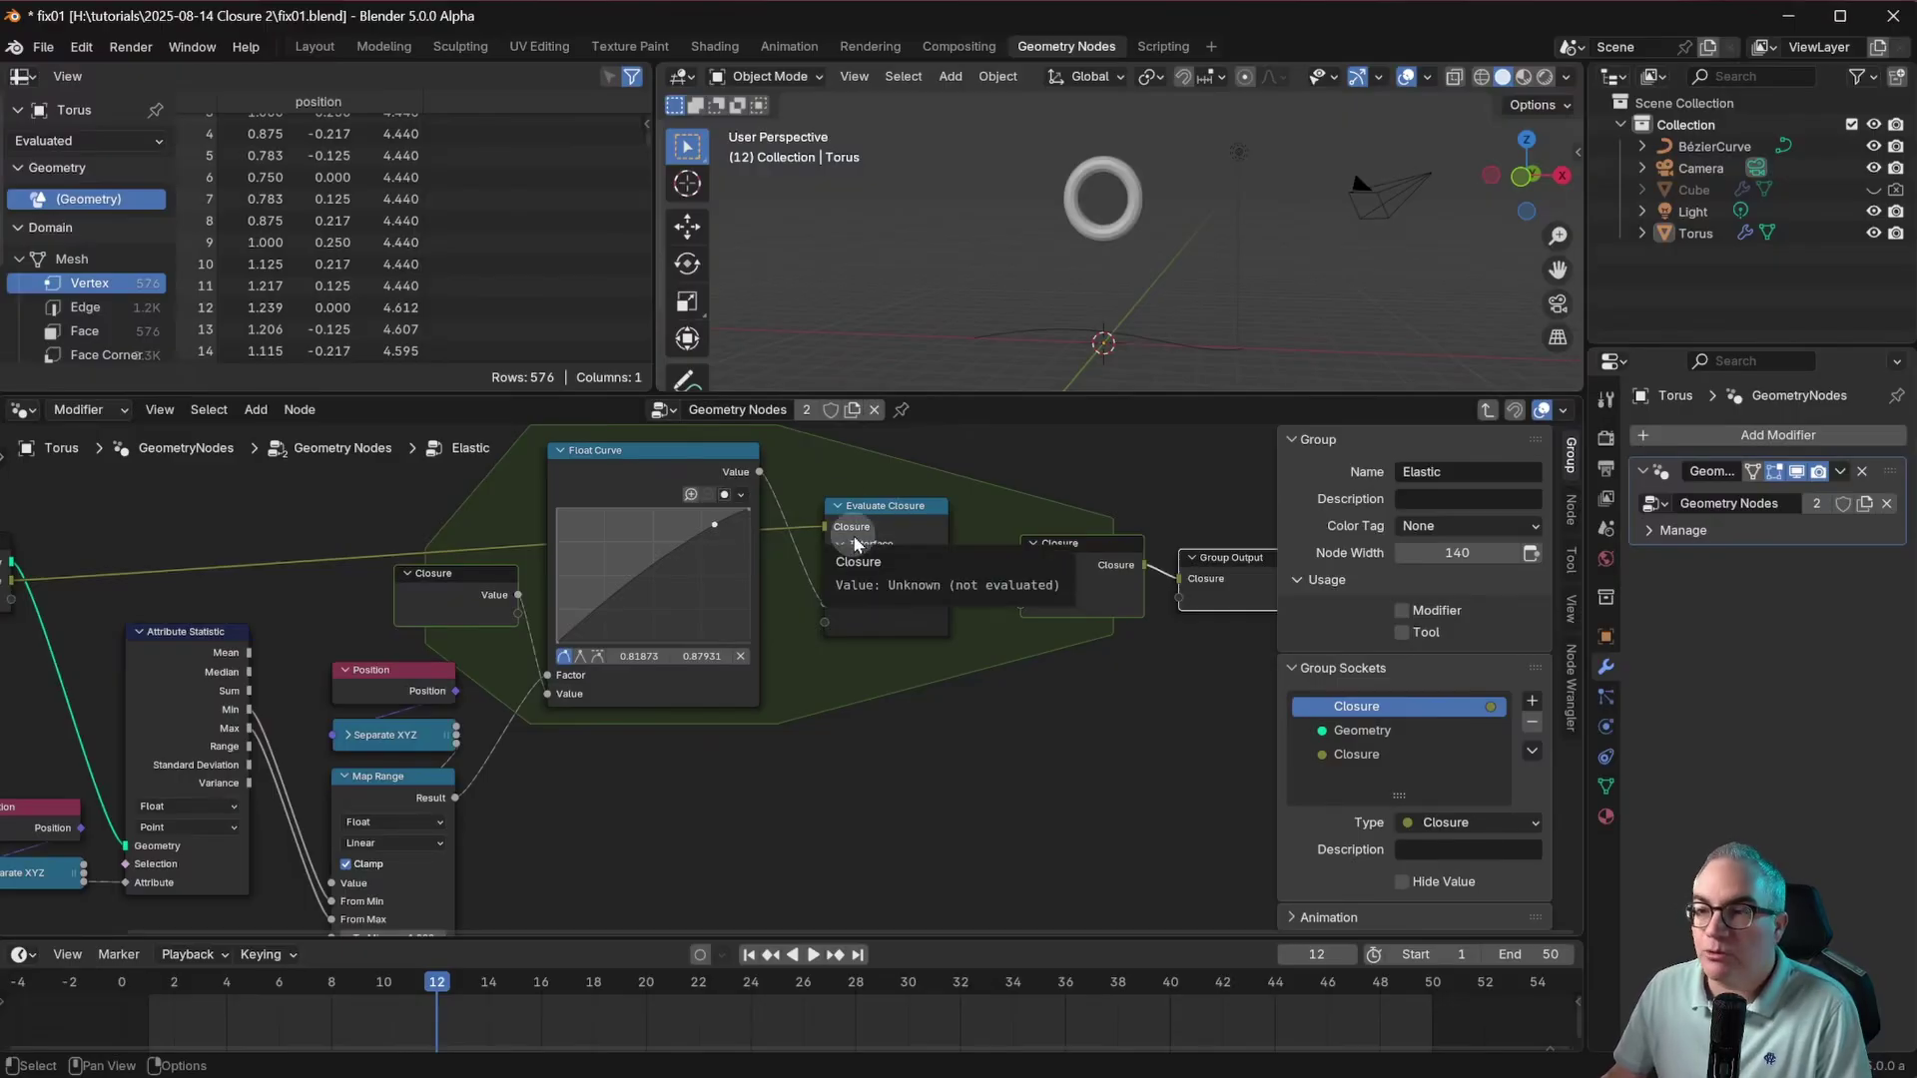
{"action": "left_click", "coordinate": [855, 544]}
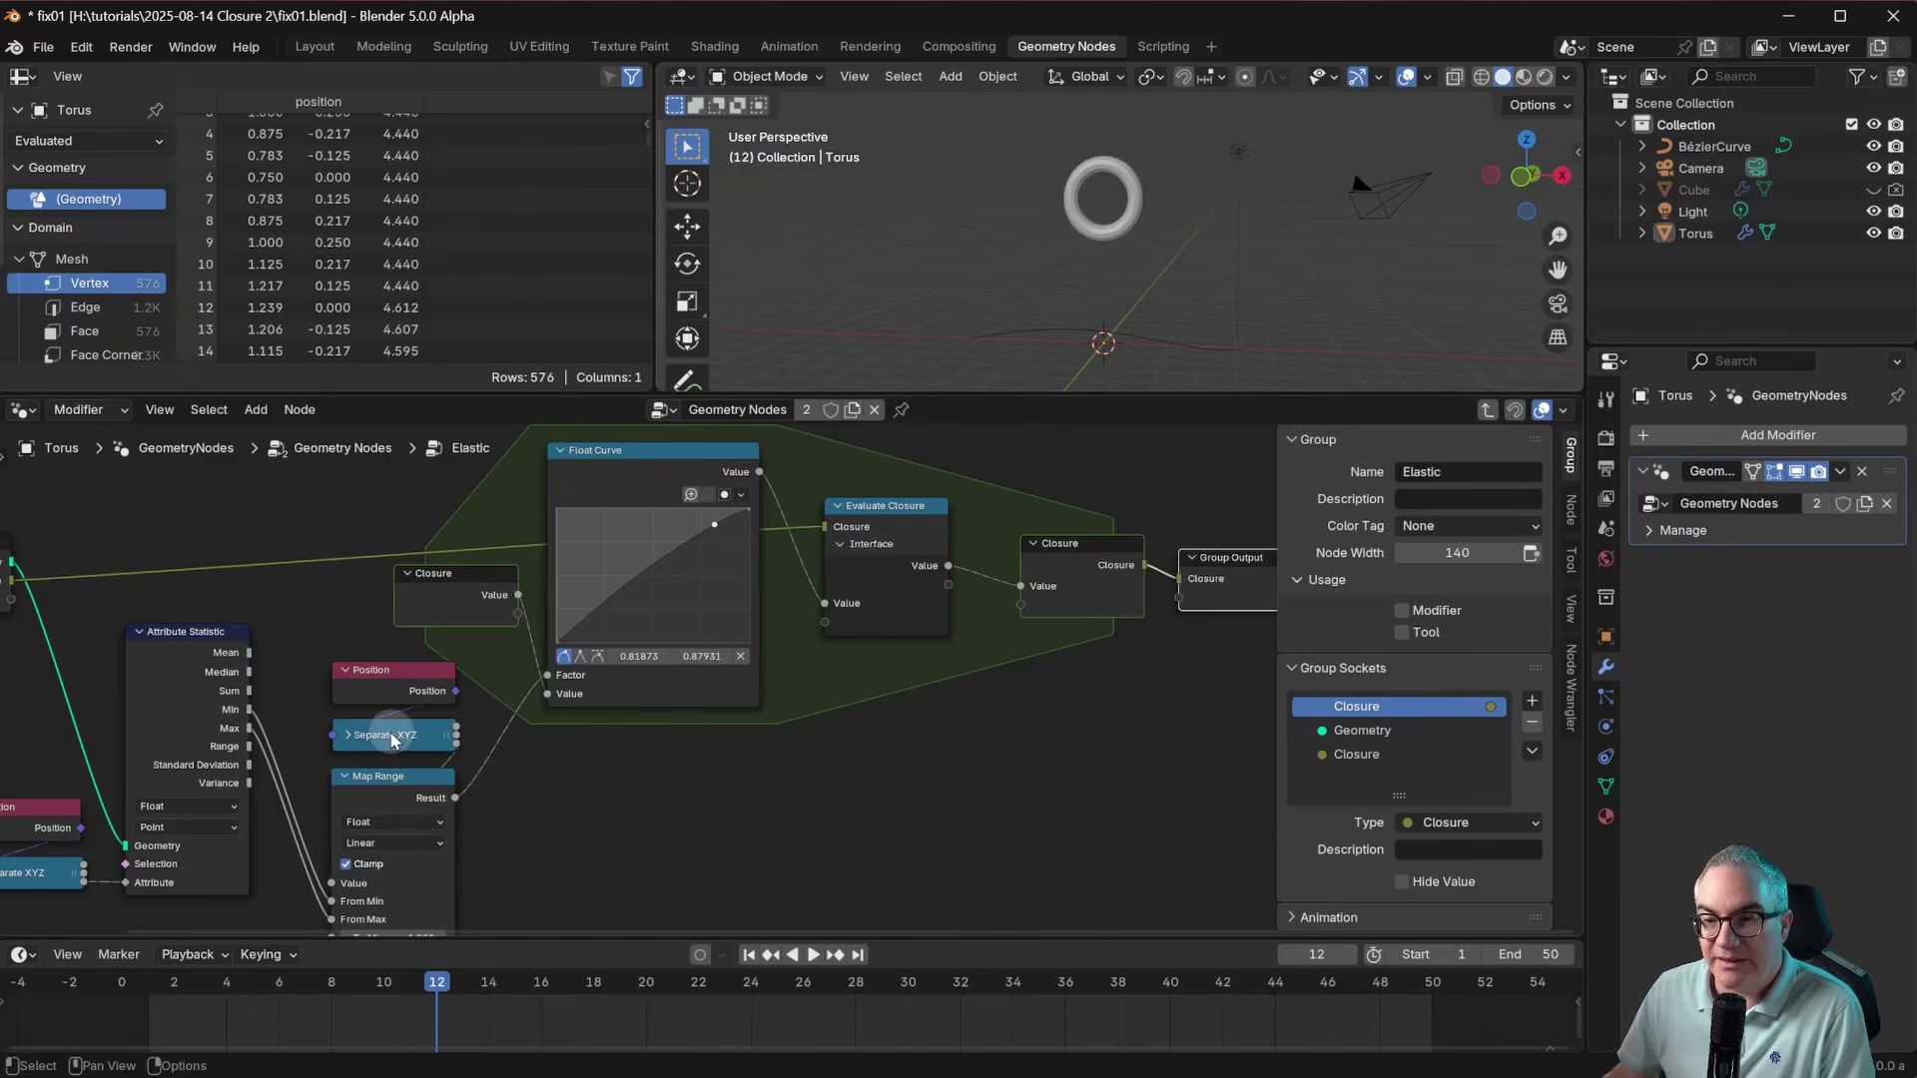
Step: Examine the Elastic group's Position and Separate XYZ nodes that feed the Map Range and Attribute Statistic nodes
{"action": "mouse_move", "coordinate": [362, 738]}
{"action": "left_mouse_down"}
{"action": "mouse_move", "coordinate": [279, 751]}
{"action": "mouse_move", "coordinate": [548, 762]}
{"action": "mouse_move", "coordinate": [594, 795]}
{"action": "mouse_move", "coordinate": [377, 739]}
{"action": "left_mouse_up"}
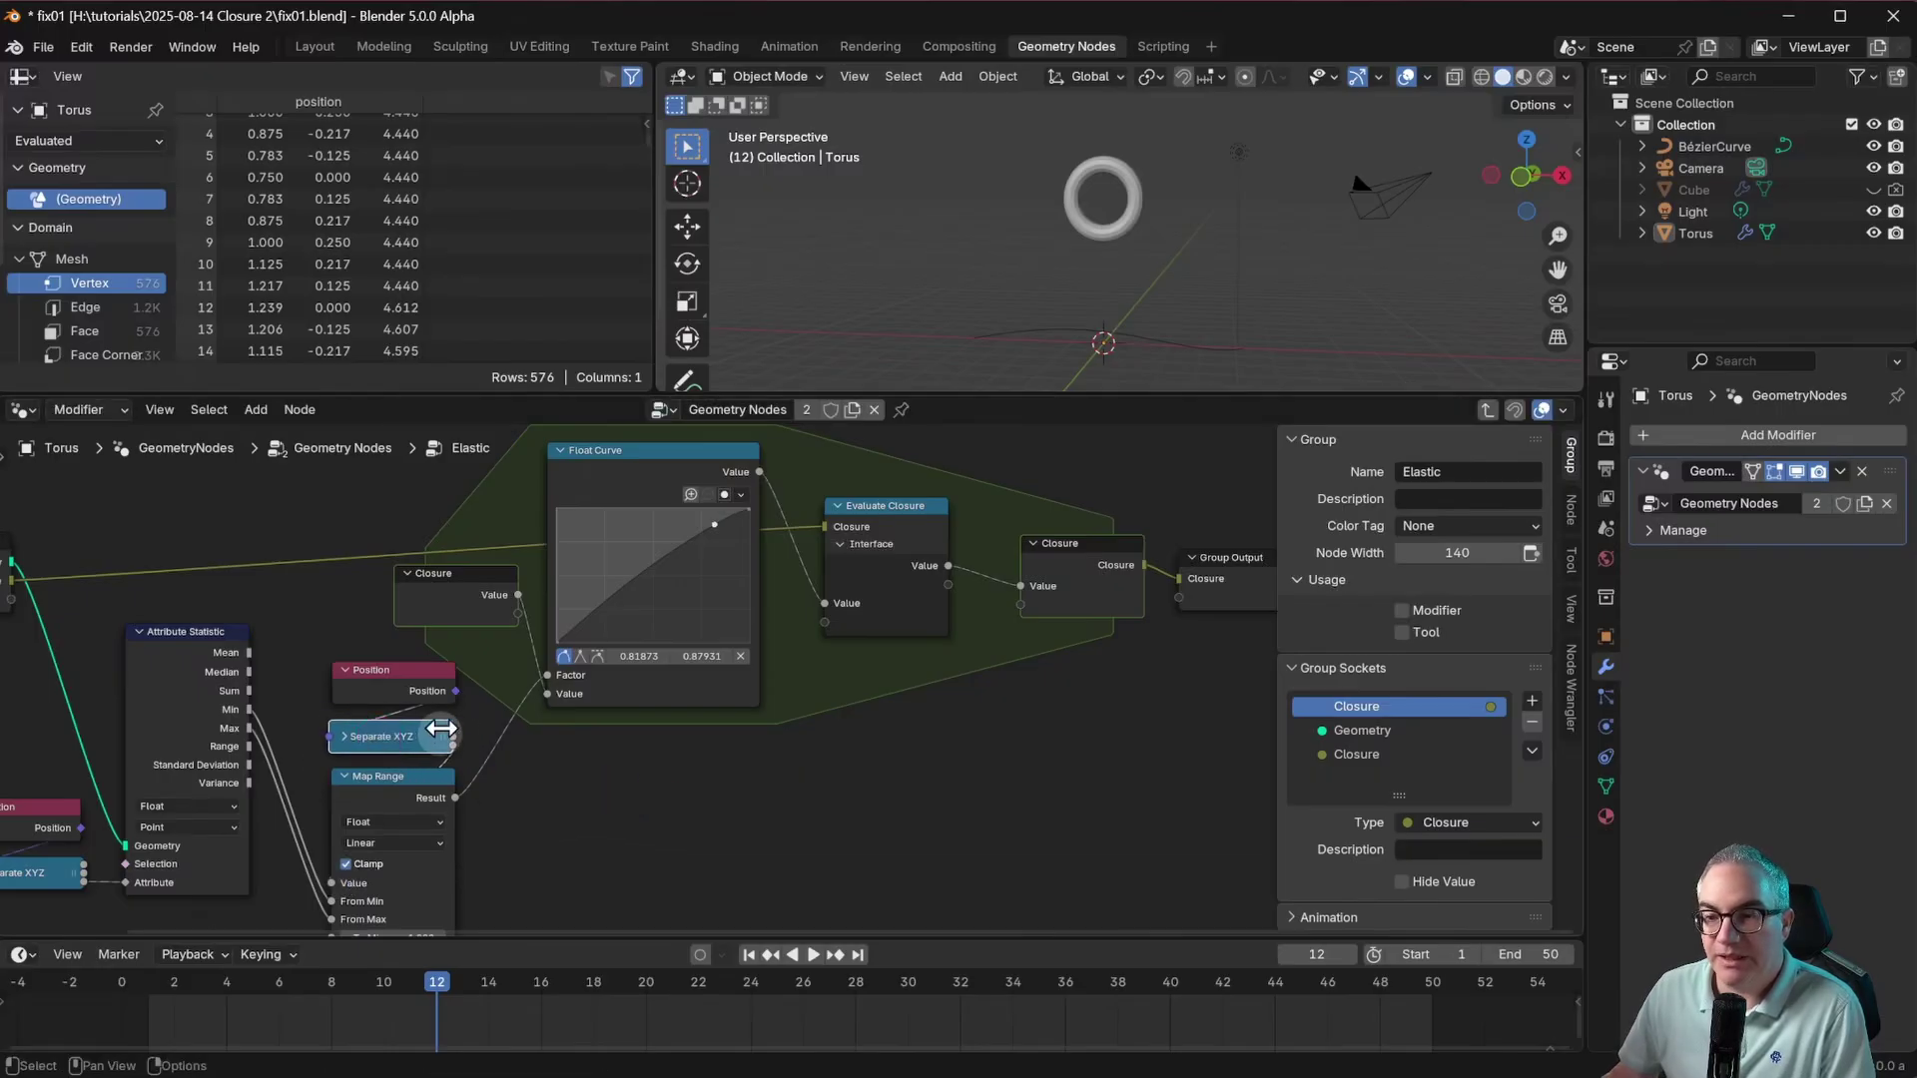
{"action": "left_click_drag", "start_coordinate": [399, 663], "coordinate": [387, 664]}
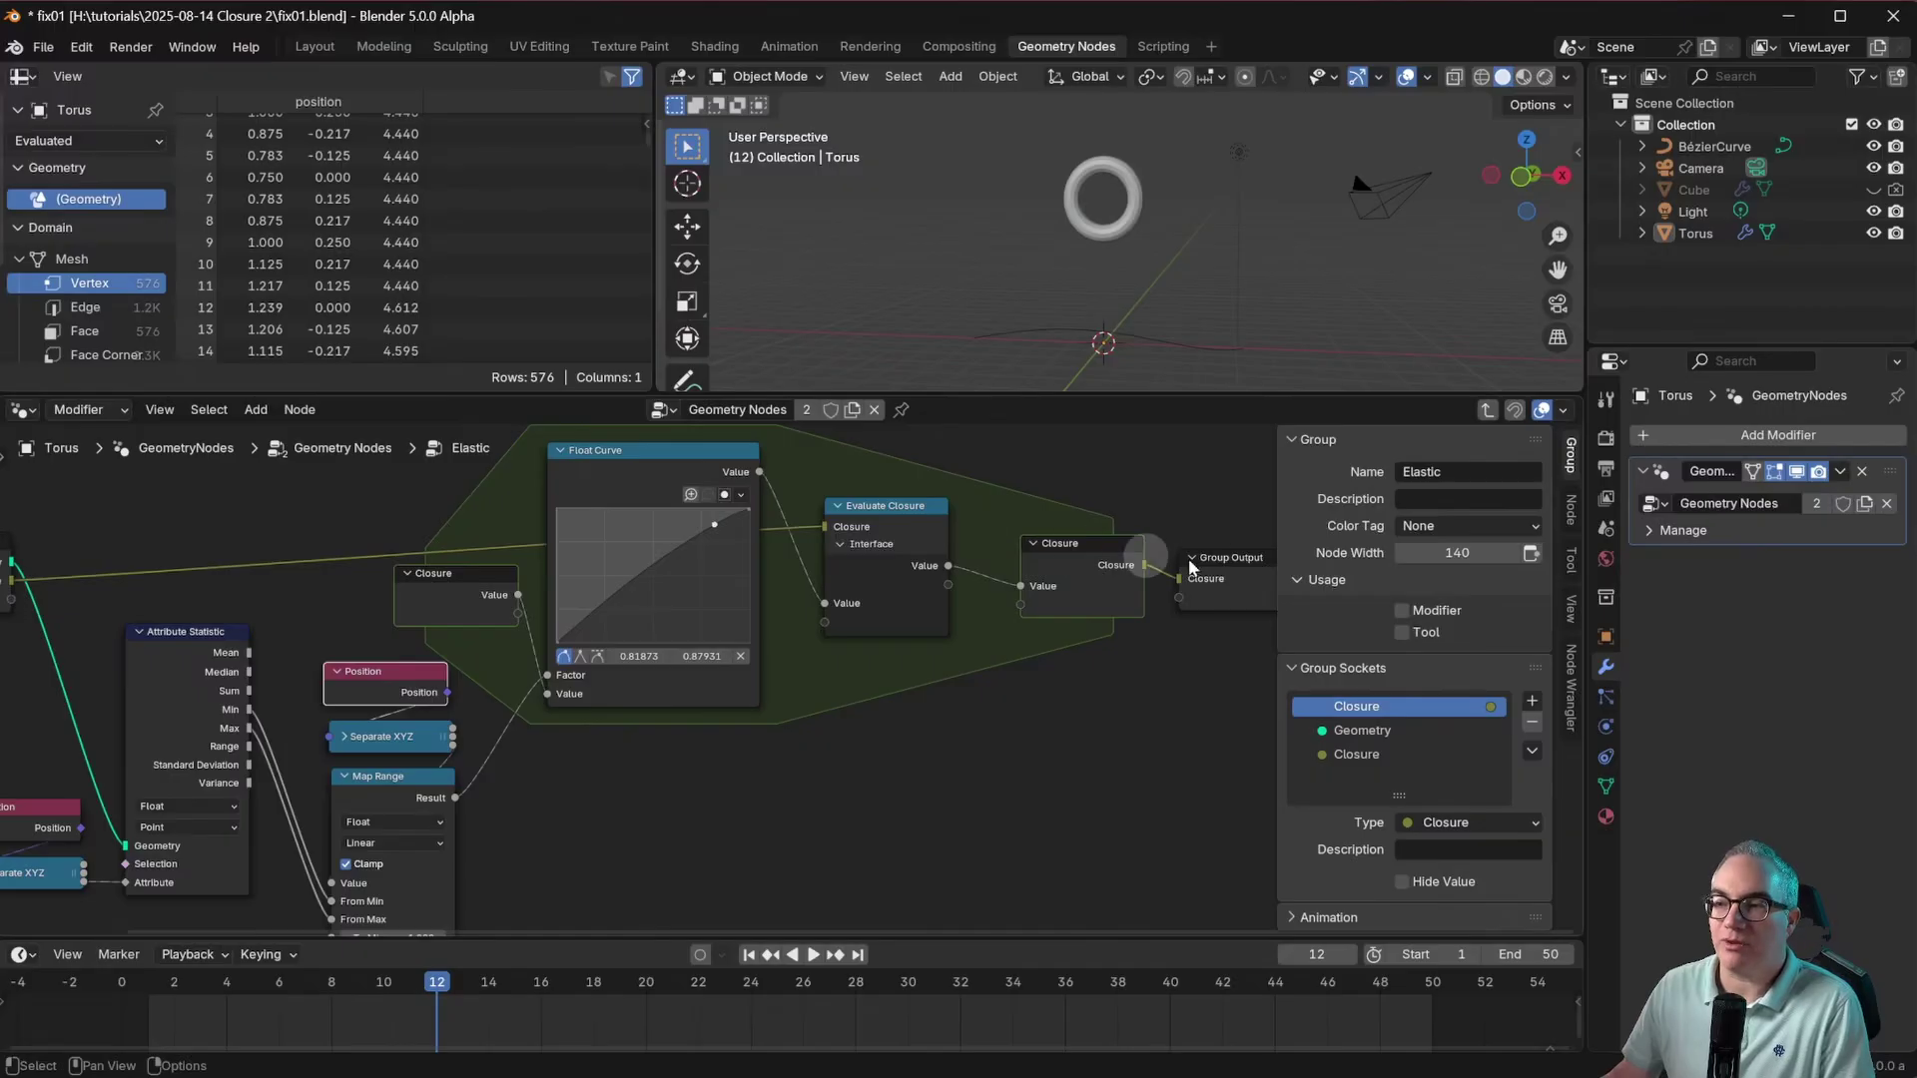
{"action": "left_click_drag", "start_coordinate": [385, 685], "coordinate": [385, 681]}
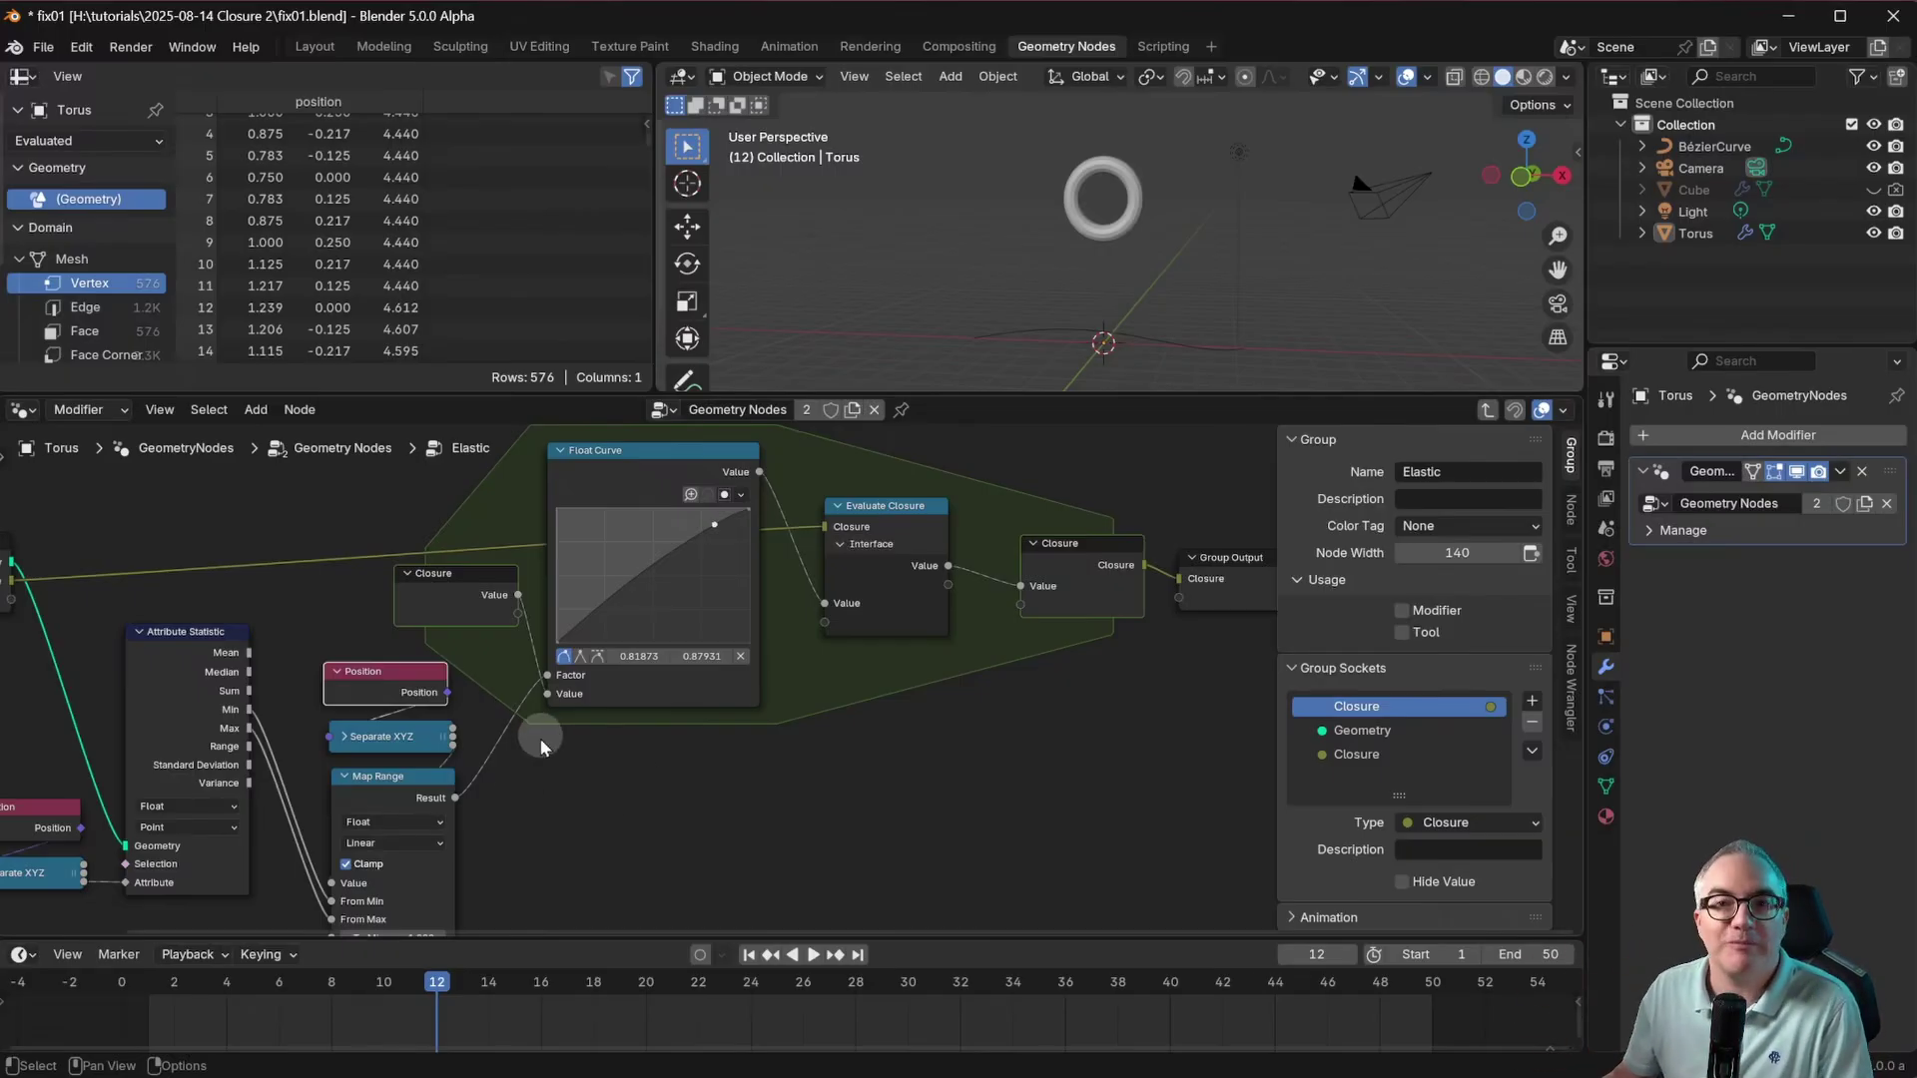
{"action": "scroll", "coordinate": [403, 673], "scroll_direction": "up", "scroll_amount": 1}
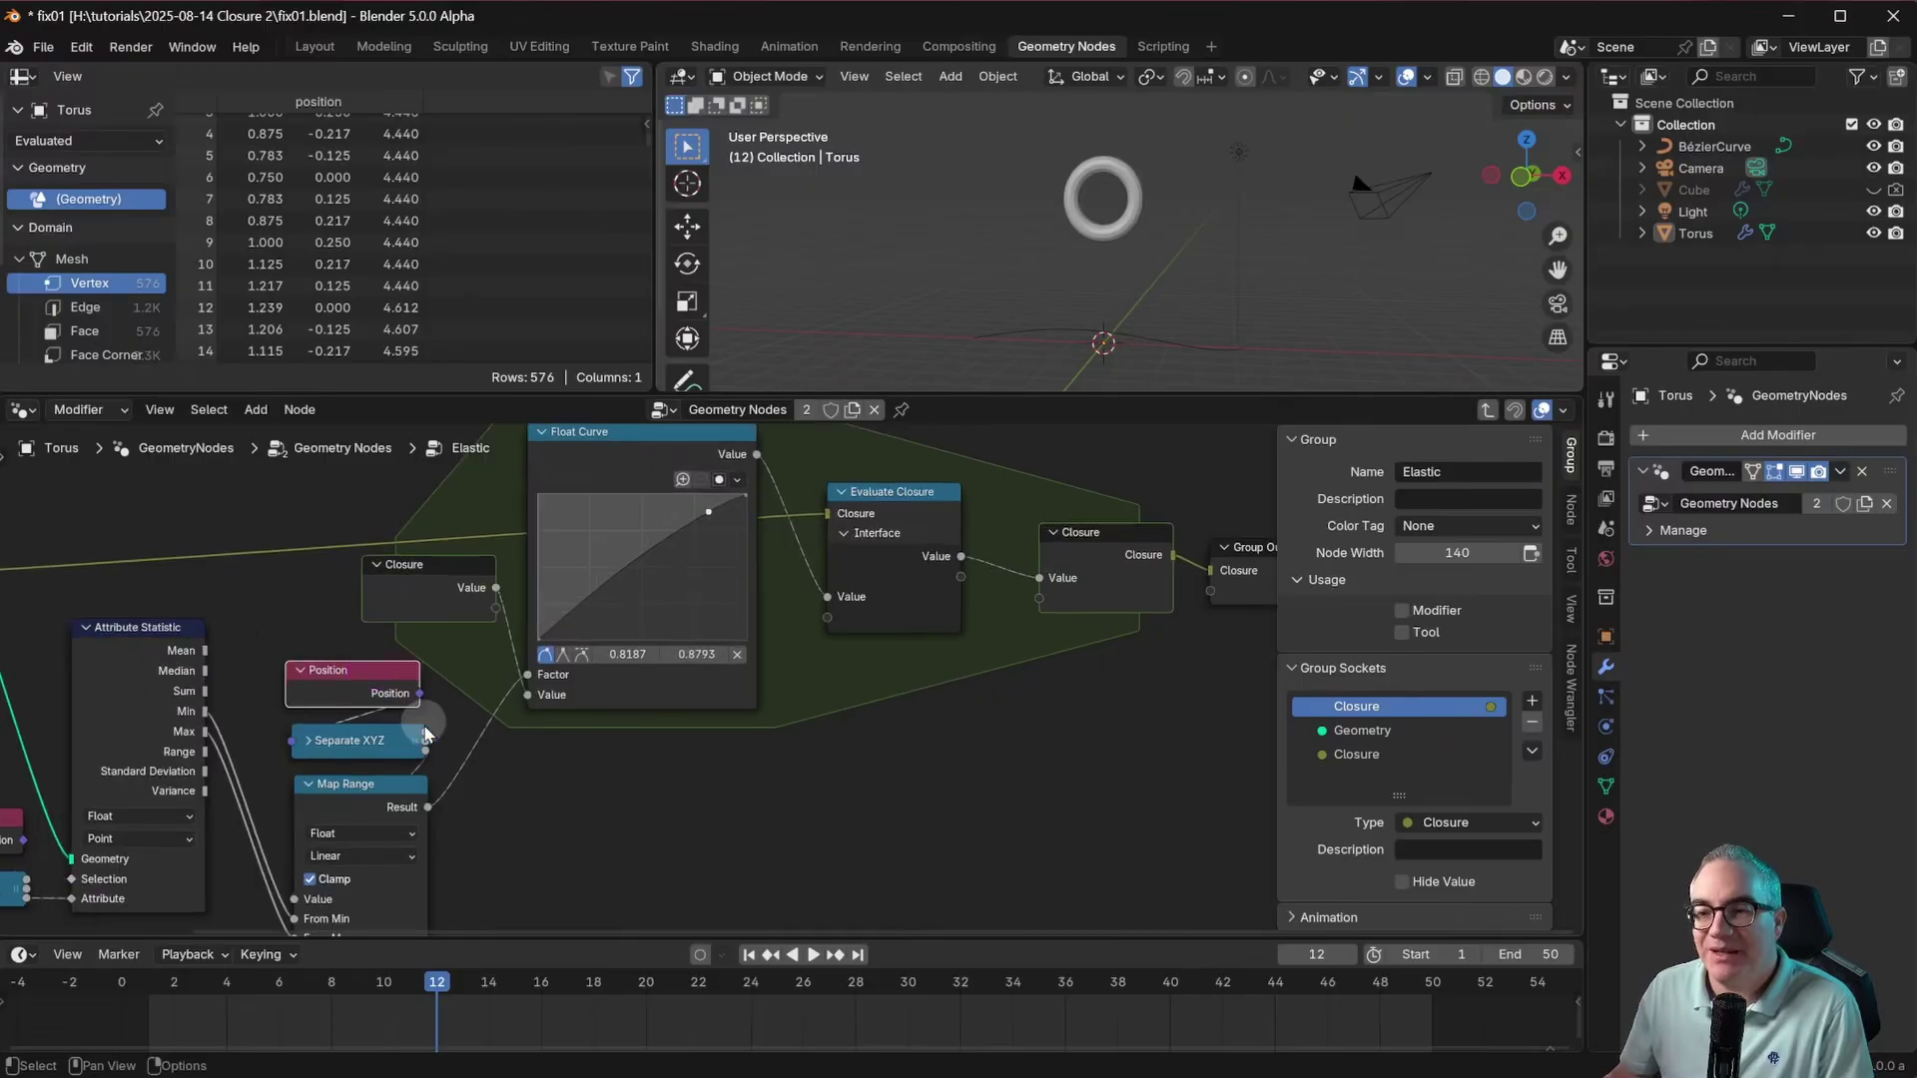
{"action": "middle_click_drag", "start_coordinate": [278, 736], "coordinate": [309, 626]}
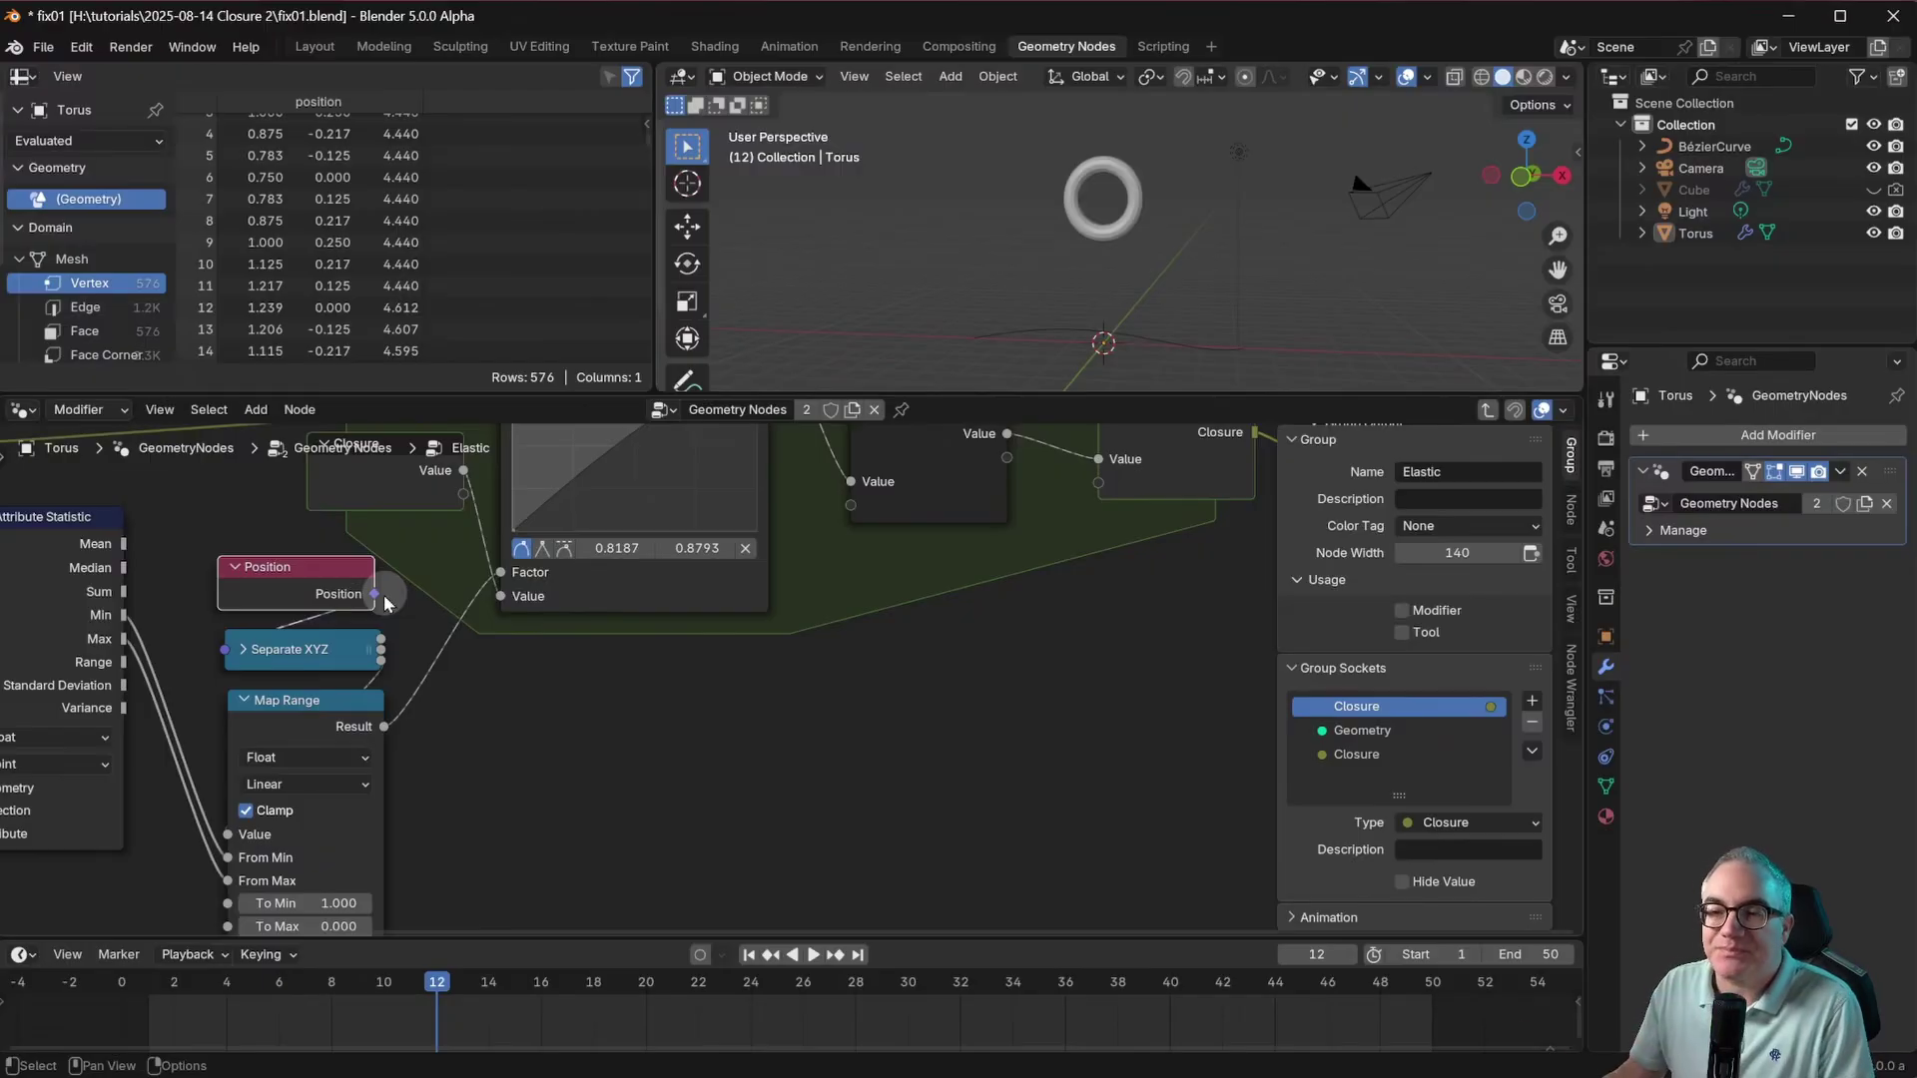
{"action": "middle_click_drag", "start_coordinate": [385, 597], "coordinate": [818, 563]}
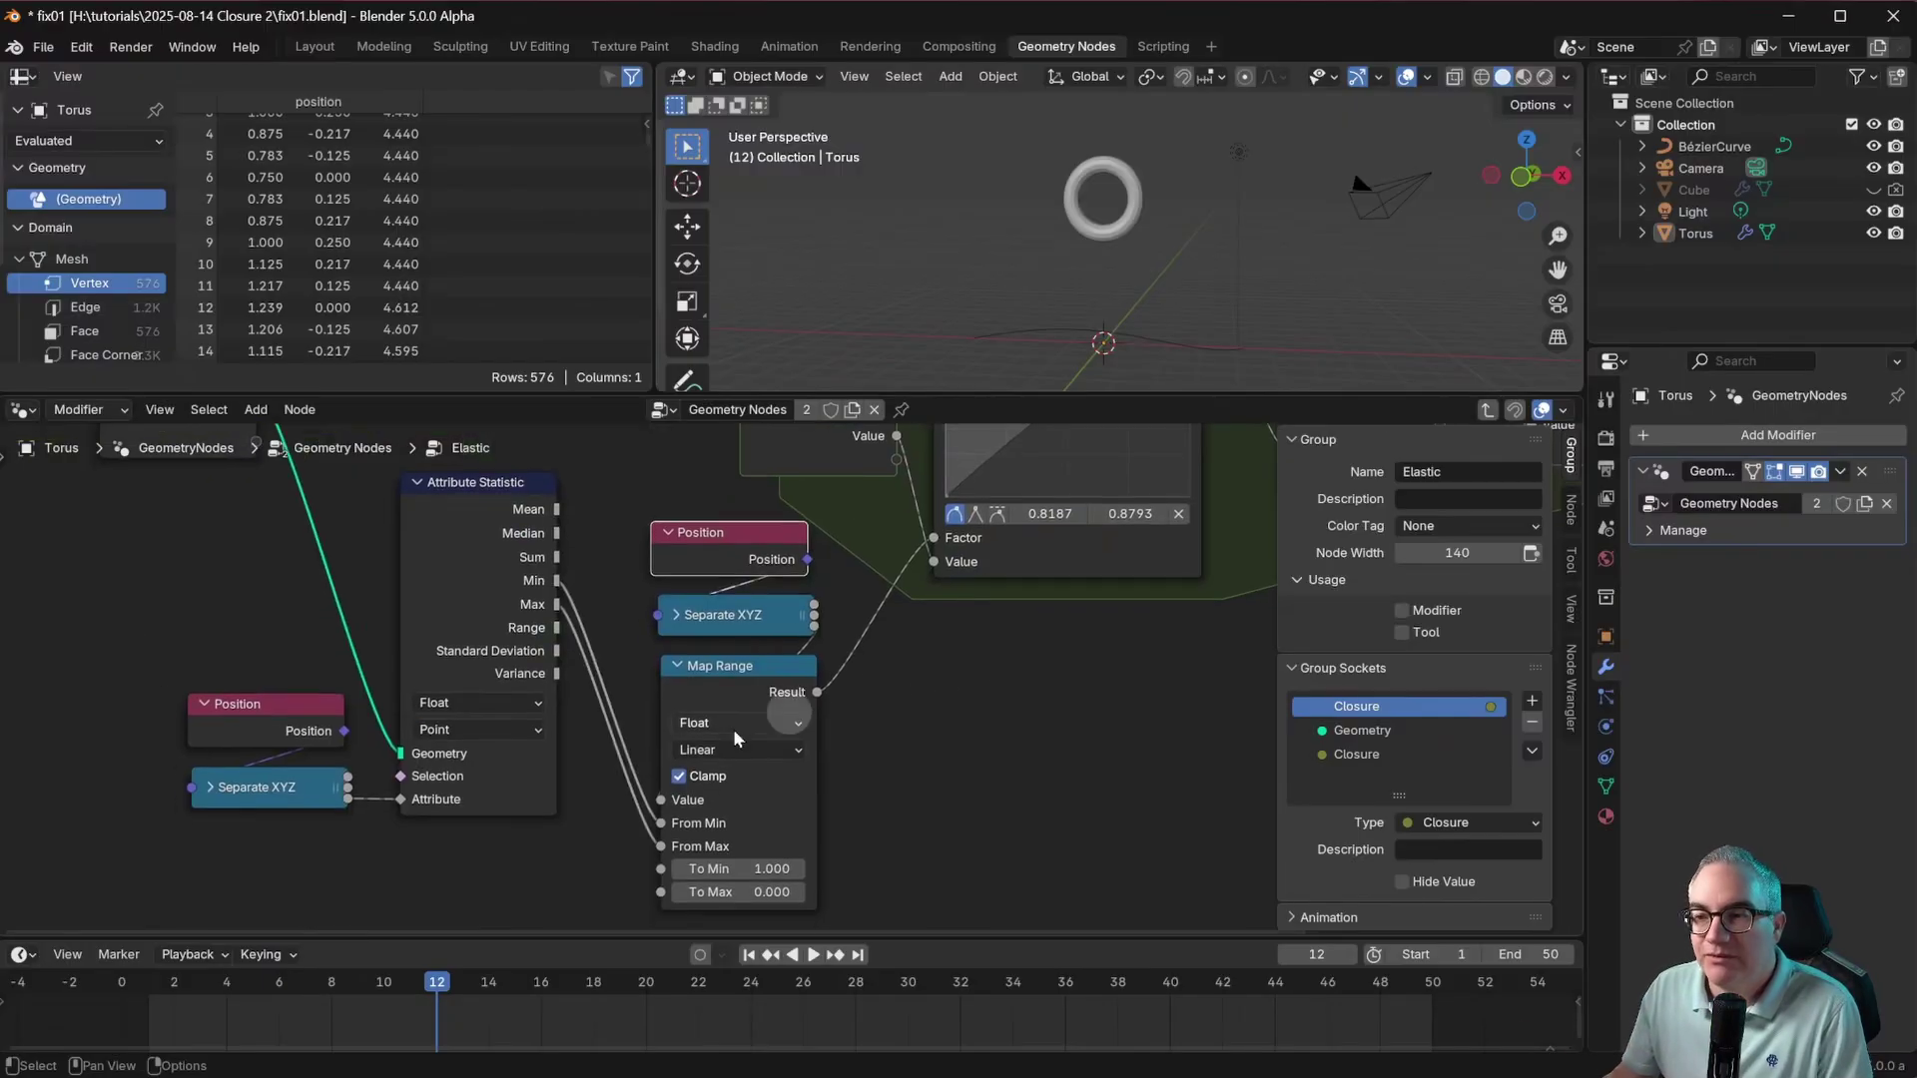
{"action": "left_click", "coordinate": [245, 699]}
{"action": "left_click", "coordinate": [729, 535]}
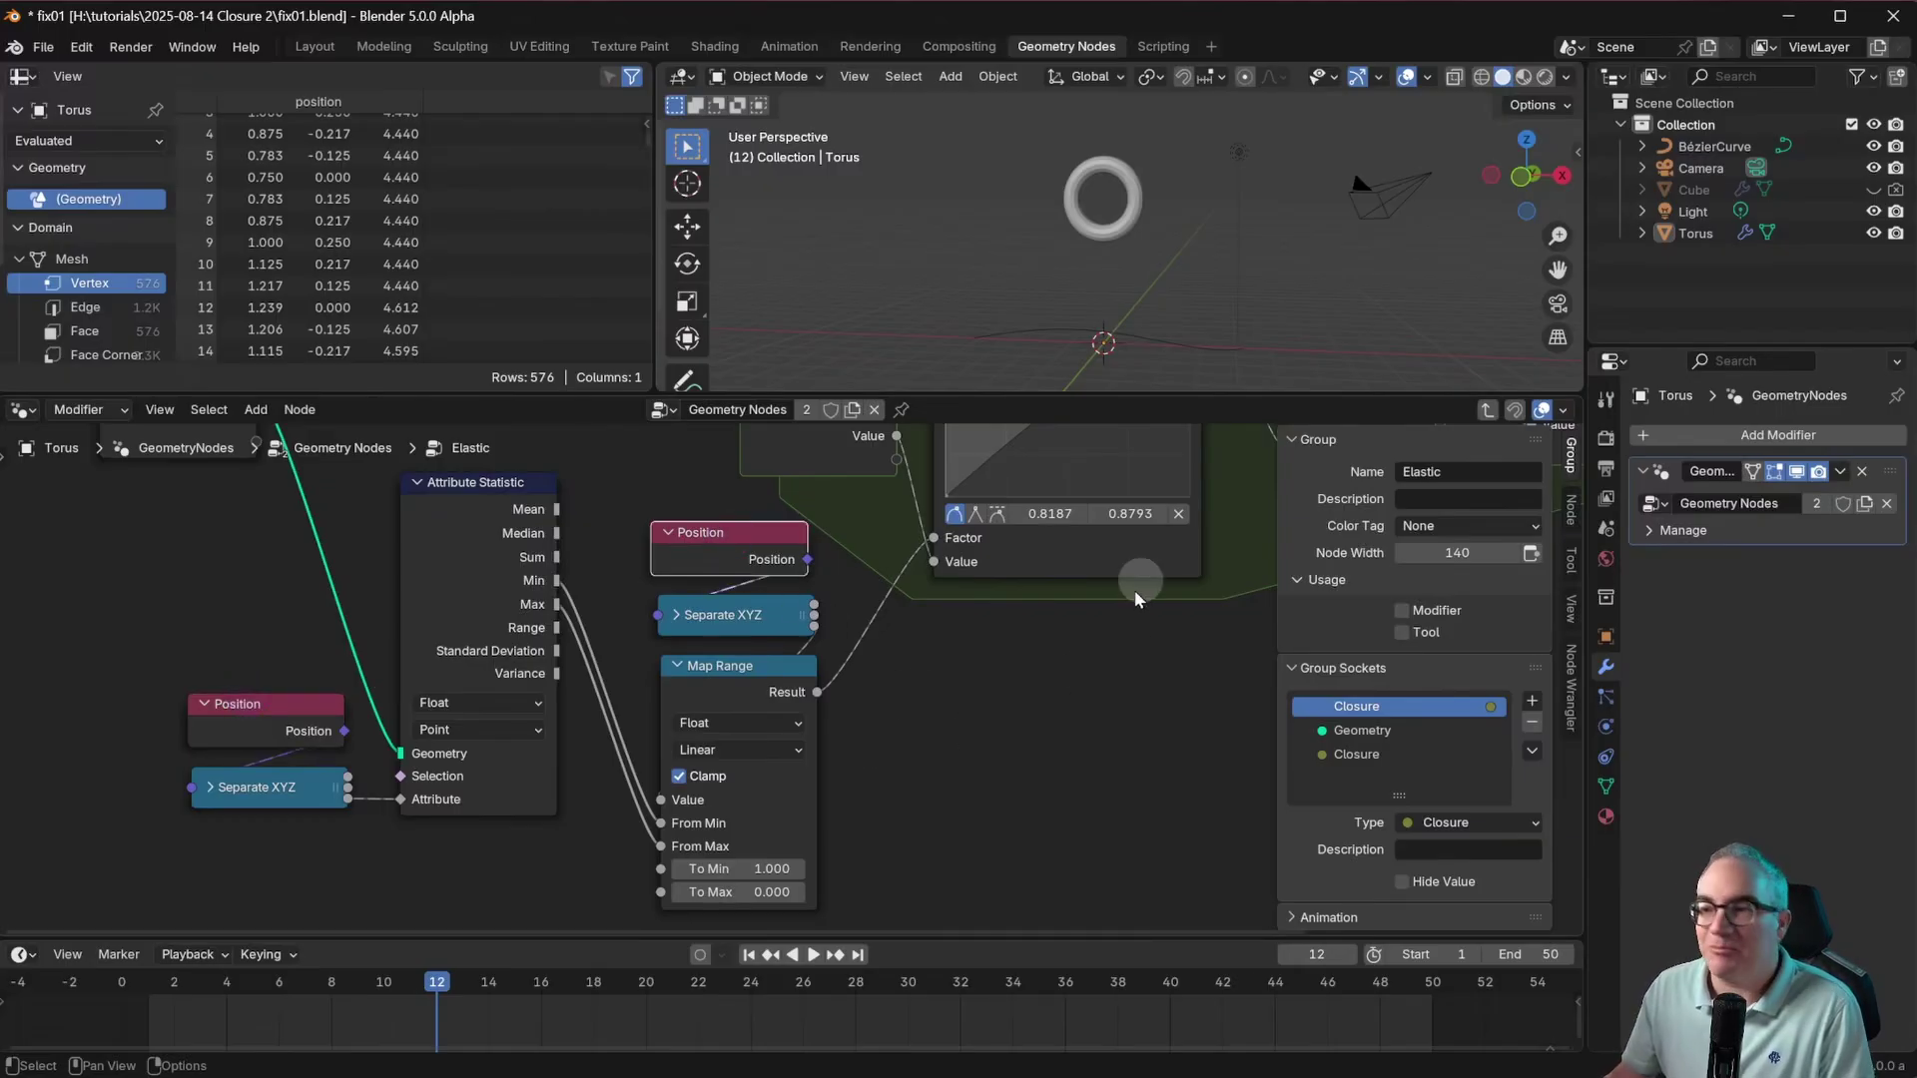
Step: Delete the duplicate Position and Separate XYZ nodes above Map Range, and feed Map Range's Value from the remaining Separate XYZ's Z output
{"action": "middle_click_drag", "start_coordinate": [1125, 676], "coordinate": [752, 782]}
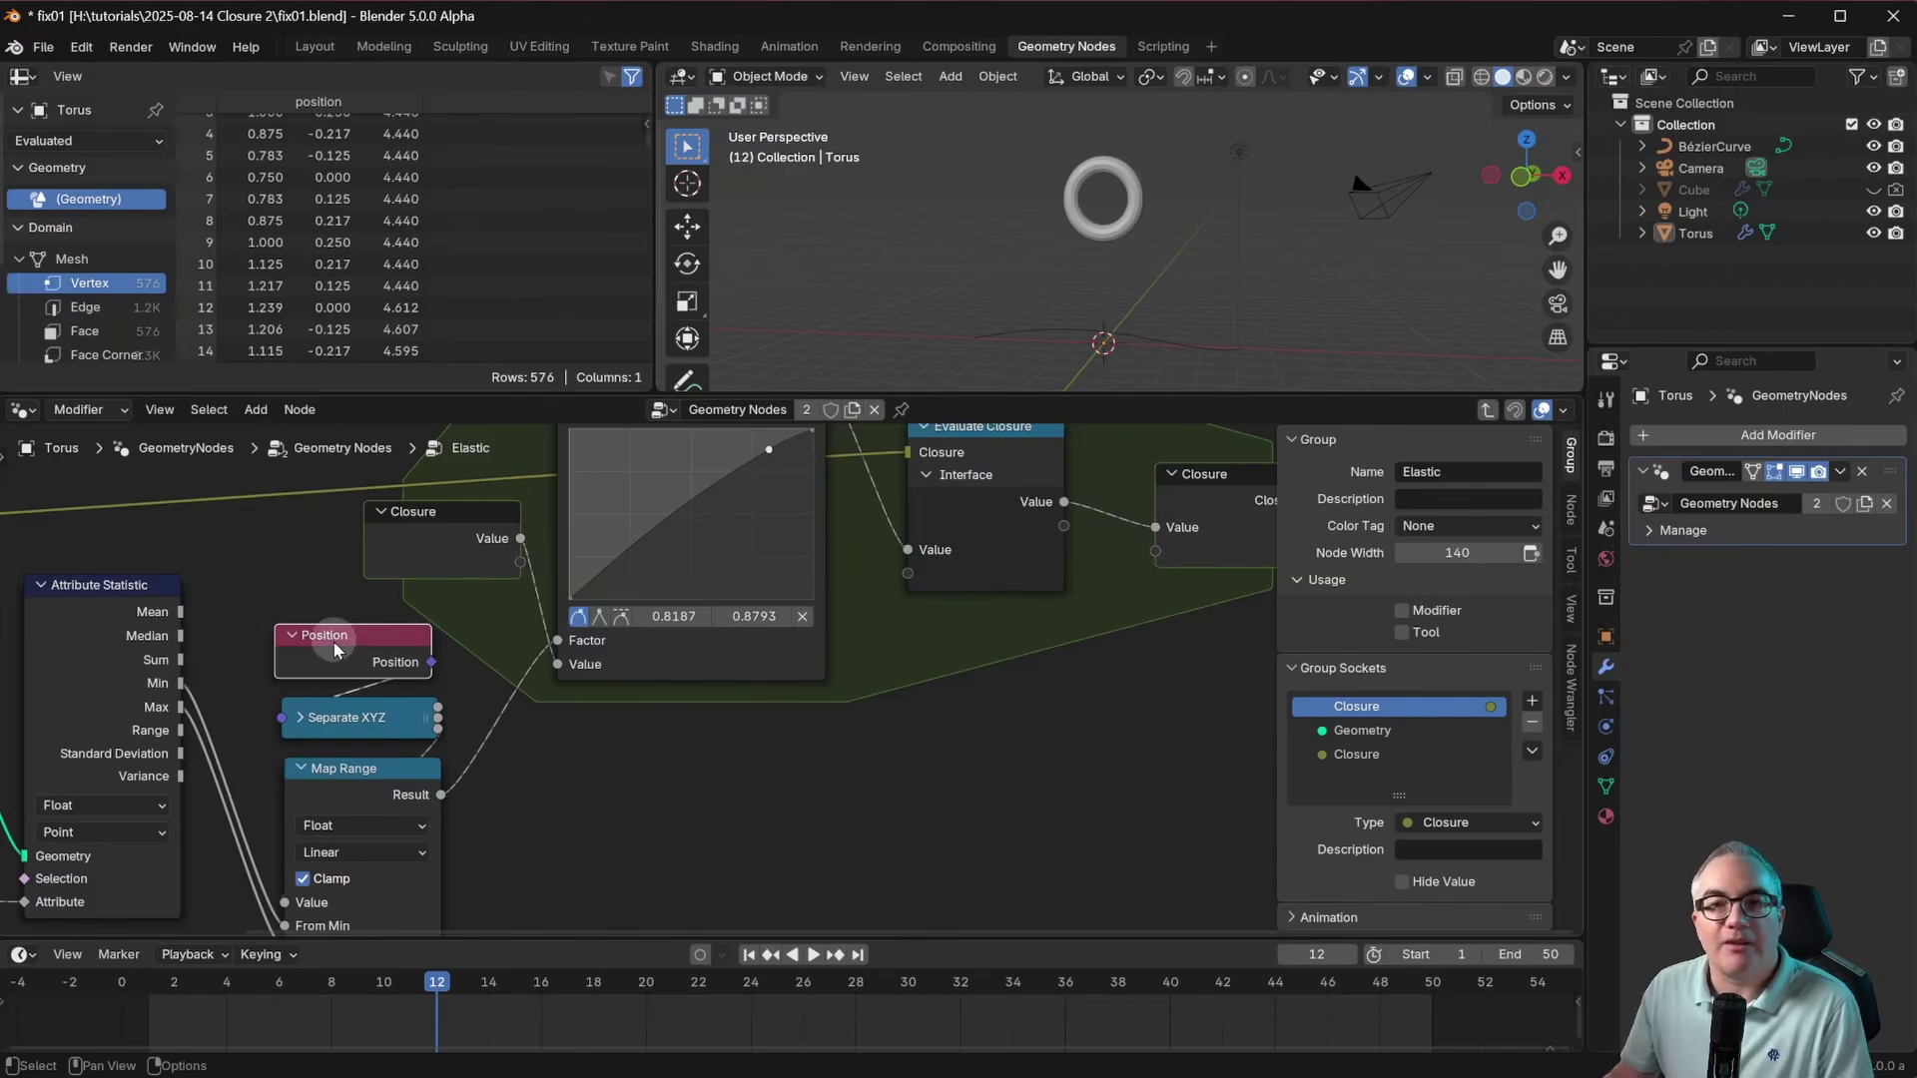
{"action": "left_click_drag", "start_coordinate": [405, 632], "coordinate": [406, 633]}
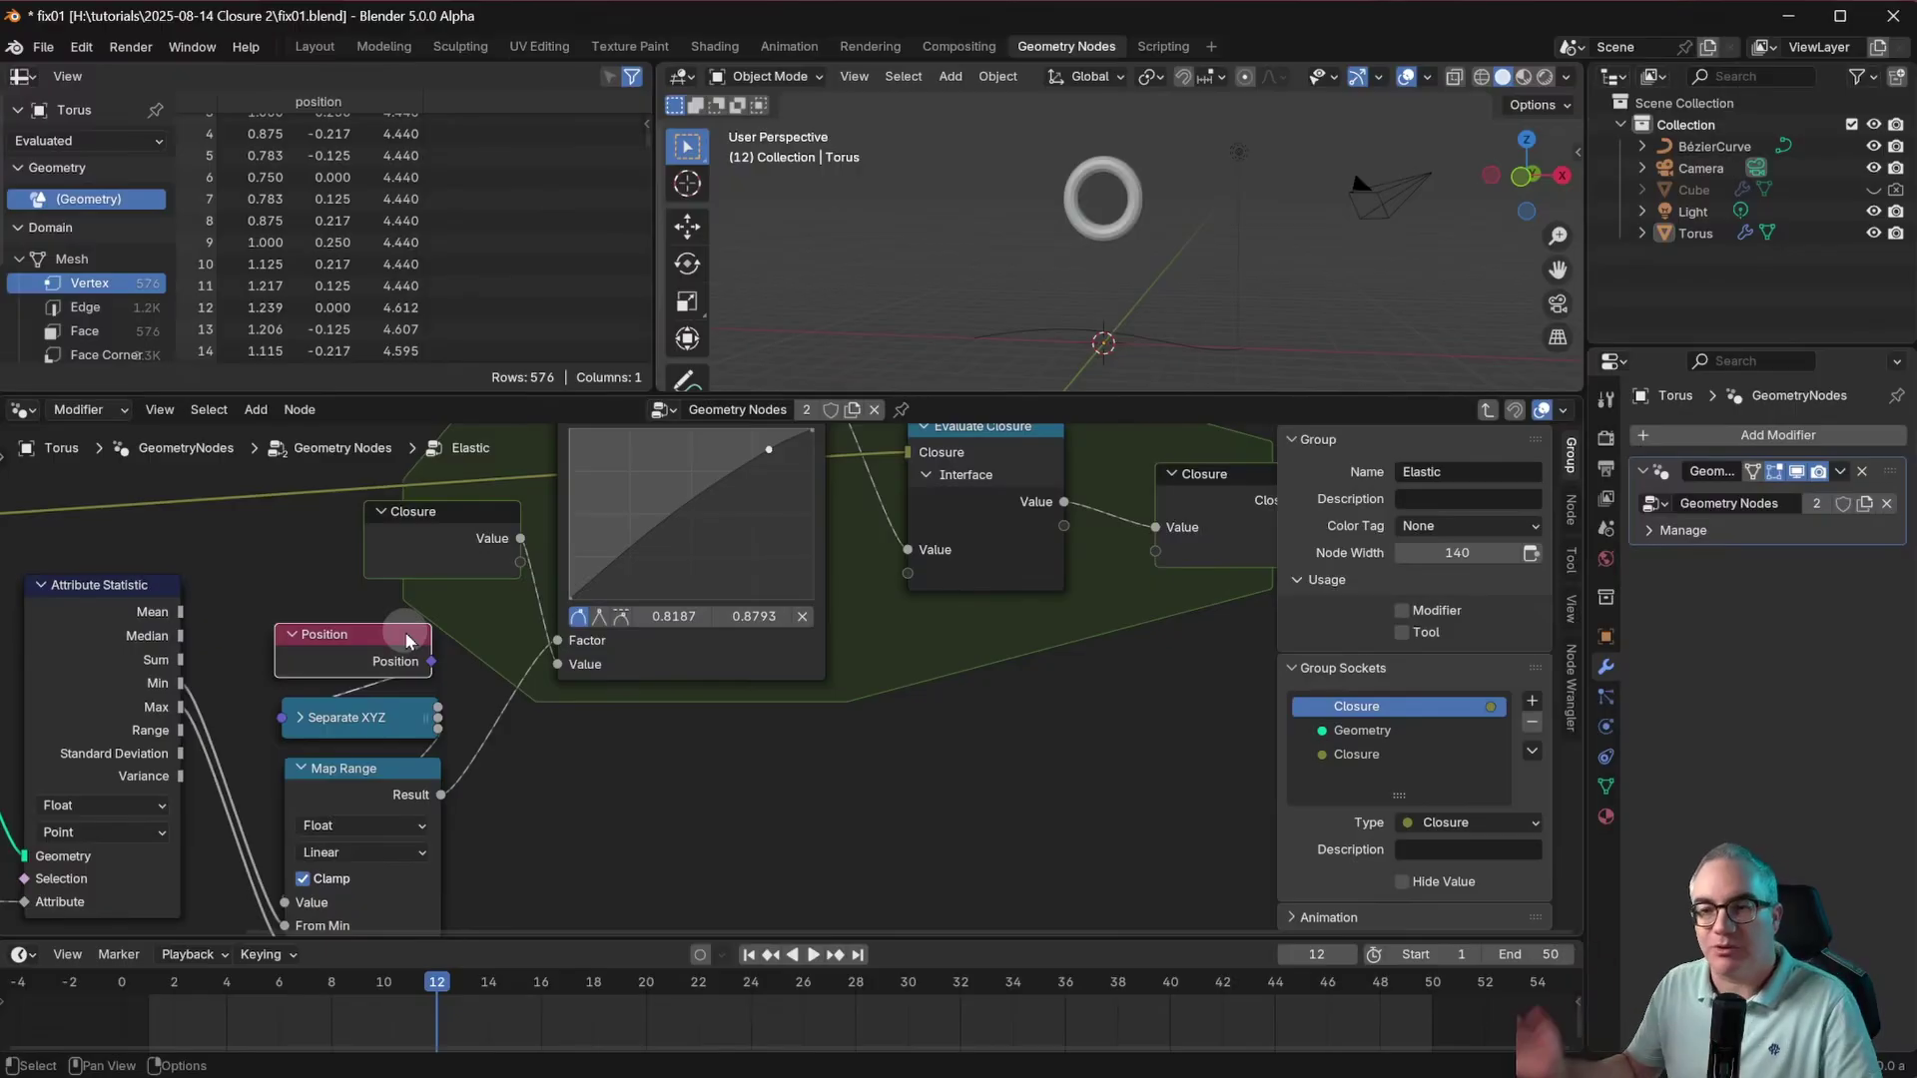
{"action": "middle_click_drag", "start_coordinate": [556, 672], "coordinate": [774, 519]}
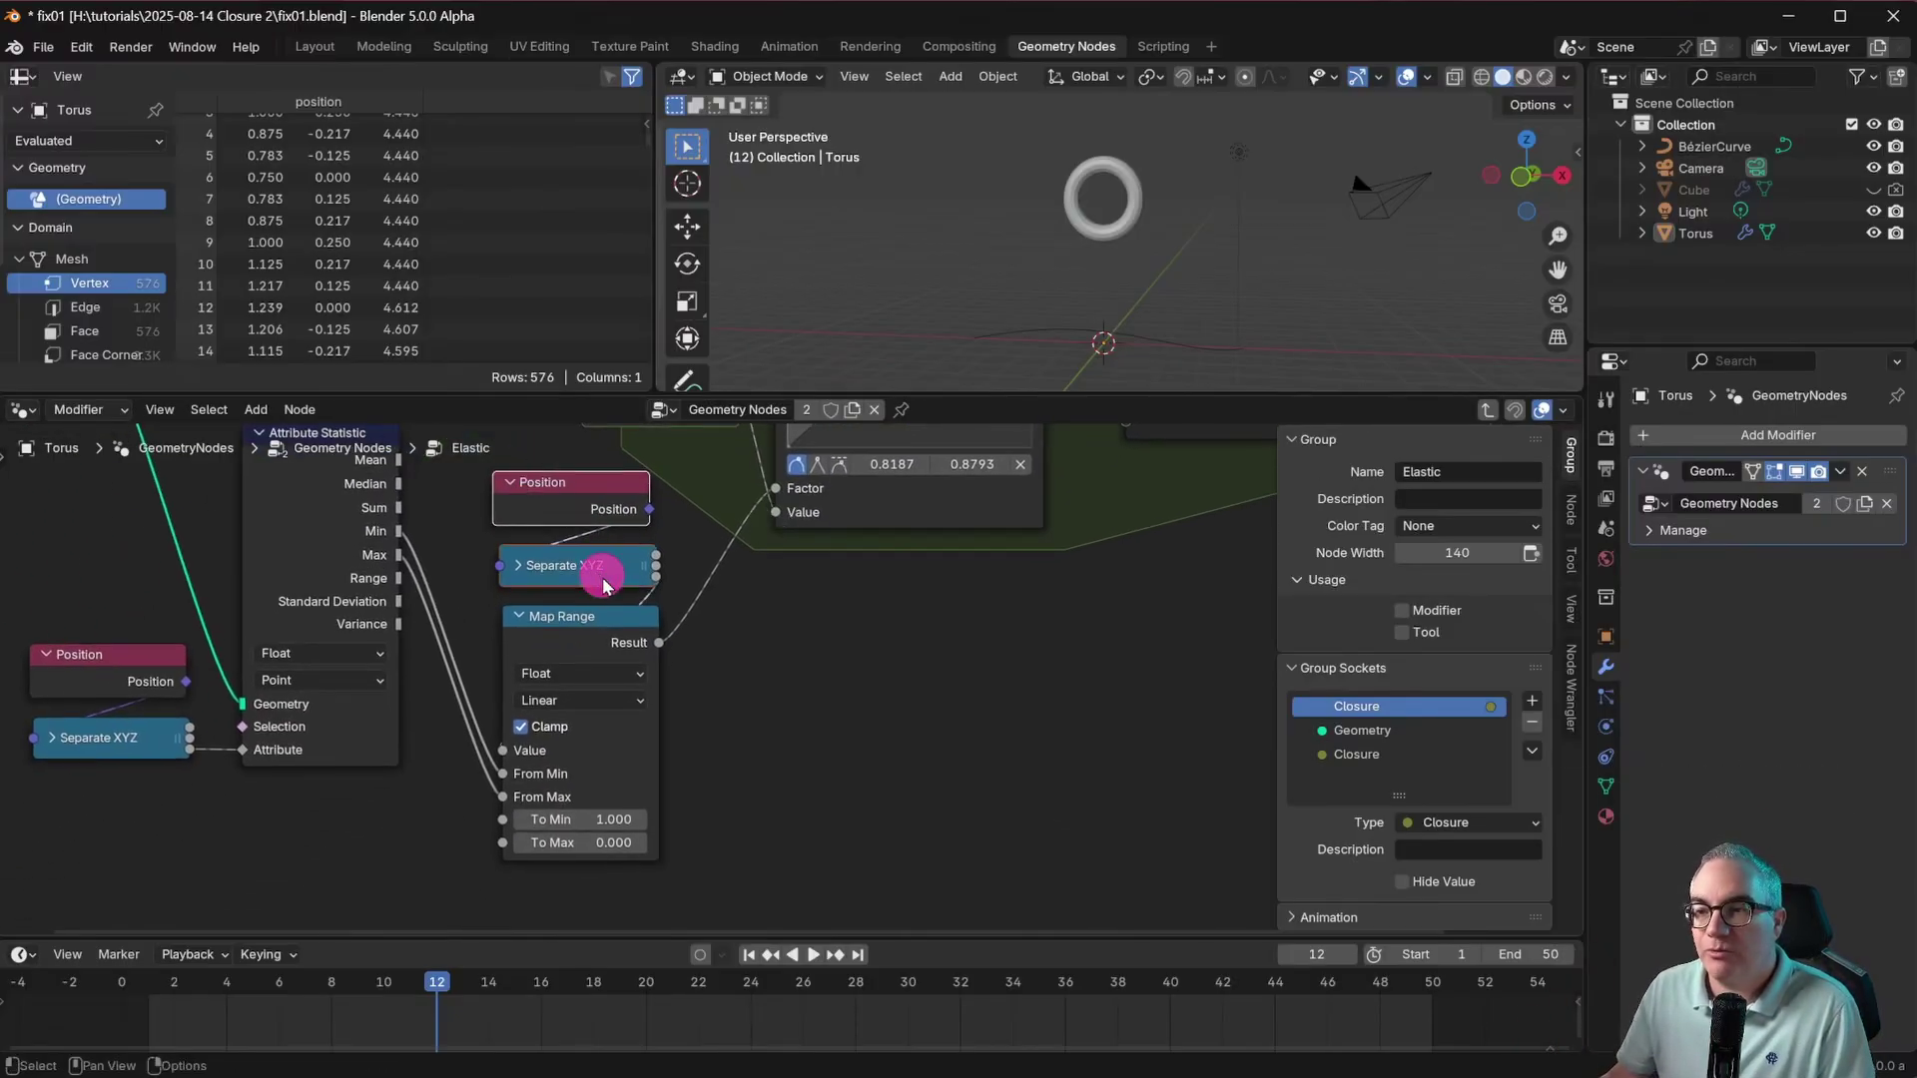
{"action": "key", "text": "x"}
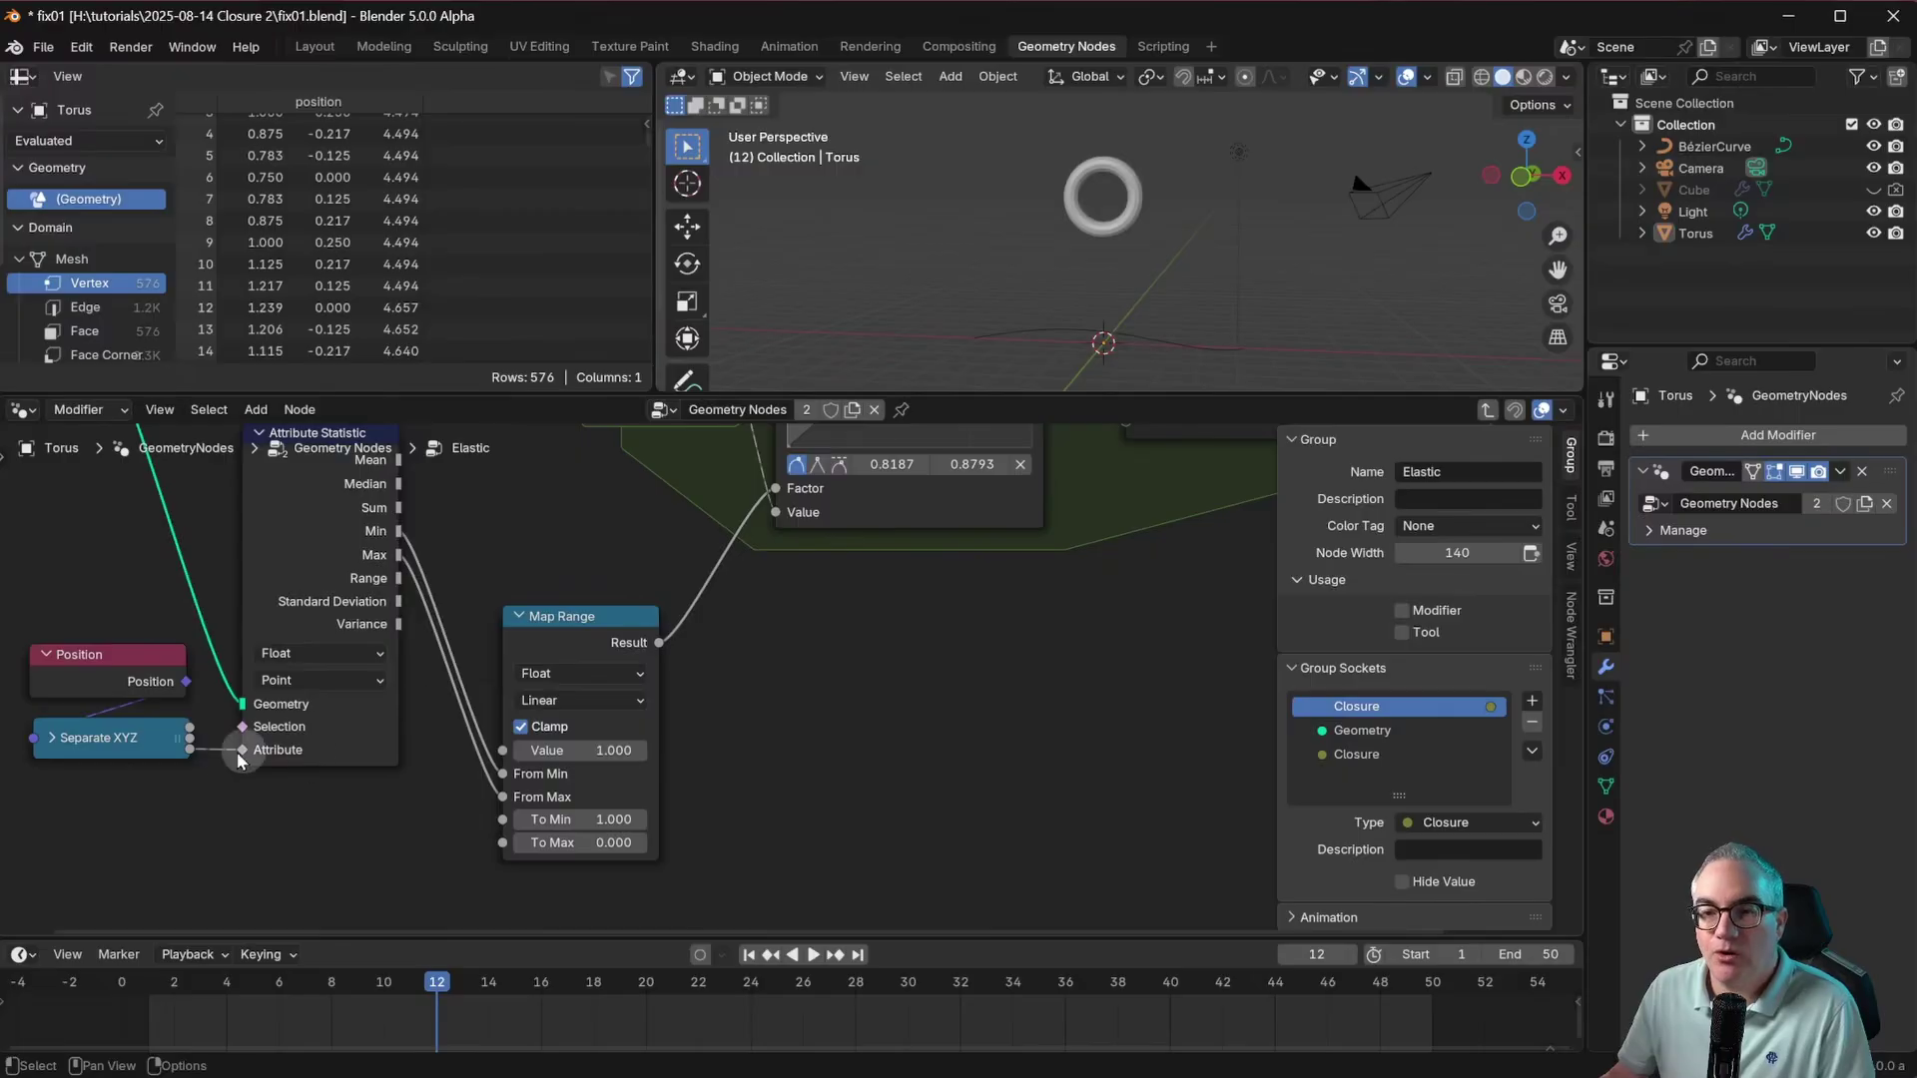
{"action": "left_click_drag", "start_coordinate": [190, 749], "coordinate": [503, 750]}
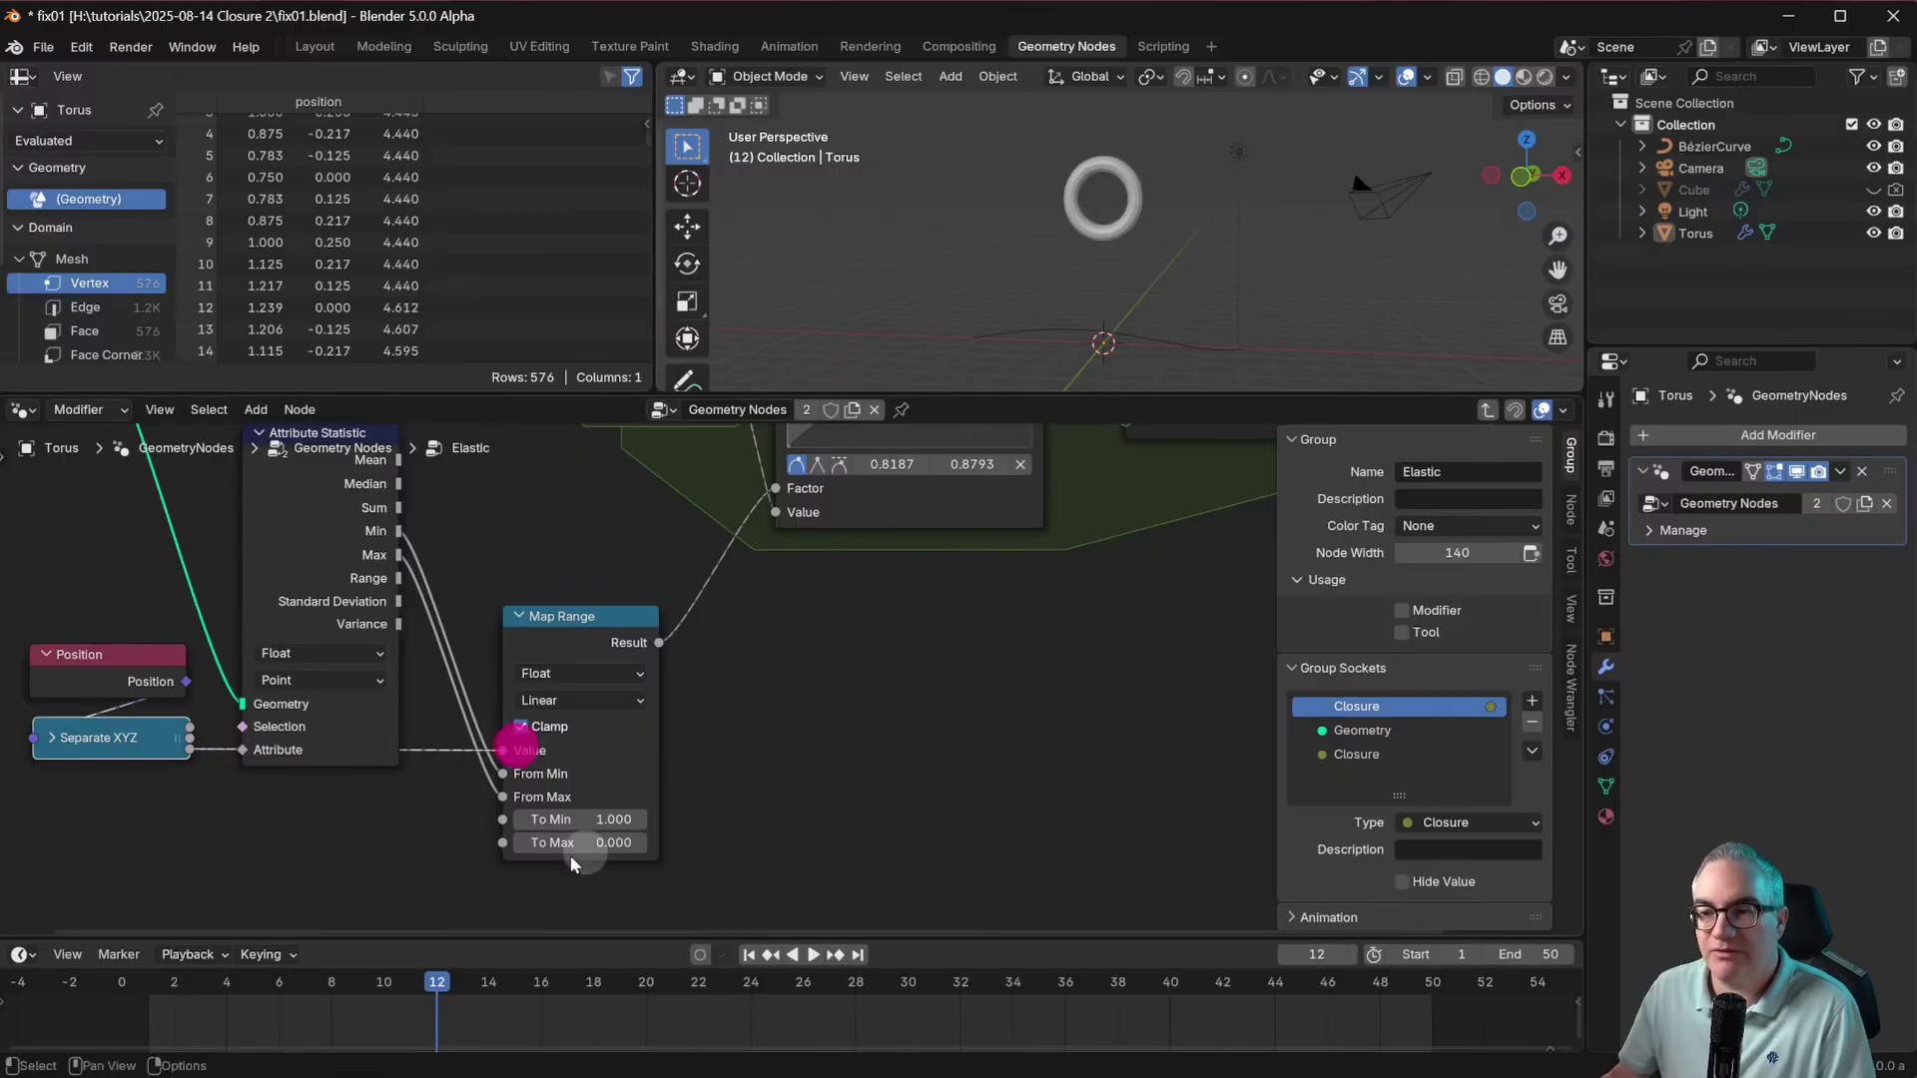
Step: Reposition the Map Range node beside the Attribute Statistic node so its incoming links are easier to read
{"action": "middle_click_drag", "start_coordinate": [944, 539], "coordinate": [1159, 547]}
{"action": "scroll", "coordinate": [1126, 560], "scroll_direction": "down", "scroll_amount": 4}
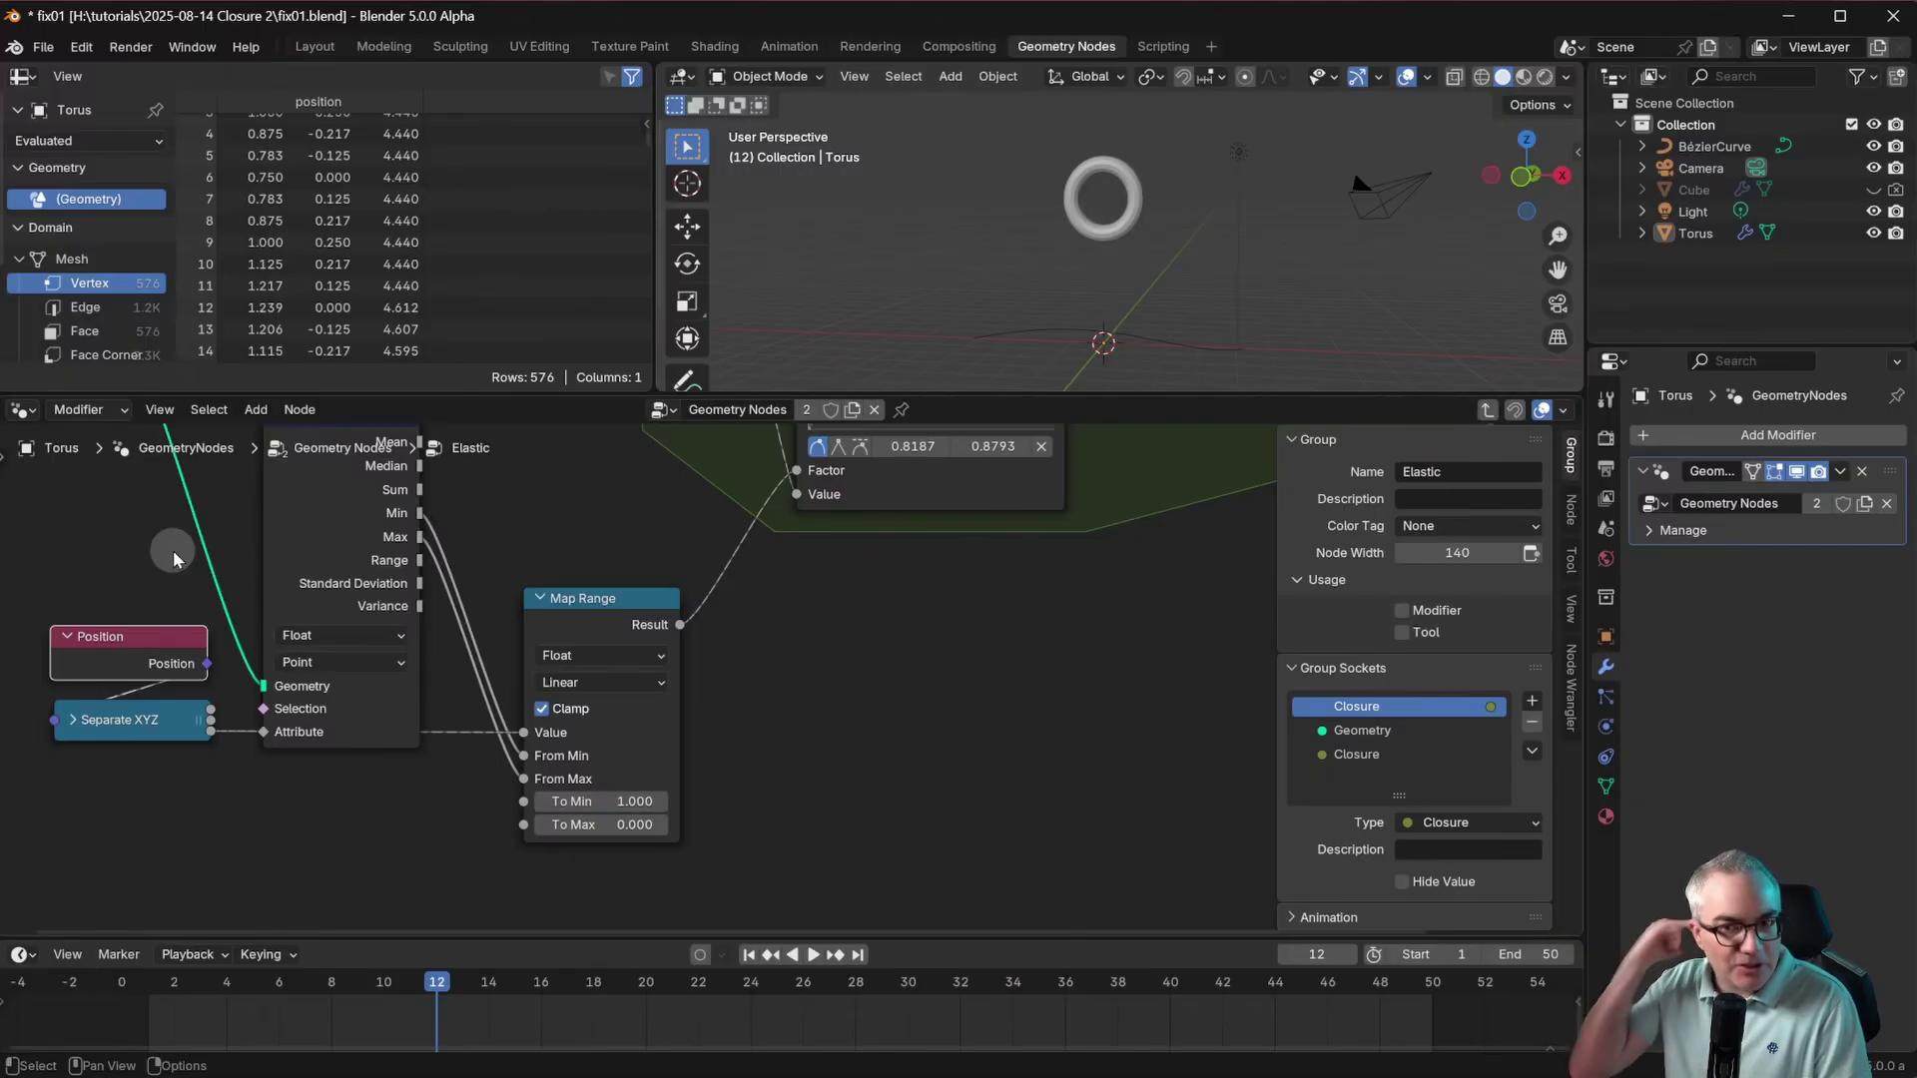
{"action": "left_click_drag", "start_coordinate": [574, 577], "coordinate": [560, 484]}
{"action": "scroll", "coordinate": [728, 715], "scroll_direction": "up", "scroll_amount": 5, "text": "shift"}
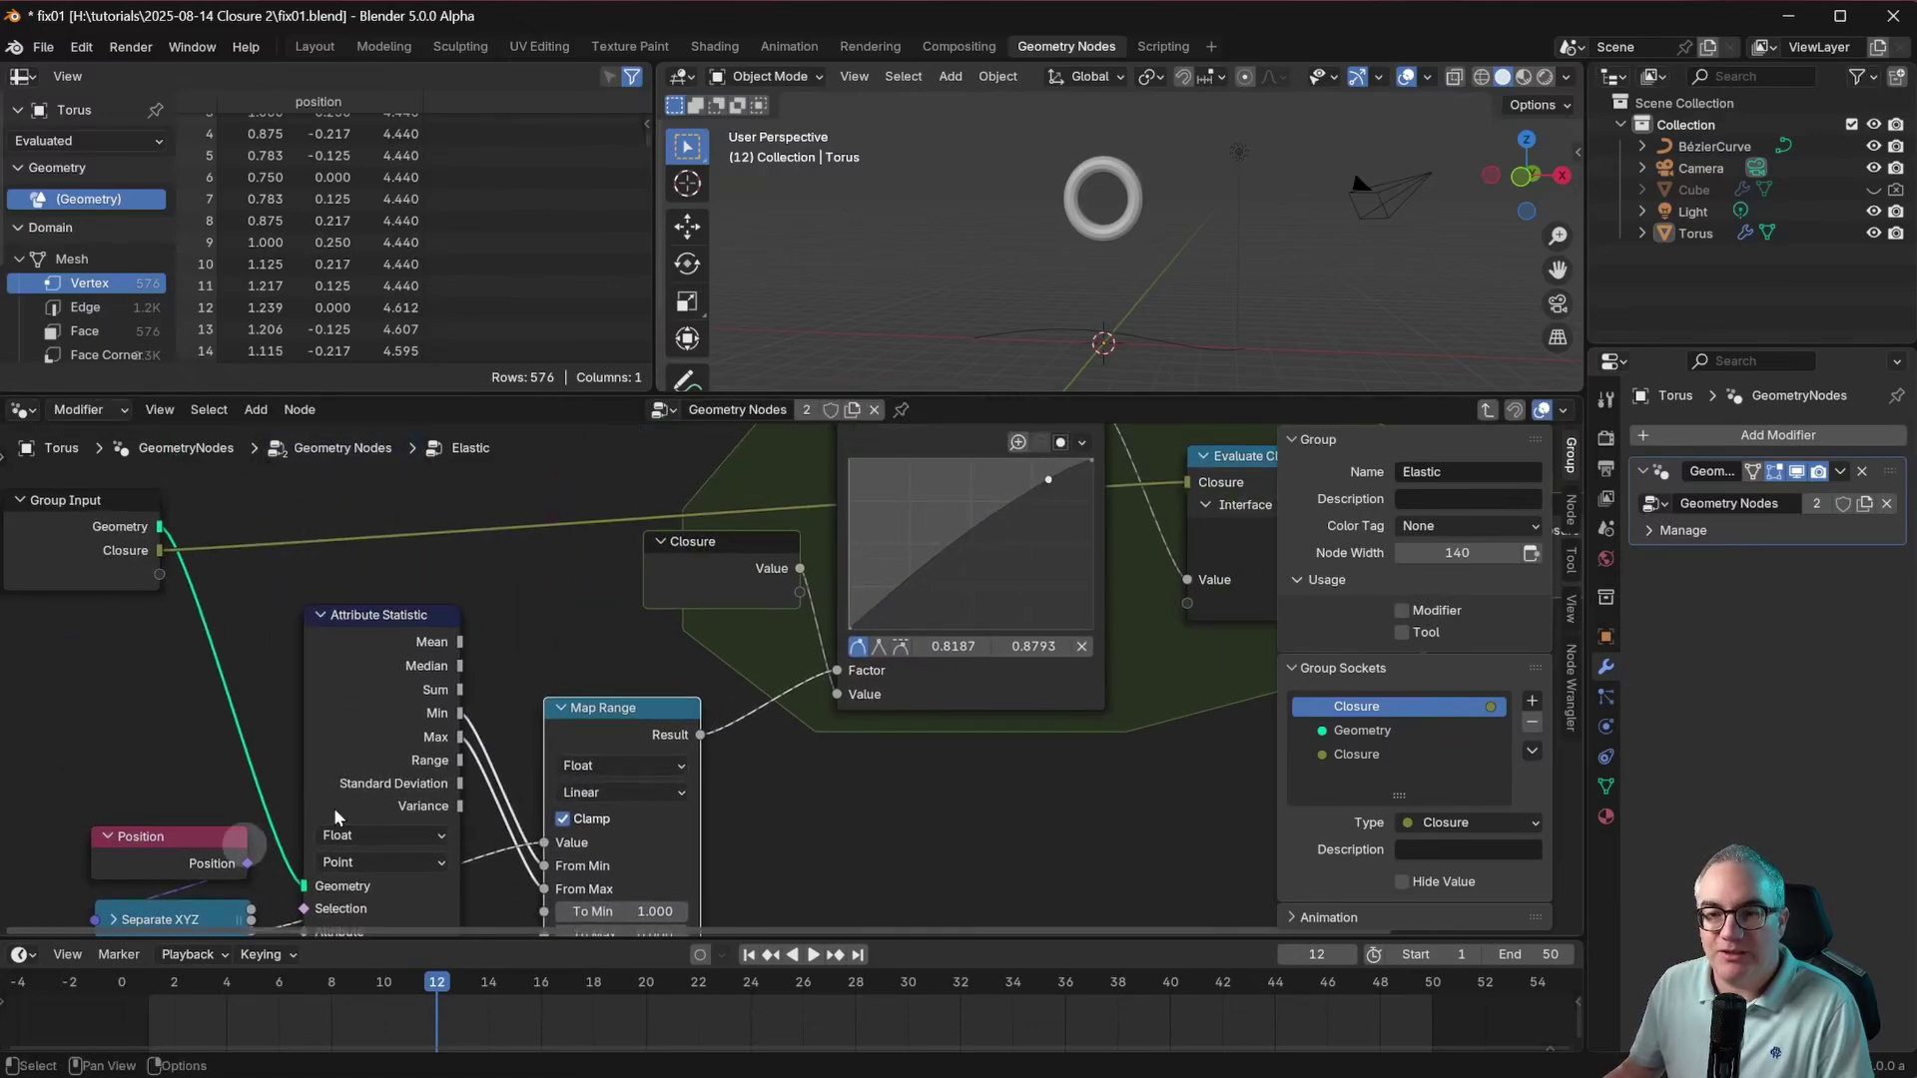
{"action": "scroll", "coordinate": [728, 642], "scroll_direction": "down", "scroll_amount": 3, "text": "shift"}
{"action": "left_click_drag", "start_coordinate": [622, 582], "coordinate": [614, 597]}
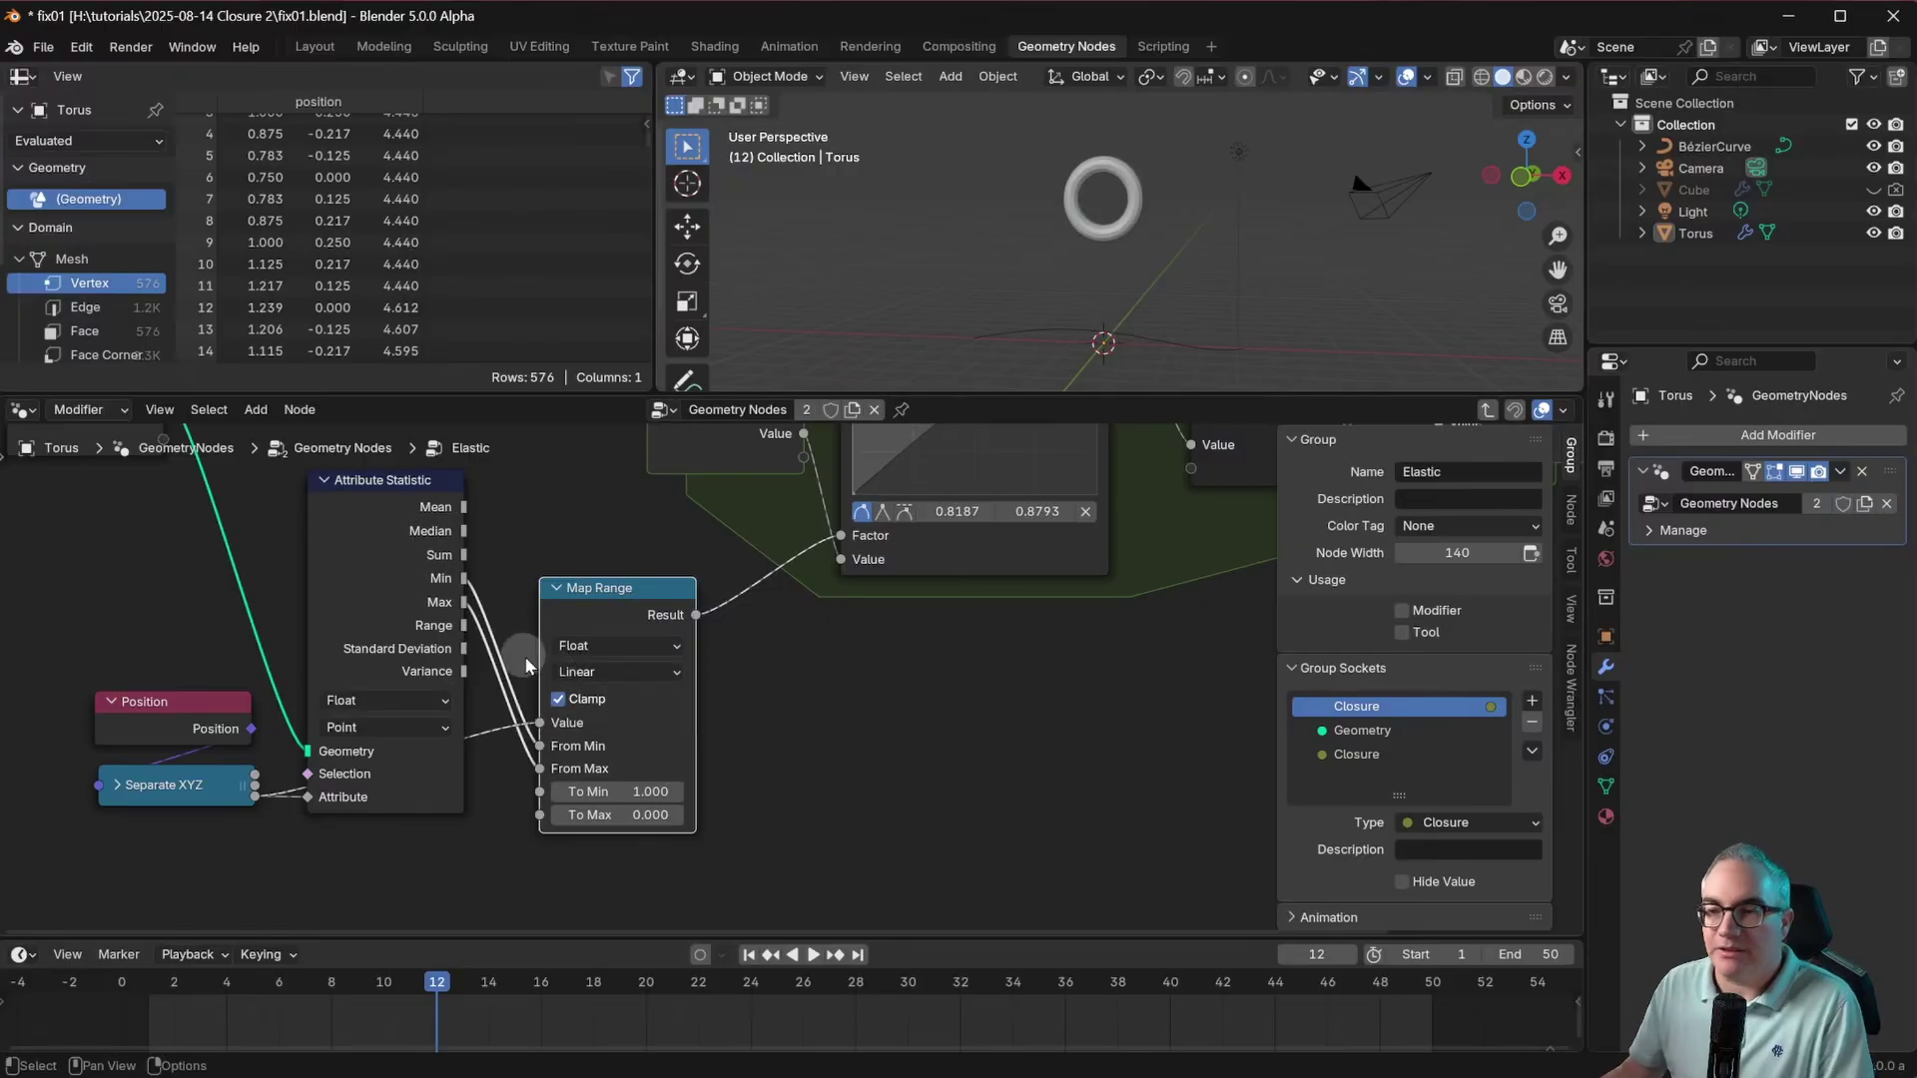
{"action": "scroll", "coordinate": [524, 656], "scroll_direction": "down", "scroll_amount": 3}
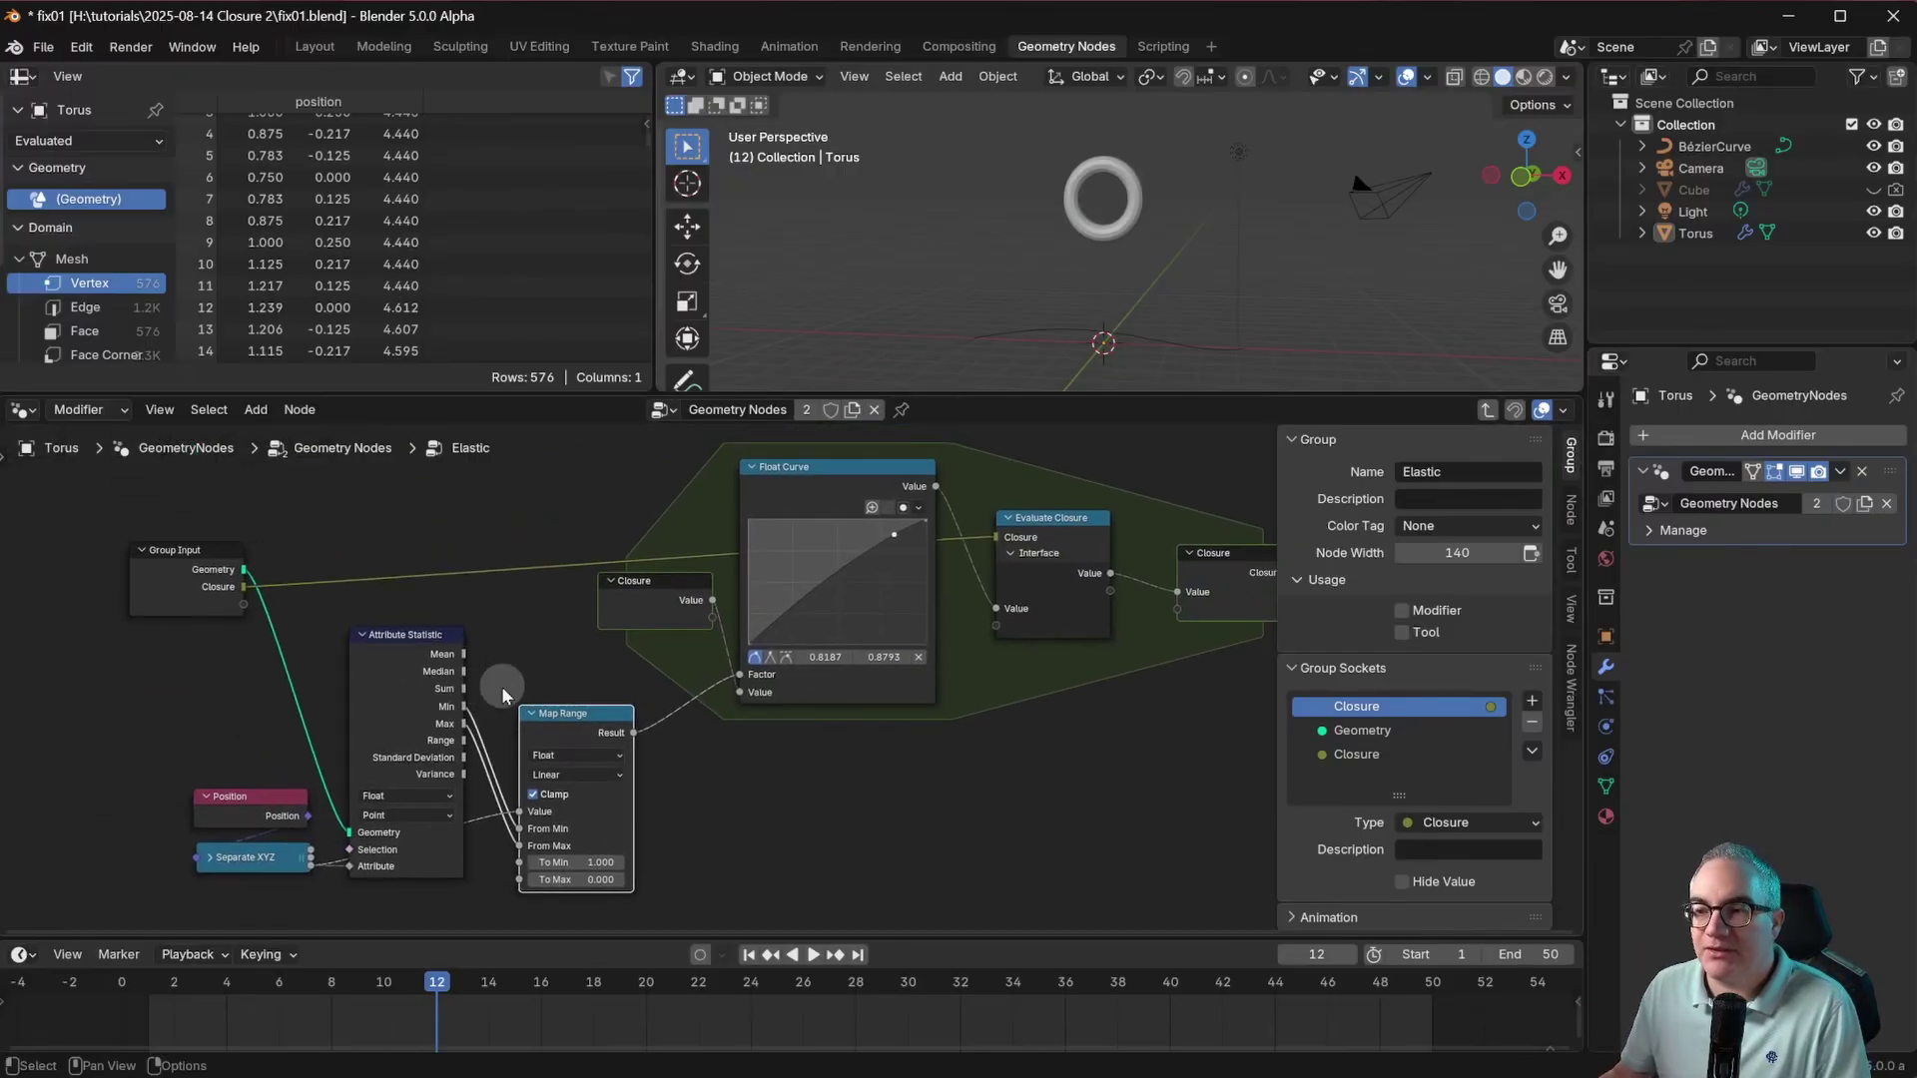
Step: Examine how the parent tree's geometry enters the Elastic group and feeds the Attribute Statistic node
{"action": "key", "text": "Tab"}
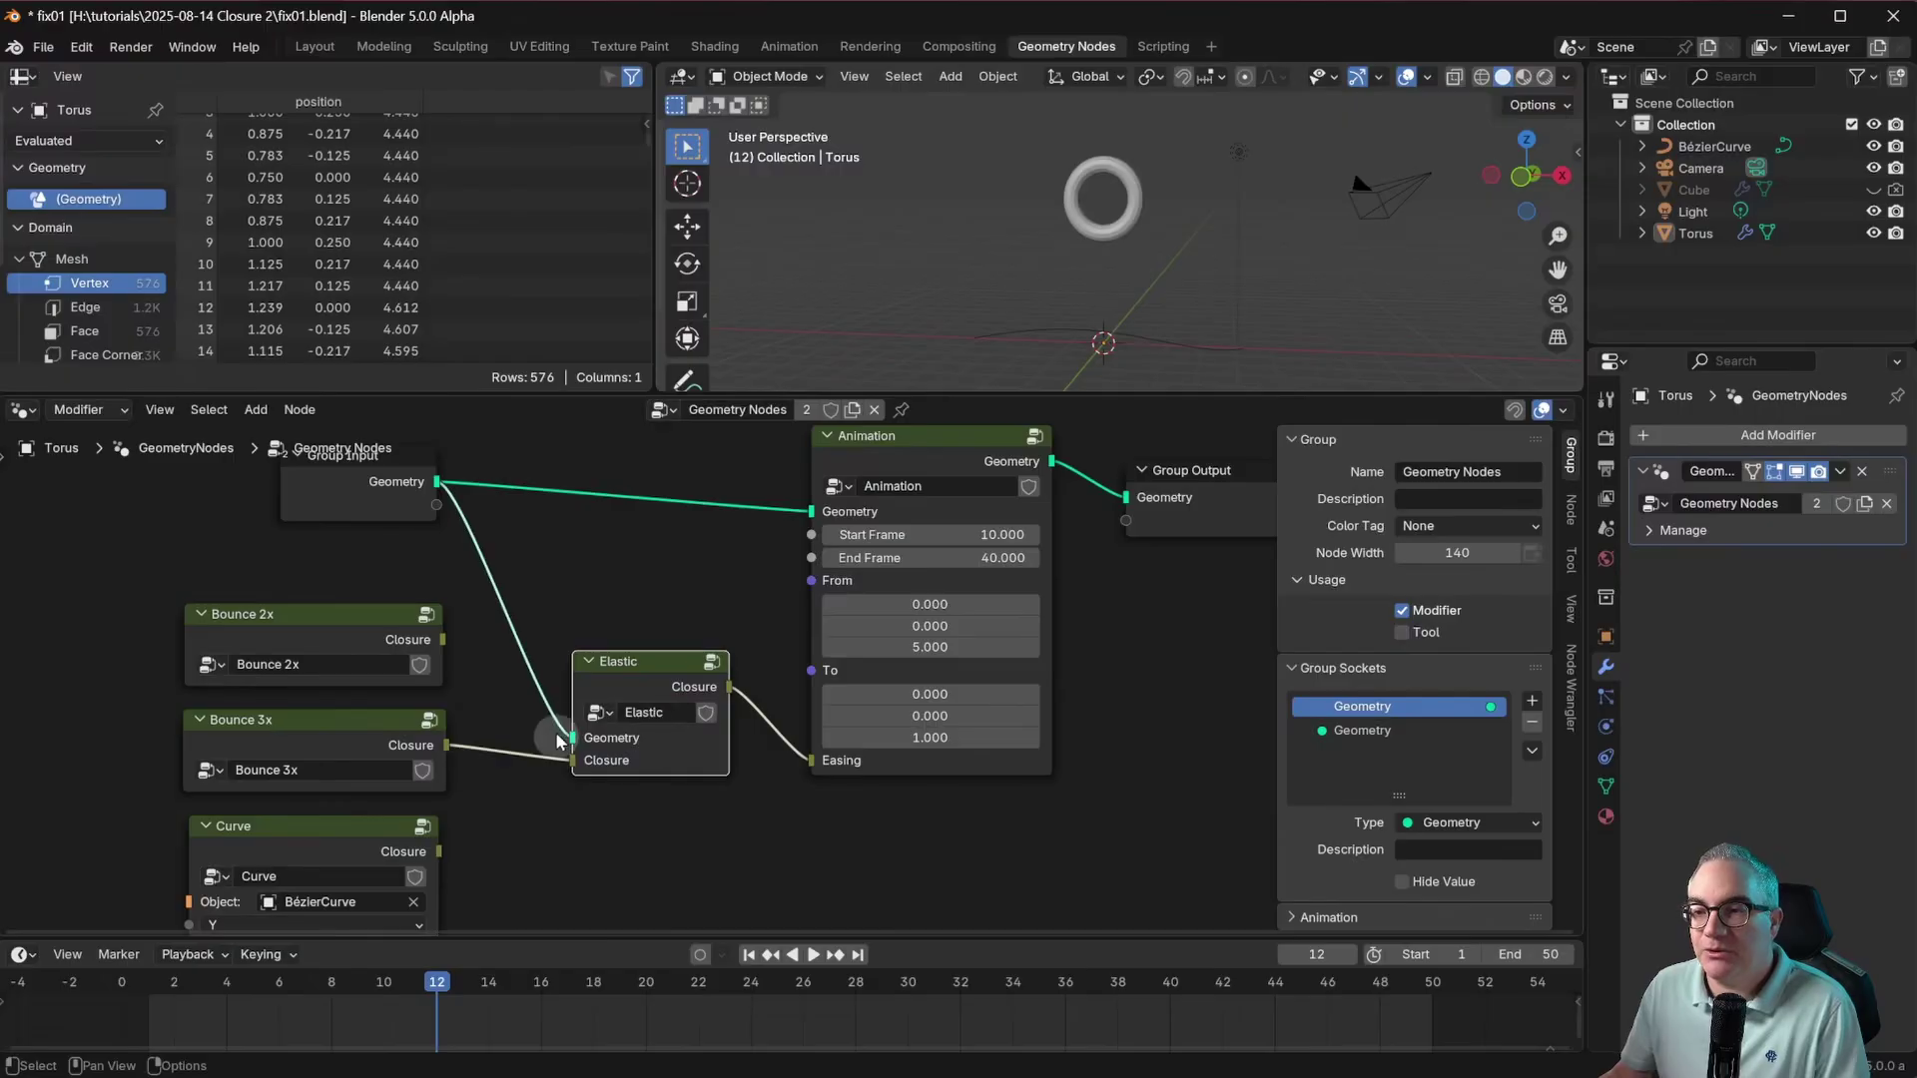
{"action": "scroll", "coordinate": [401, 488], "scroll_direction": "up", "scroll_amount": 2}
{"action": "key", "text": "Tab"}
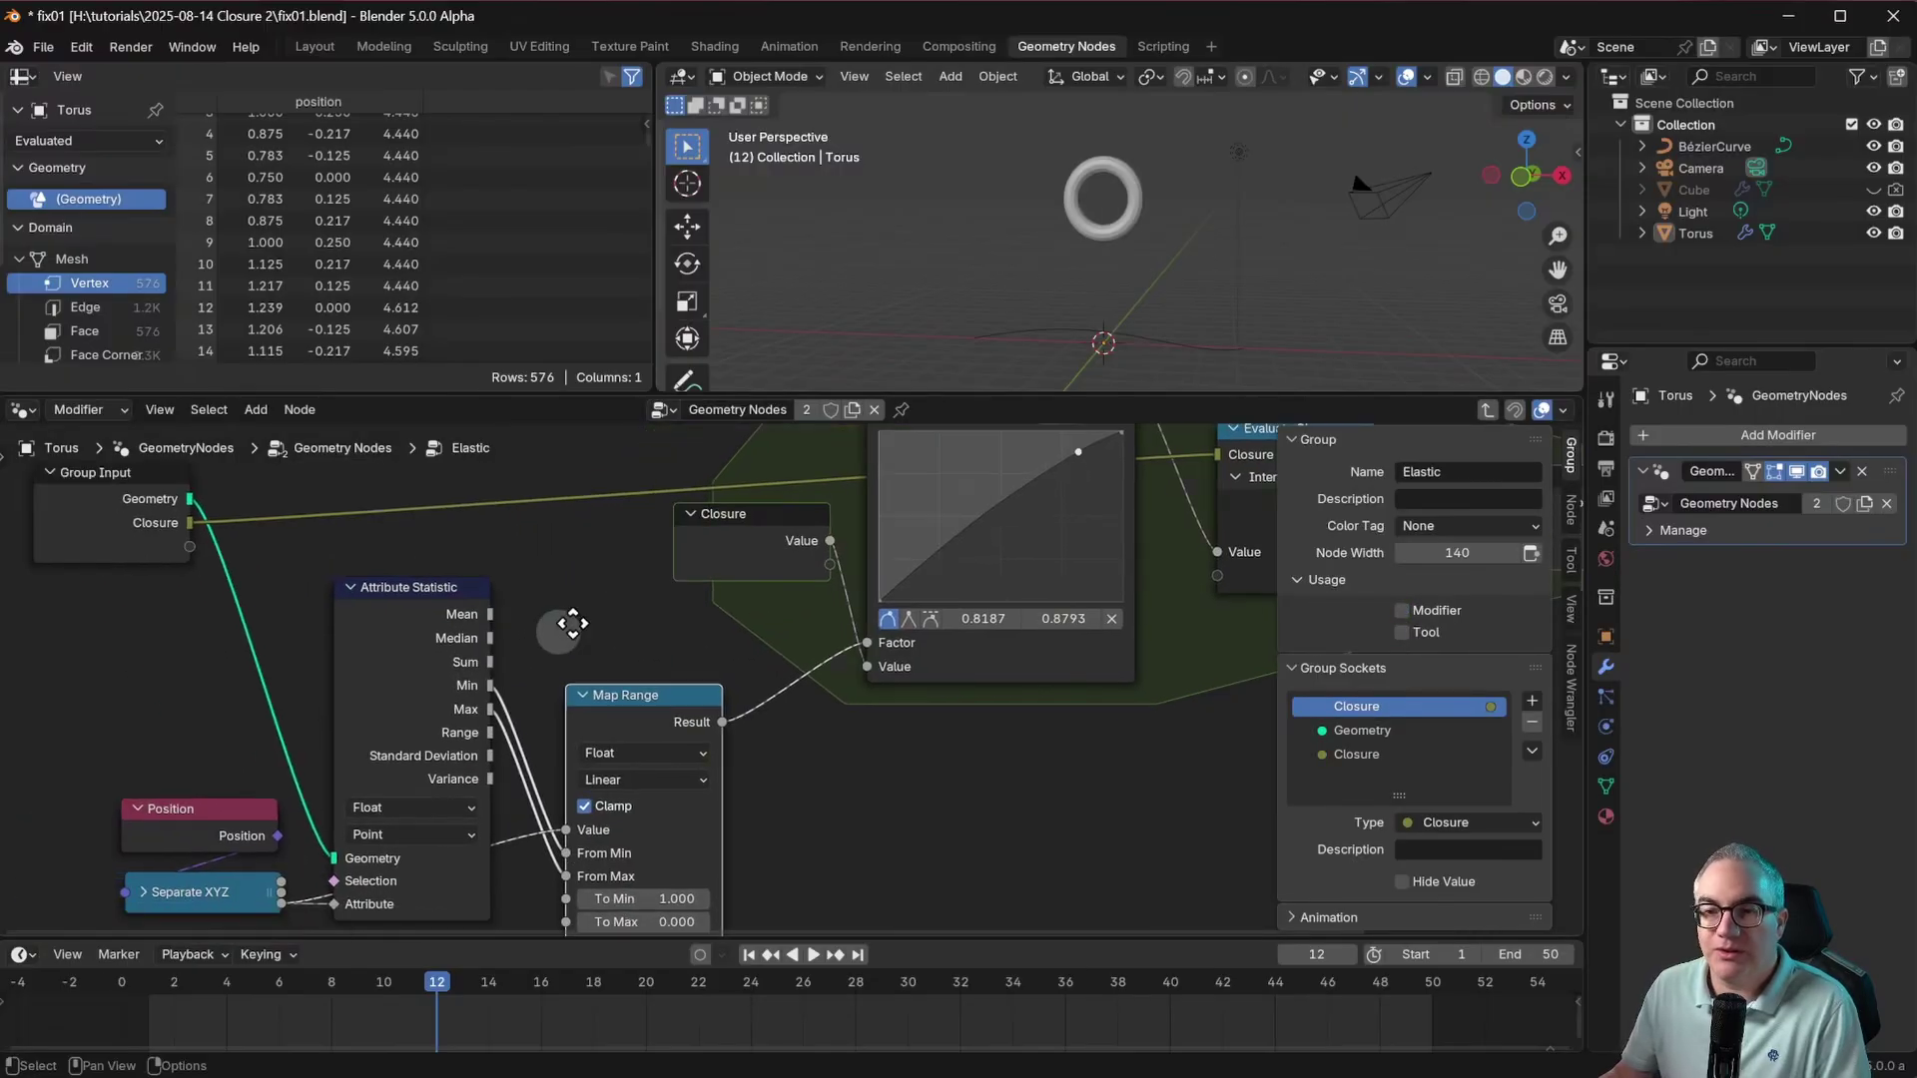
{"action": "scroll", "coordinate": [524, 608], "scroll_direction": "up", "scroll_amount": 2}
{"action": "left_click_drag", "start_coordinate": [367, 458], "coordinate": [489, 813]}
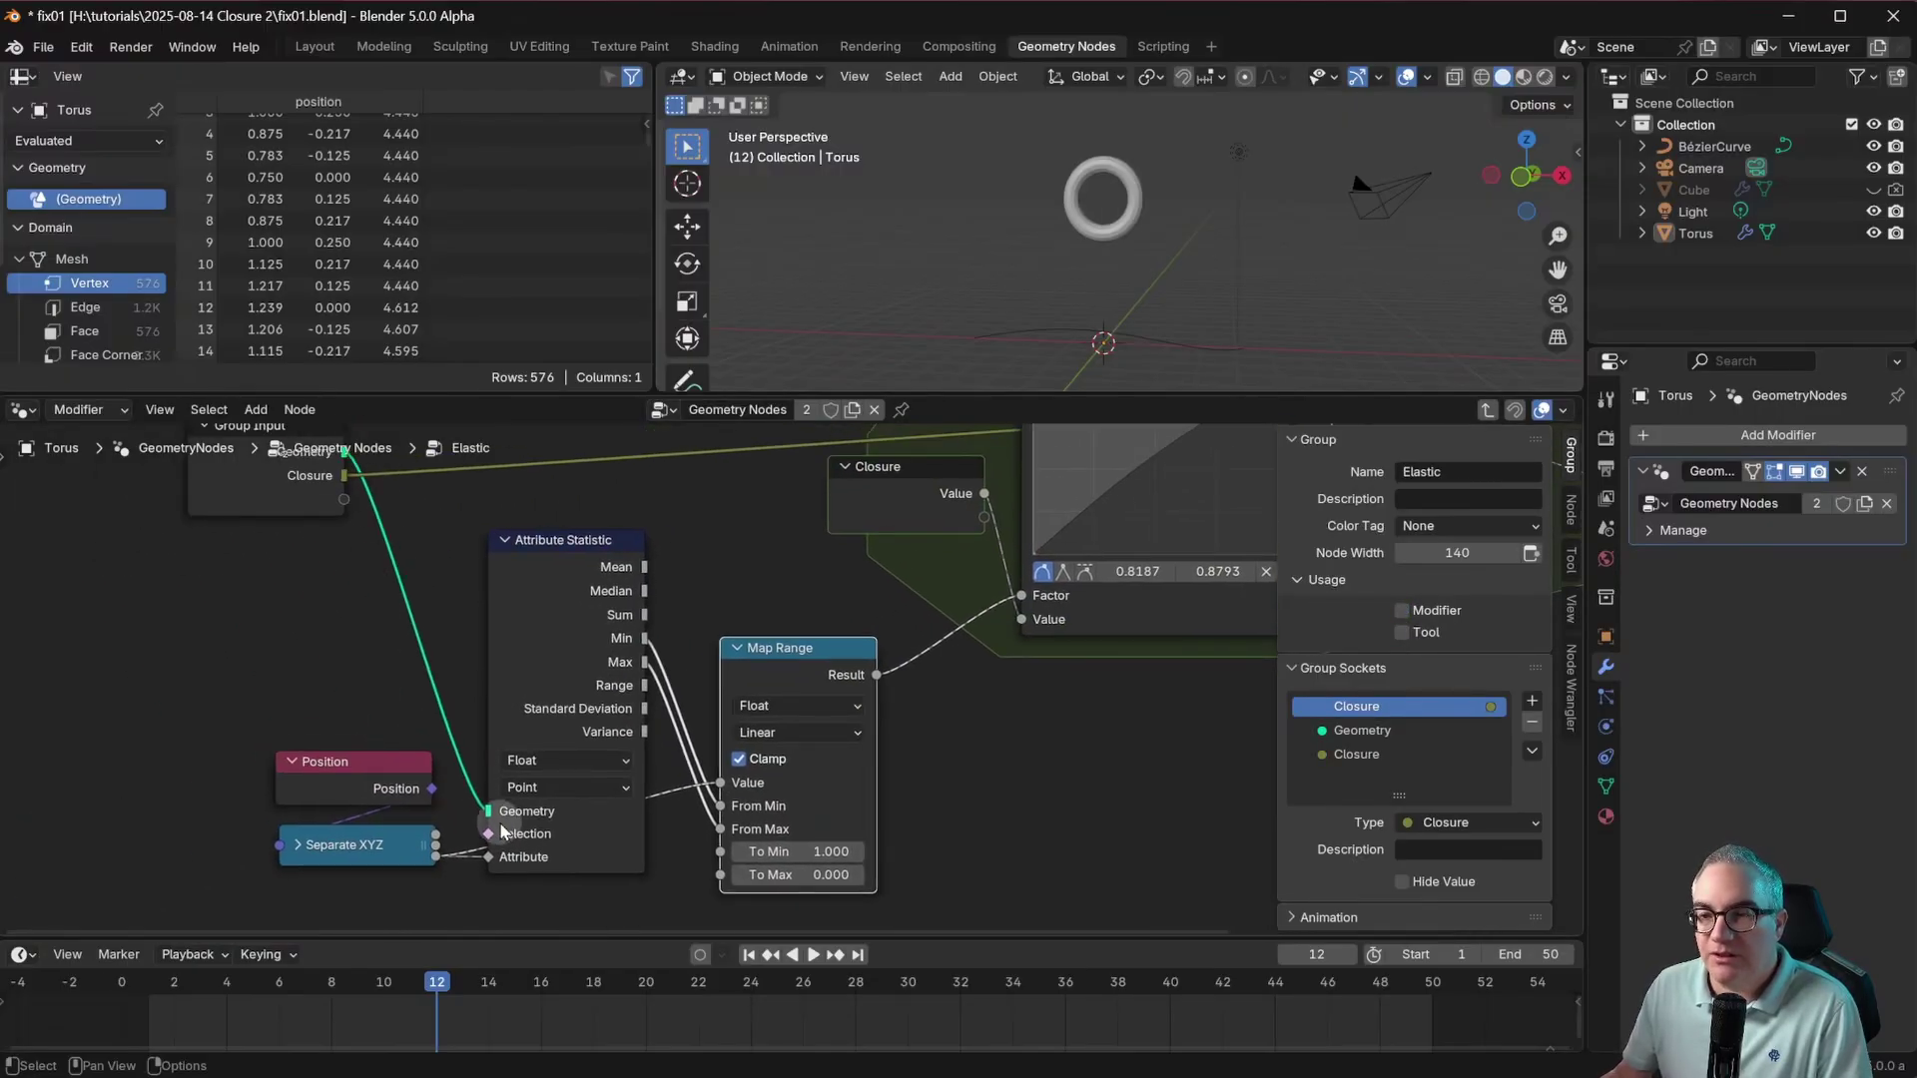
{"action": "scroll", "coordinate": [497, 818], "scroll_direction": "up", "scroll_amount": 1}
{"action": "scroll", "coordinate": [484, 802], "scroll_direction": "up", "scroll_amount": 1}
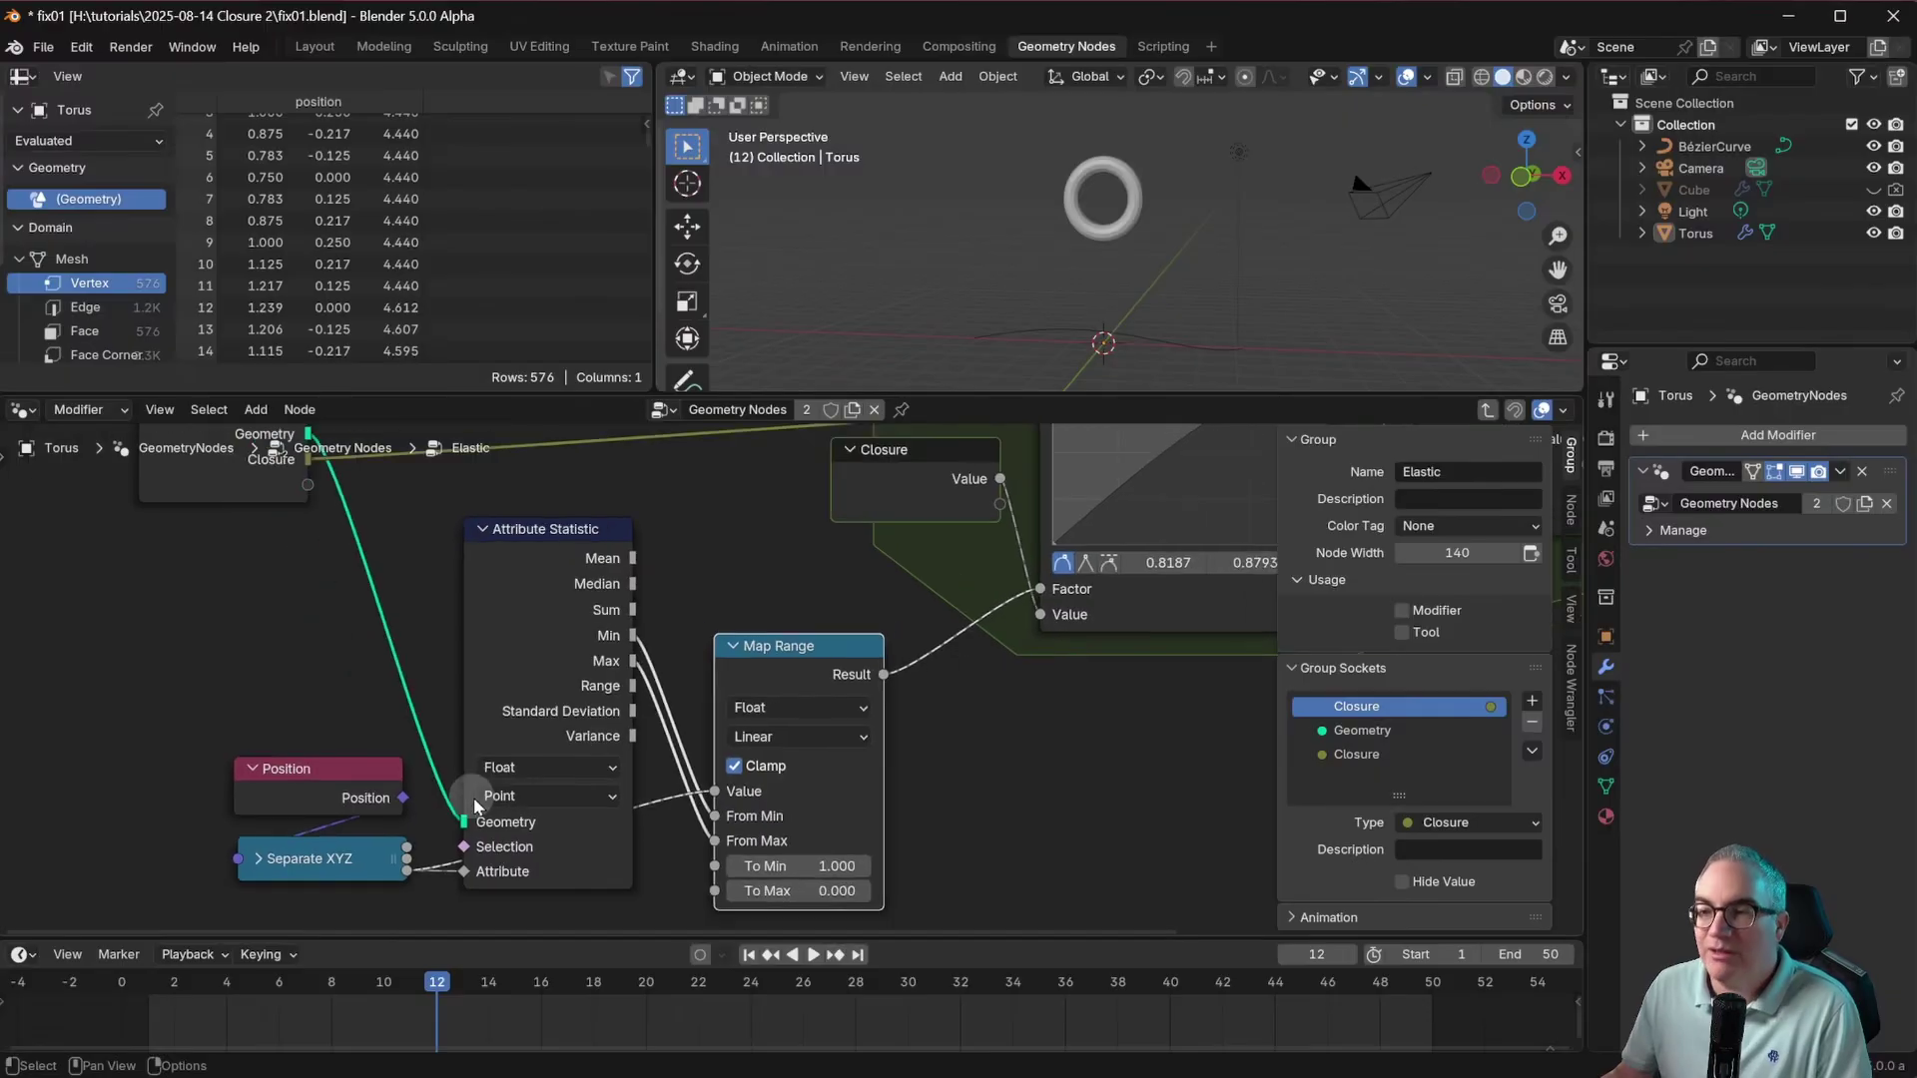
{"action": "scroll", "coordinate": [595, 763], "scroll_direction": "down", "scroll_amount": 2, "text": "shift"}
{"action": "scroll", "coordinate": [555, 524], "scroll_direction": "up", "scroll_amount": 1, "text": "shift"}
{"action": "left_click", "coordinate": [554, 521]}
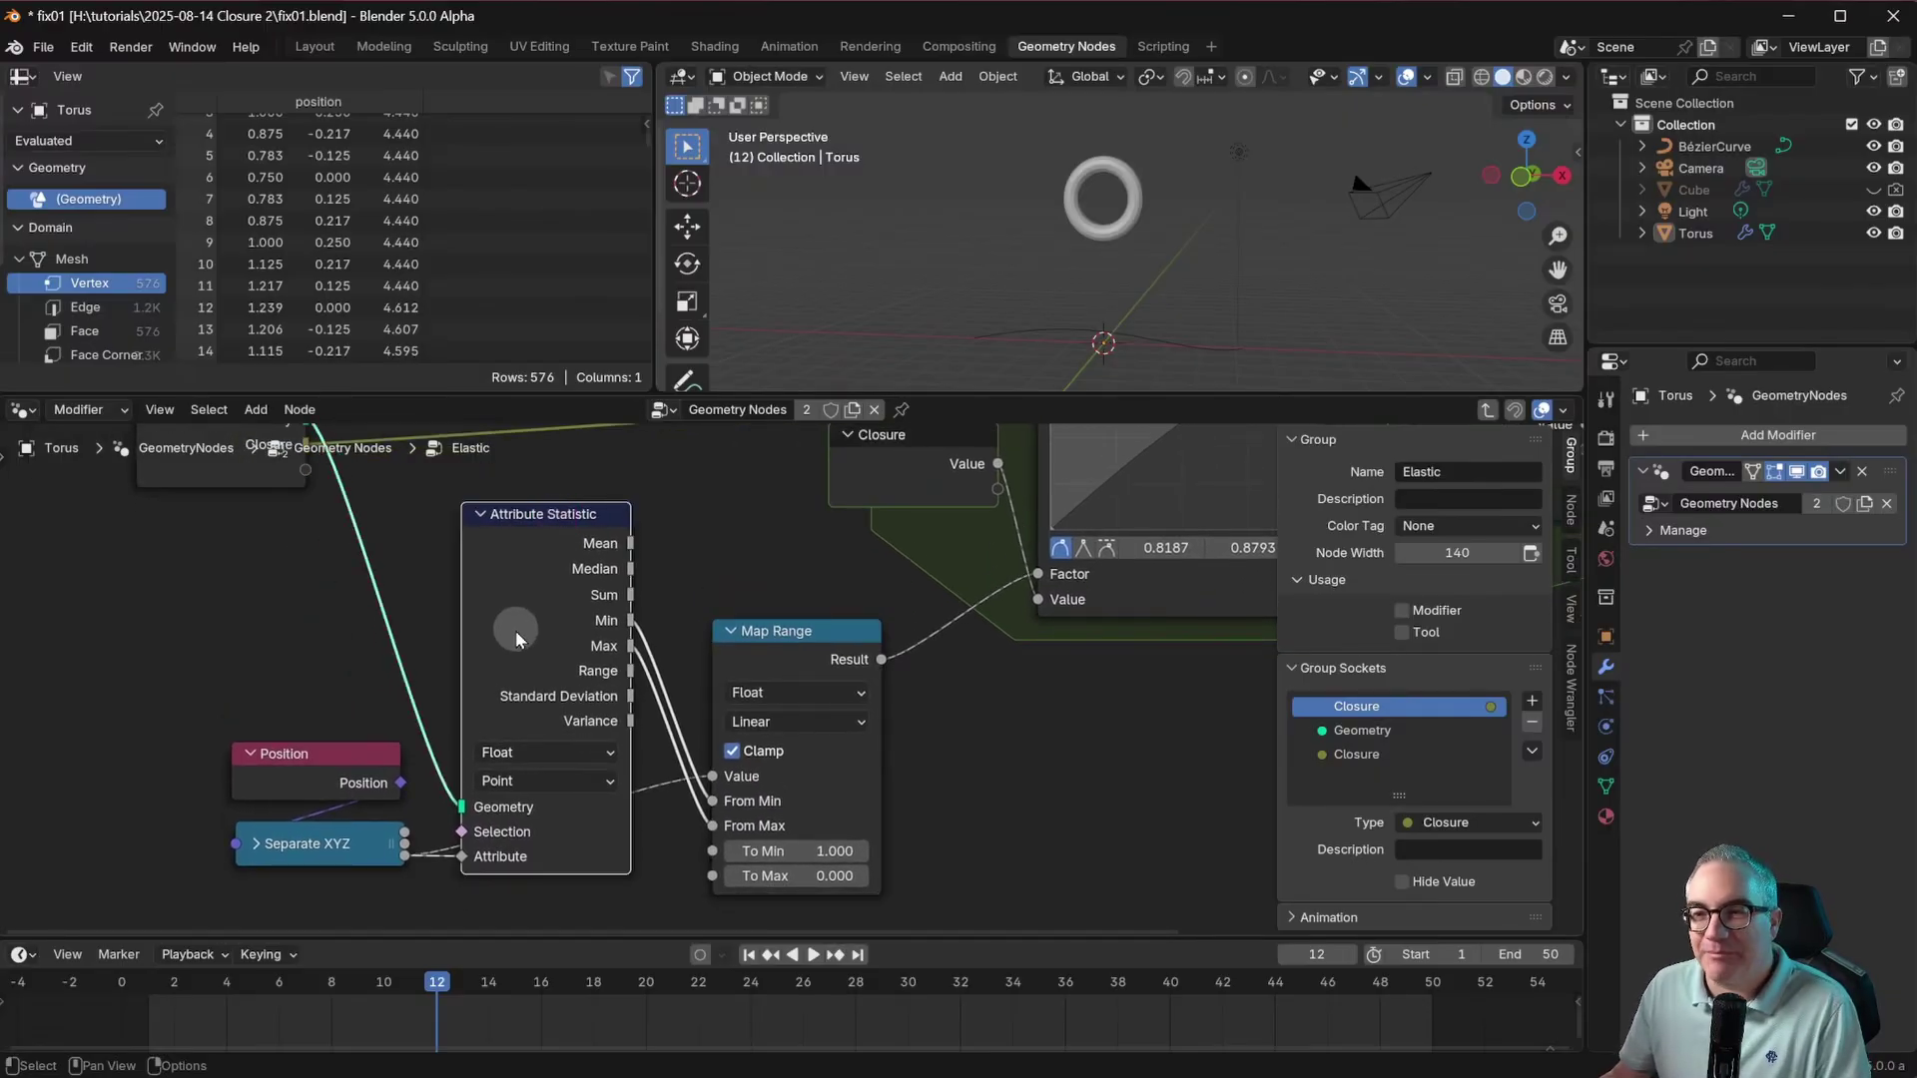
{"action": "scroll", "coordinate": [507, 620], "scroll_direction": "down", "scroll_amount": 2}
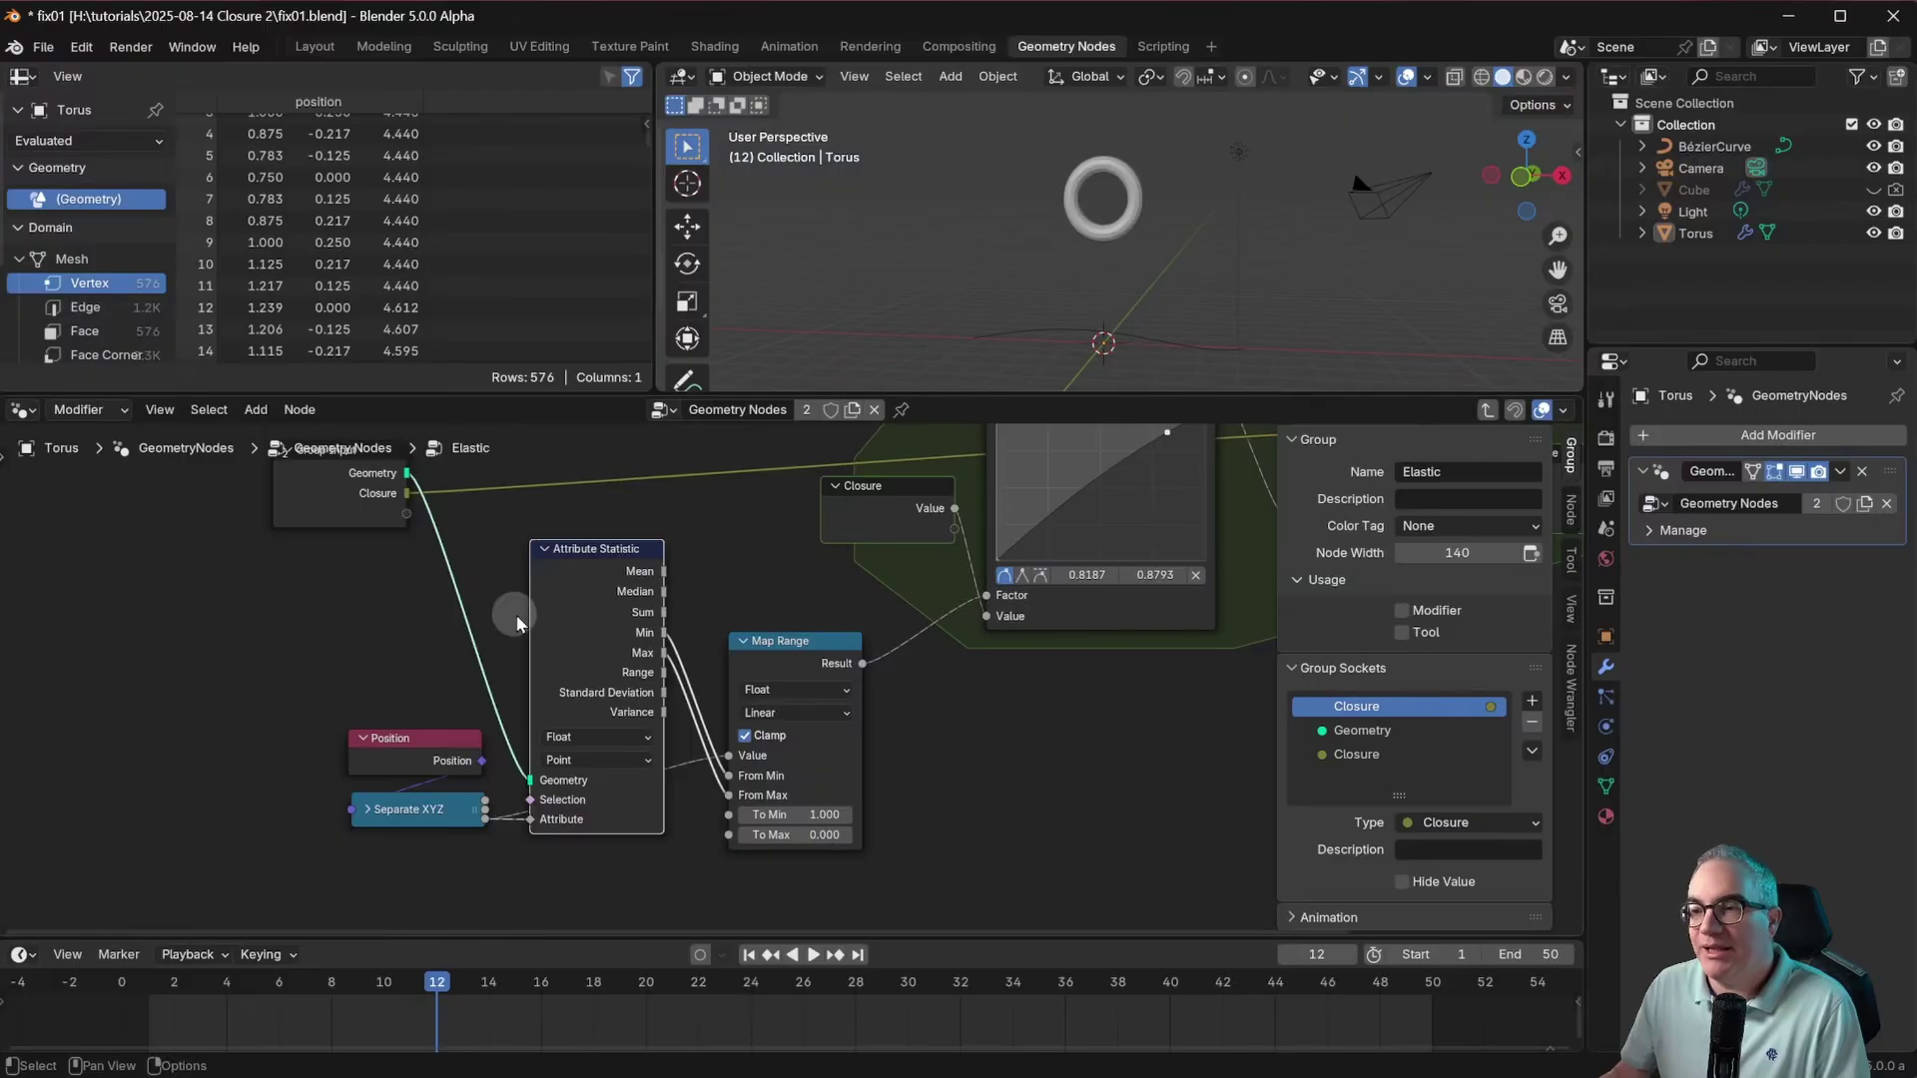
{"action": "middle_click_drag", "start_coordinate": [899, 764], "coordinate": [753, 813]}
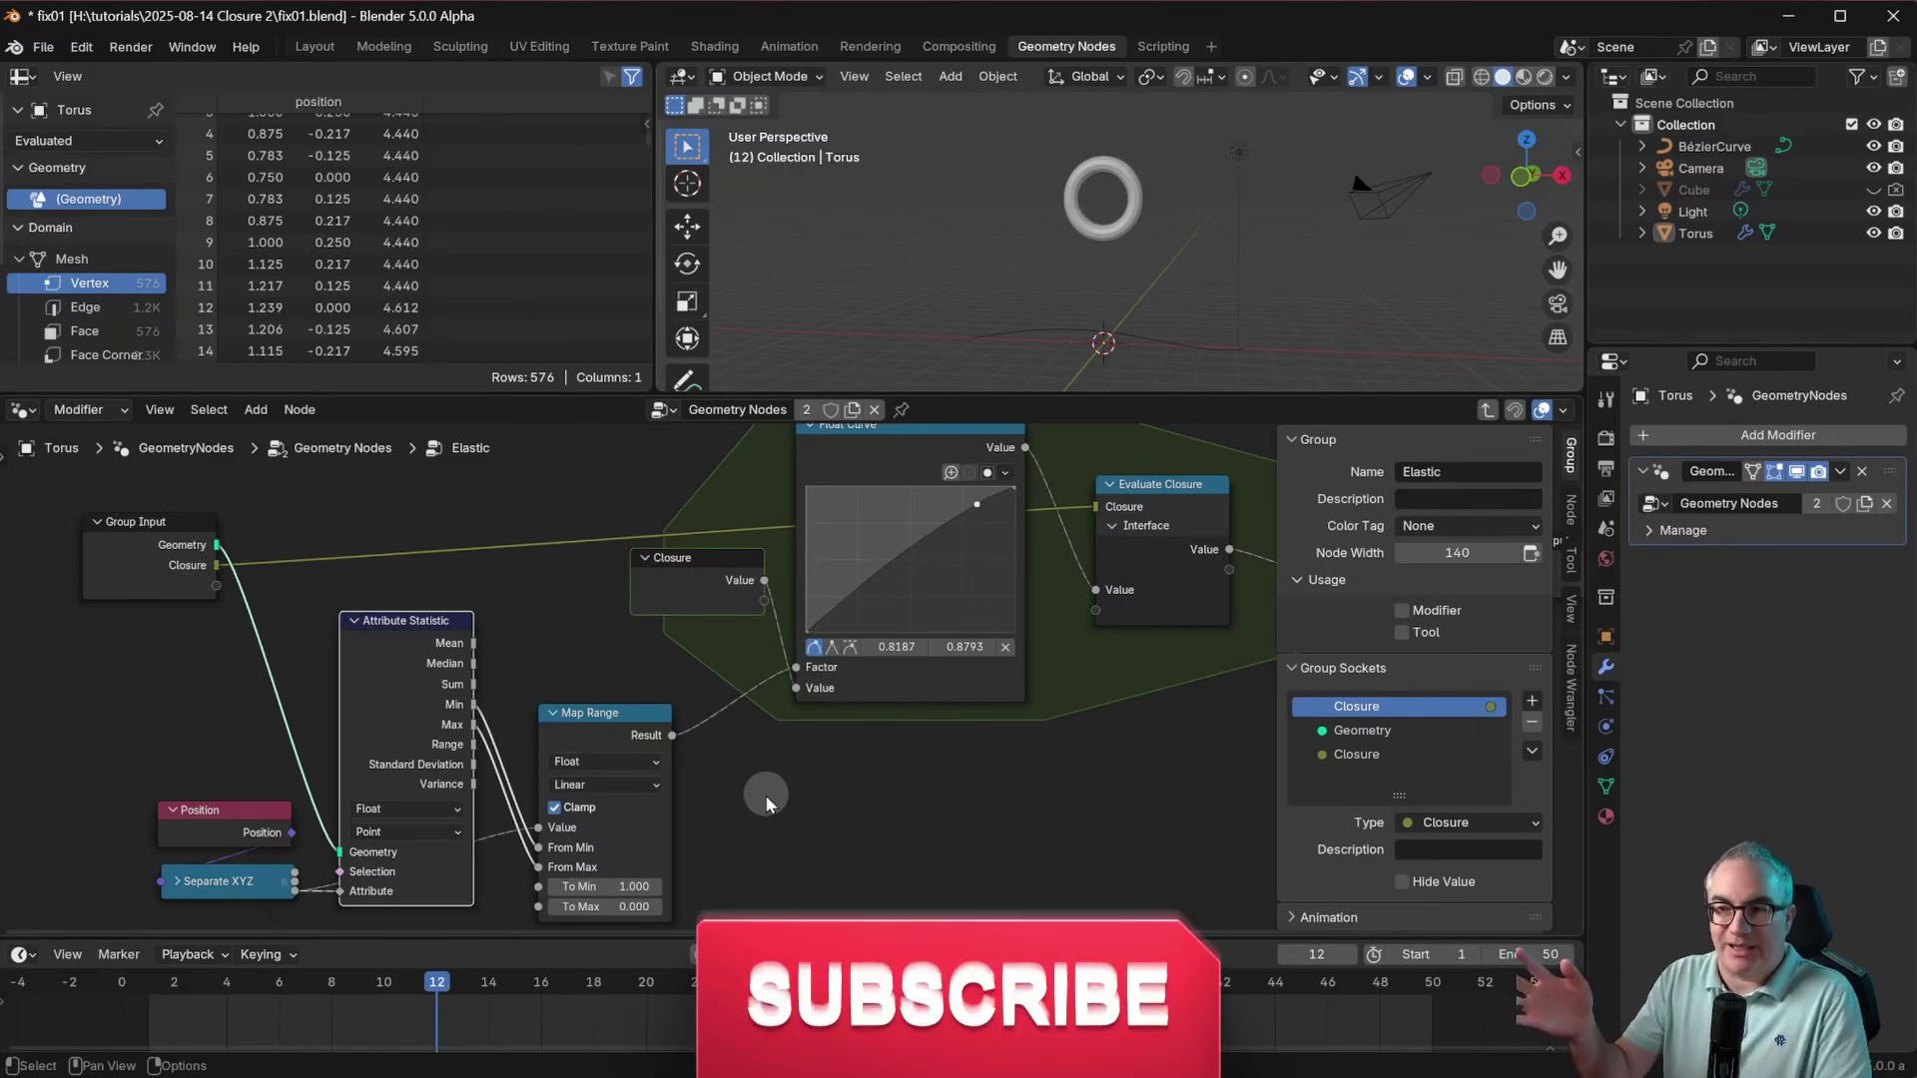
Step: Compare the Elastic group's Position node with the Evaluate Closure and Set Position nodes inside the Animation group
{"action": "left_click", "coordinate": [243, 804]}
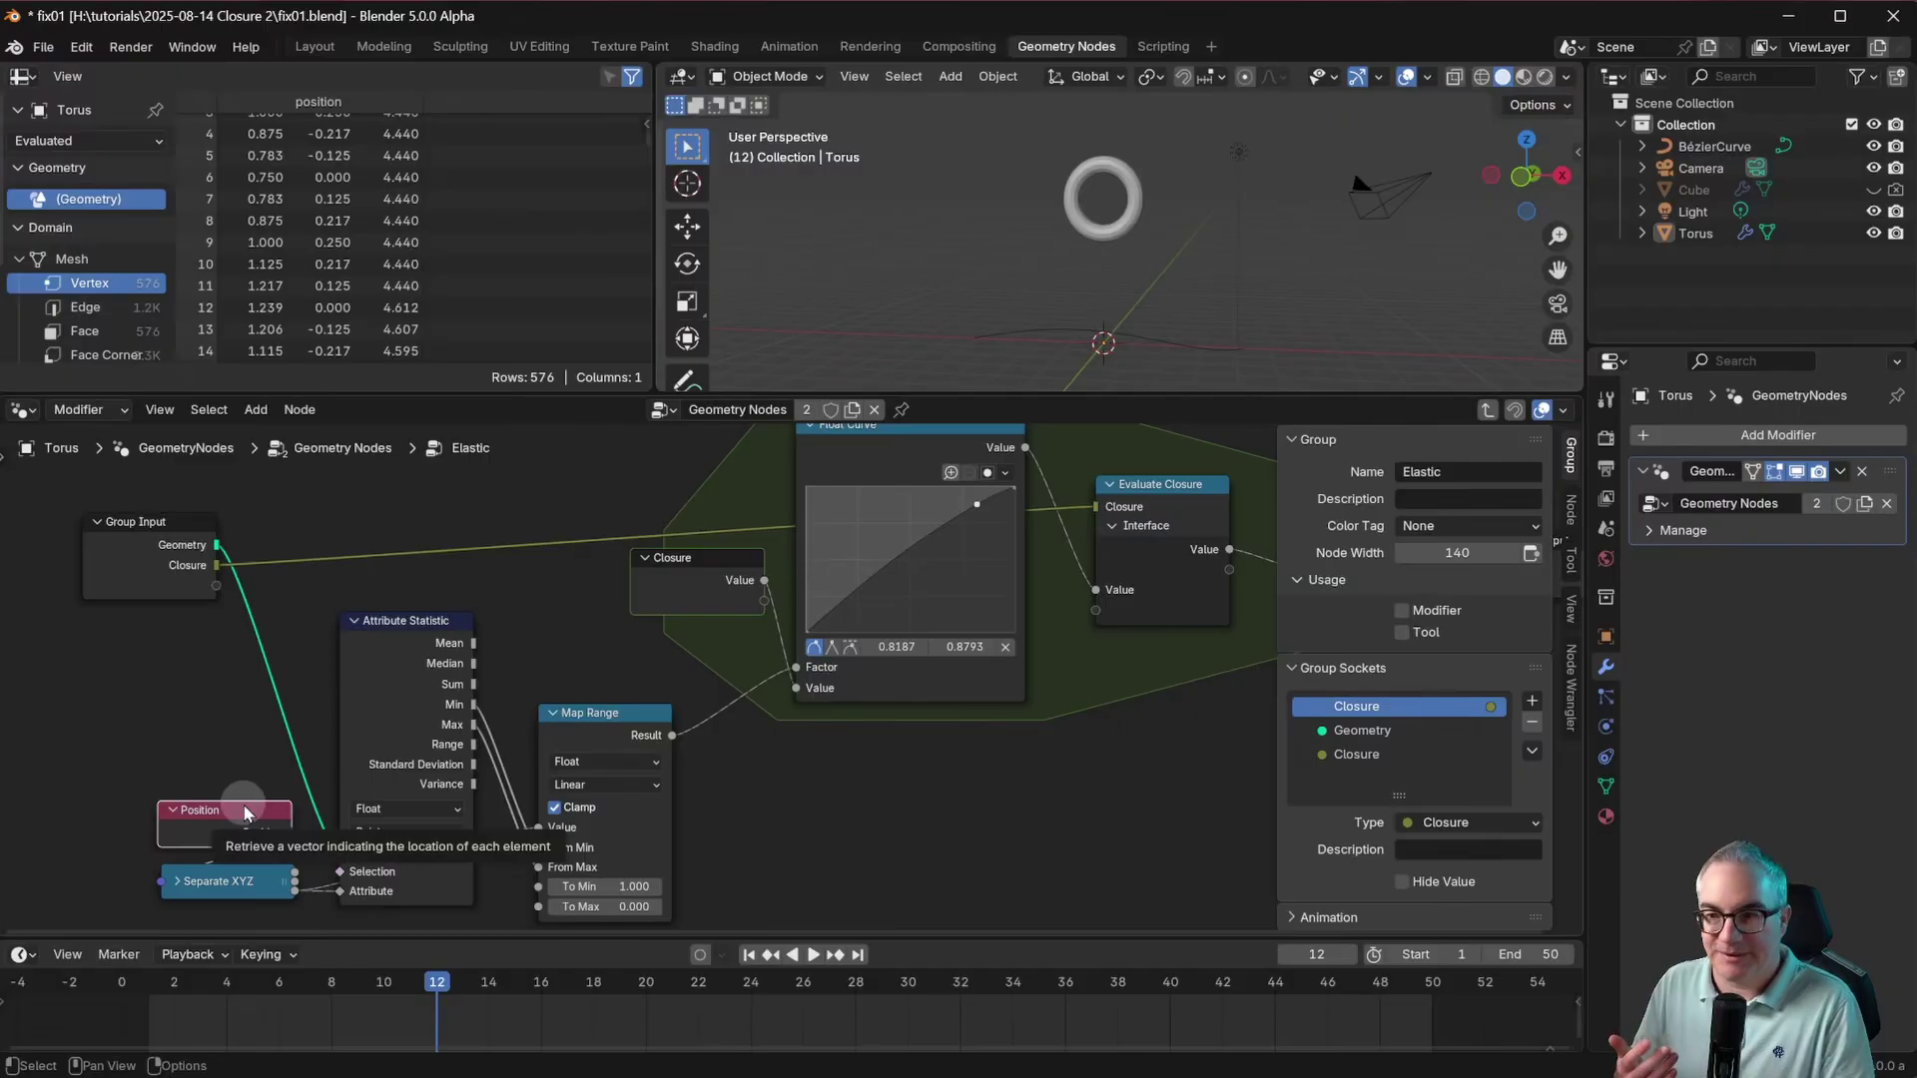
{"action": "key", "text": "Tab"}
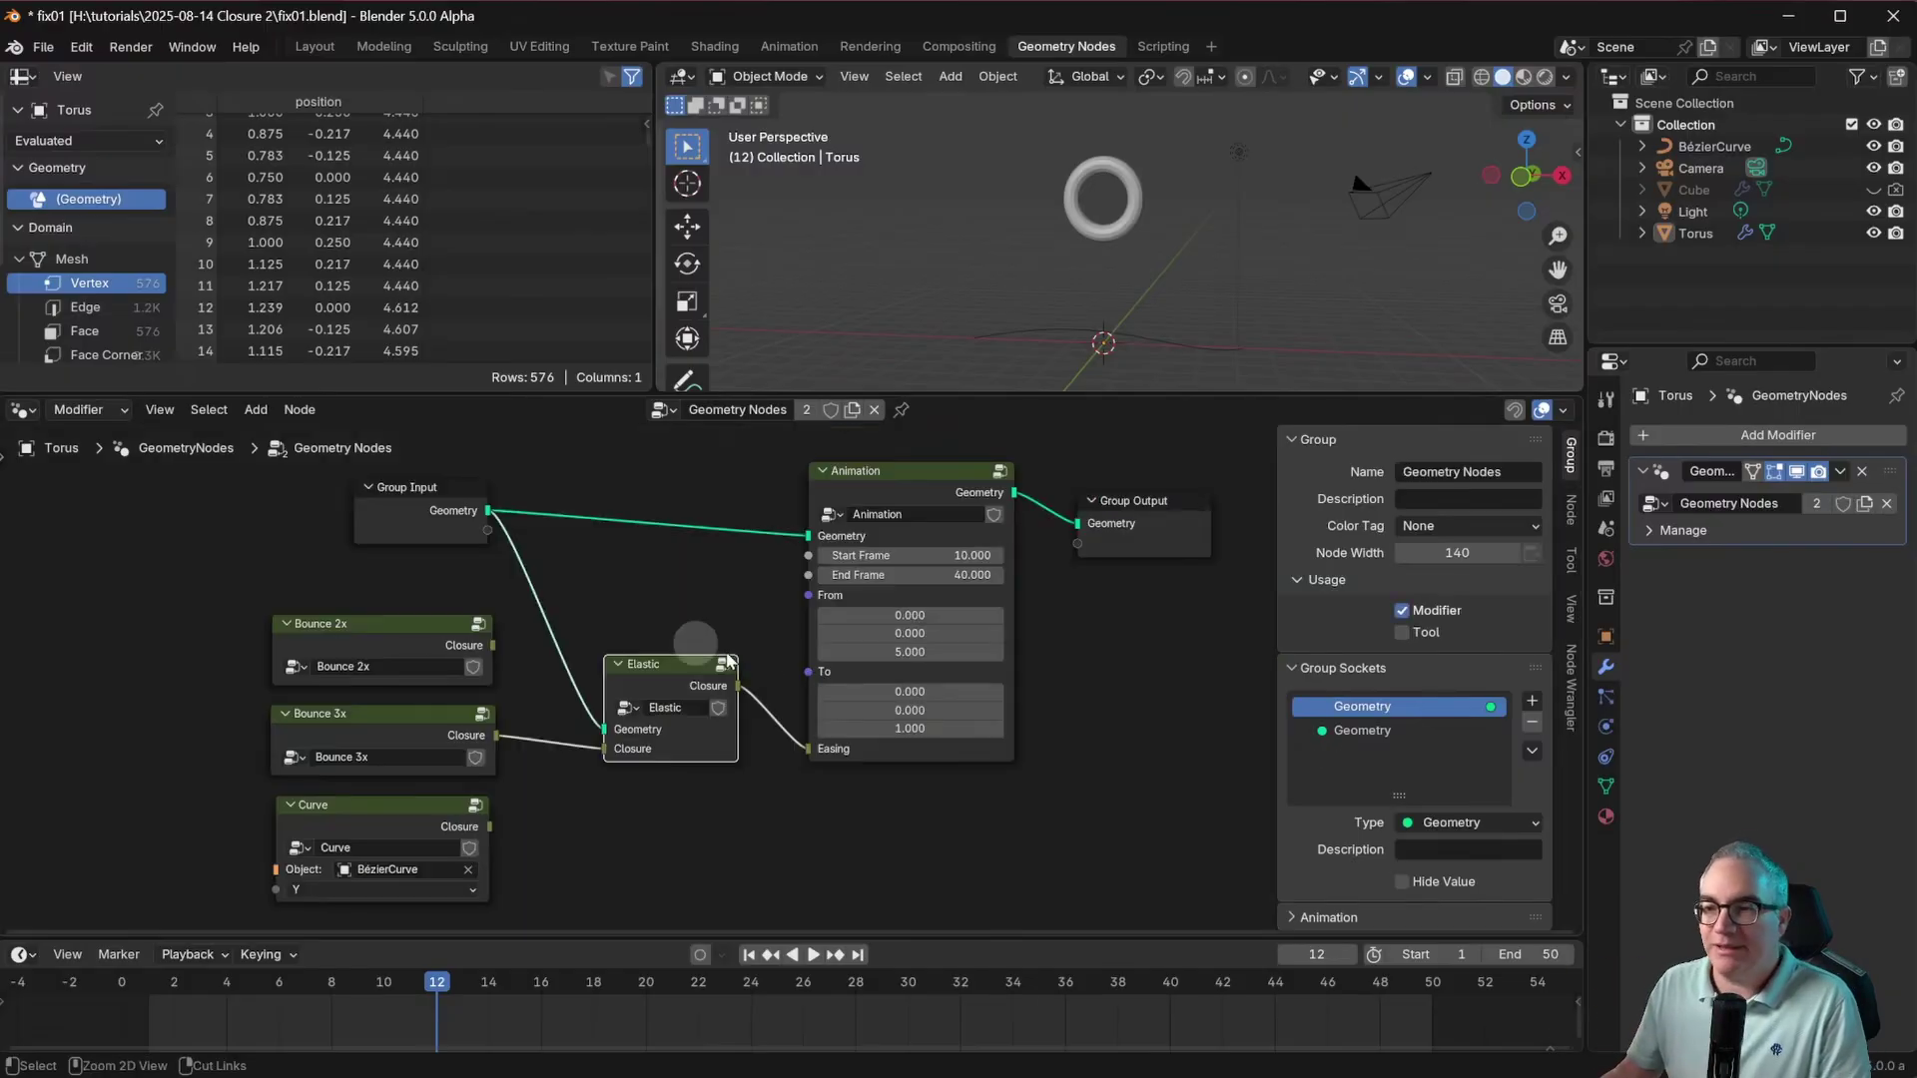
{"action": "left_click", "coordinate": [908, 470]}
{"action": "key", "text": "Tab"}
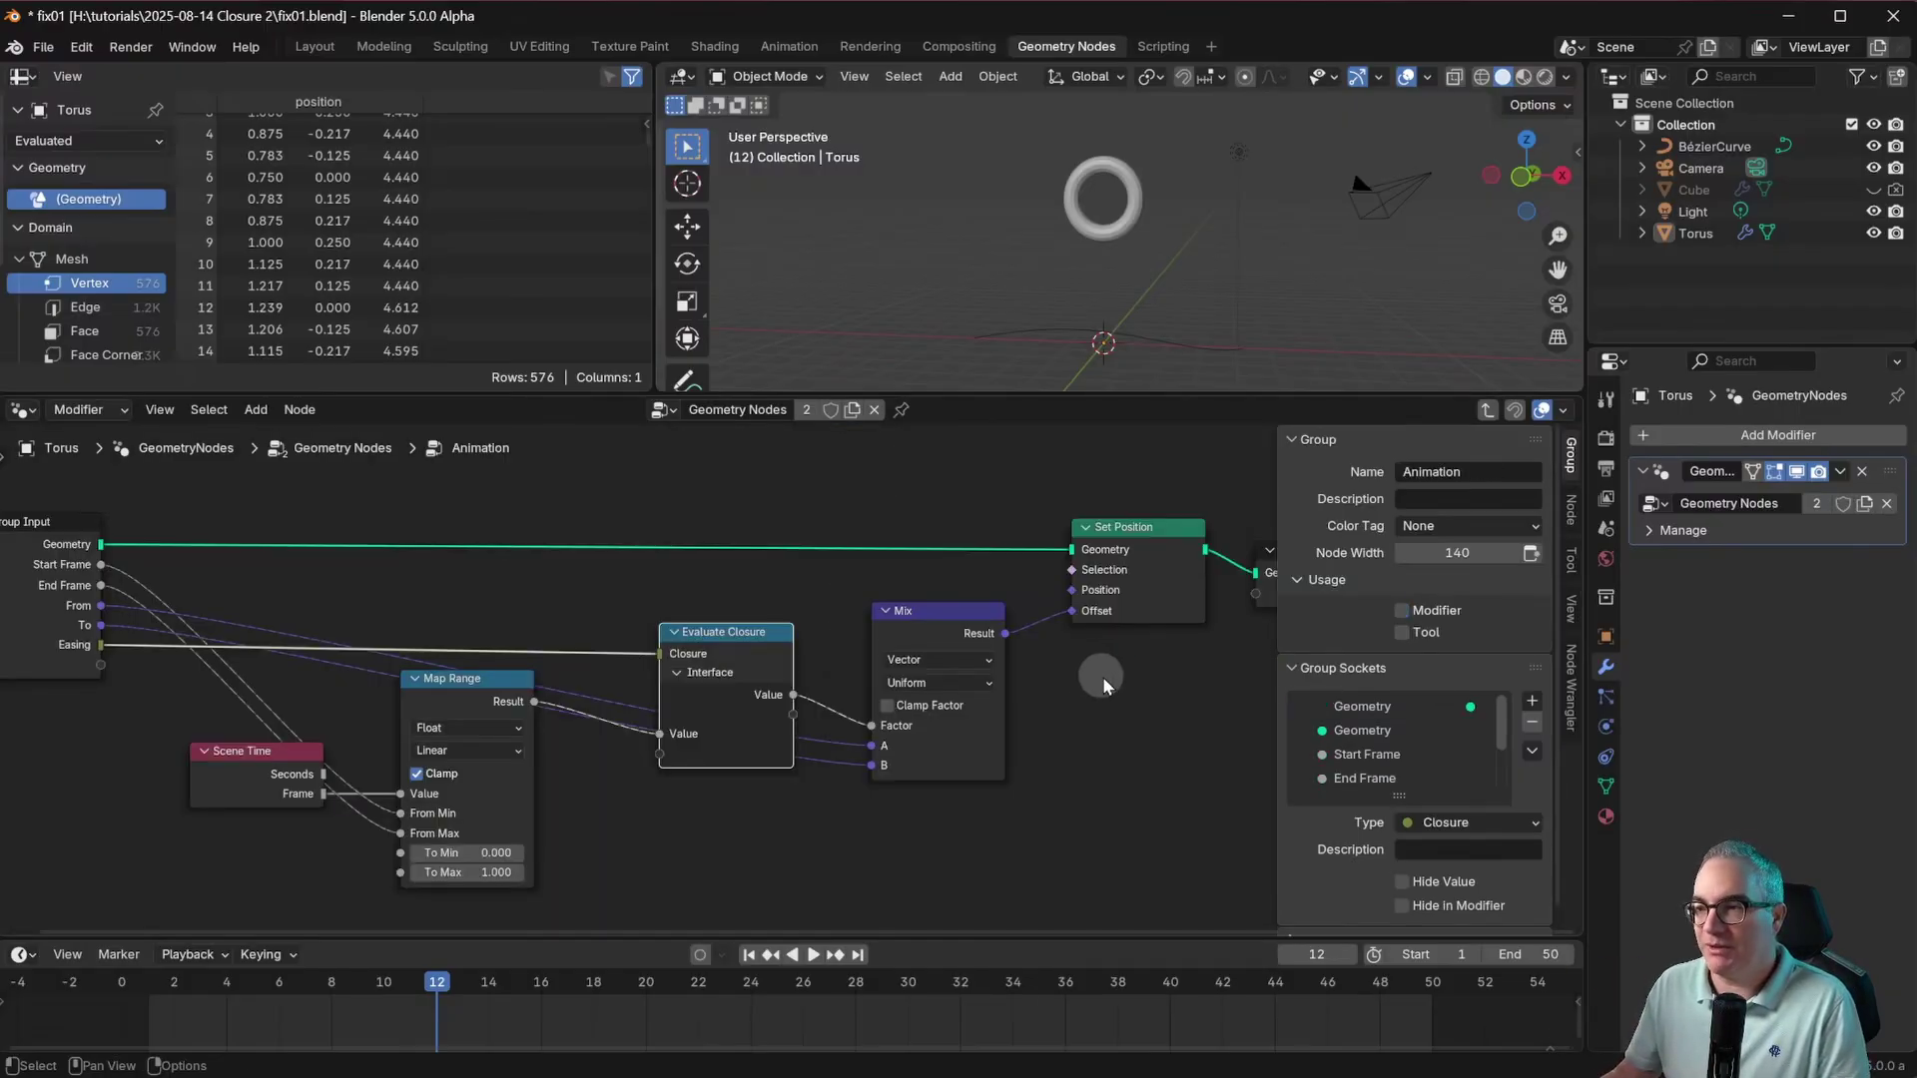
{"action": "key", "text": "Home"}
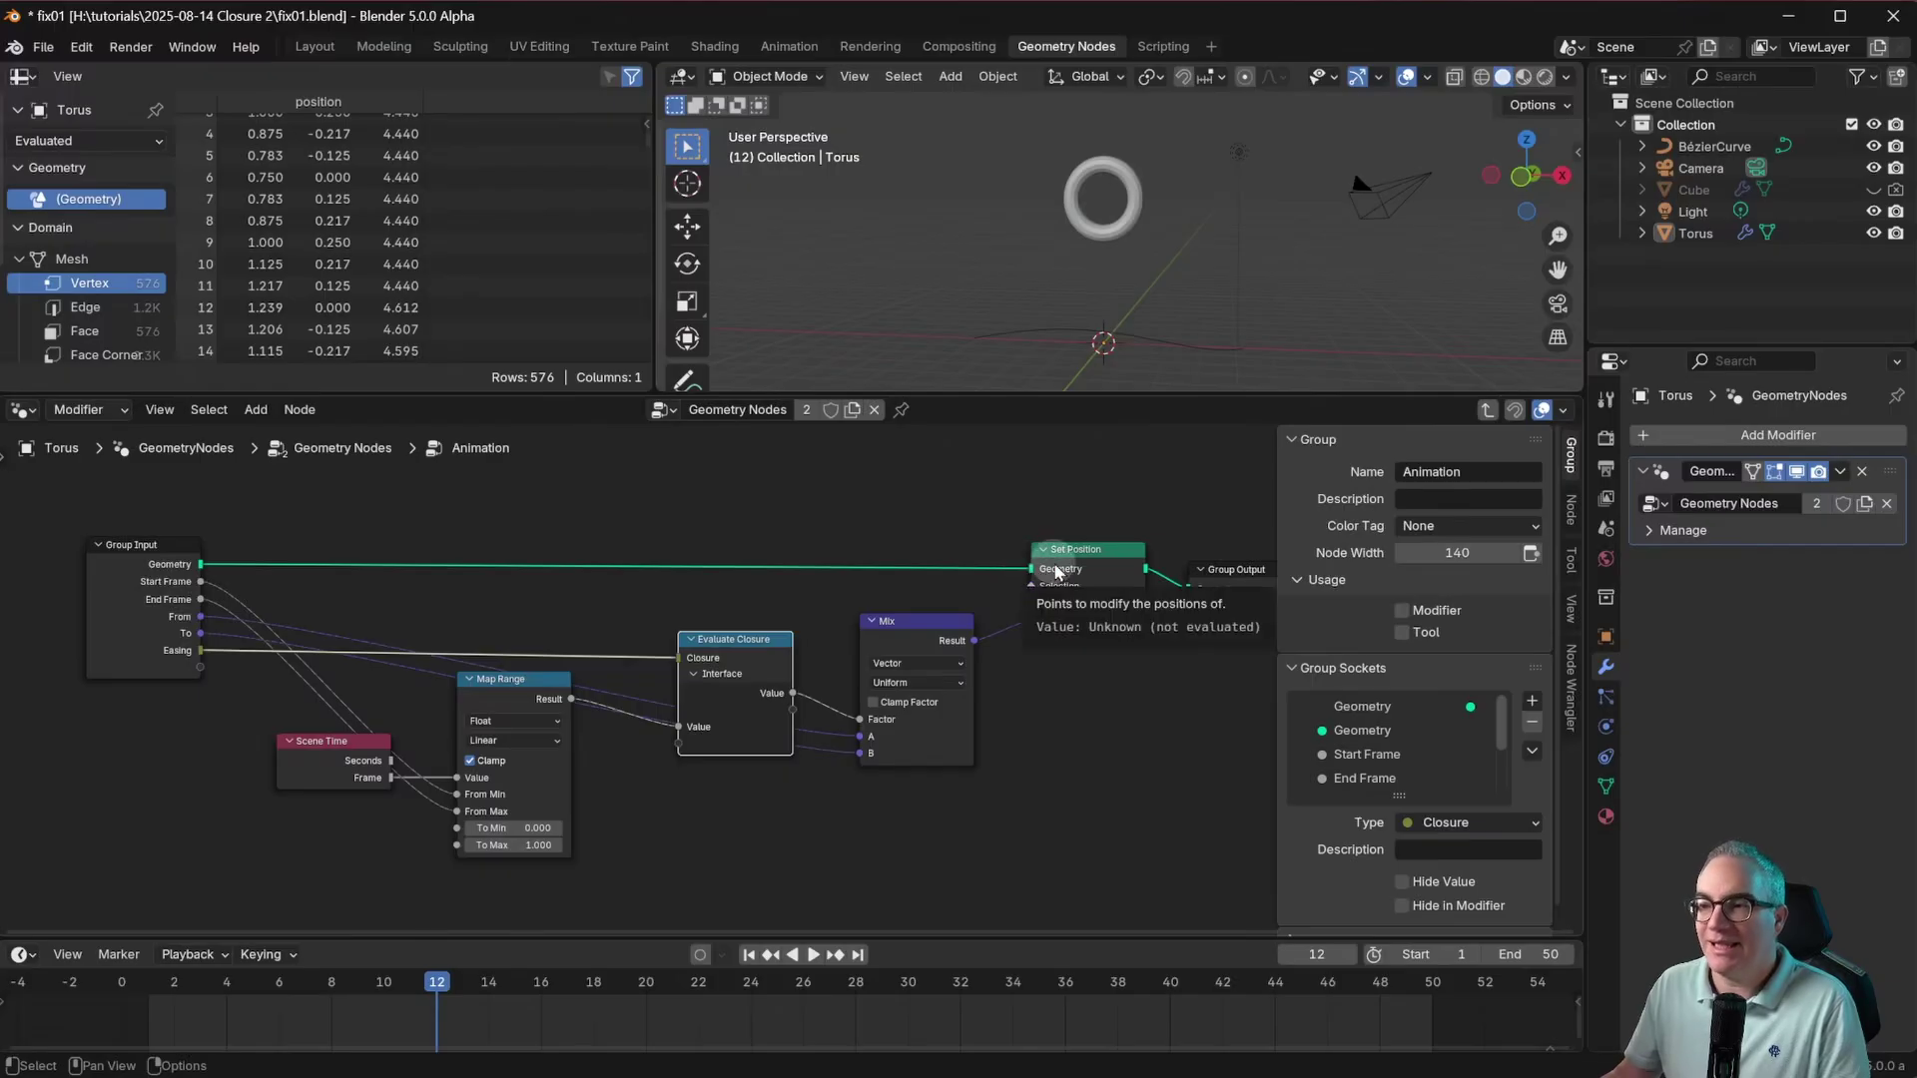
{"action": "left_click", "coordinate": [728, 636]}
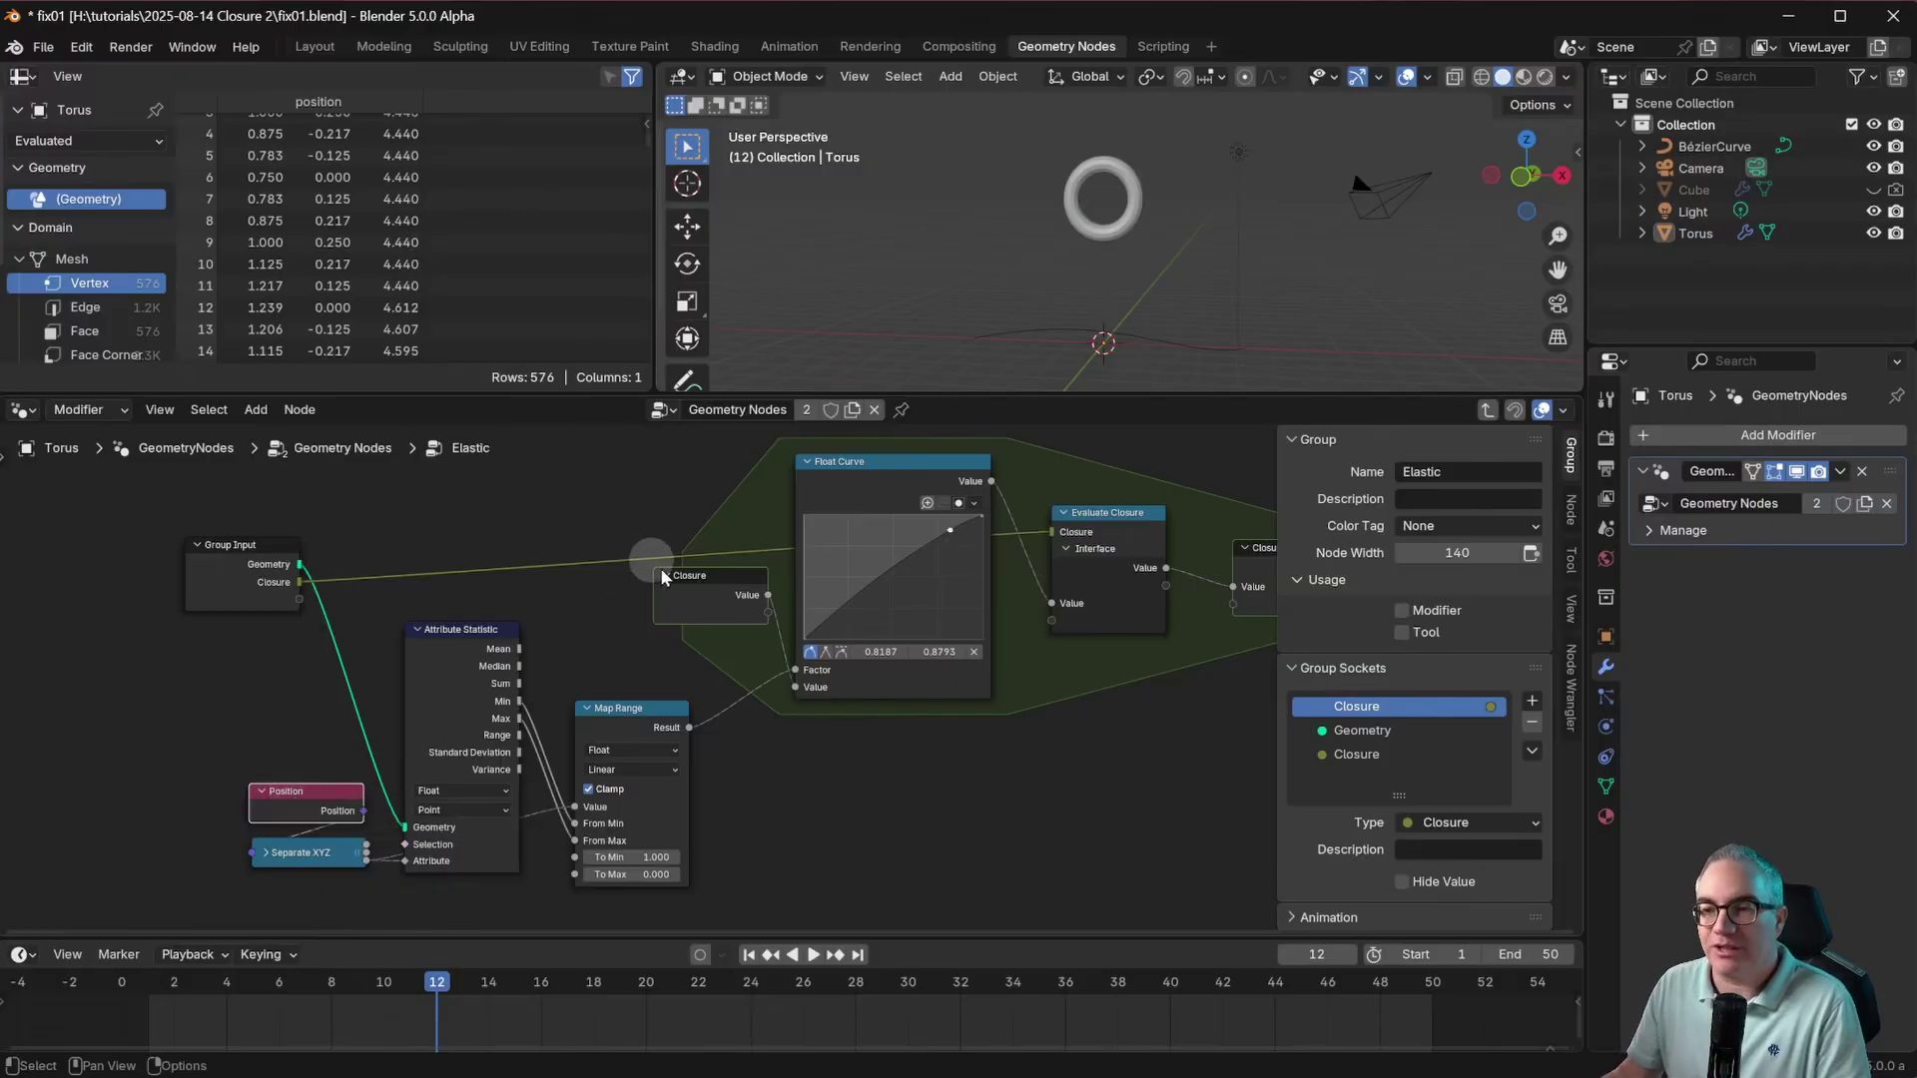
Step: In the Animation group, move Evaluate Closure upward and connect the Group Input's Geometry to it as a new closure input
{"action": "key", "text": "Tab"}
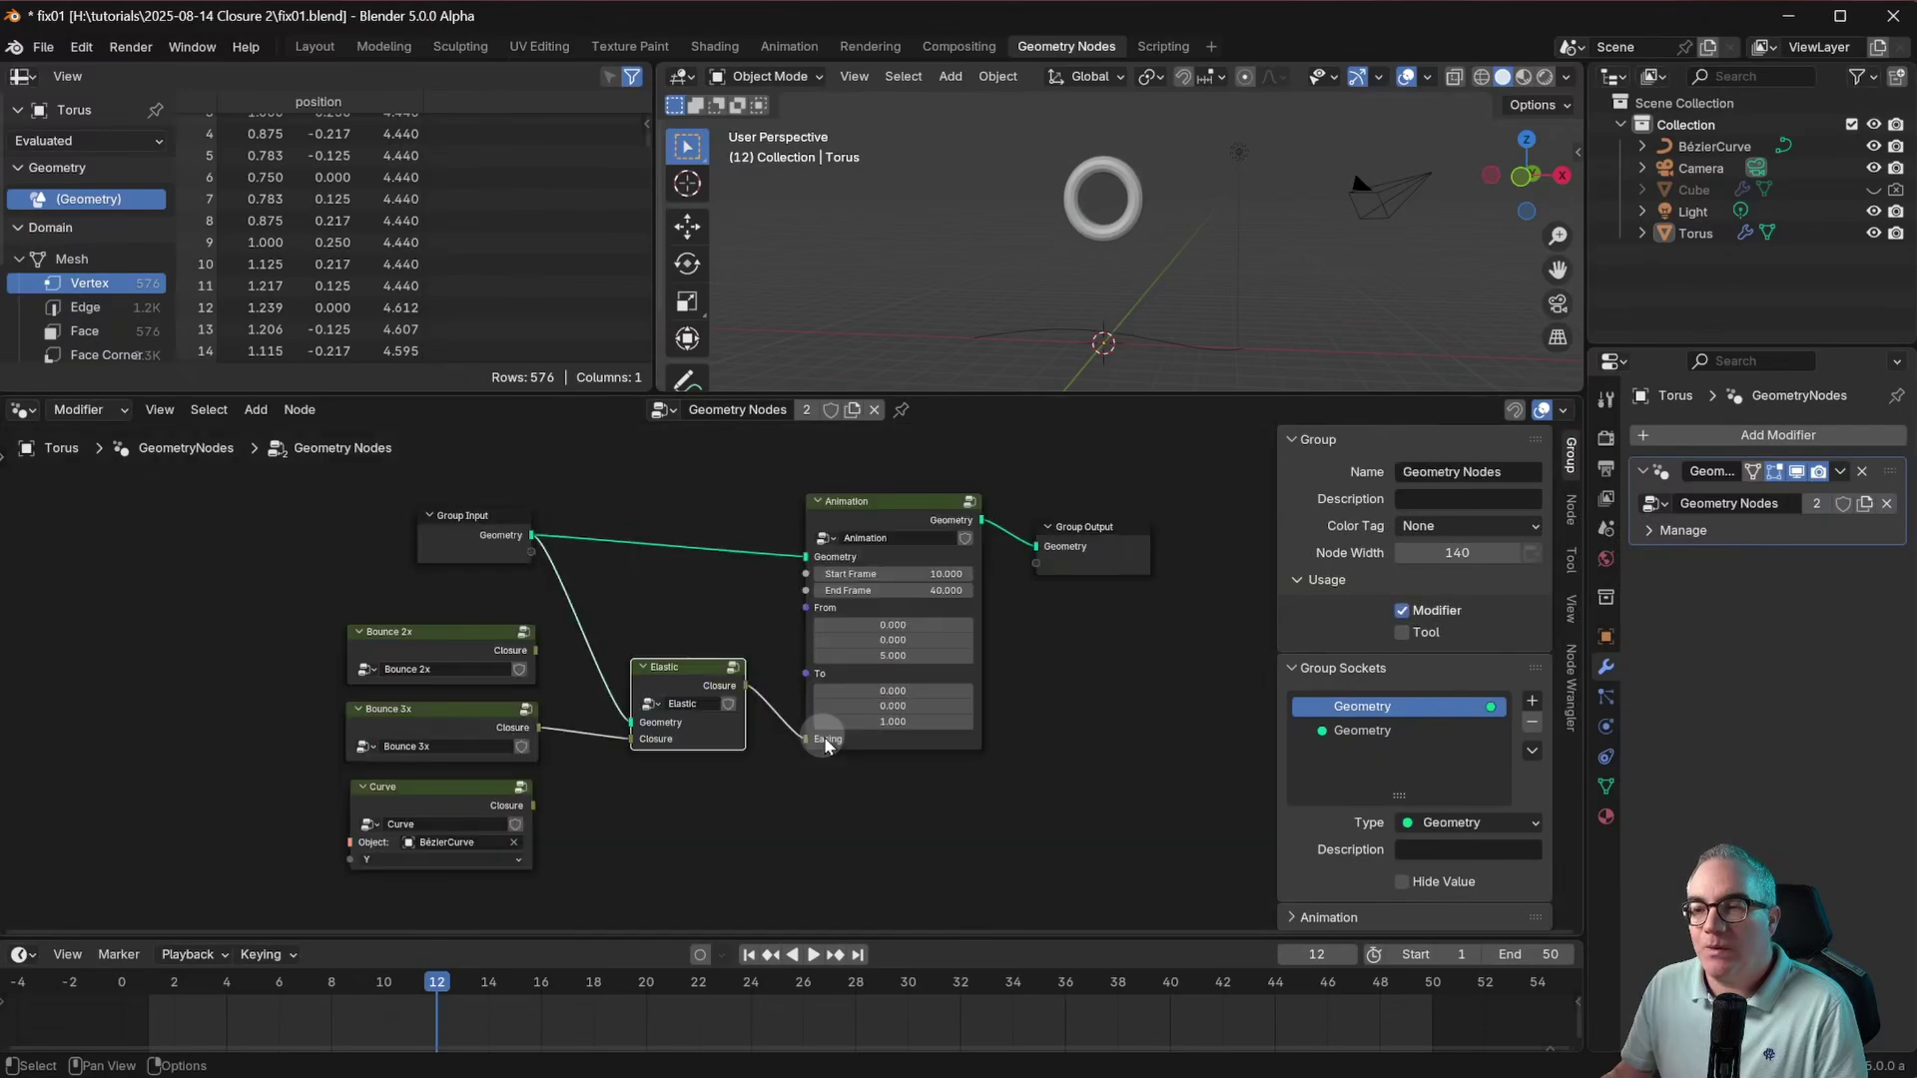
{"action": "left_click", "coordinate": [882, 505]}
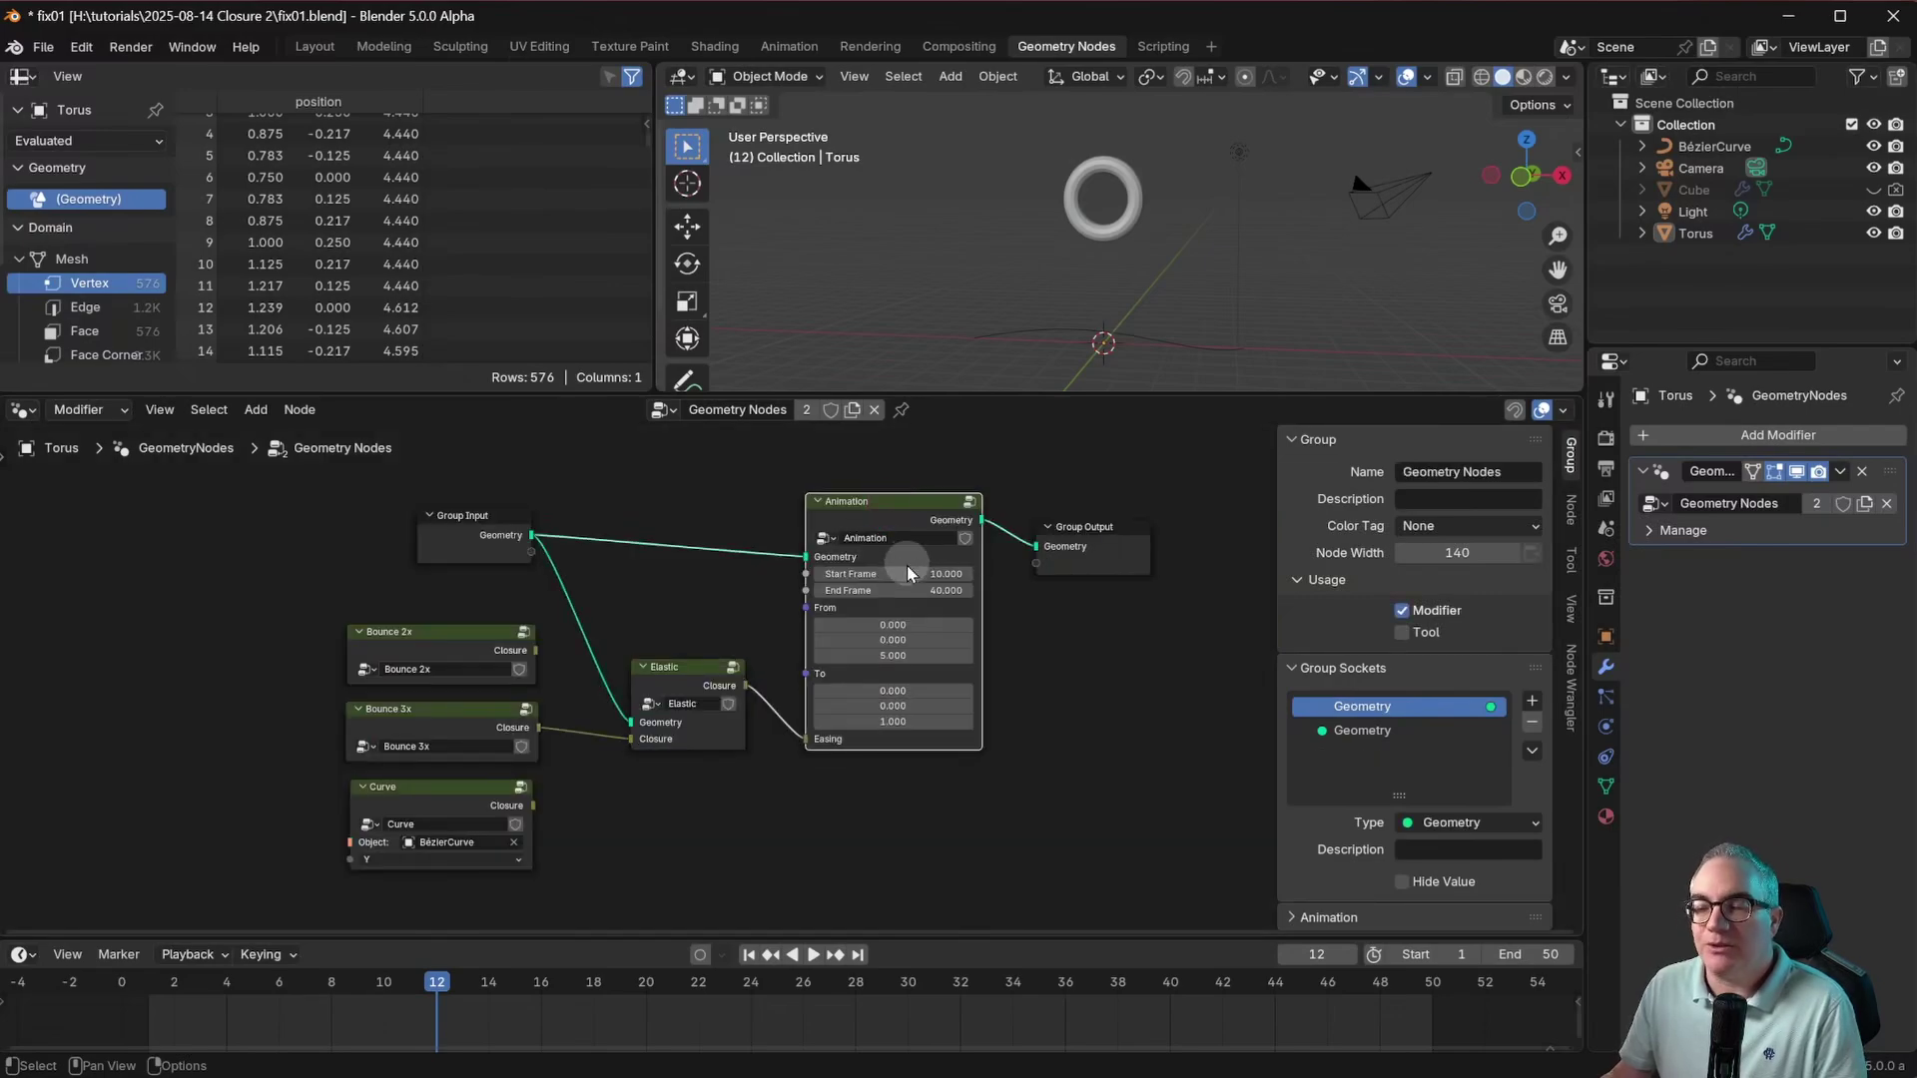
{"action": "key", "text": "Tab"}
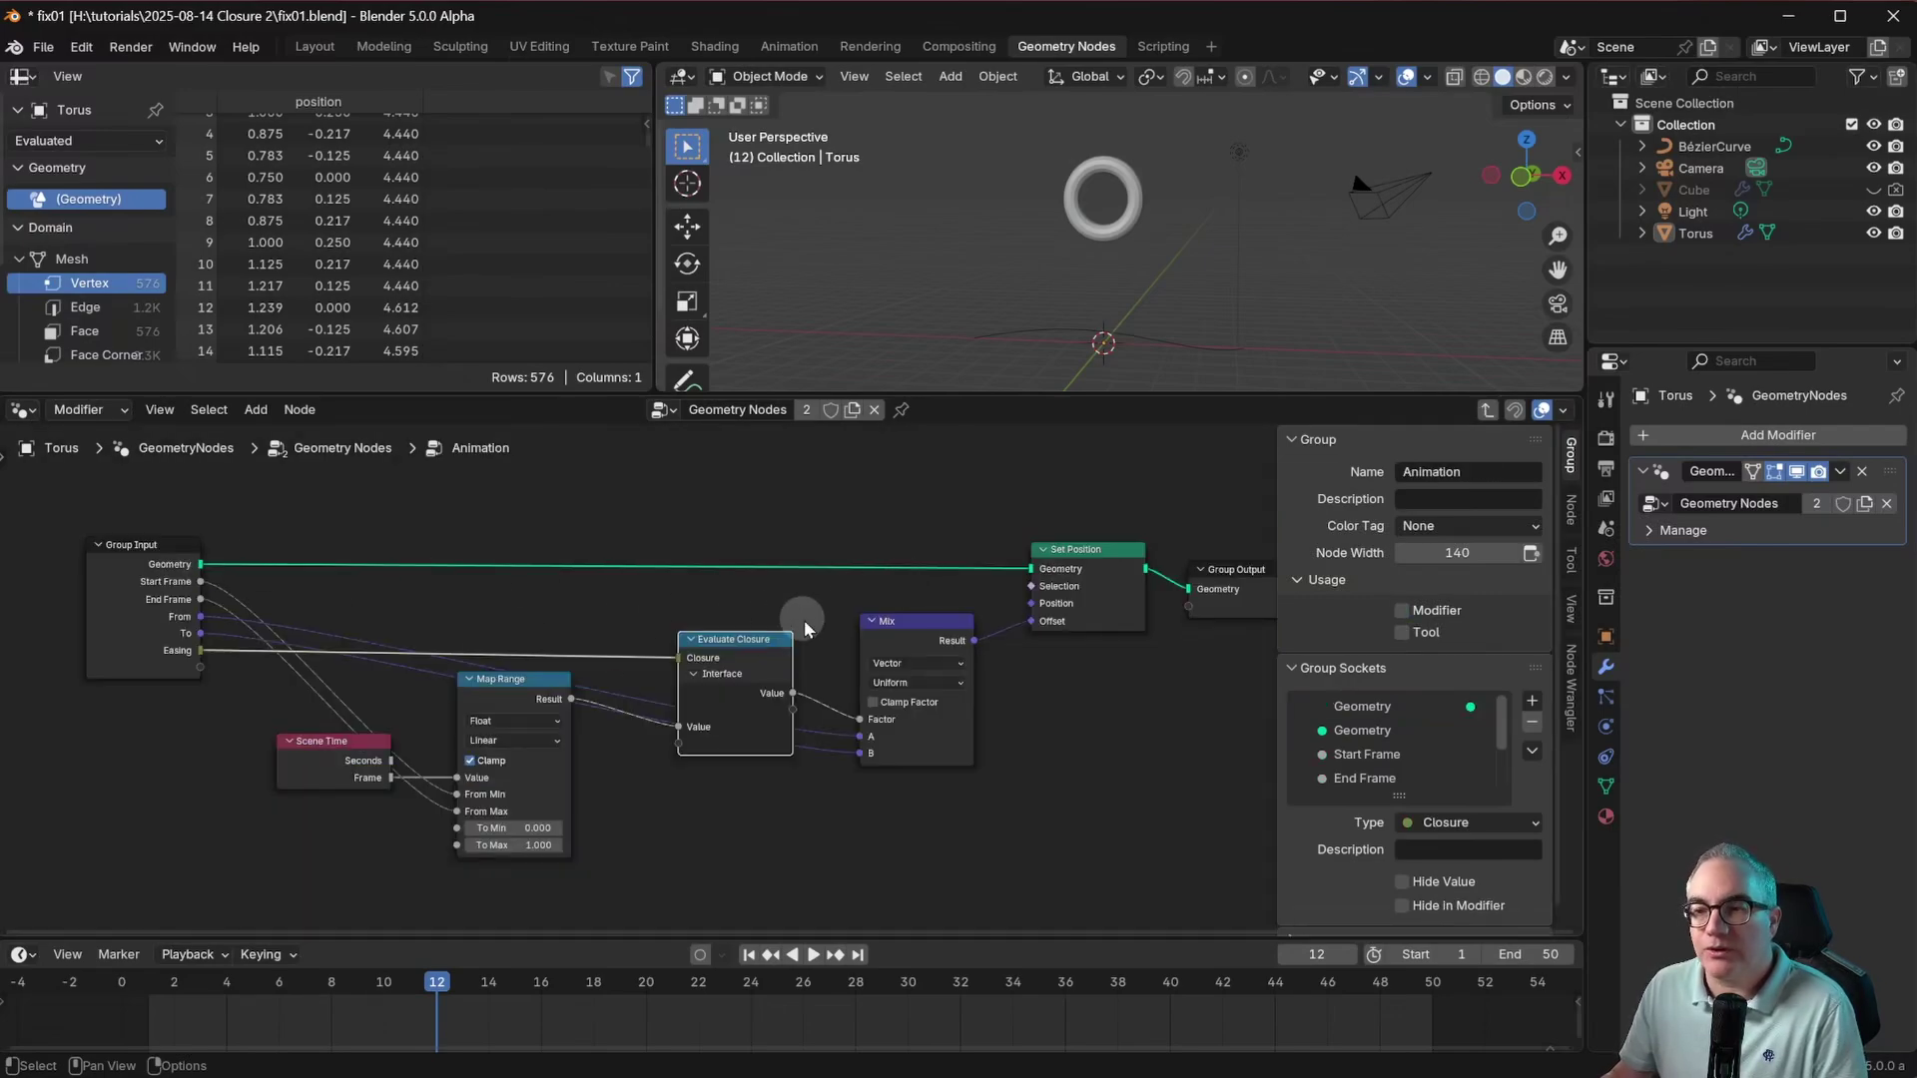
{"action": "left_click_drag", "start_coordinate": [723, 638], "coordinate": [728, 515]}
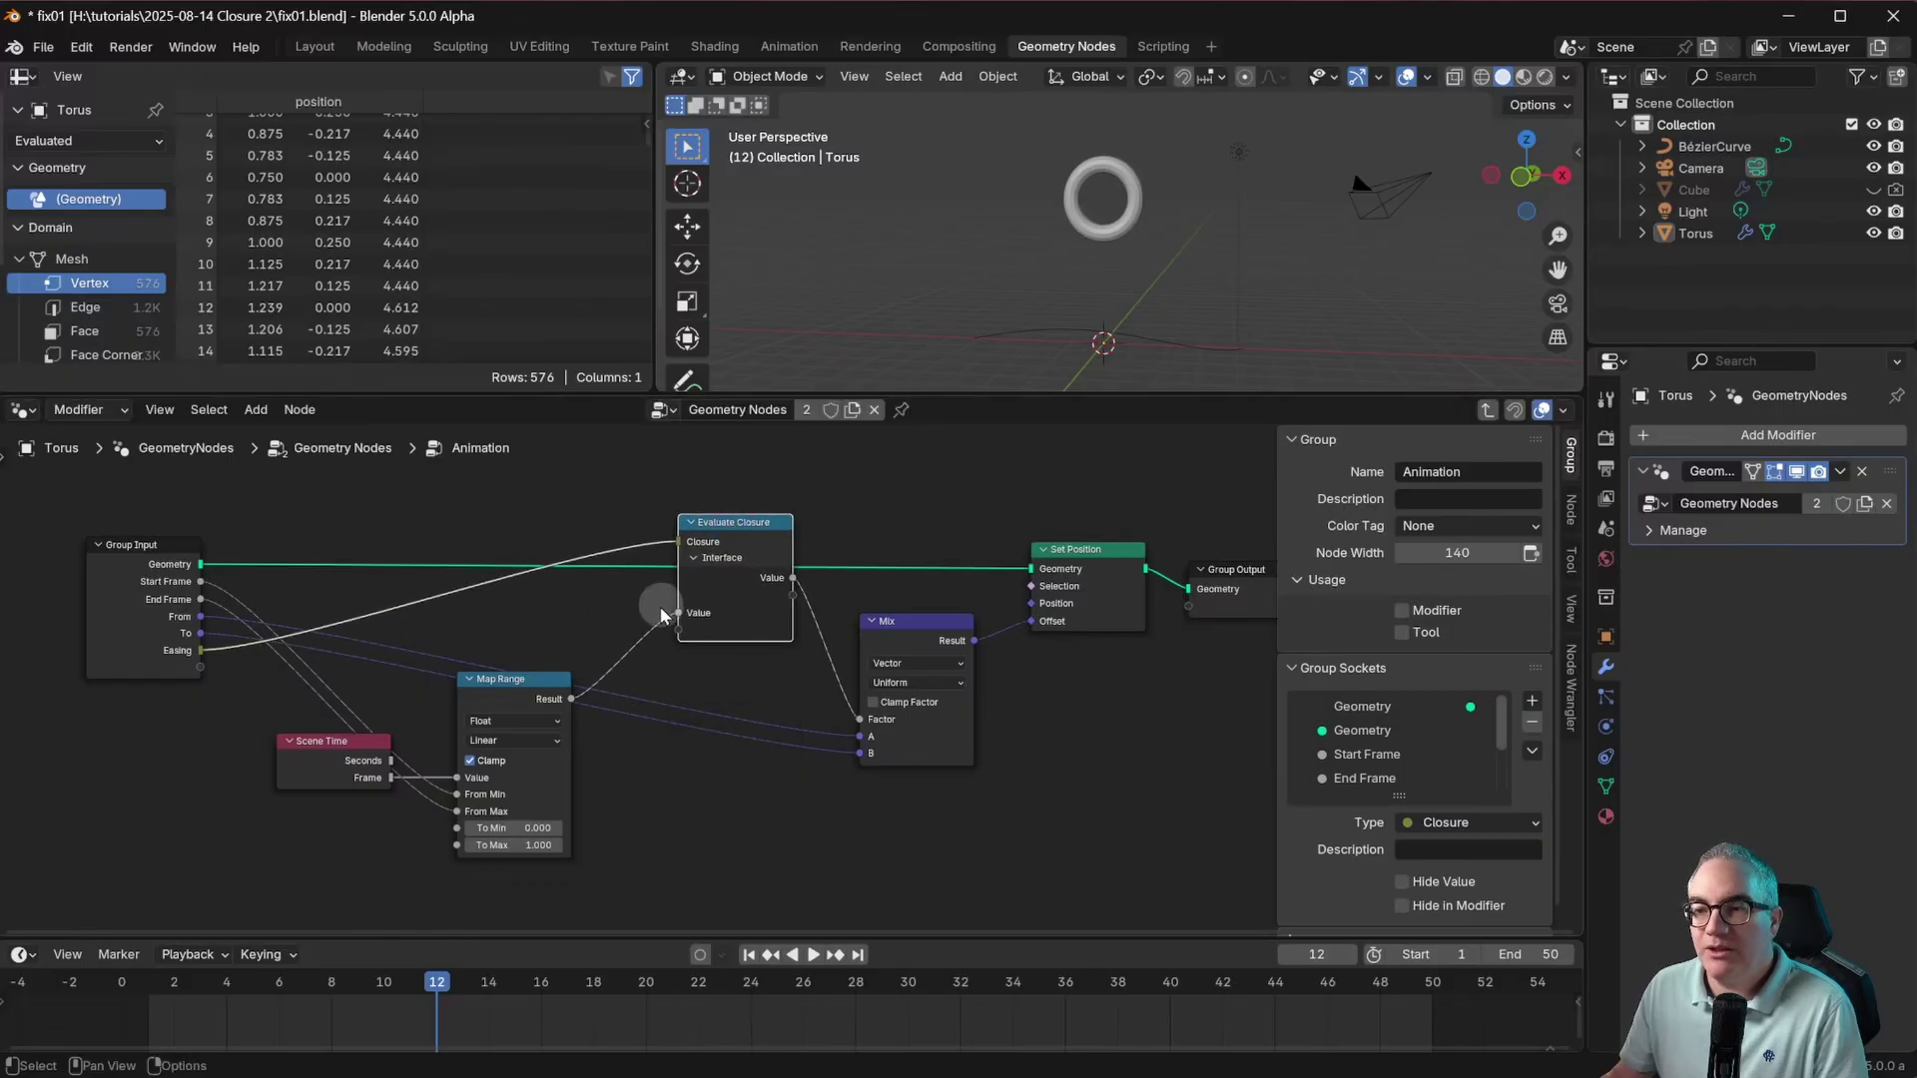
{"action": "left_click_drag", "start_coordinate": [203, 562], "coordinate": [678, 629]}
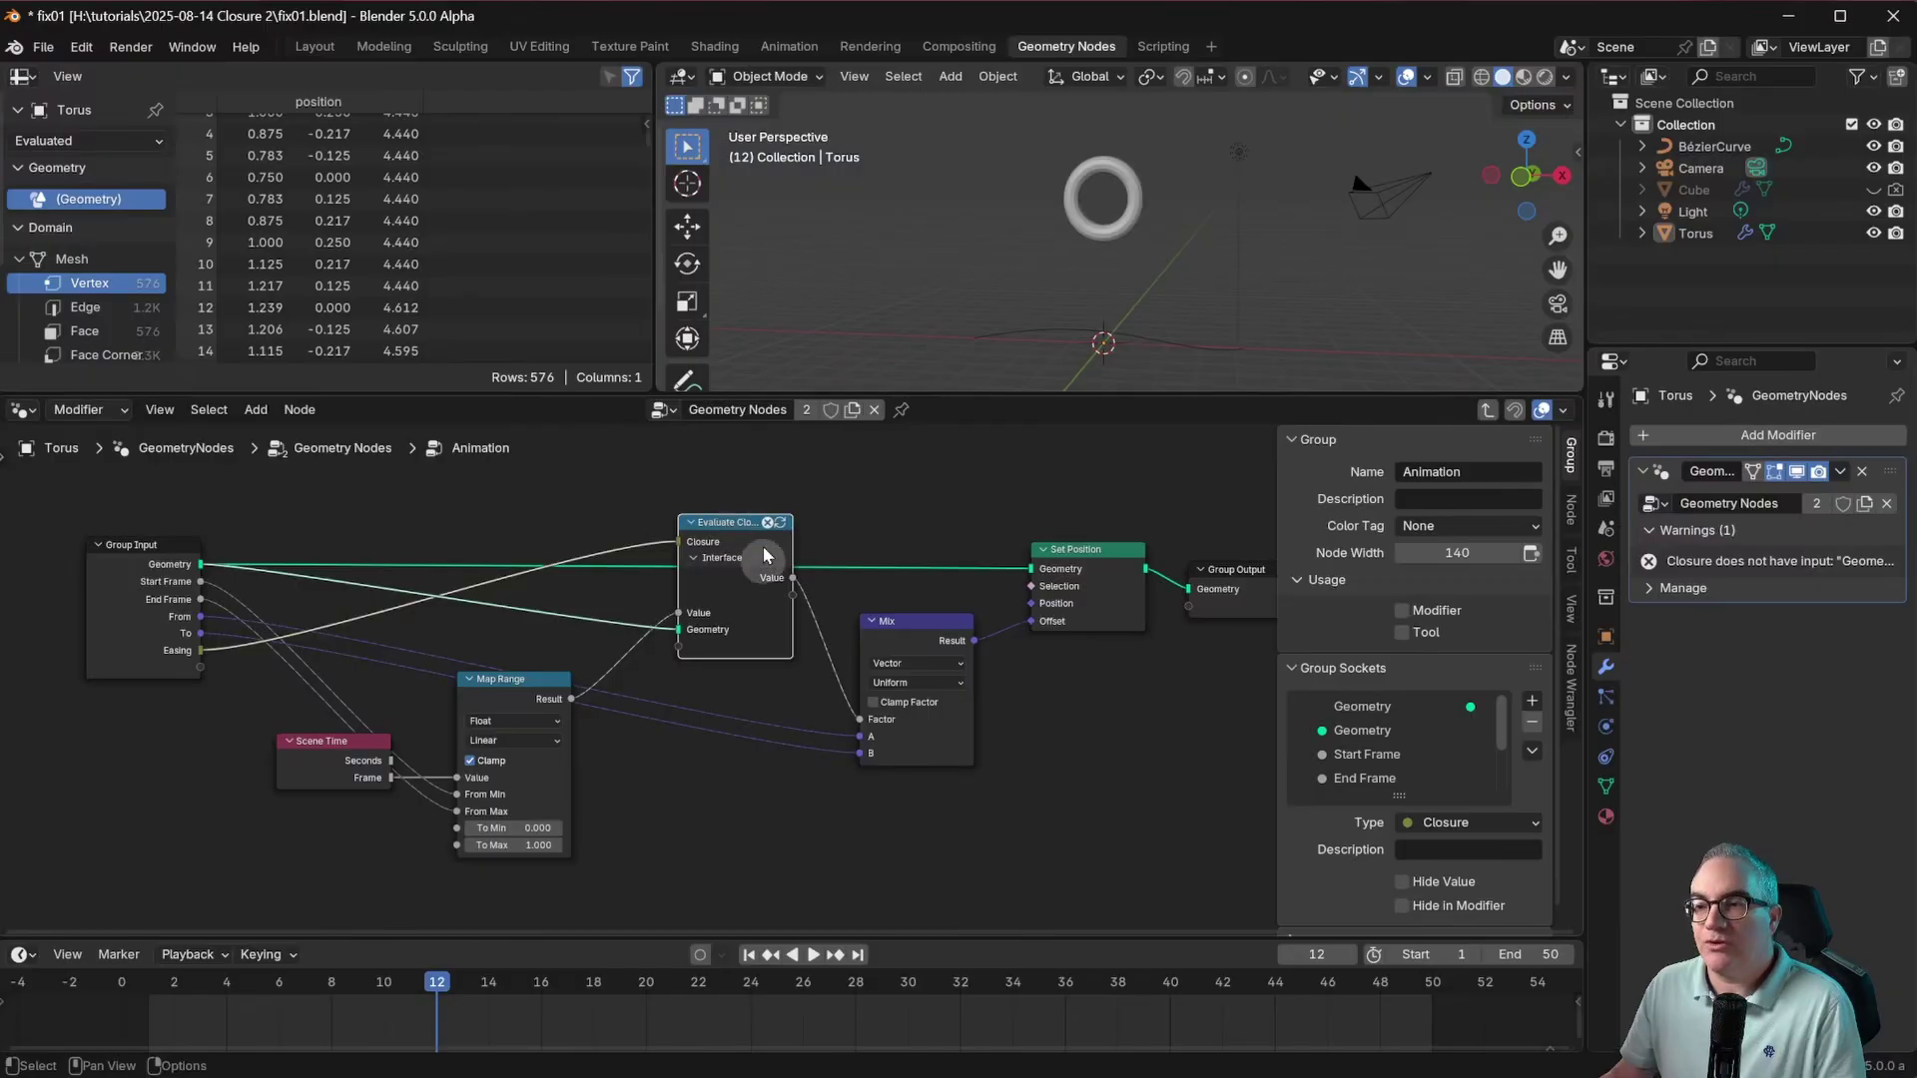
Step: Cut the geometry link into the Elastic node in the parent tree and remove the Elastic group's Geometry input socket
{"action": "key", "text": "Tab"}
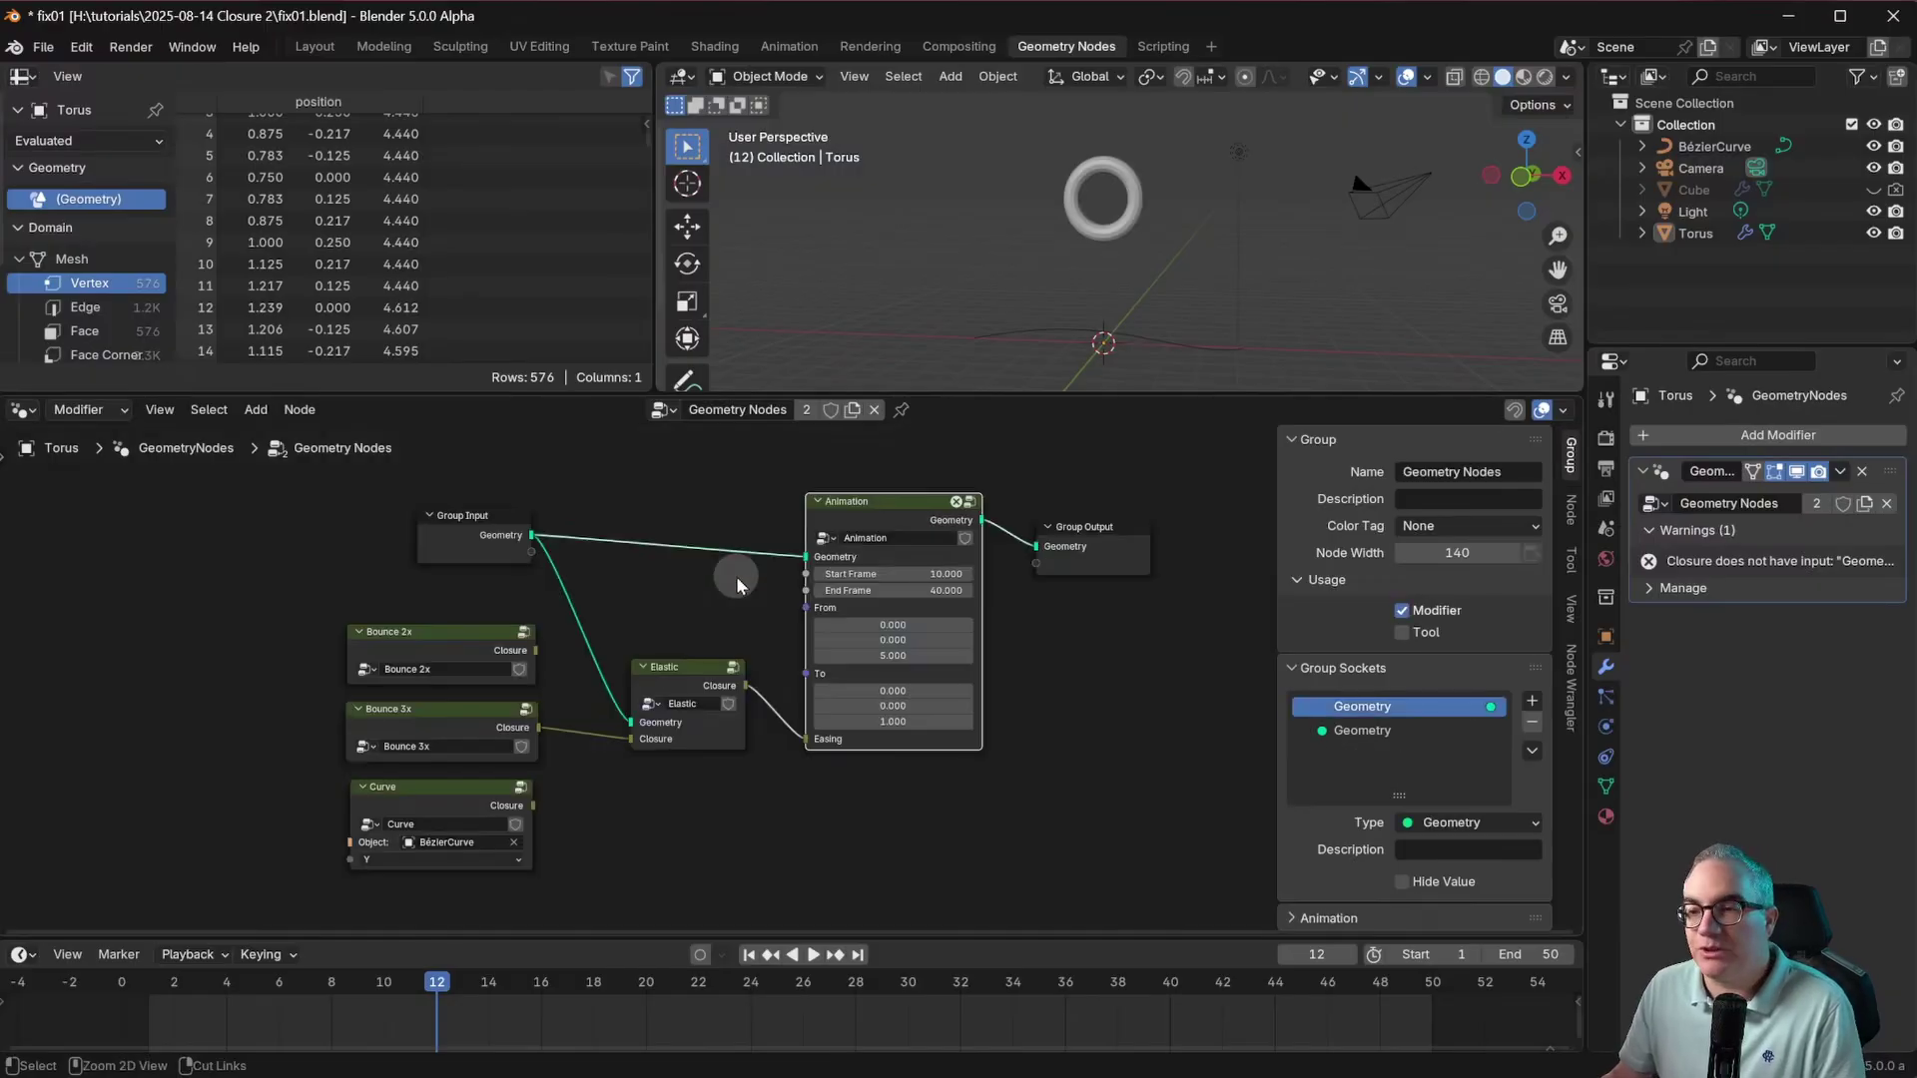
{"action": "right_click_drag", "start_coordinate": [581, 676], "coordinate": [591, 669], "text": "ctrl"}
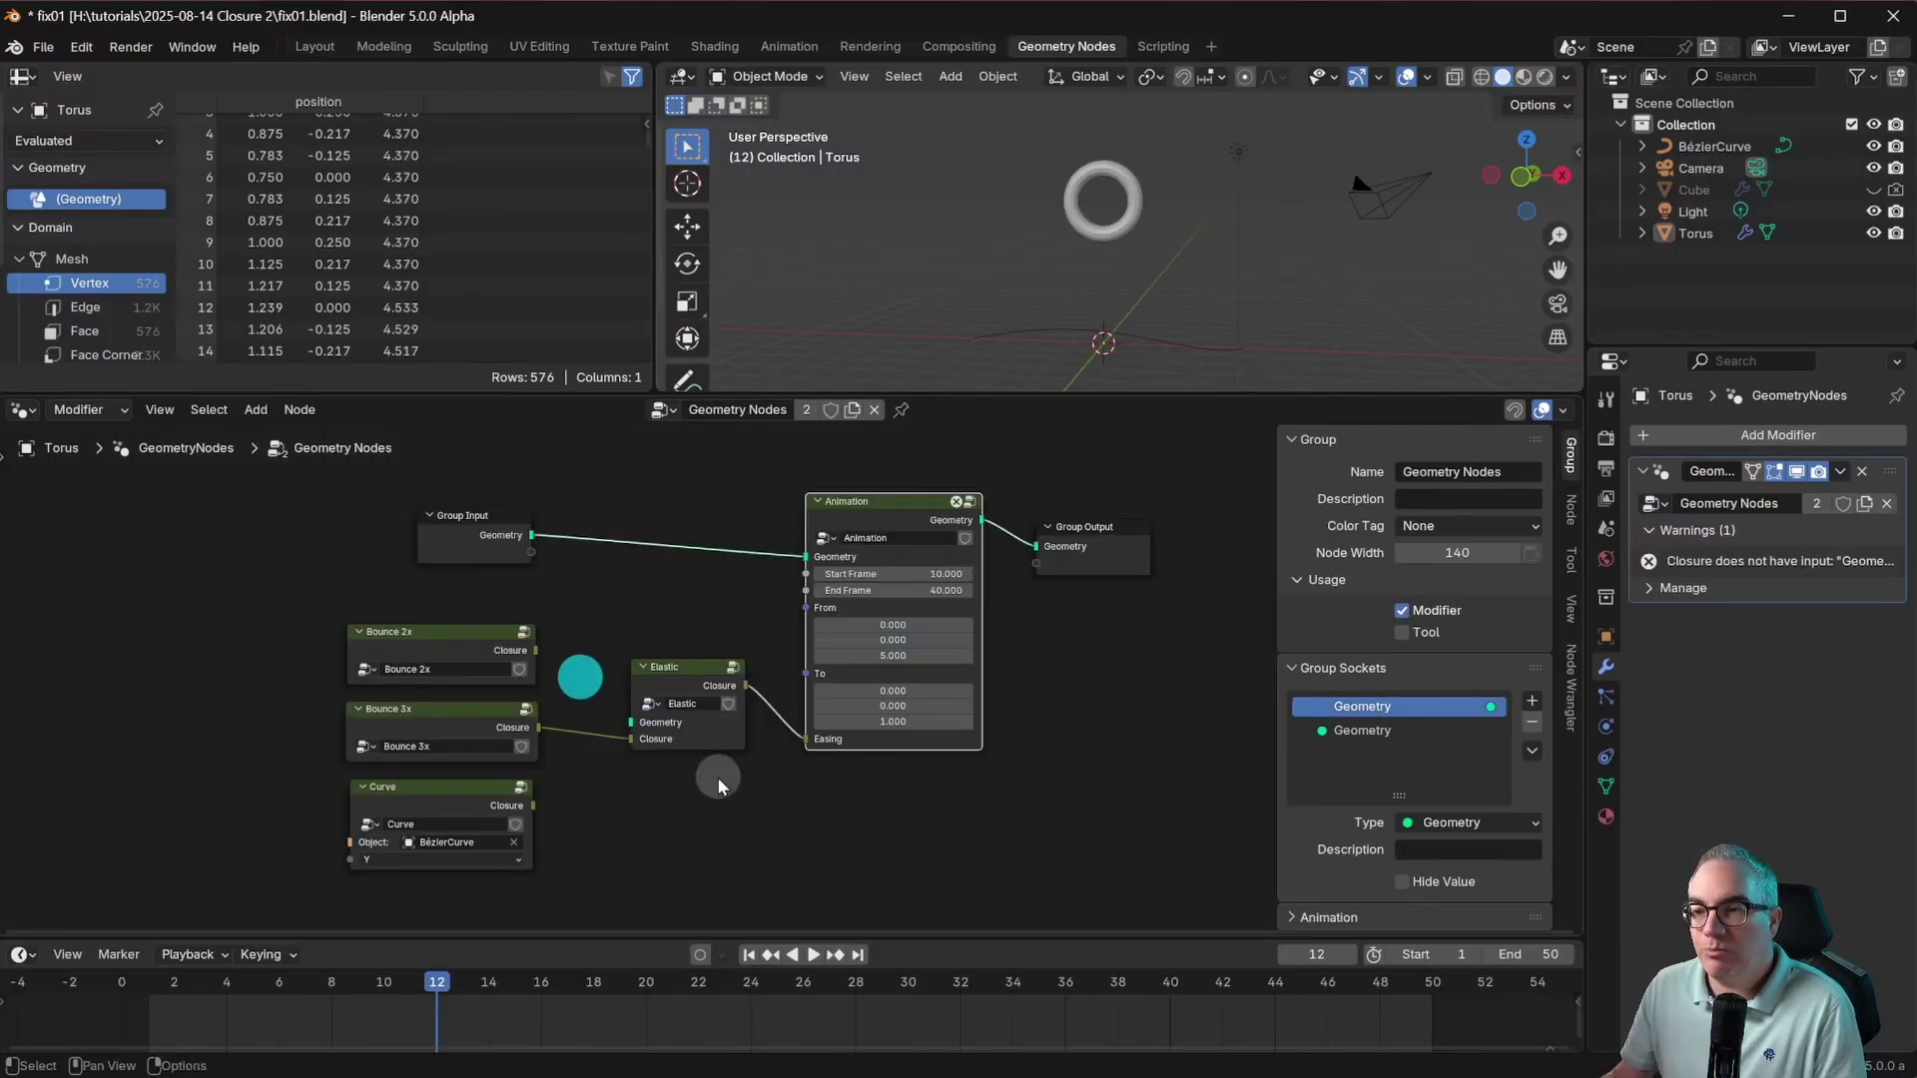
{"action": "left_click", "coordinate": [668, 679]}
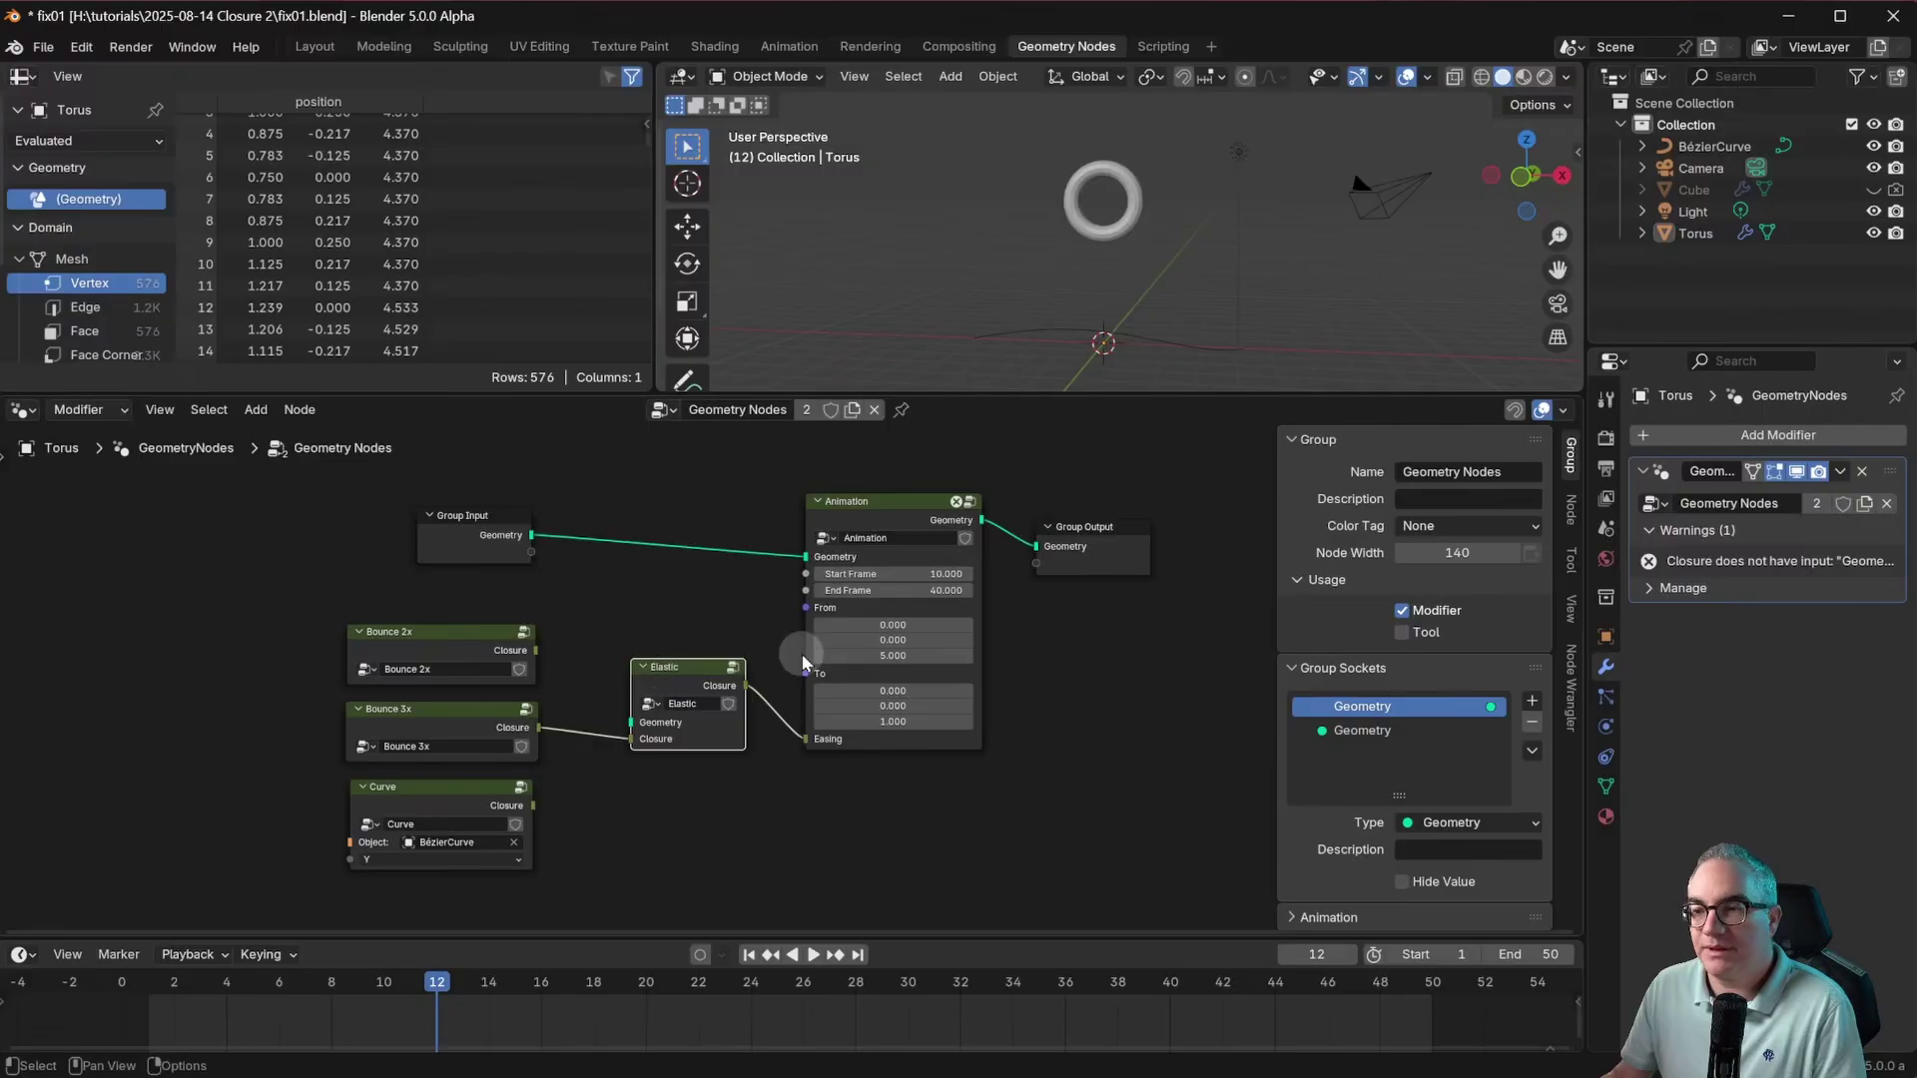
{"action": "key", "text": "Tab"}
{"action": "left_click", "coordinate": [205, 559]}
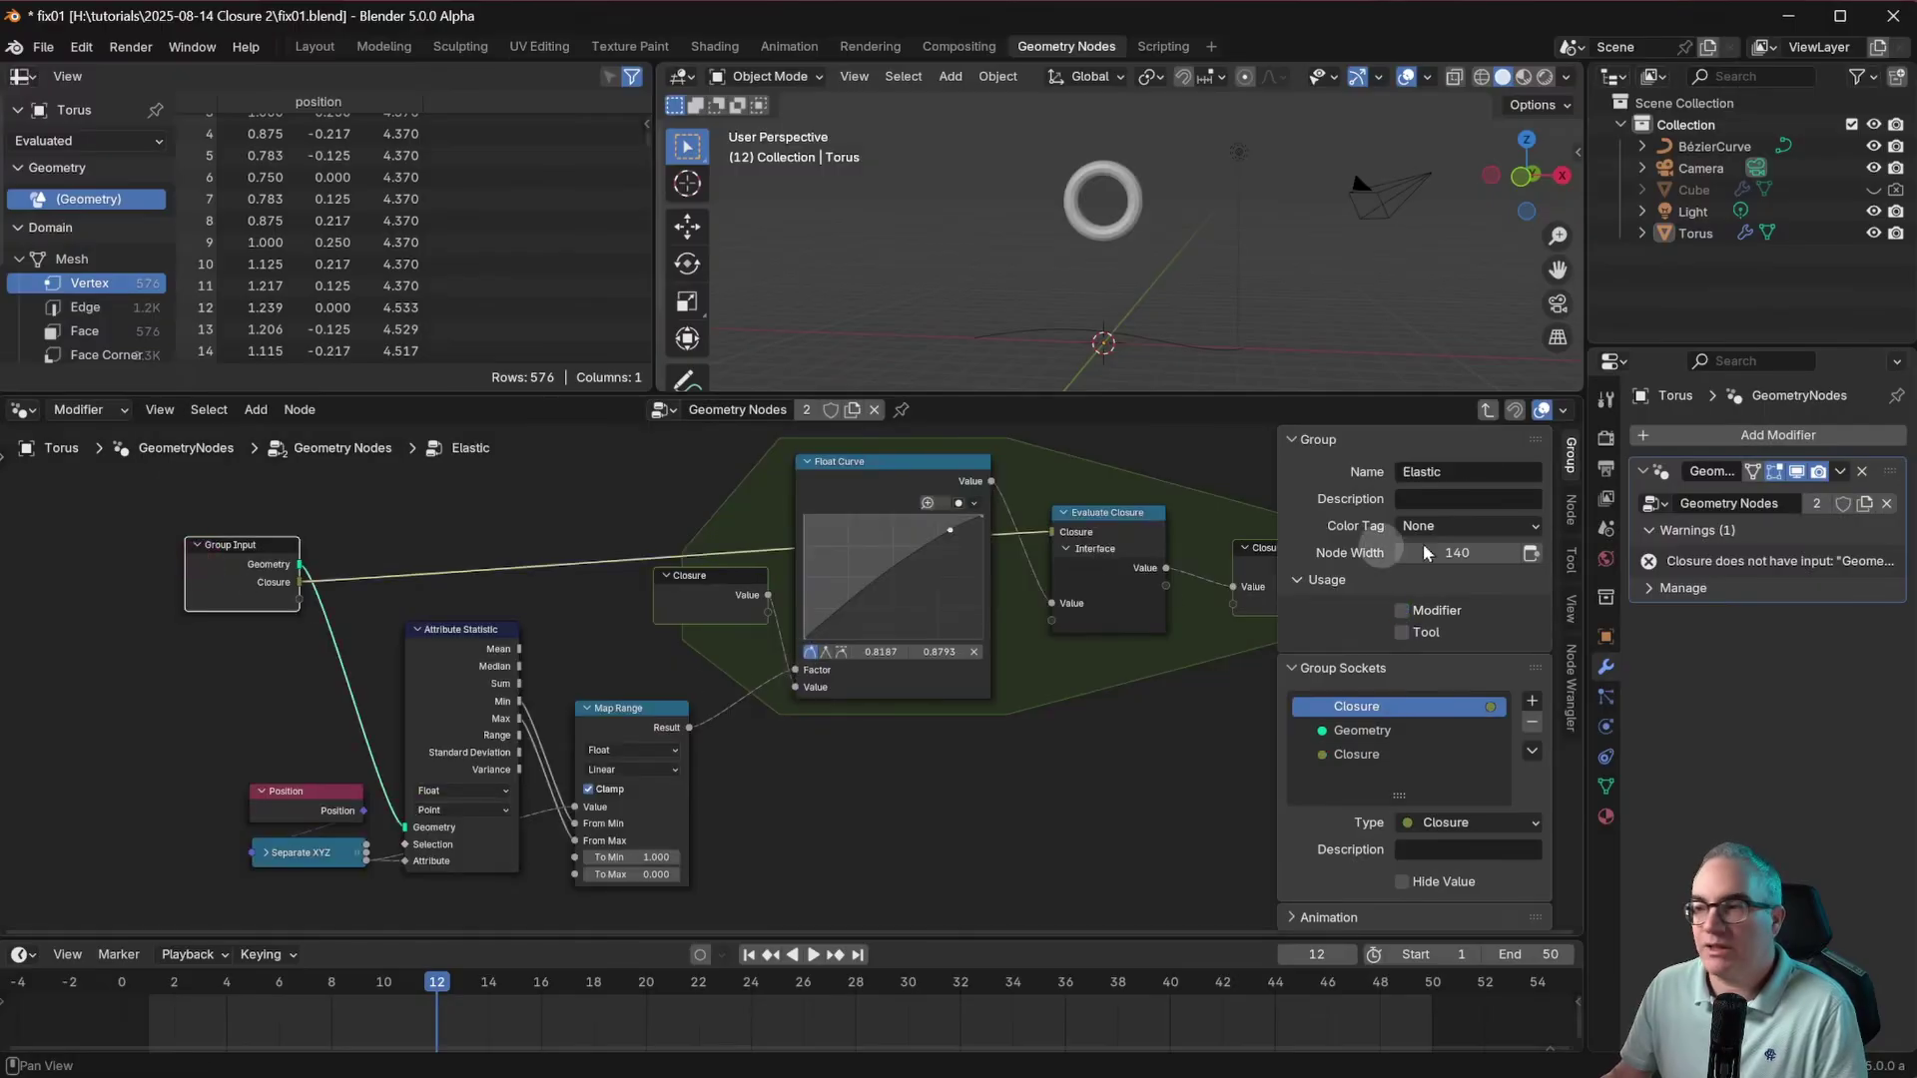
{"action": "left_click", "coordinate": [1569, 453]}
{"action": "left_click", "coordinate": [1569, 452]}
{"action": "left_click", "coordinate": [1397, 730]}
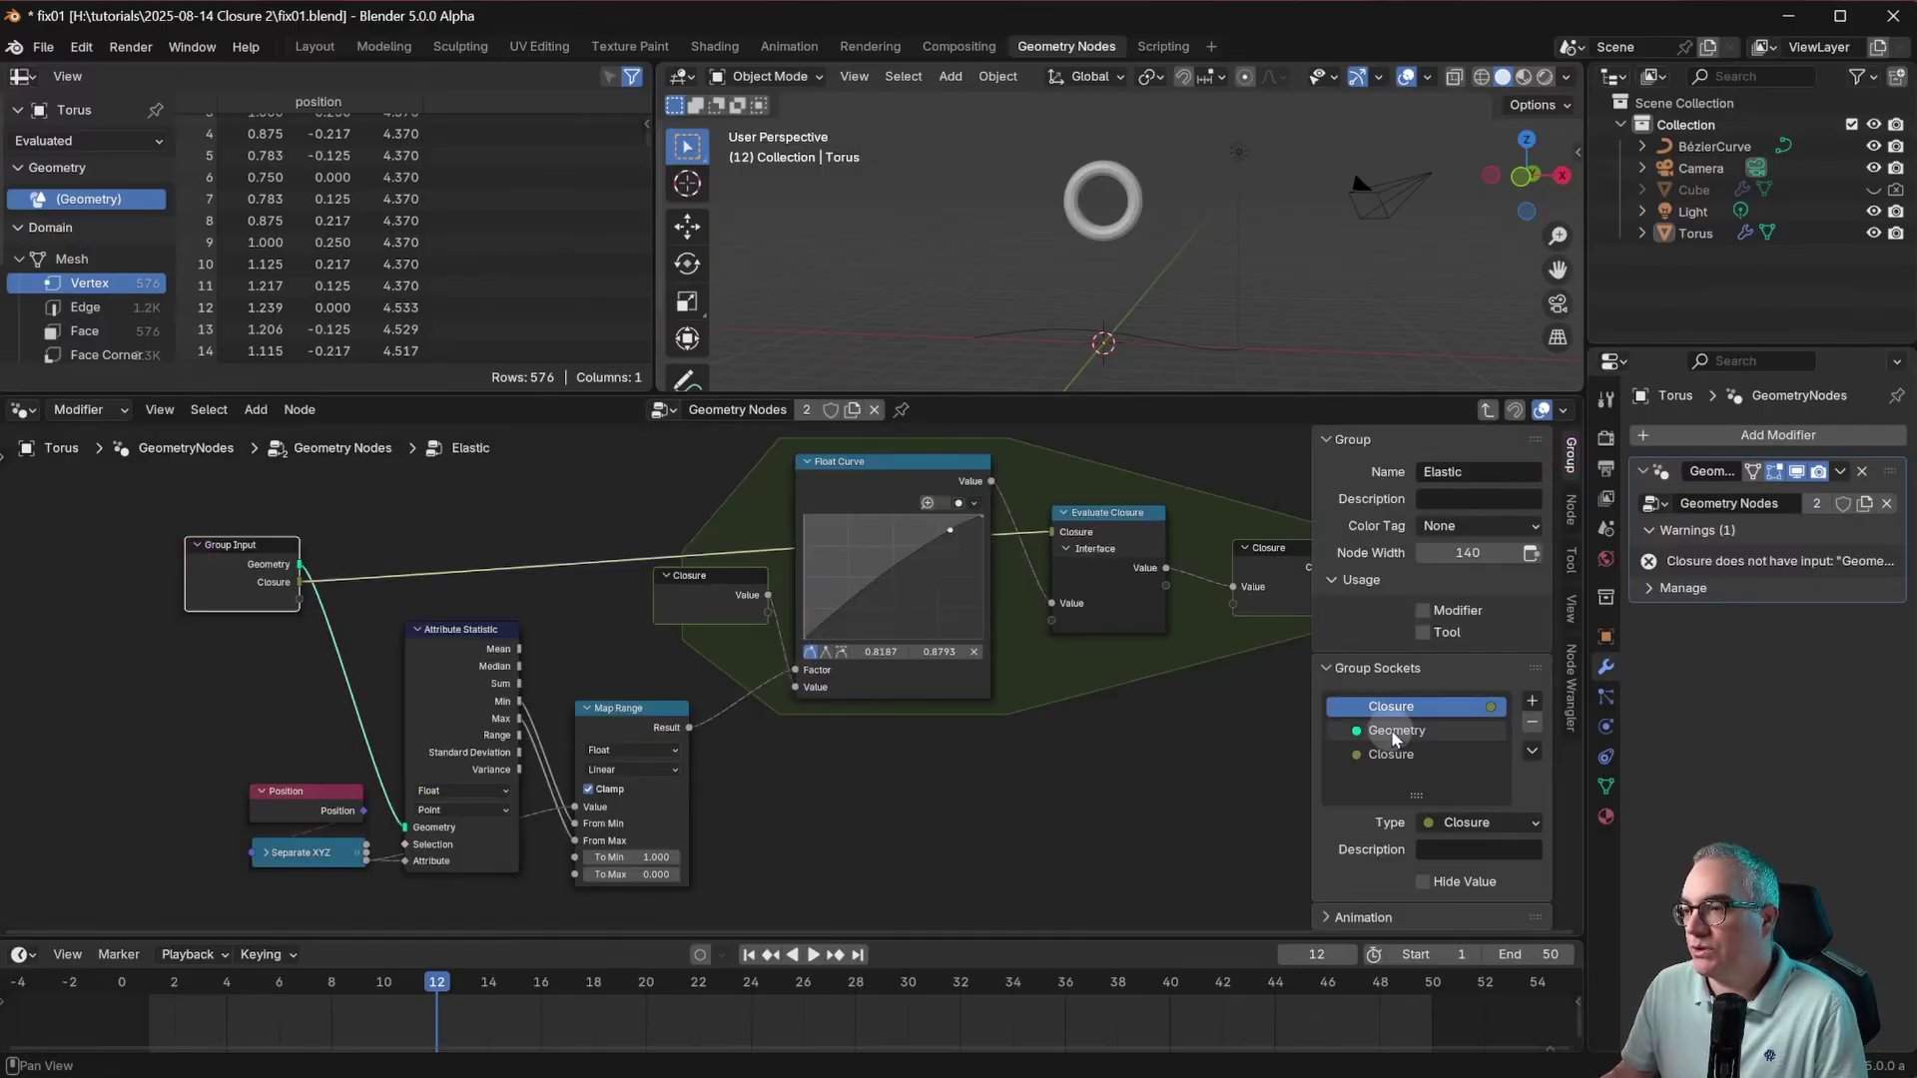
{"action": "left_click", "coordinate": [1531, 721]}
Step: Move the closure zone's input node beside Attribute Statistic and connect its Geometry socket to that node's Geometry input
{"action": "left_click_drag", "start_coordinate": [235, 524], "coordinate": [218, 482]}
{"action": "left_click", "coordinate": [711, 579]}
{"action": "left_click_drag", "start_coordinate": [711, 585], "coordinate": [403, 824]}
{"action": "left_click_drag", "start_coordinate": [325, 594], "coordinate": [333, 603]}
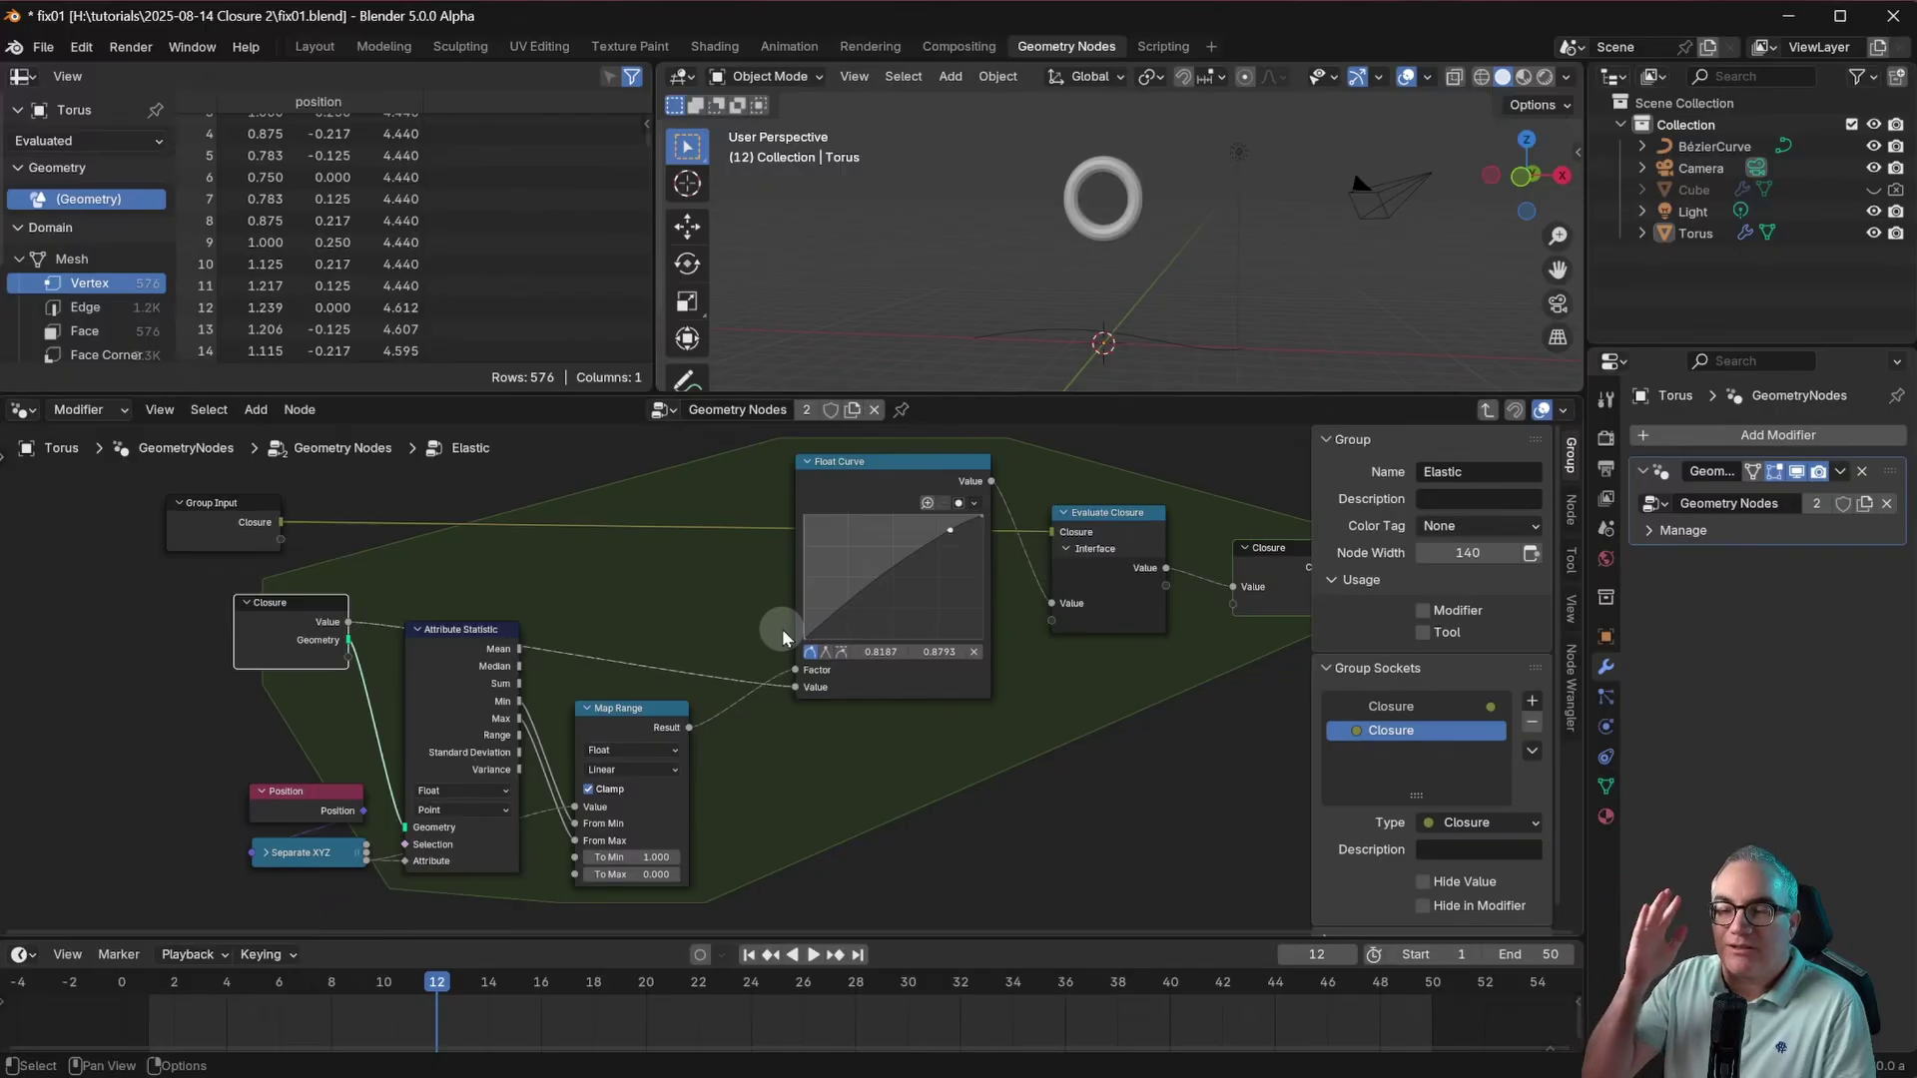
Step: In the Animation group, add a reroute that joins the two Group Input Geometry links and reposition the Evaluate Closure and Set Position nodes
{"action": "key", "text": "ctrl+Tab"}
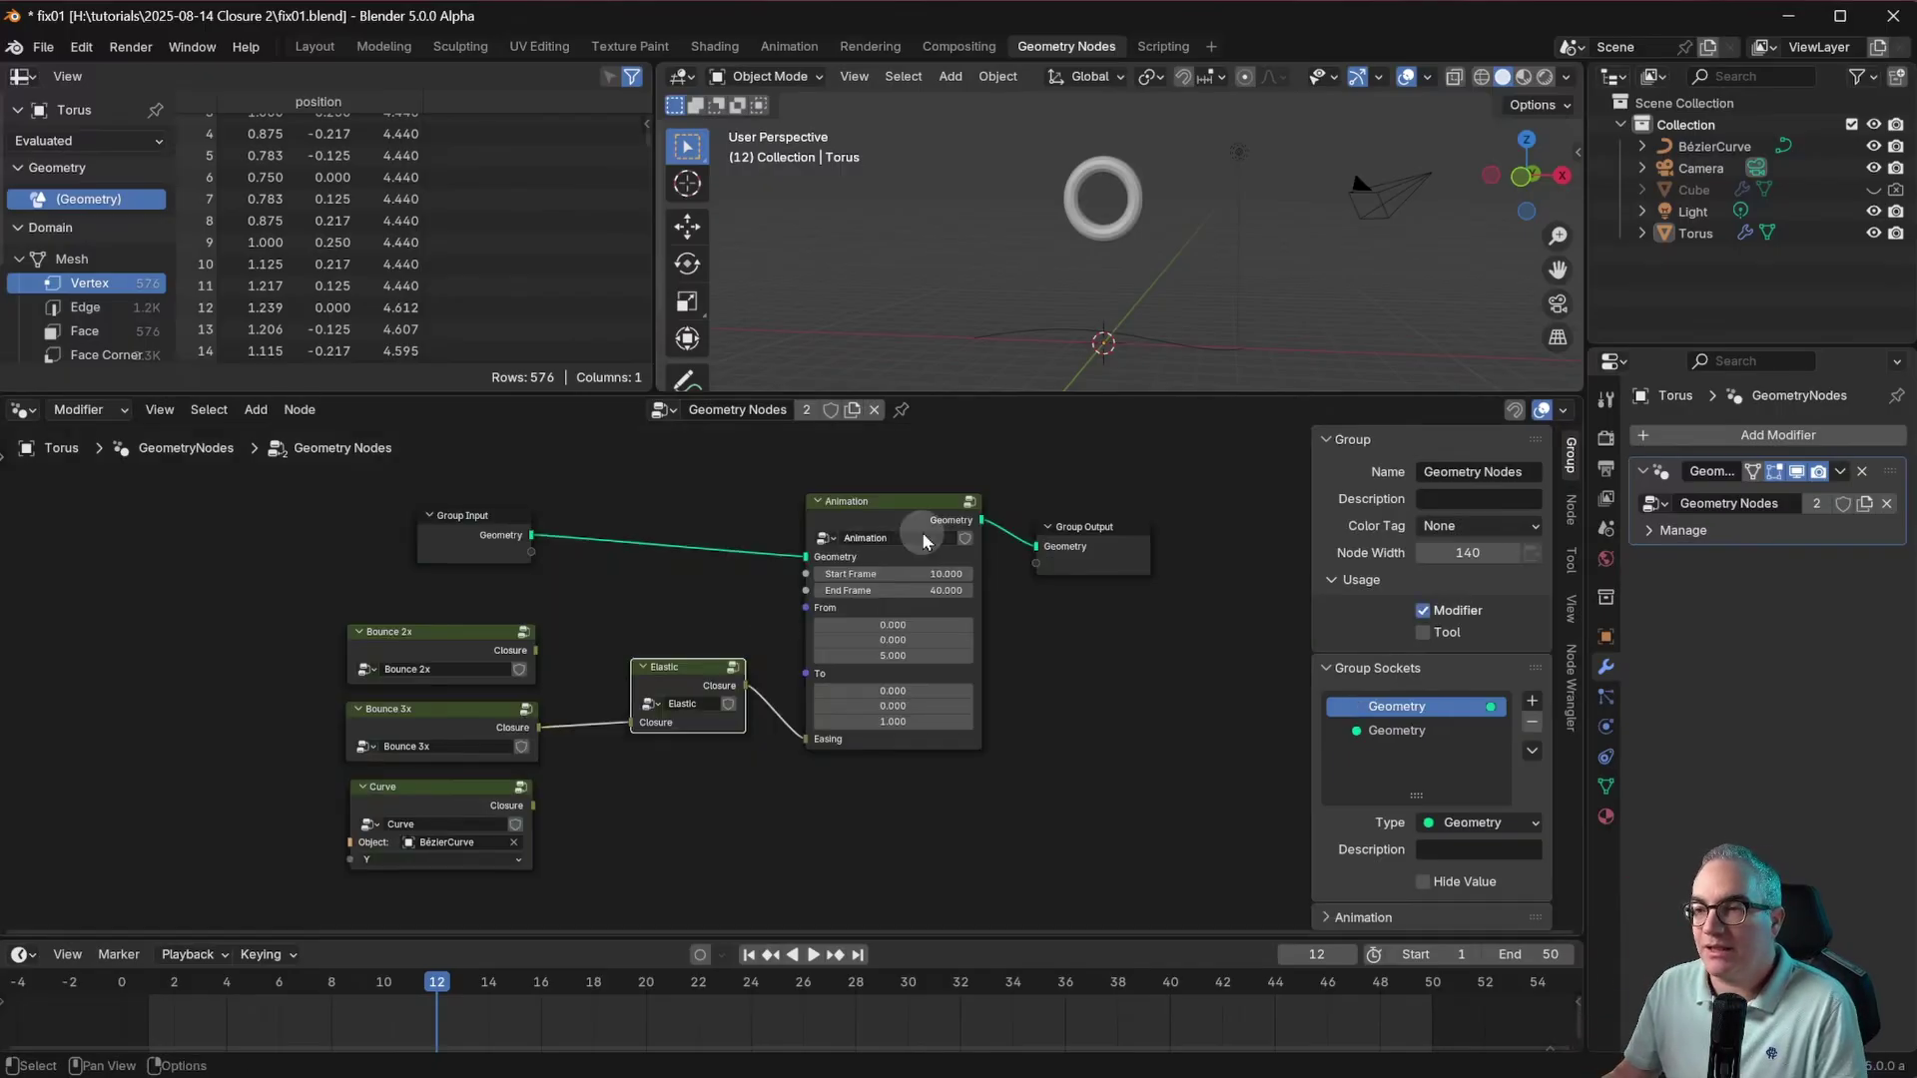
{"action": "left_click", "coordinate": [912, 505]}
{"action": "key", "text": "Tab"}
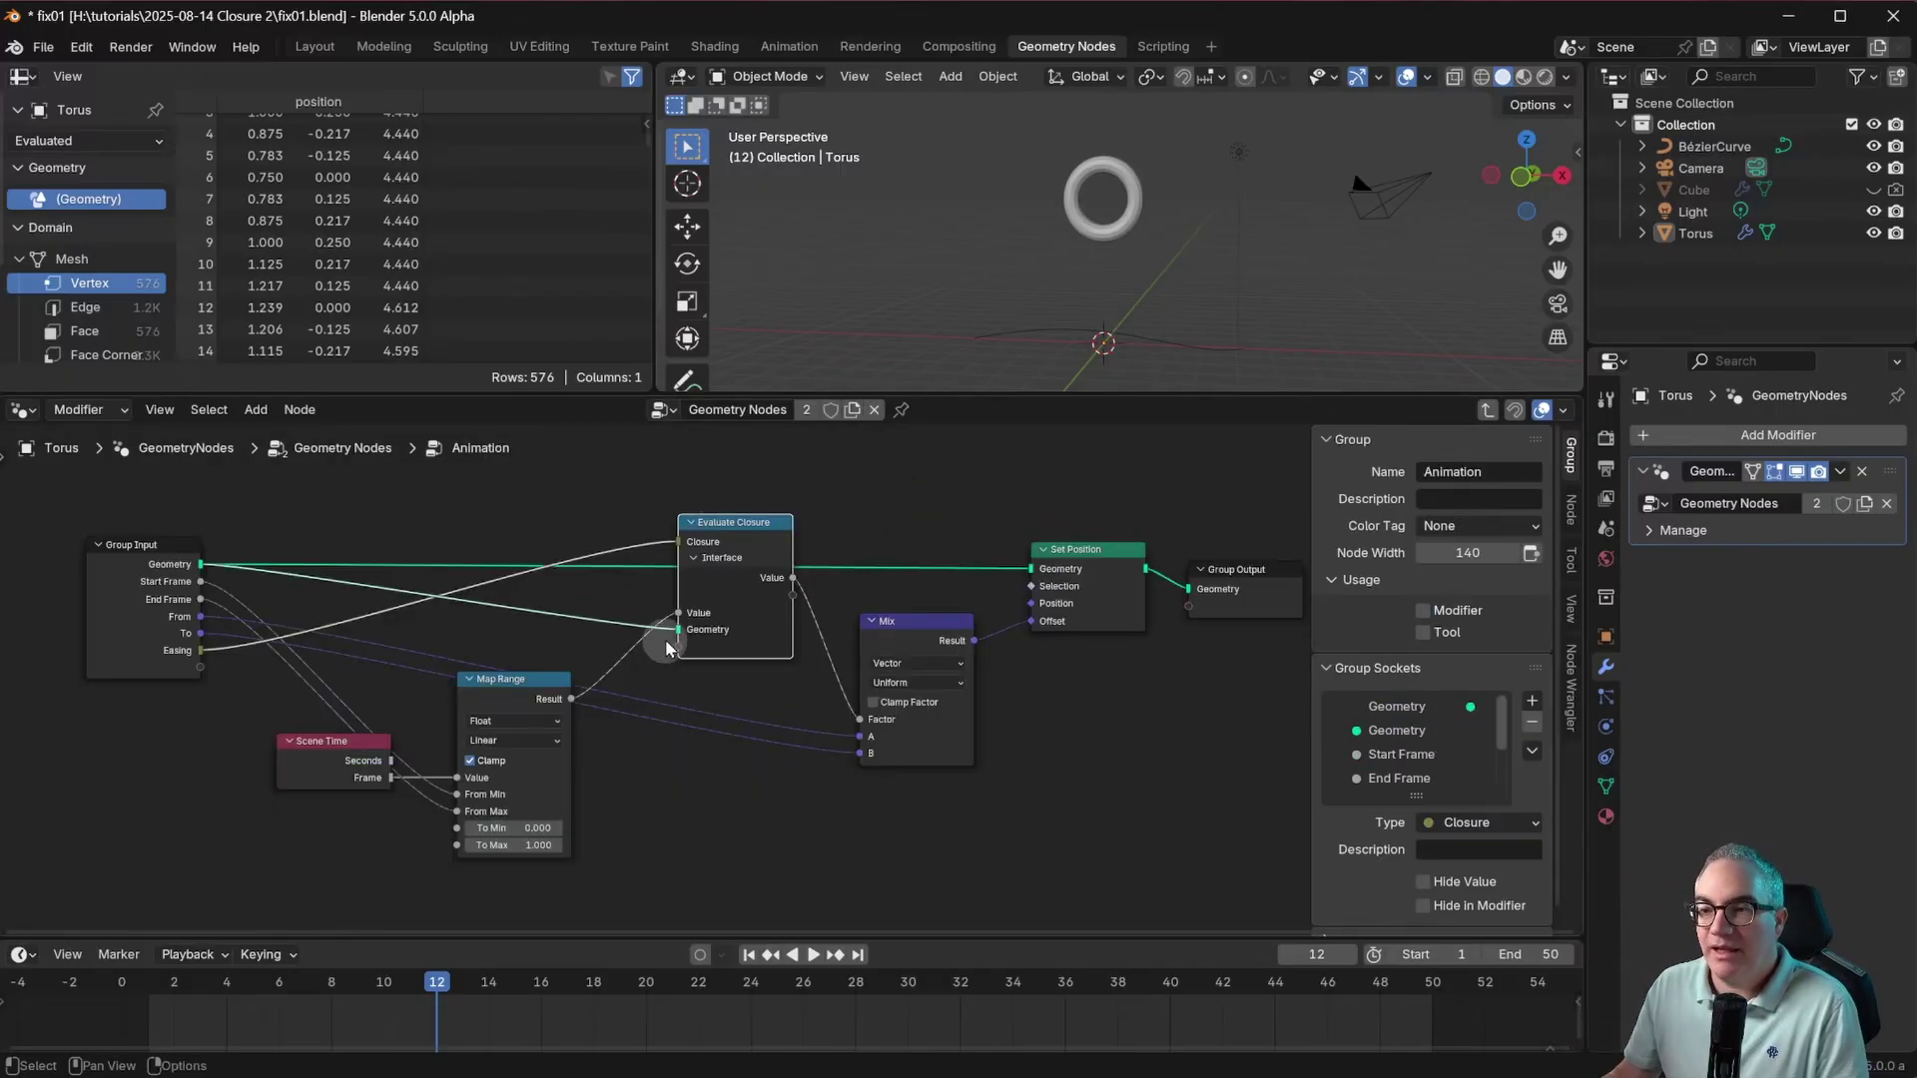
{"action": "left_click_drag", "start_coordinate": [726, 515], "coordinate": [698, 603]}
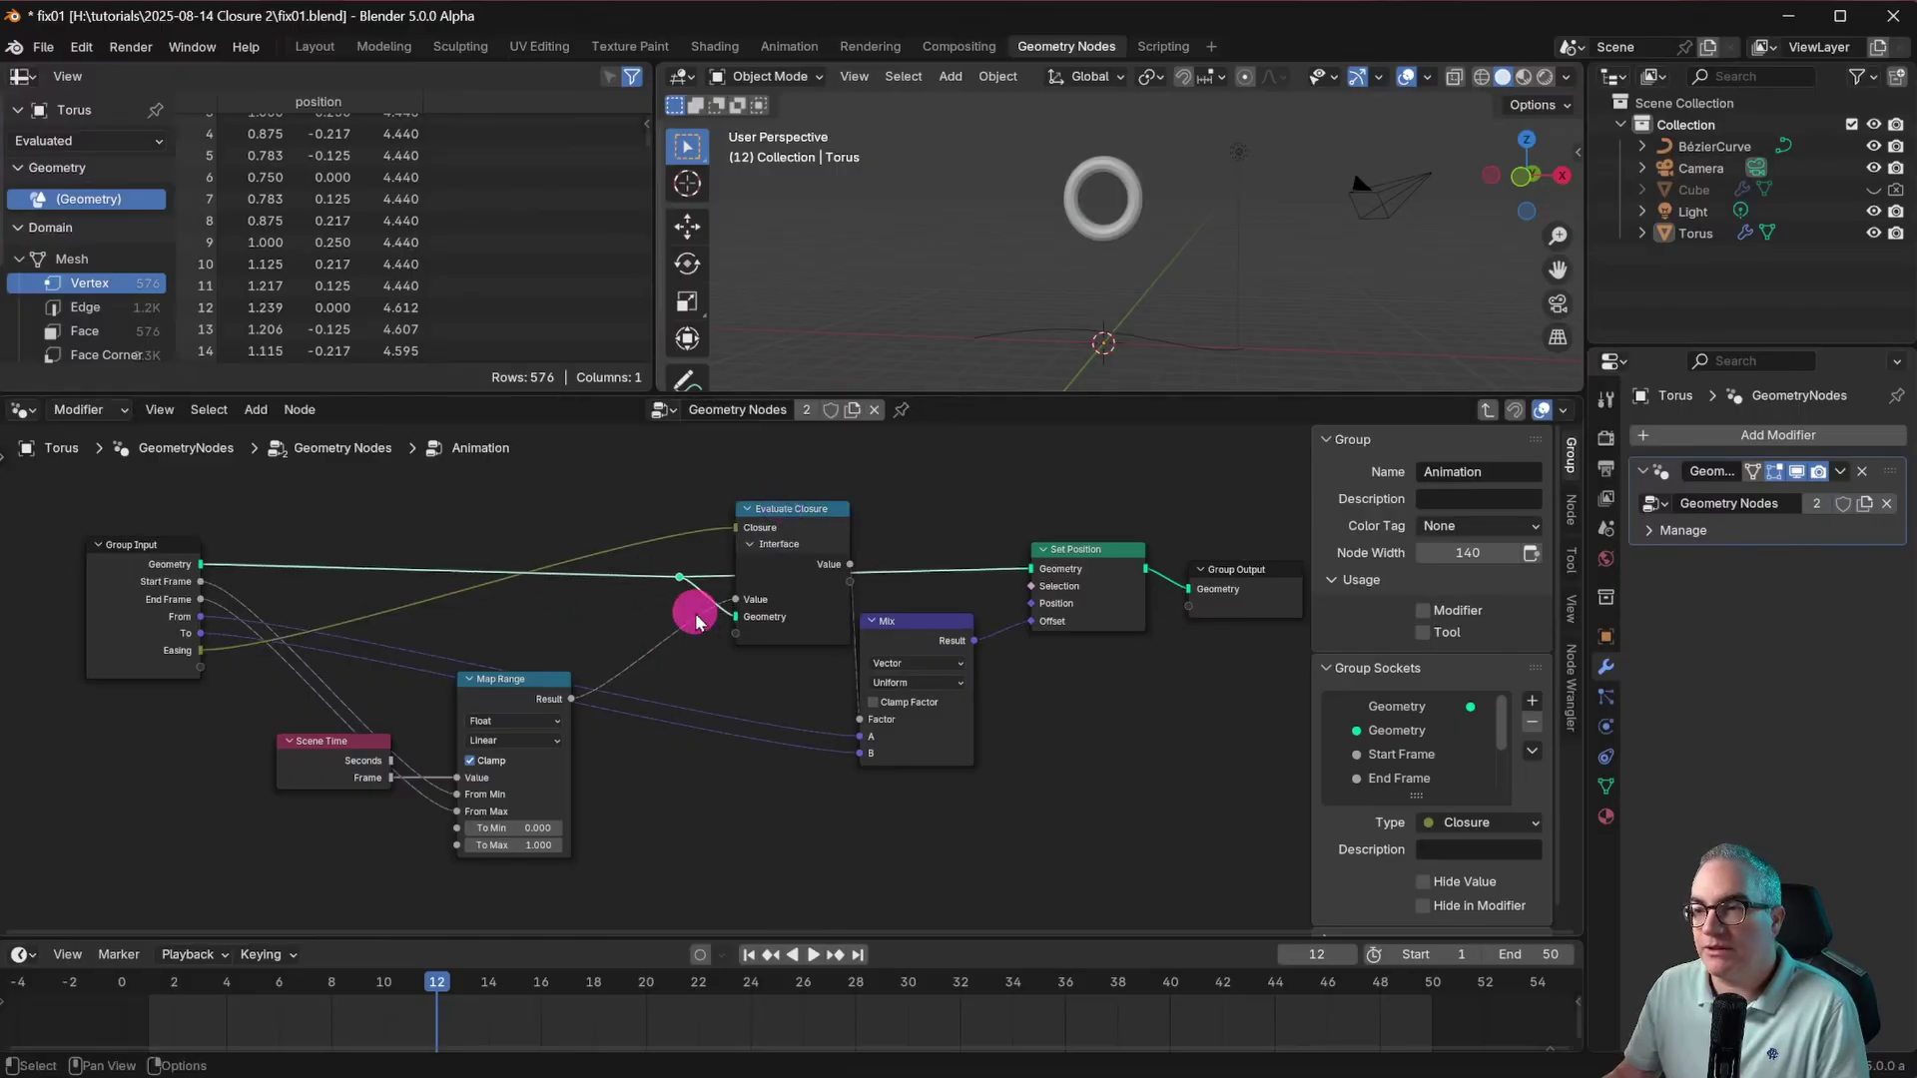
{"action": "left_click", "coordinate": [787, 507]}
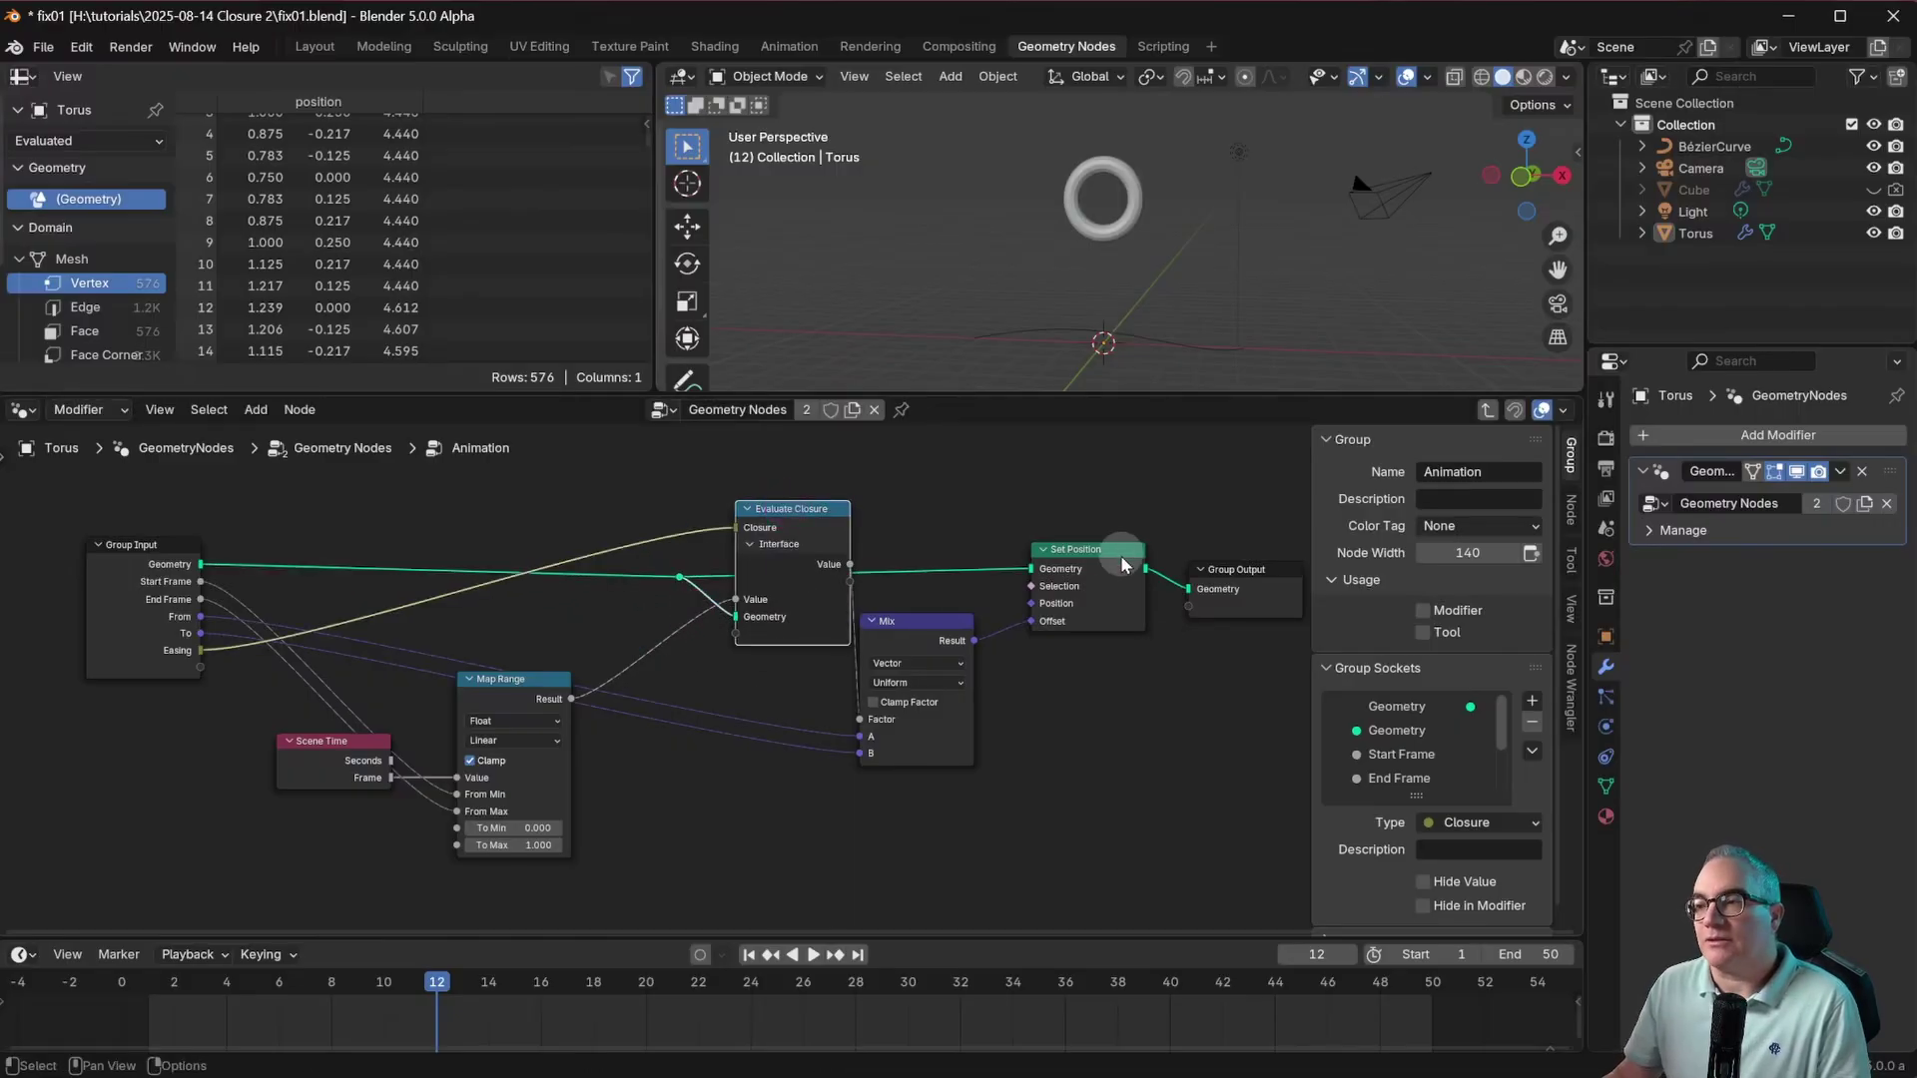
{"action": "mouse_move", "coordinate": [1120, 564]}
{"action": "left_mouse_down"}
{"action": "mouse_move", "coordinate": [1098, 559]}
{"action": "mouse_move", "coordinate": [1123, 562]}
{"action": "left_mouse_up"}
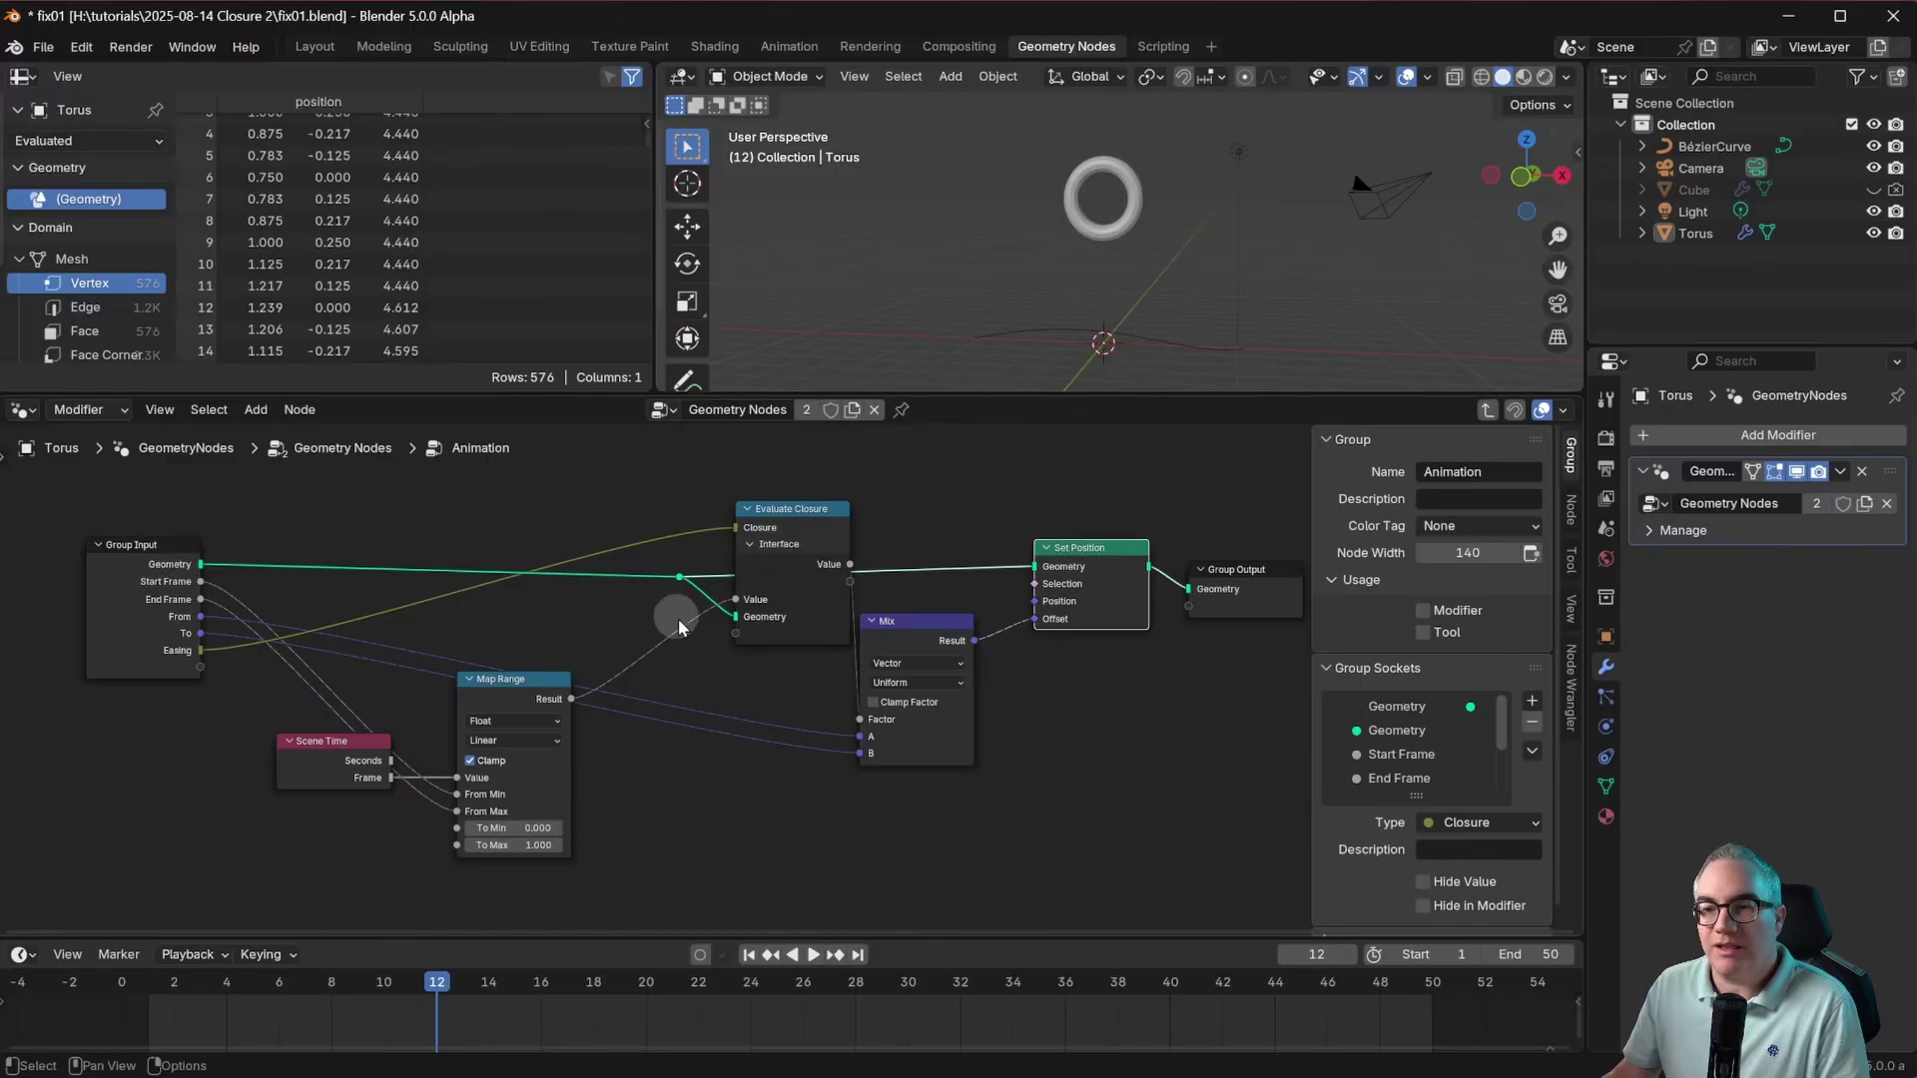
{"action": "left_click_drag", "start_coordinate": [783, 526], "coordinate": [750, 545]}
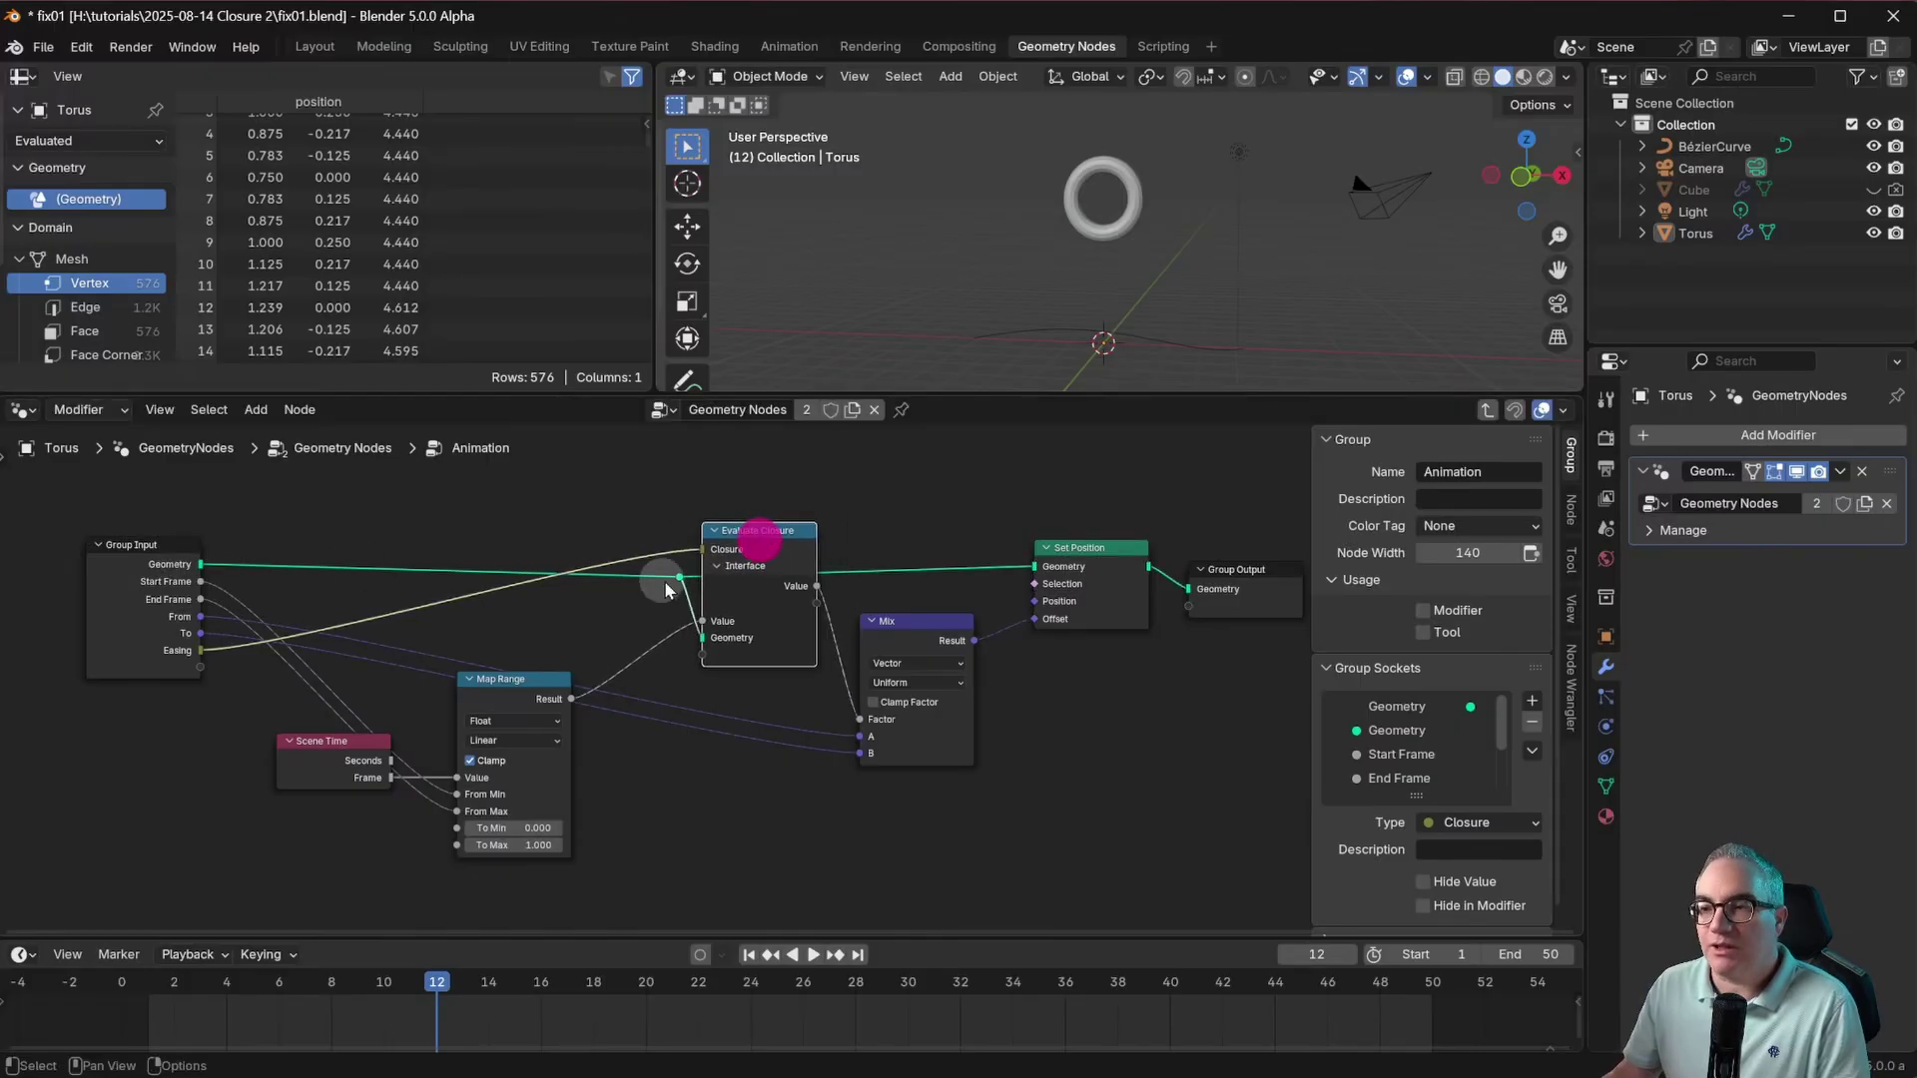
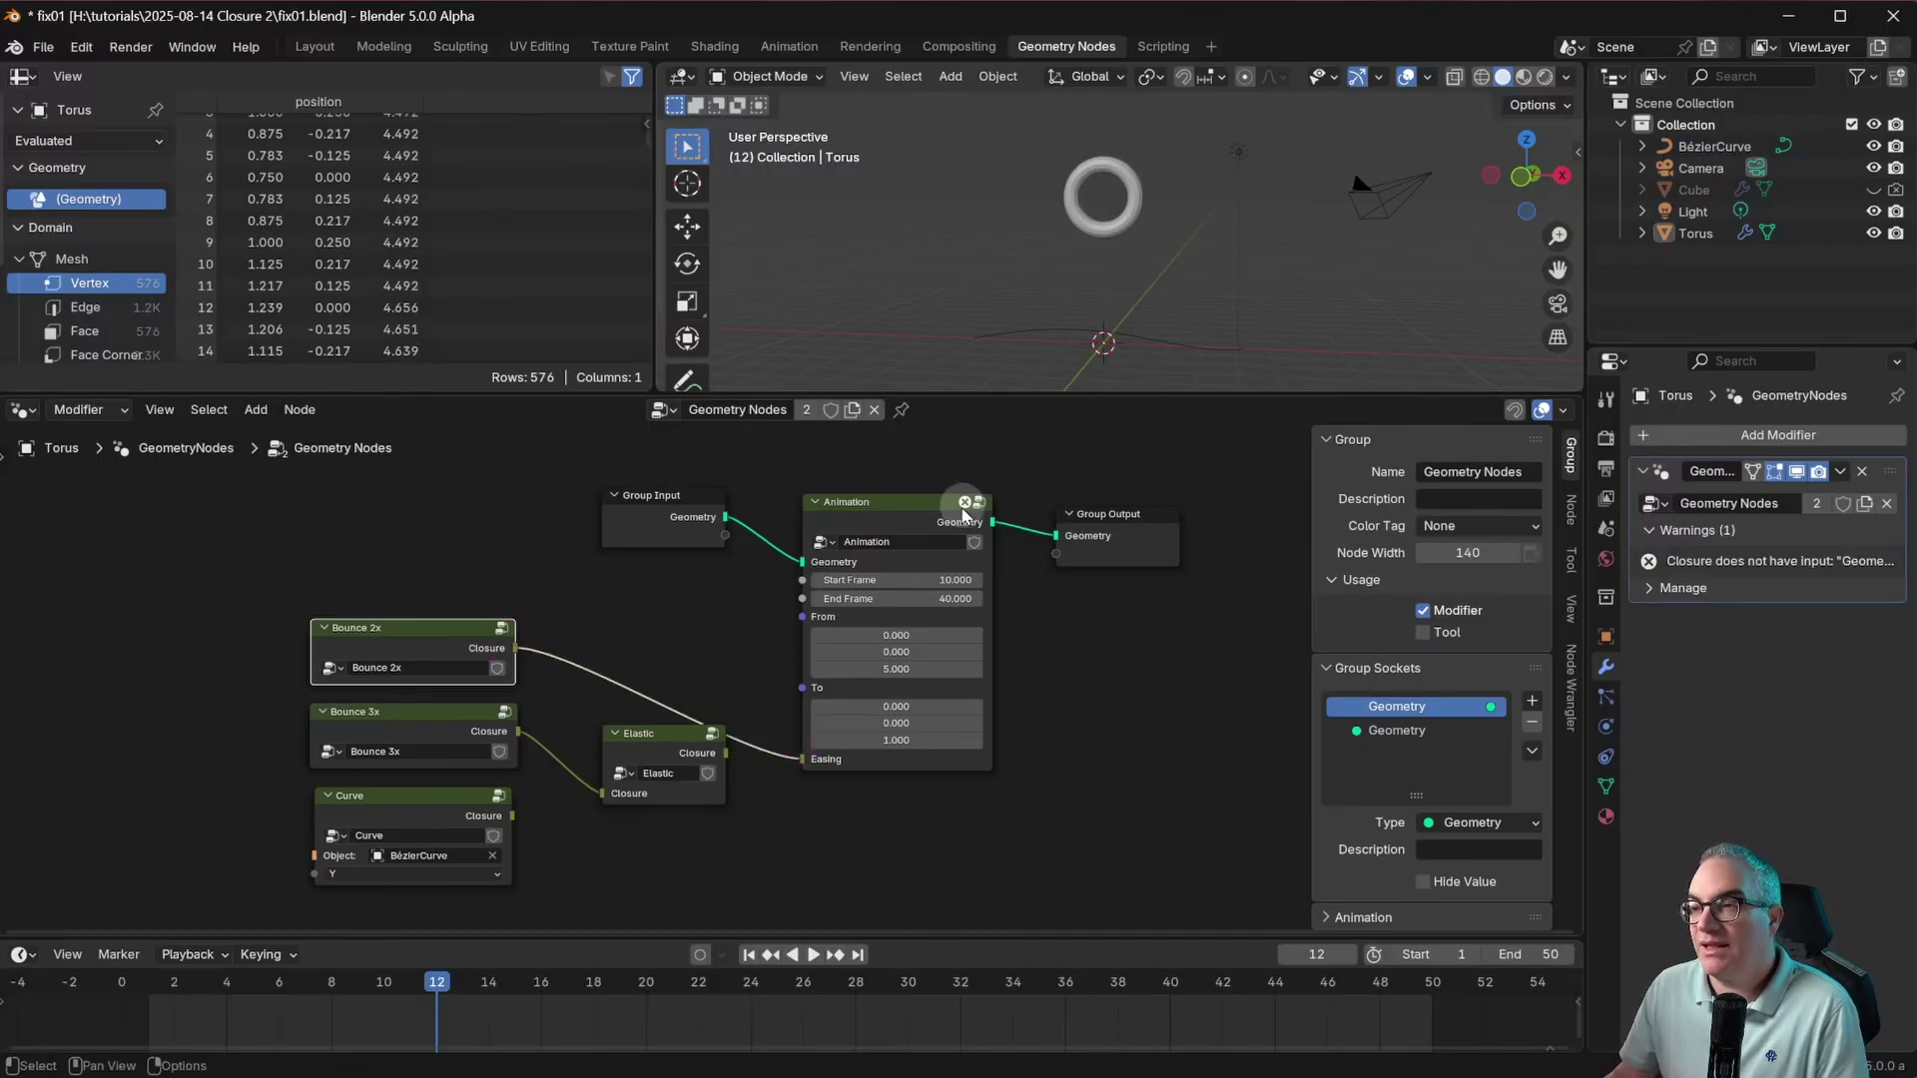
Step: Examine the warning on the Evaluate Closure node inside the Animation group and on the Animation node in the parent tree
{"action": "left_click", "coordinate": [883, 505]}
{"action": "key", "text": "Tab"}
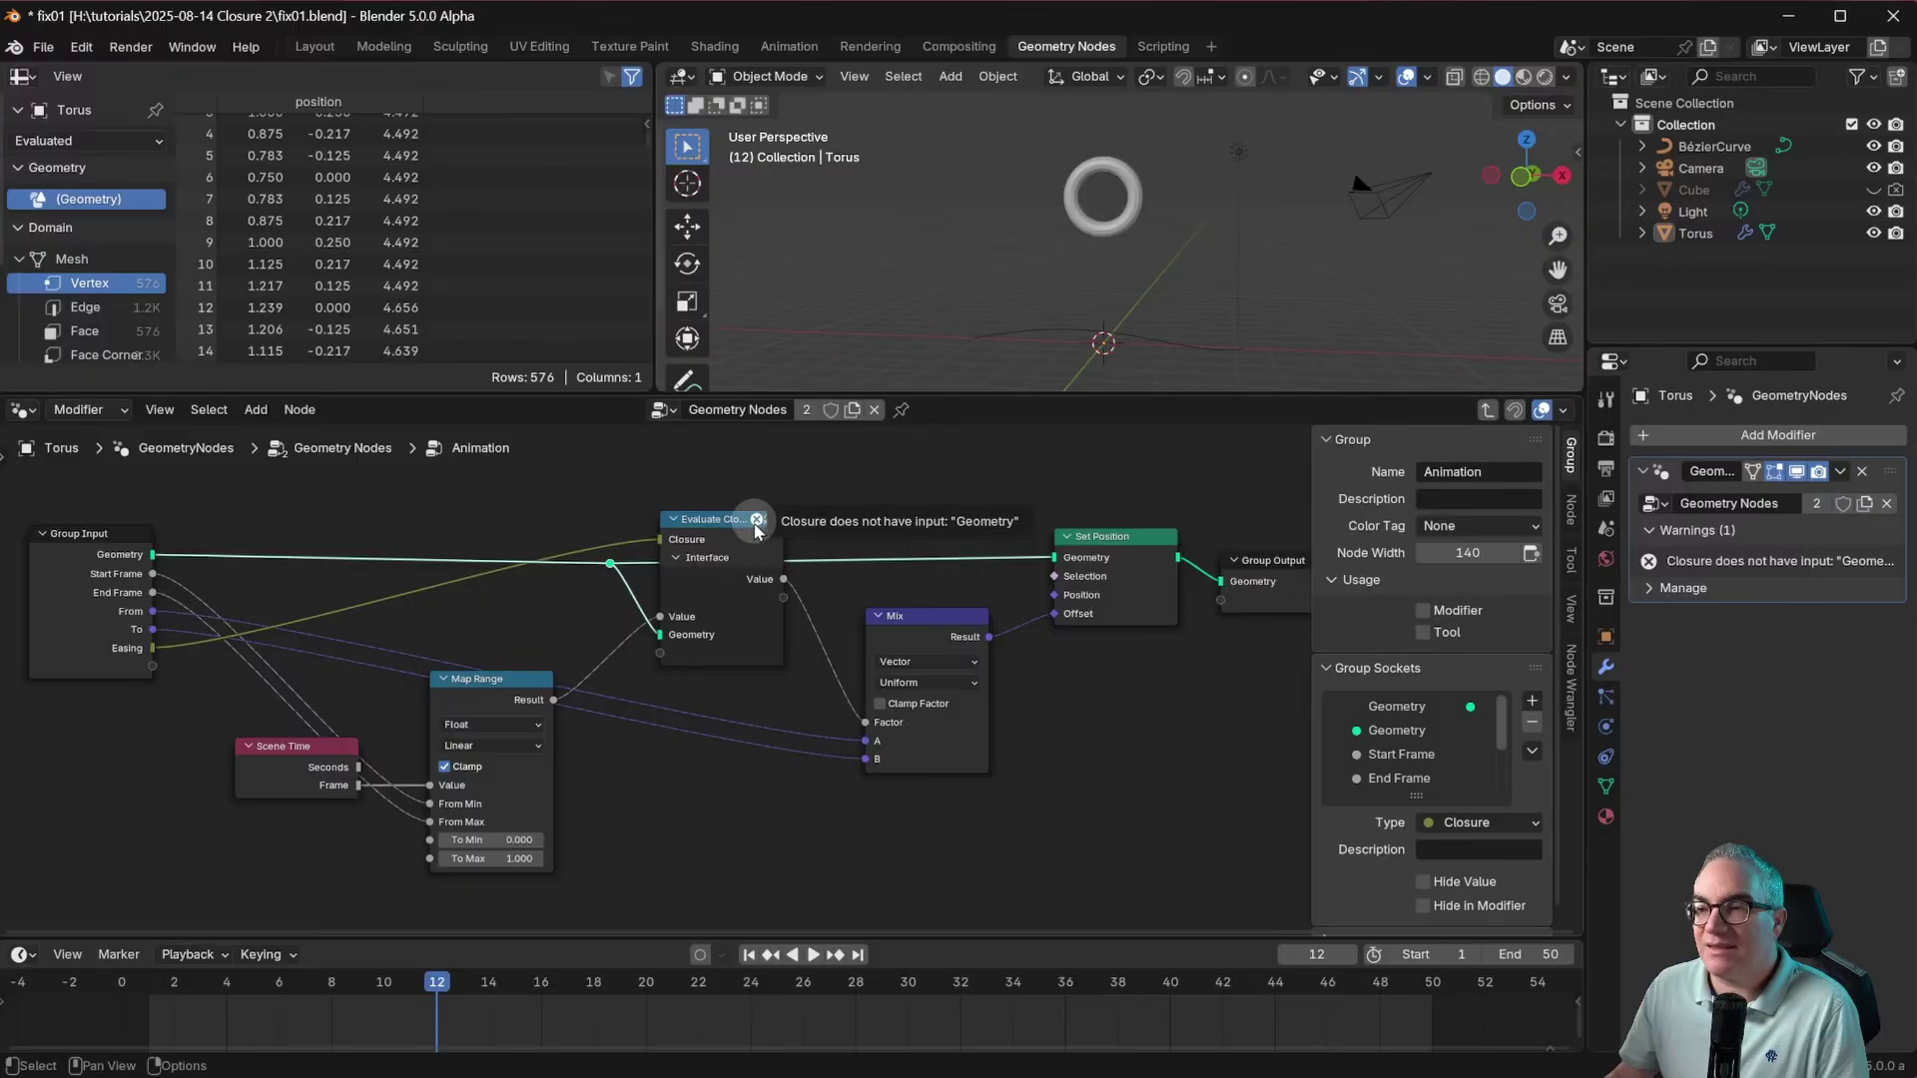
{"action": "mouse_move", "coordinate": [757, 528]}
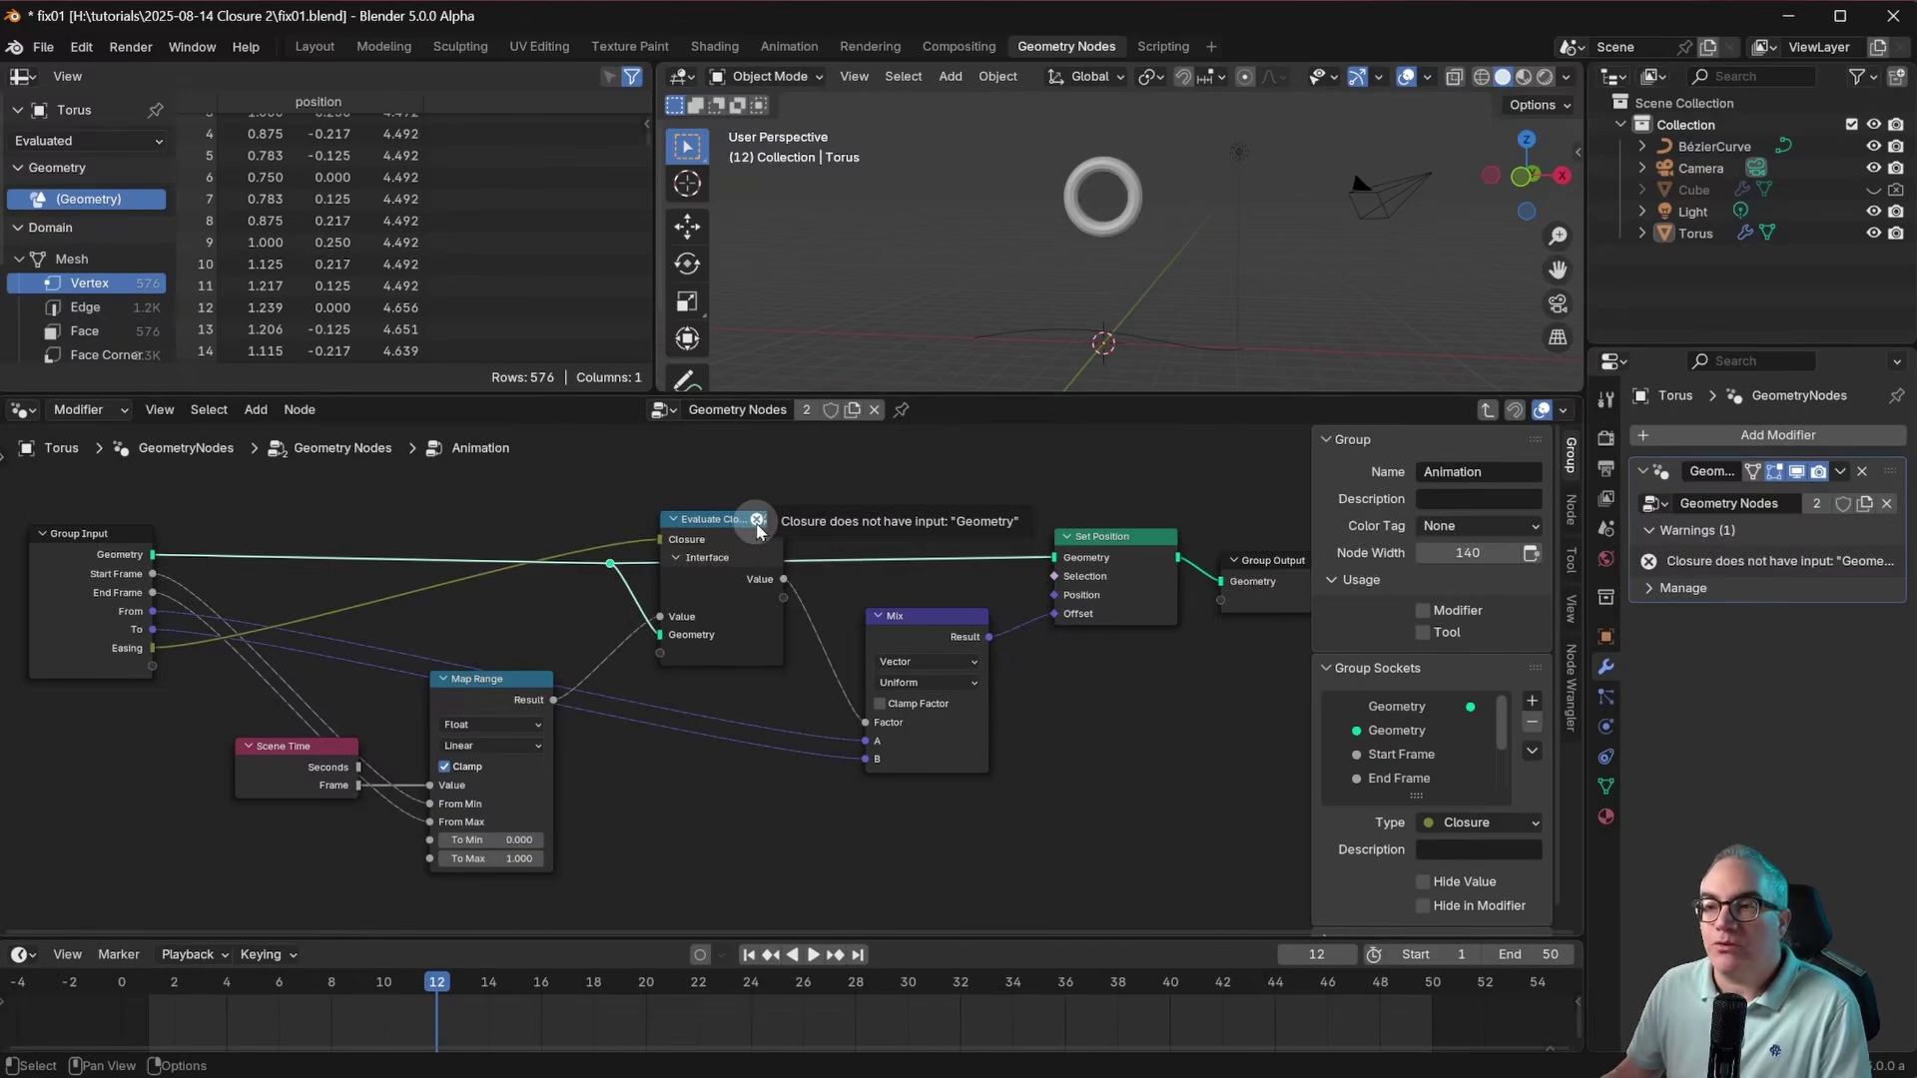
{"action": "left_click_drag", "start_coordinate": [730, 520], "coordinate": [734, 509]}
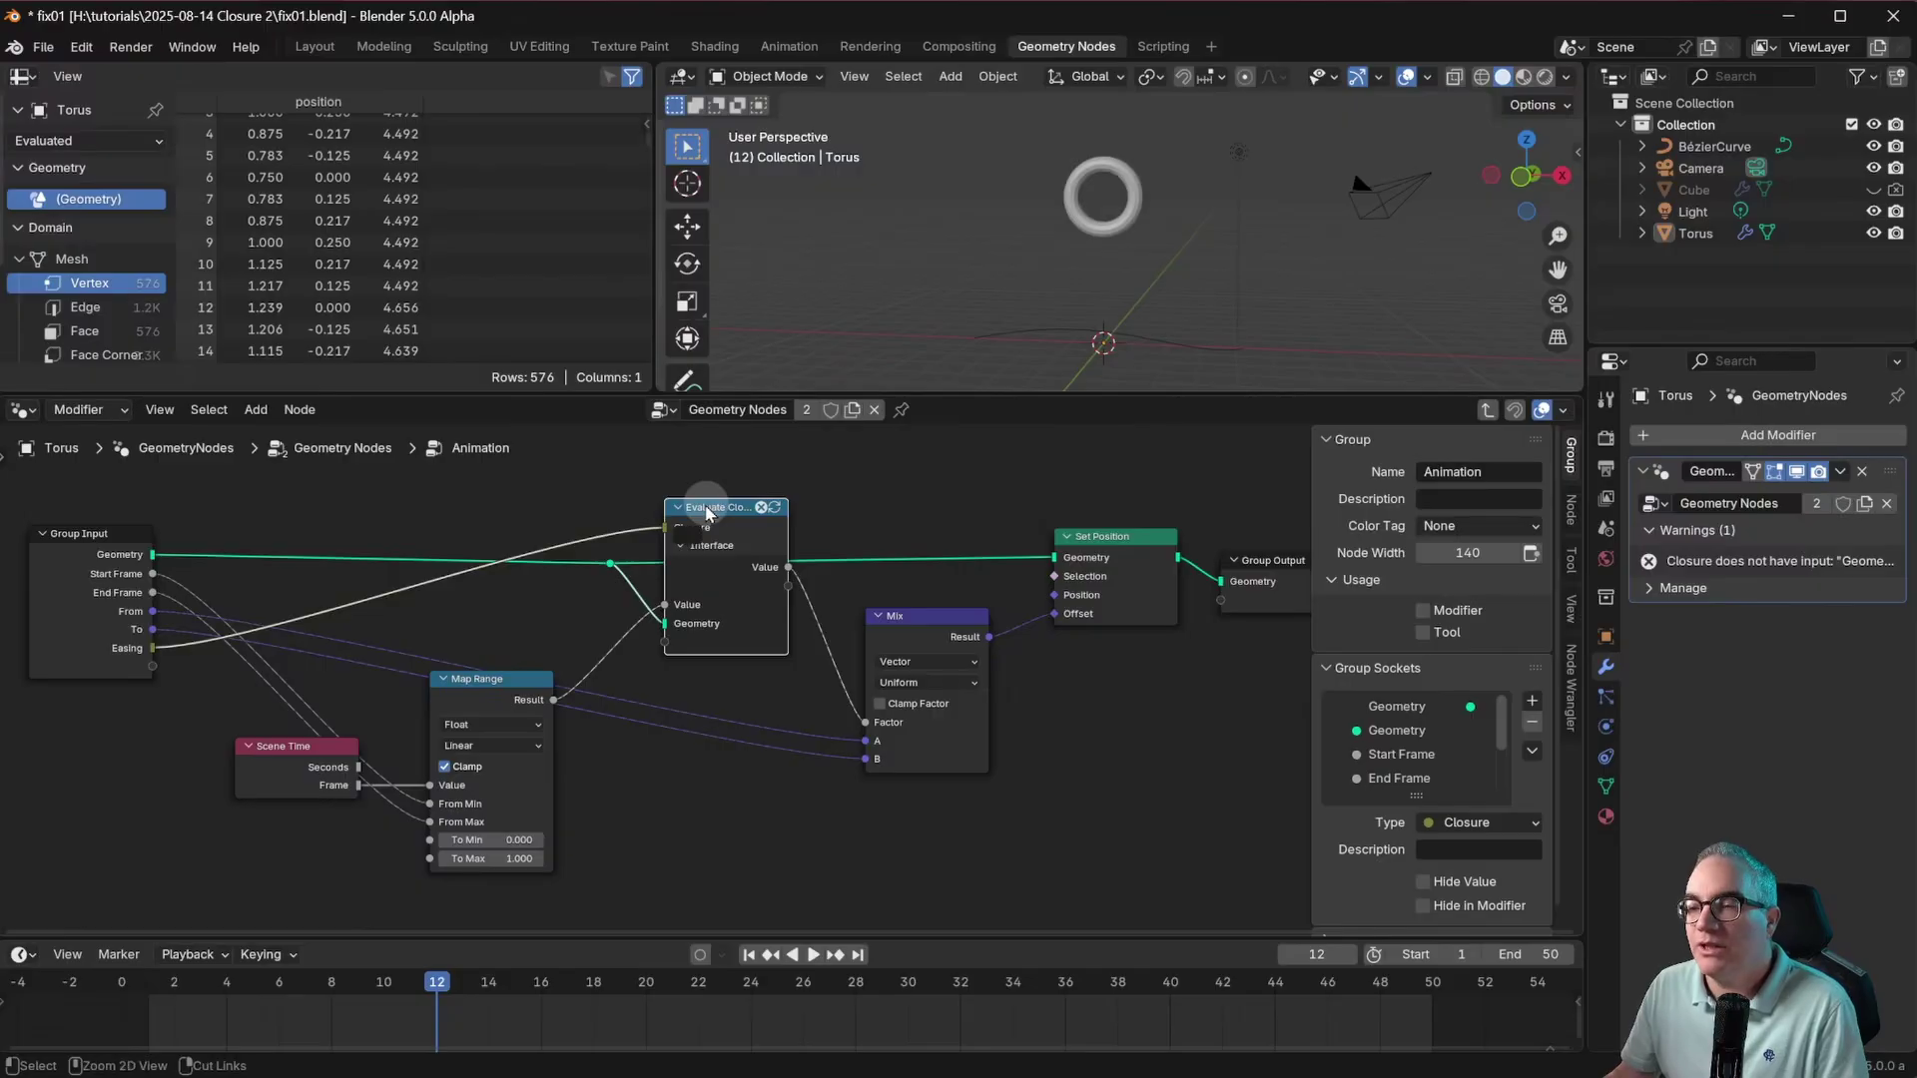
{"action": "key", "text": "ctrl+Tab"}
{"action": "mouse_move", "coordinate": [965, 505]}
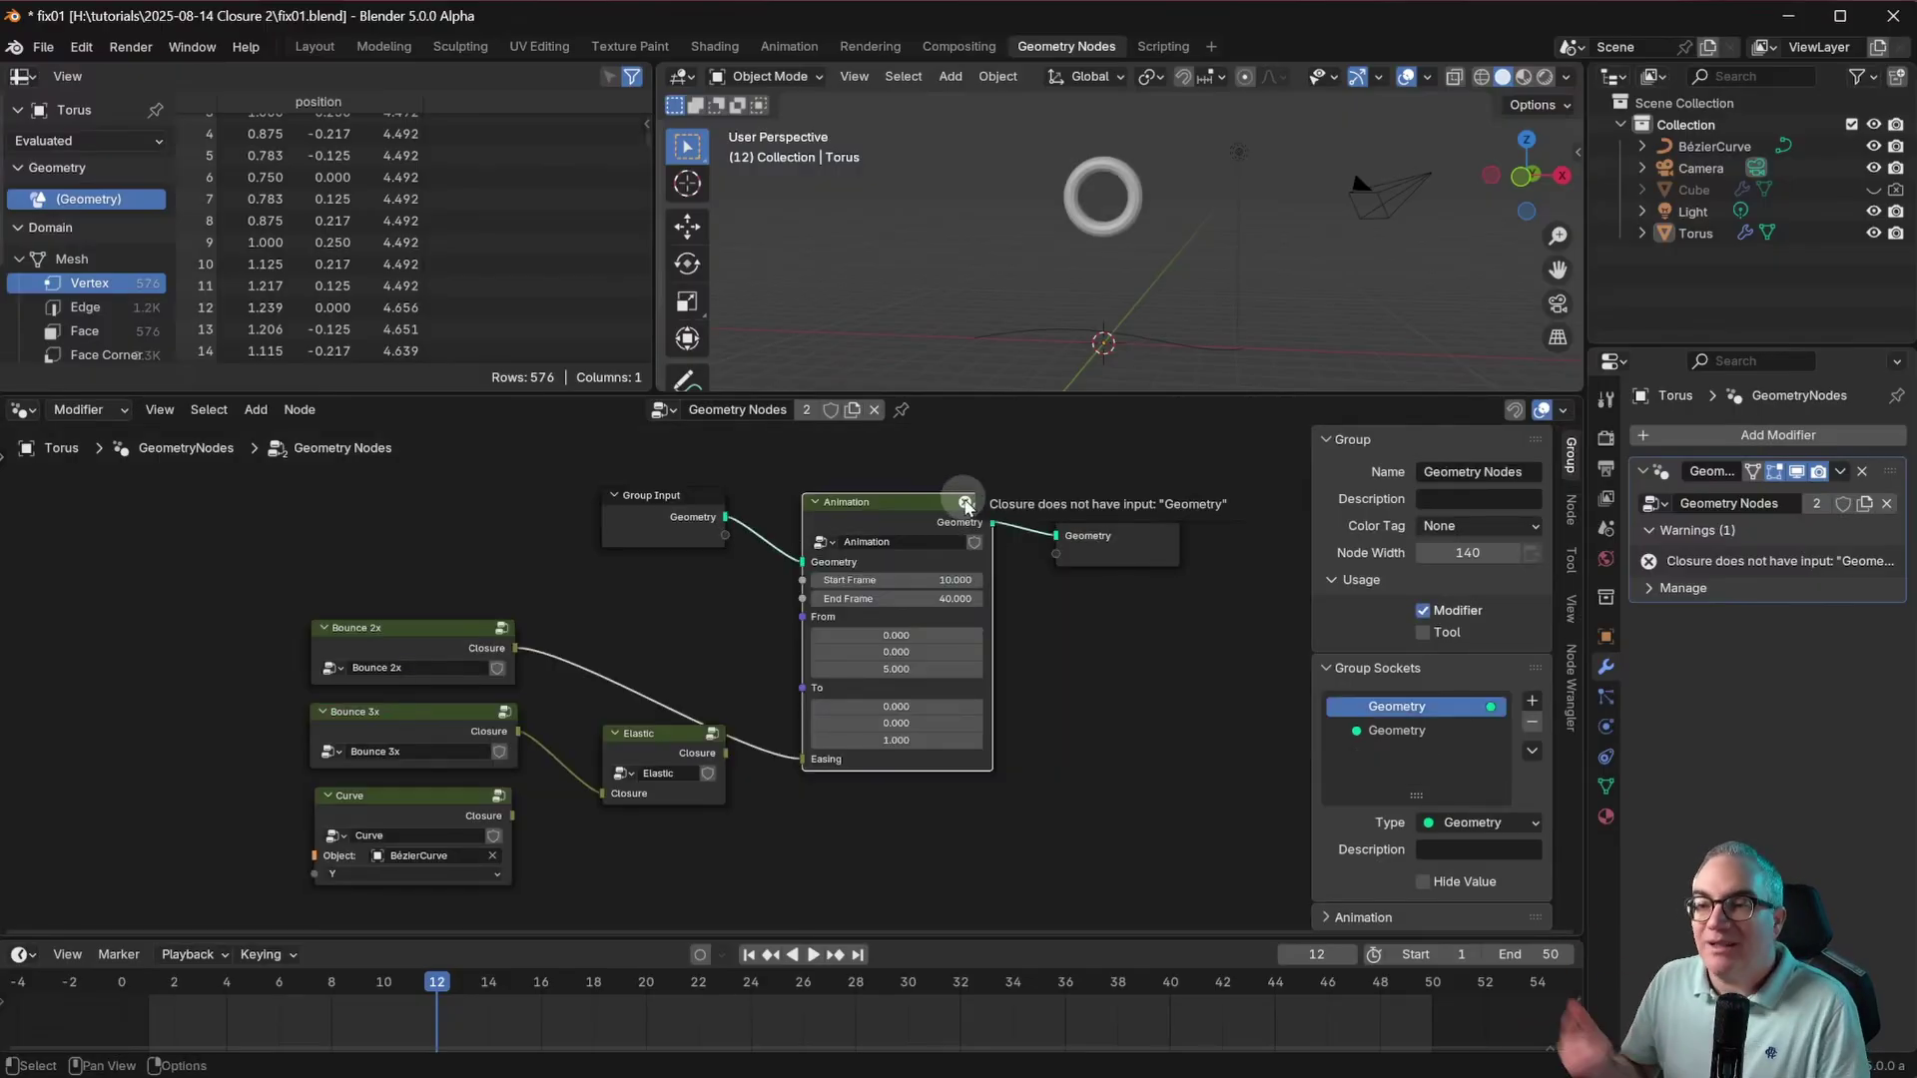
Step: Play the animation with Bounce 2x driving the easing and inspect the Animation group's Evaluate Closure node again
{"action": "left_click", "coordinate": [384, 631]}
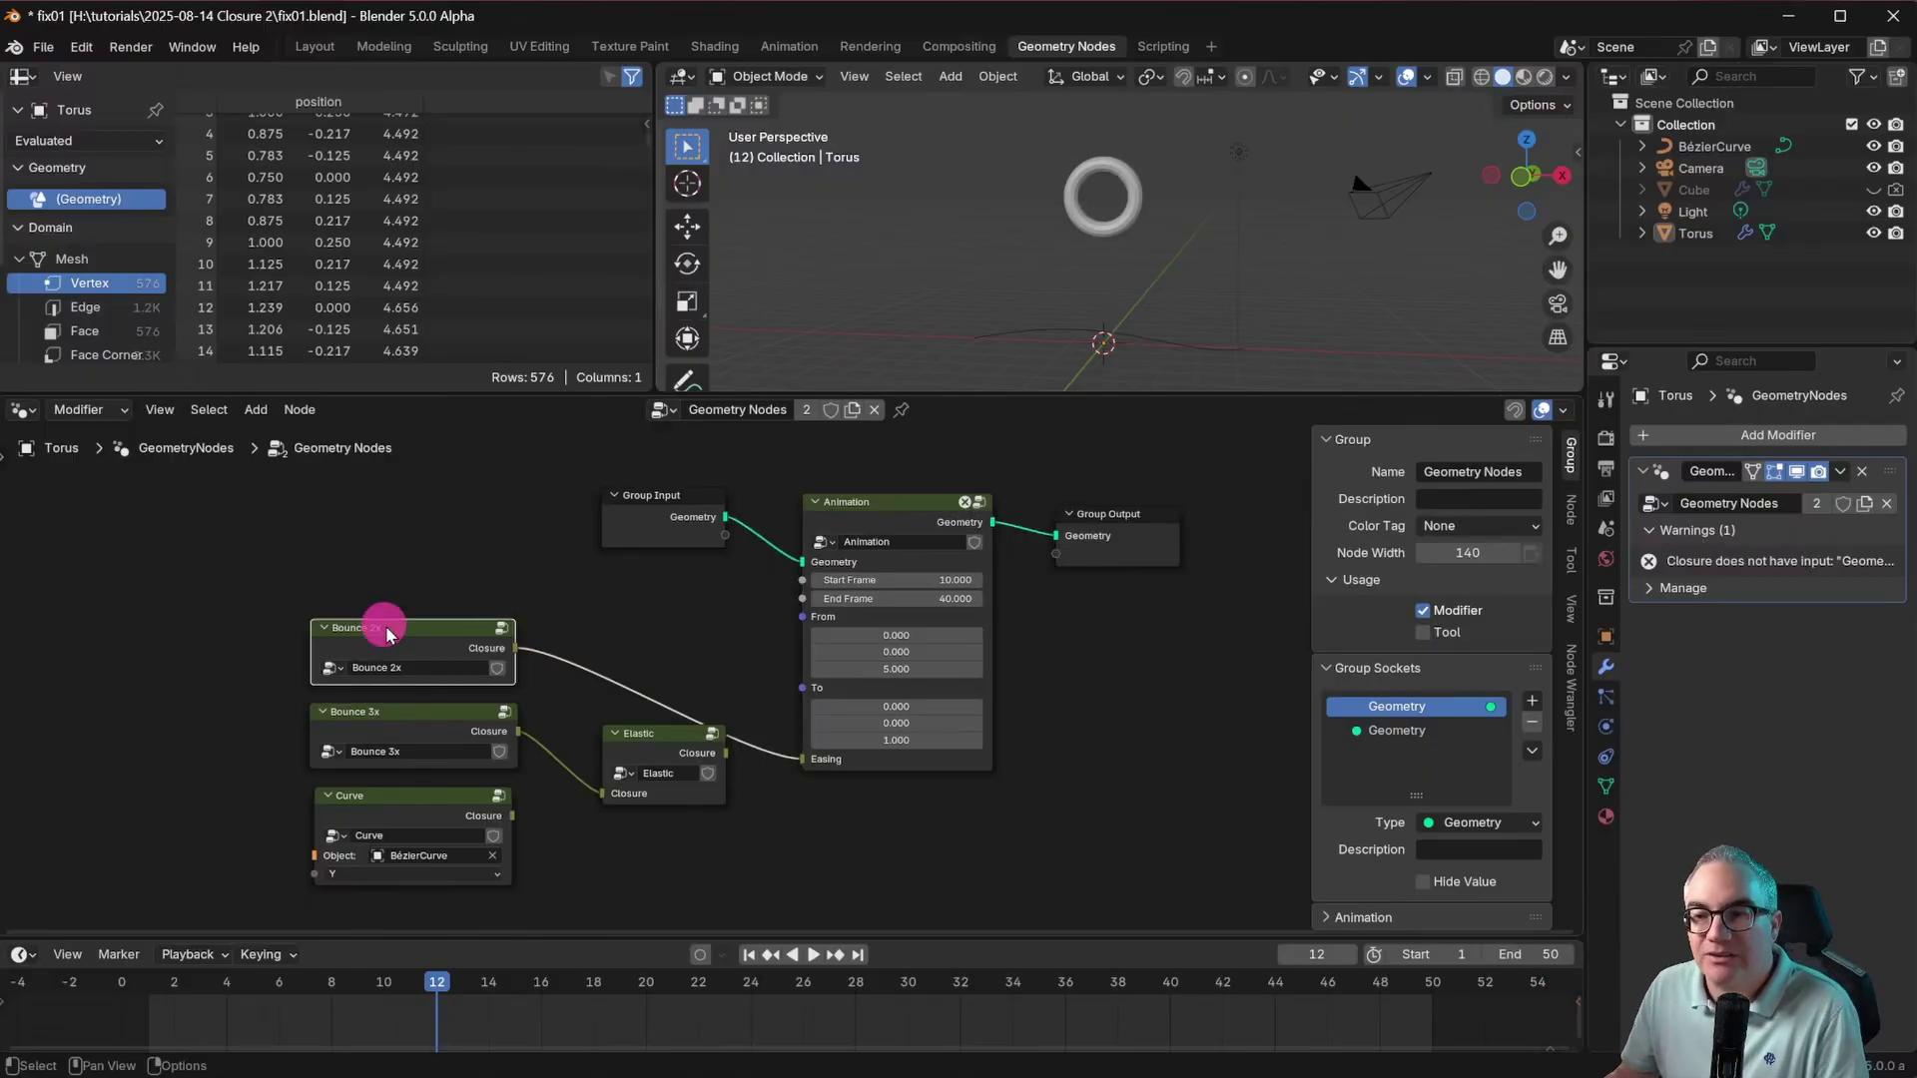
{"action": "key", "text": "space"}
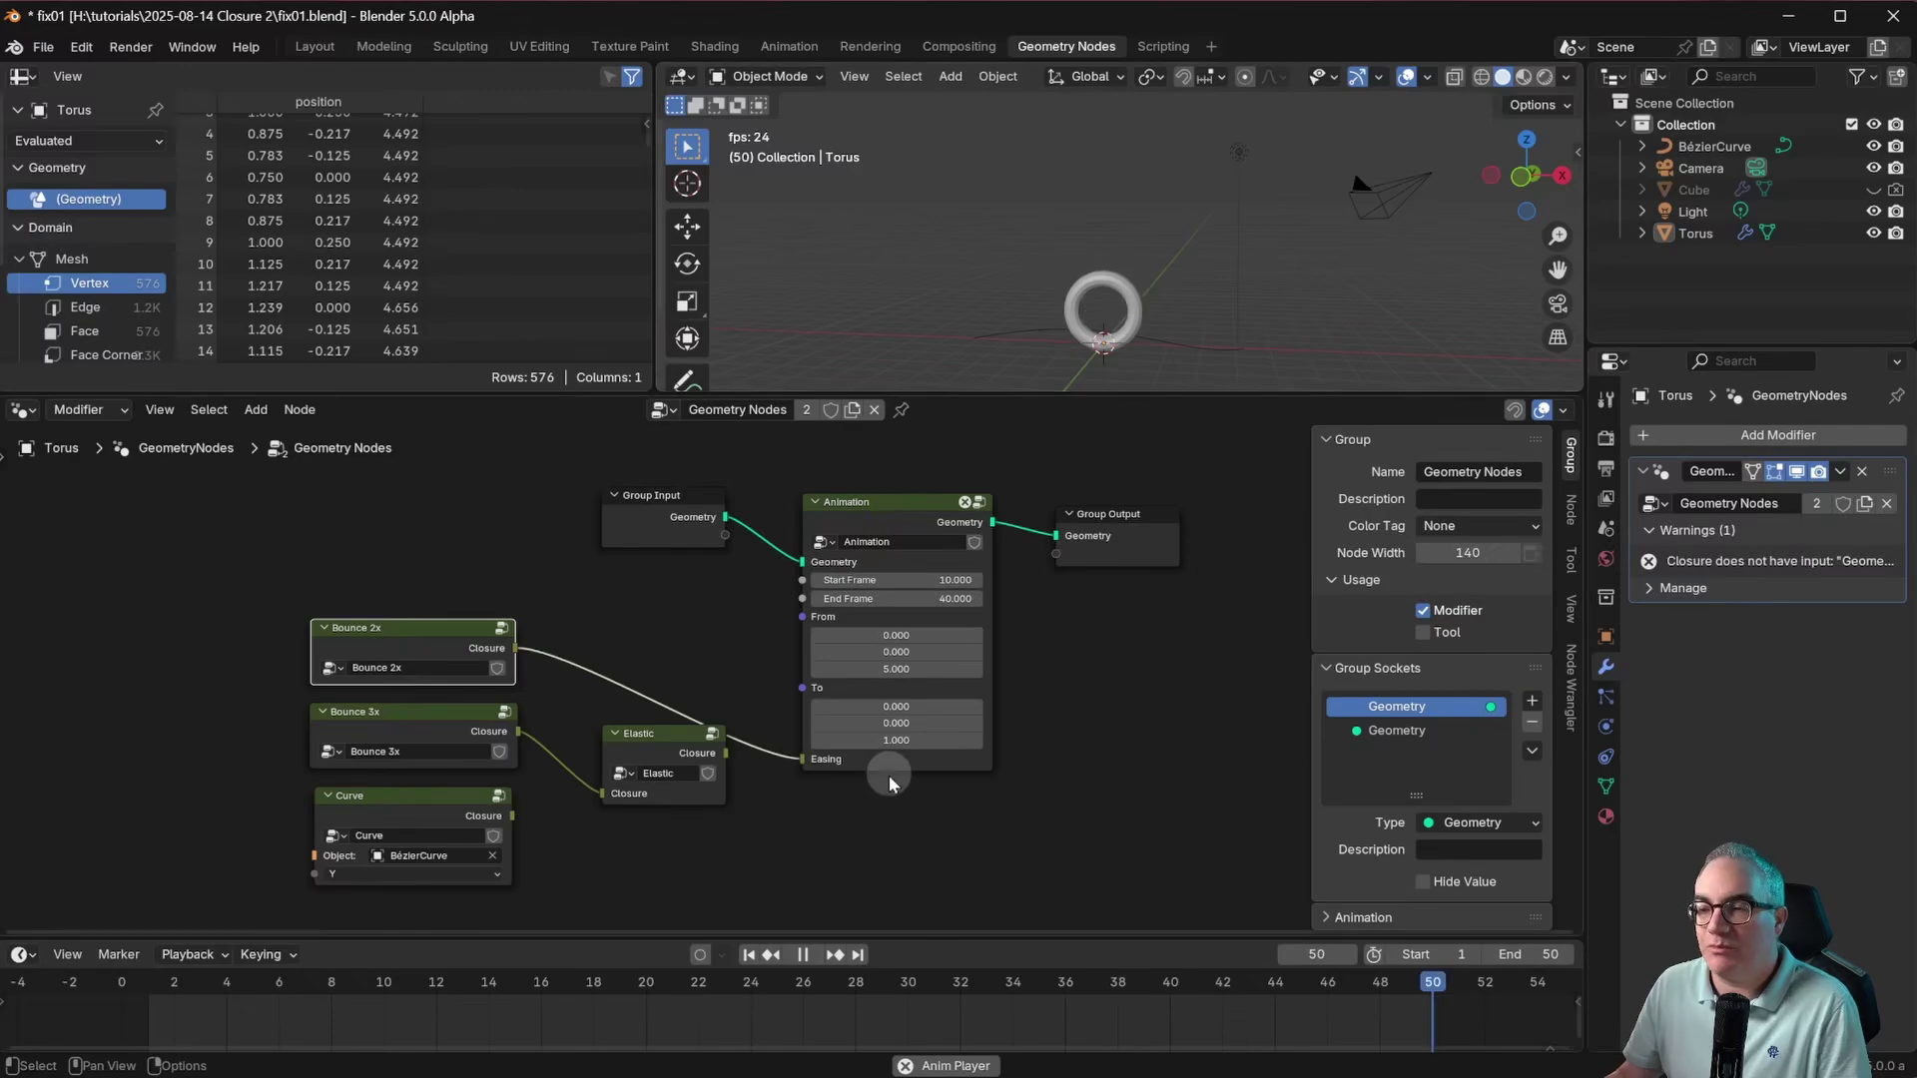
{"action": "key", "text": "space"}
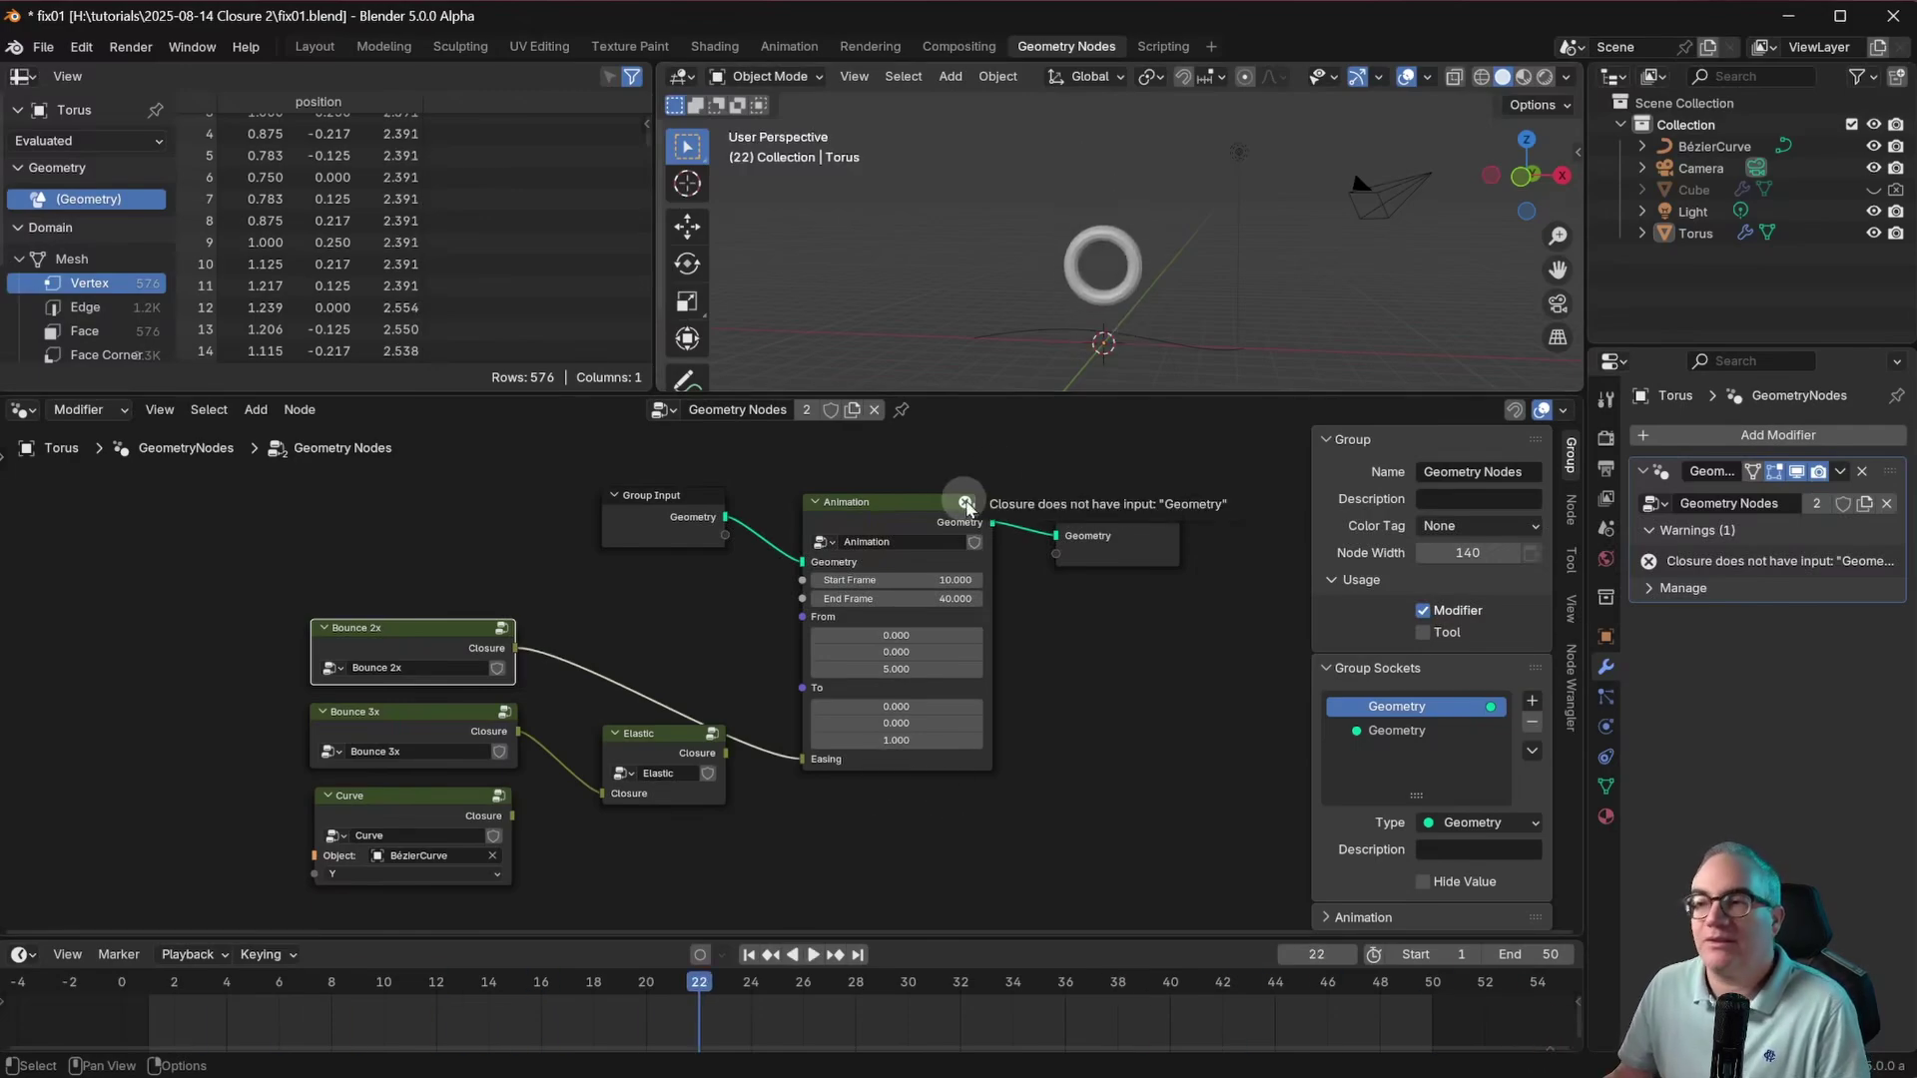
{"action": "left_click", "coordinate": [923, 502]}
{"action": "double_click", "coordinate": [922, 501]}
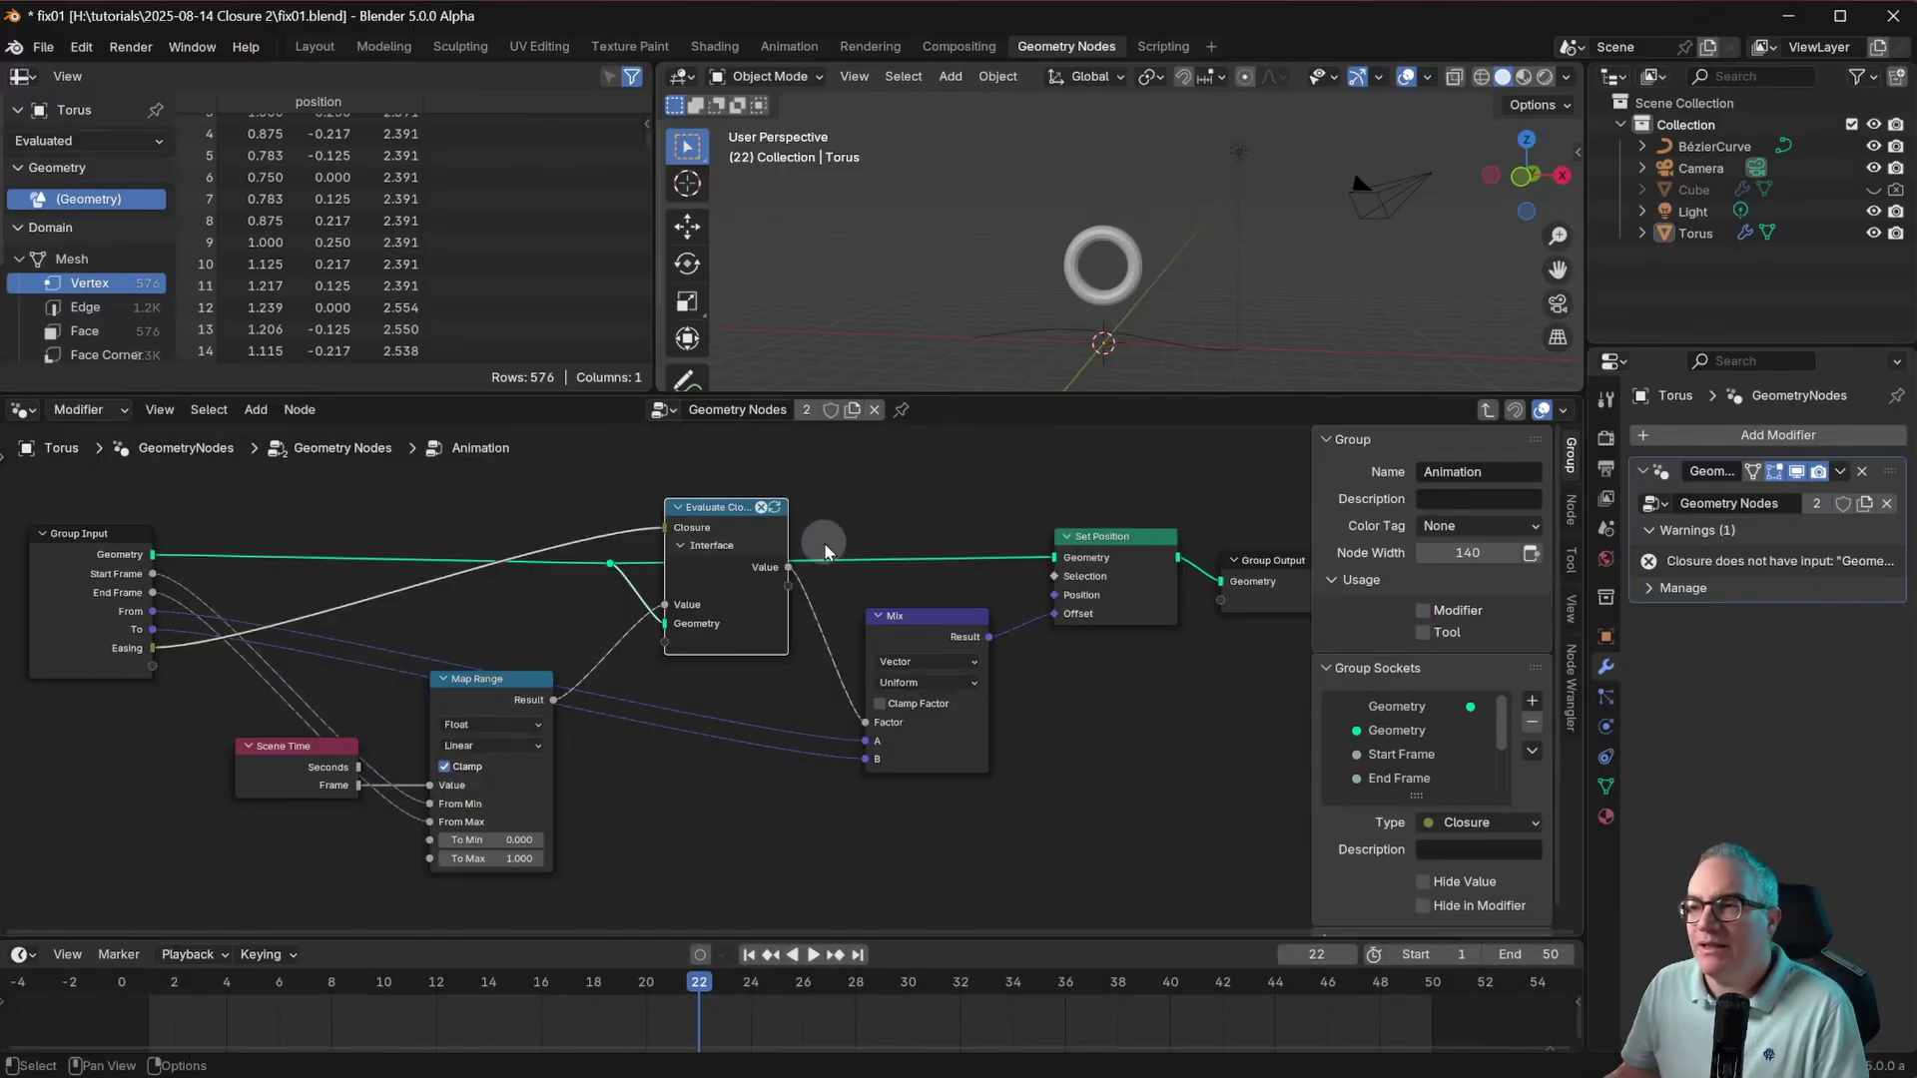
{"action": "key", "text": "Tab"}
Step: Move the Elastic node slightly upward and reconnect its Closure output to the Animation node's Easing input
{"action": "mouse_move", "coordinate": [657, 732]}
{"action": "left_mouse_down"}
{"action": "mouse_move", "coordinate": [817, 749]}
{"action": "mouse_move", "coordinate": [652, 699]}
{"action": "left_mouse_up"}
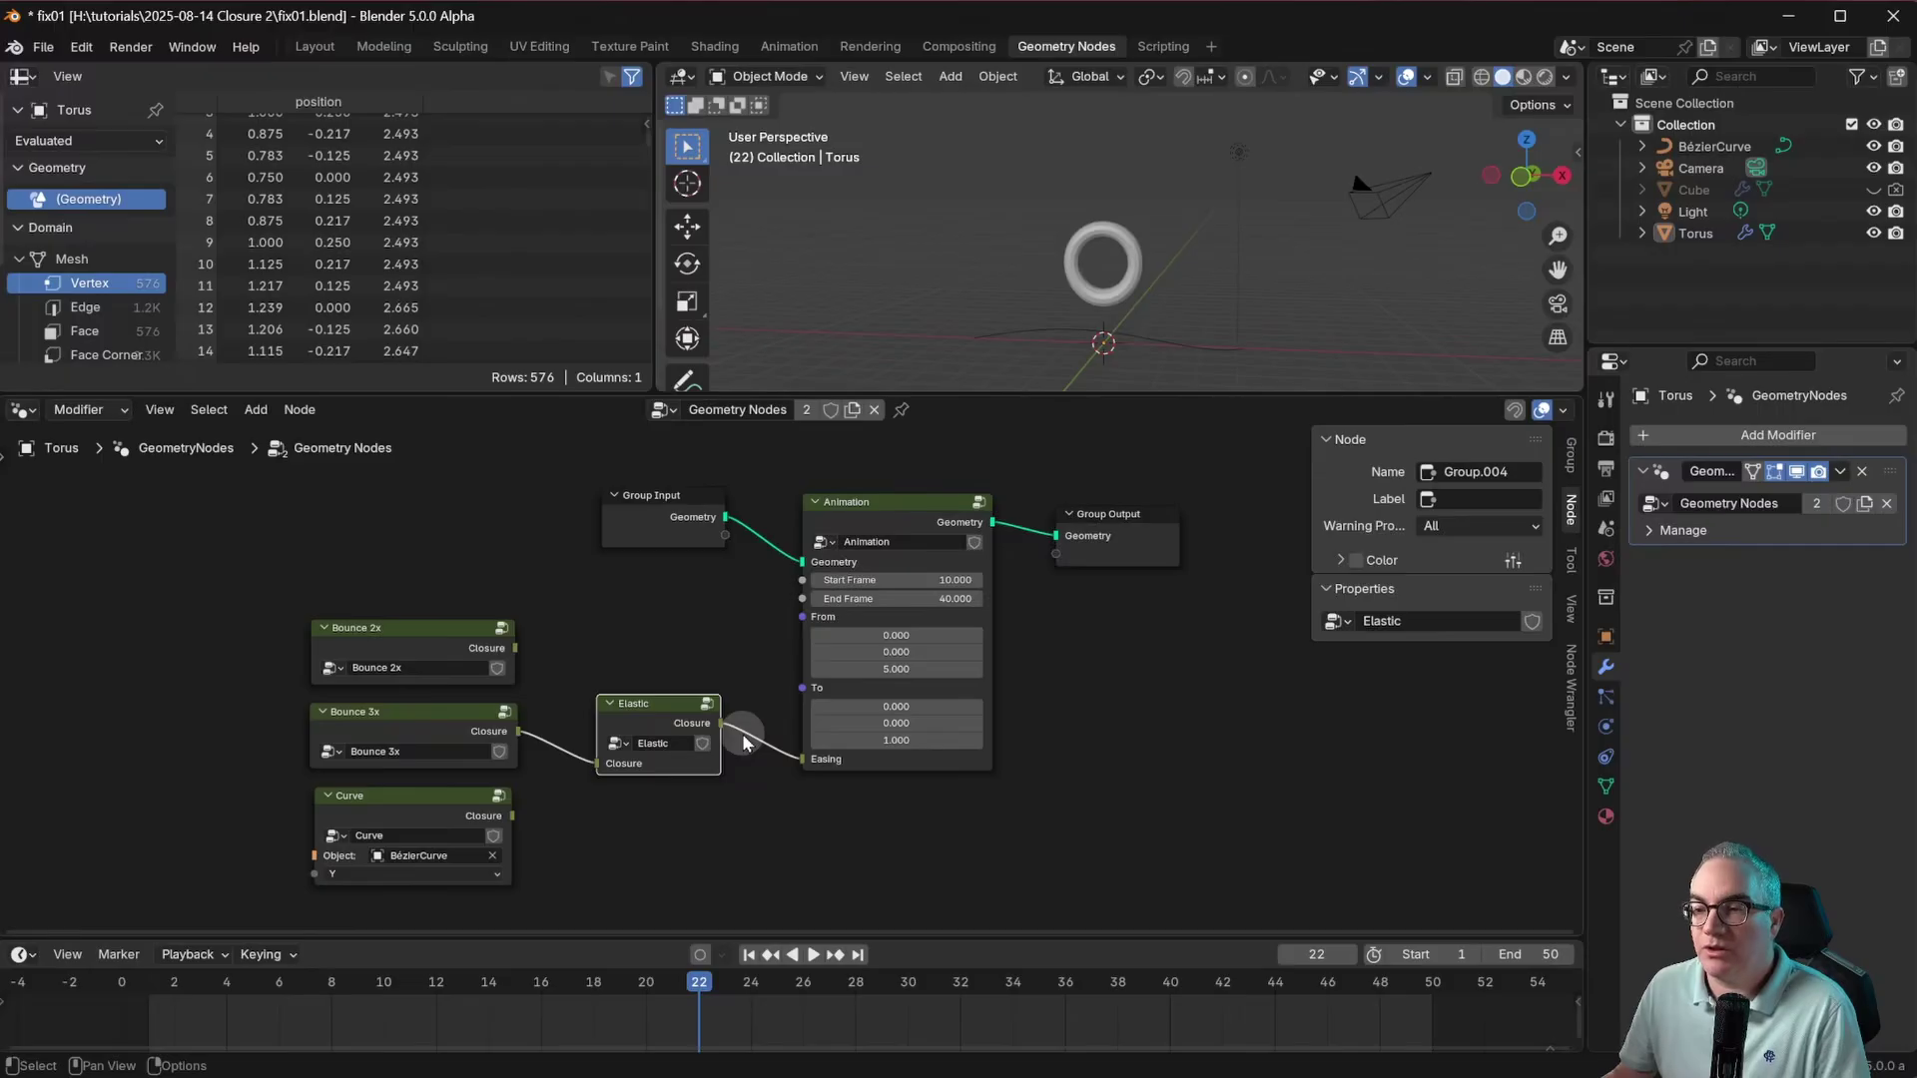
{"action": "left_click", "coordinate": [894, 505]}
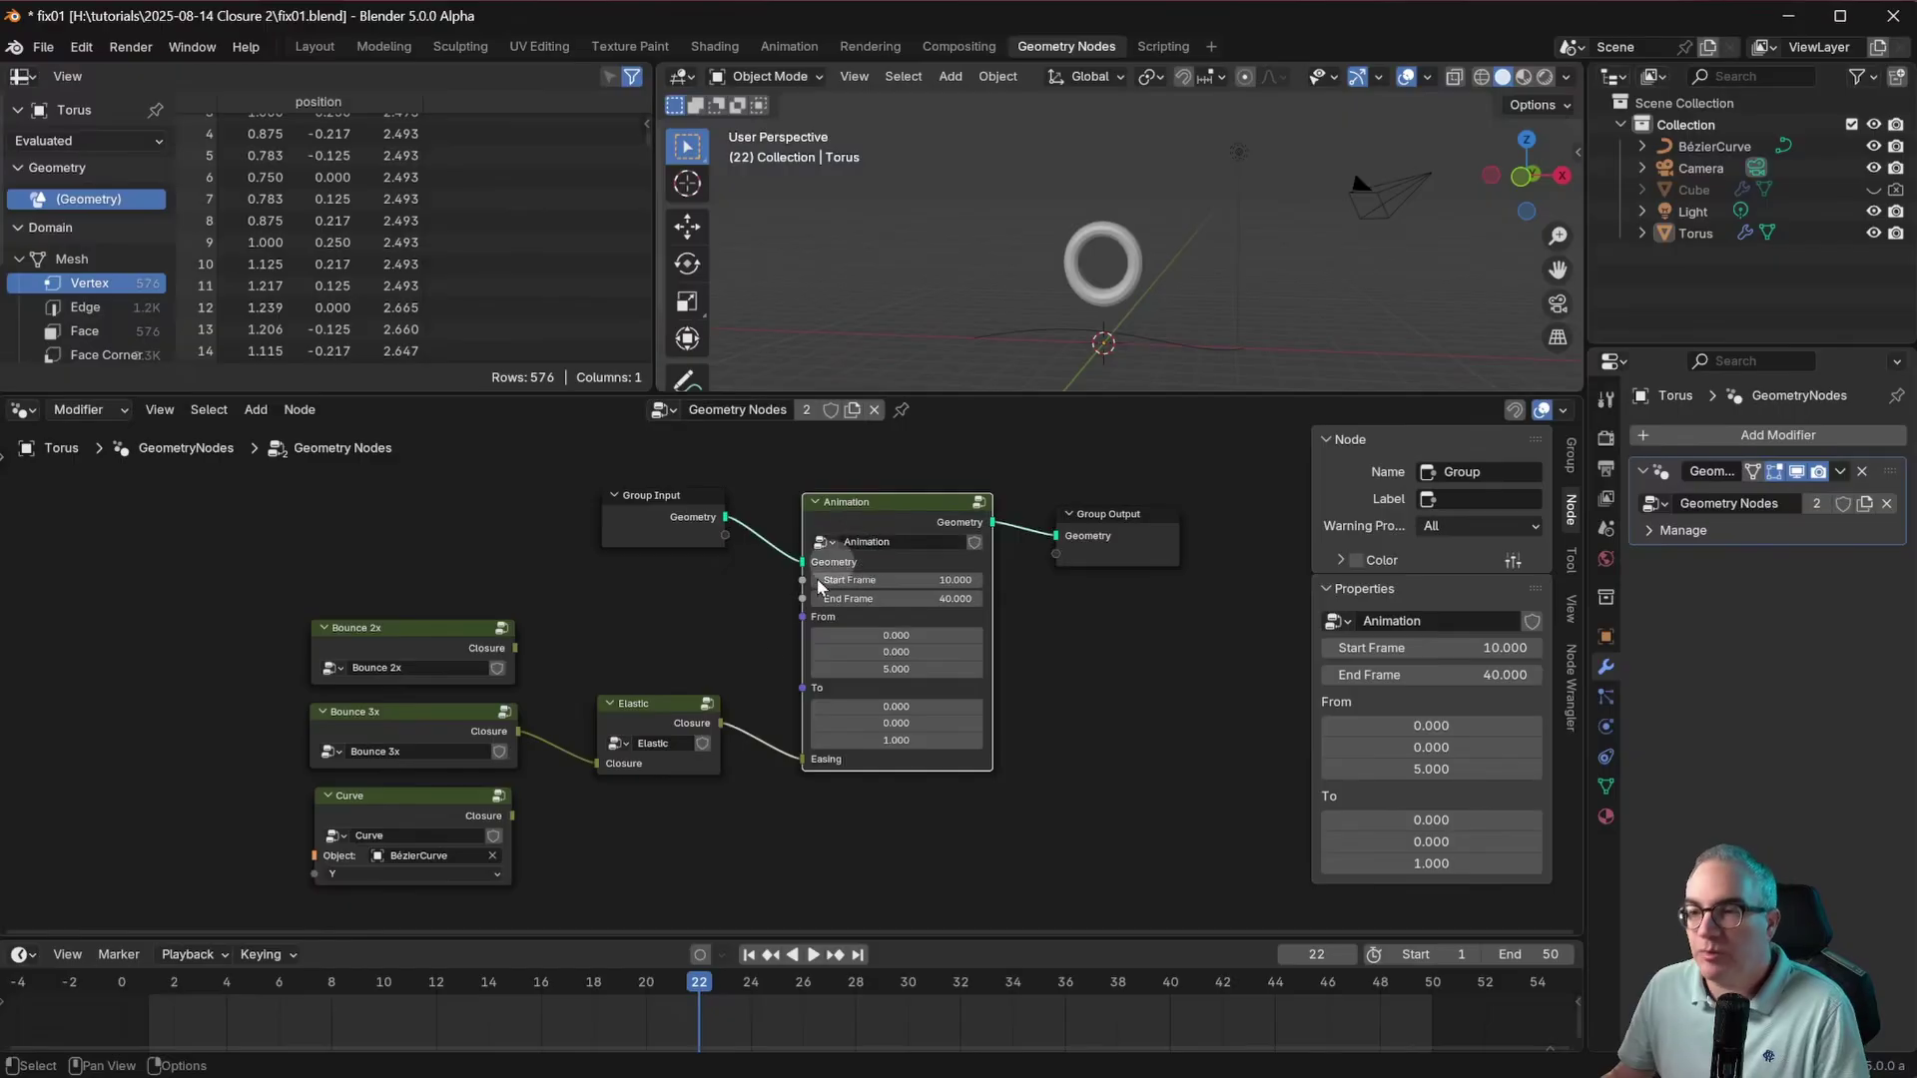
{"action": "left_click", "coordinate": [644, 703]}
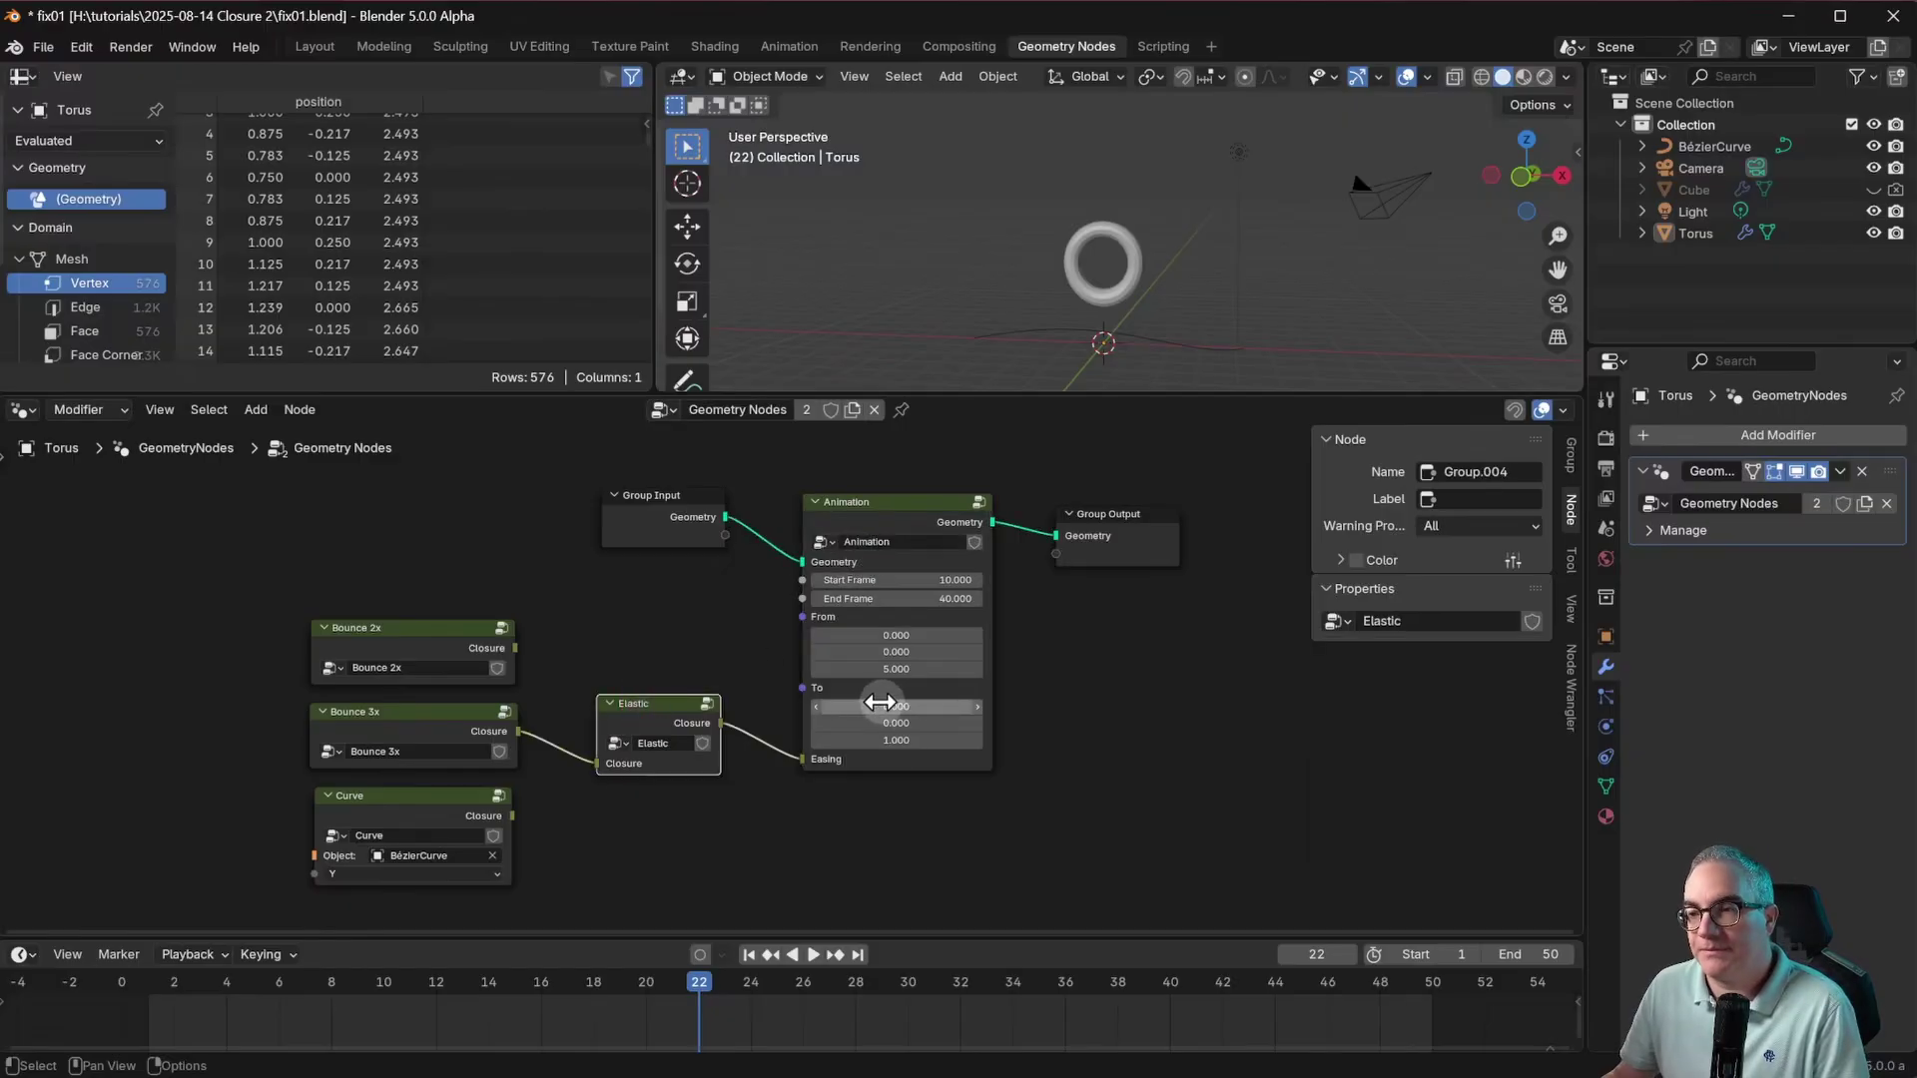
Step: Examine the Animation group's Group Input sockets and how they link to the Evaluate Closure, Map Range and Mix nodes
{"action": "left_click", "coordinate": [891, 504]}
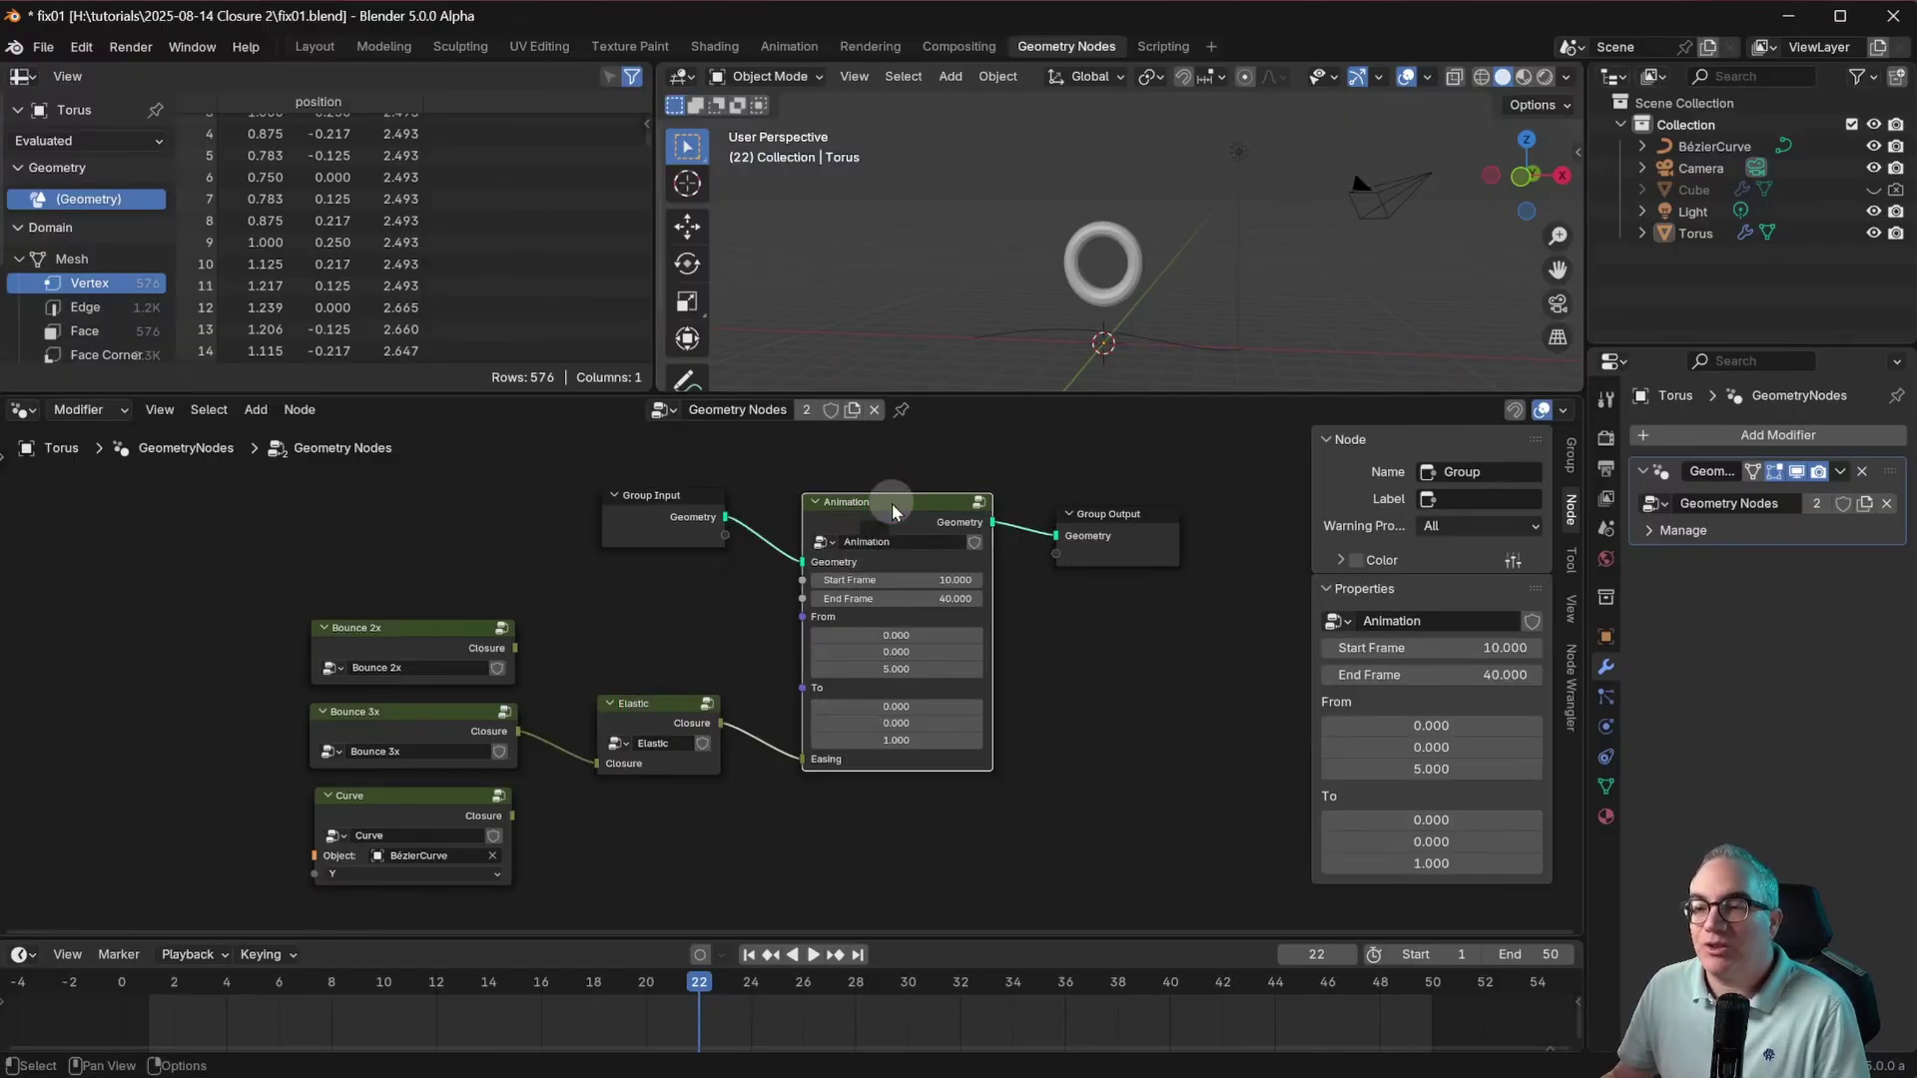
{"action": "key", "text": "Tab"}
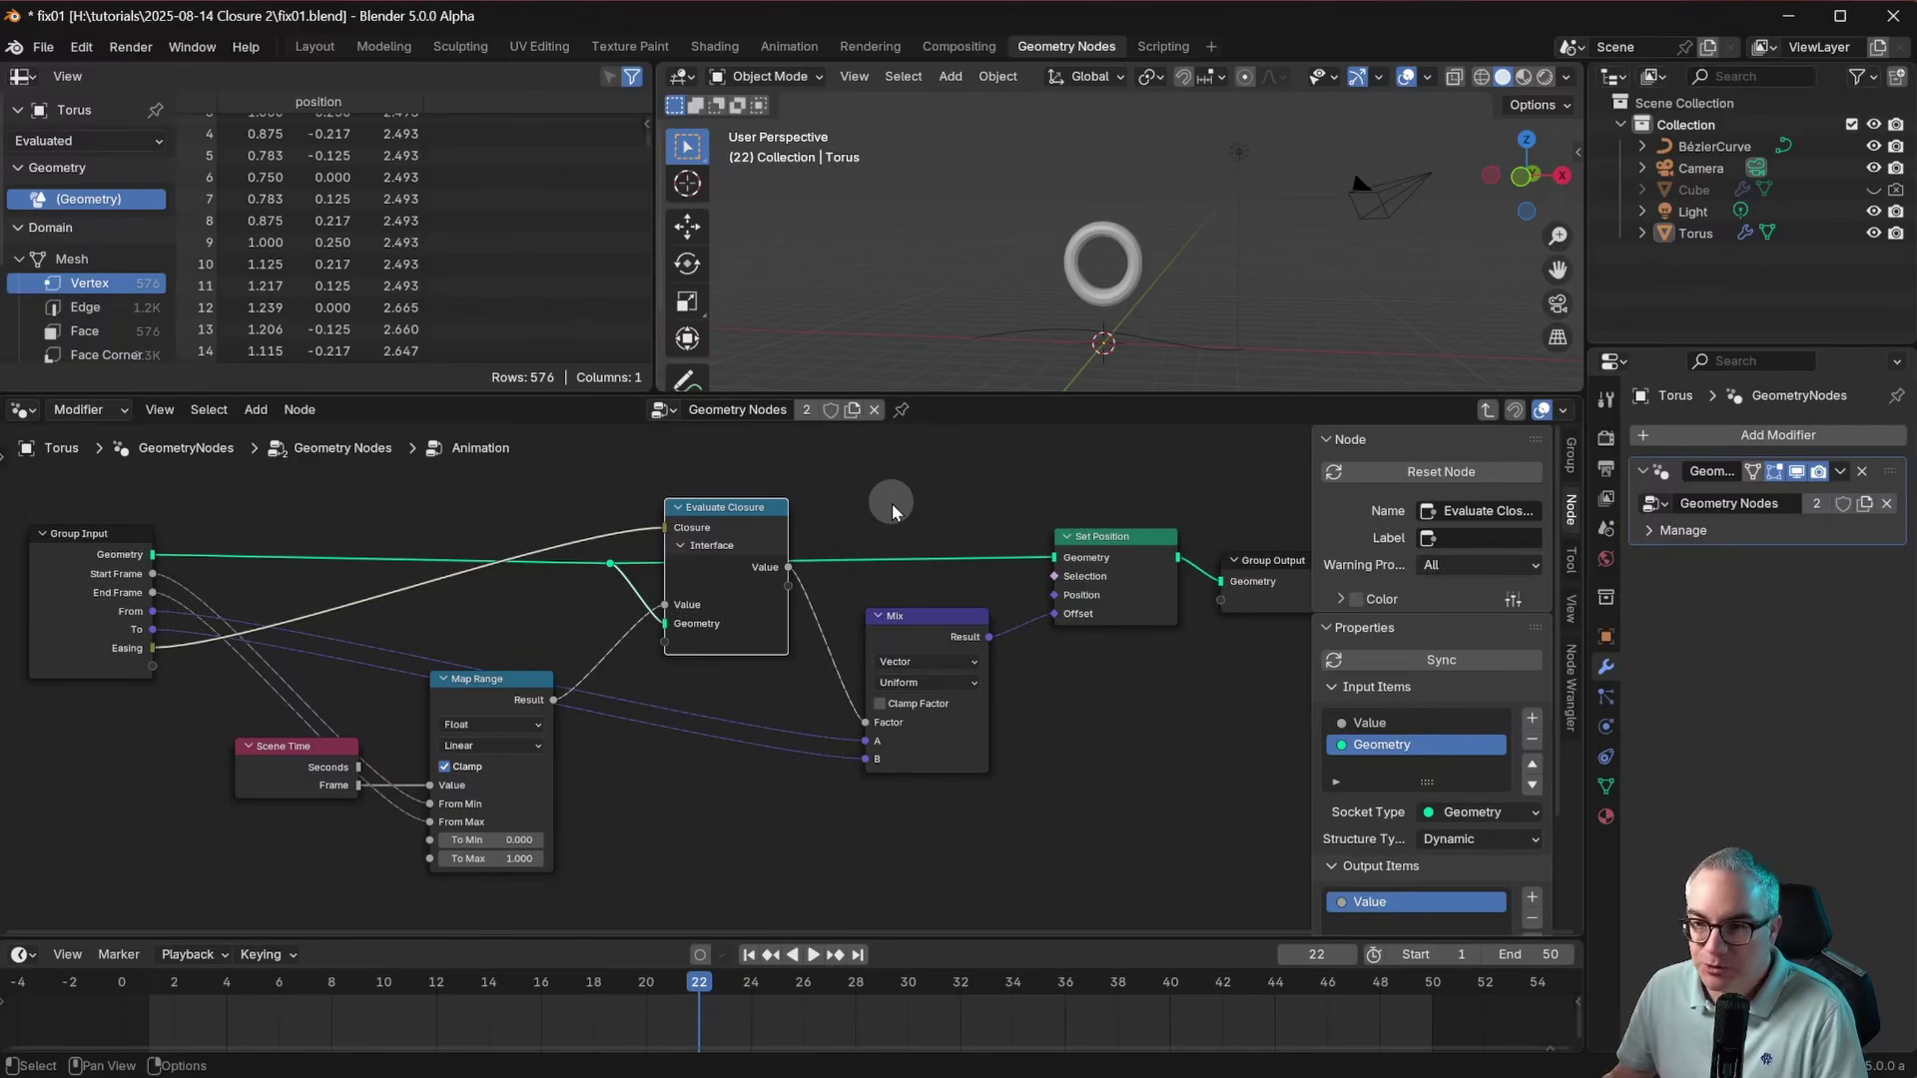
{"action": "scroll", "coordinate": [824, 577], "scroll_direction": "down", "scroll_amount": 1}
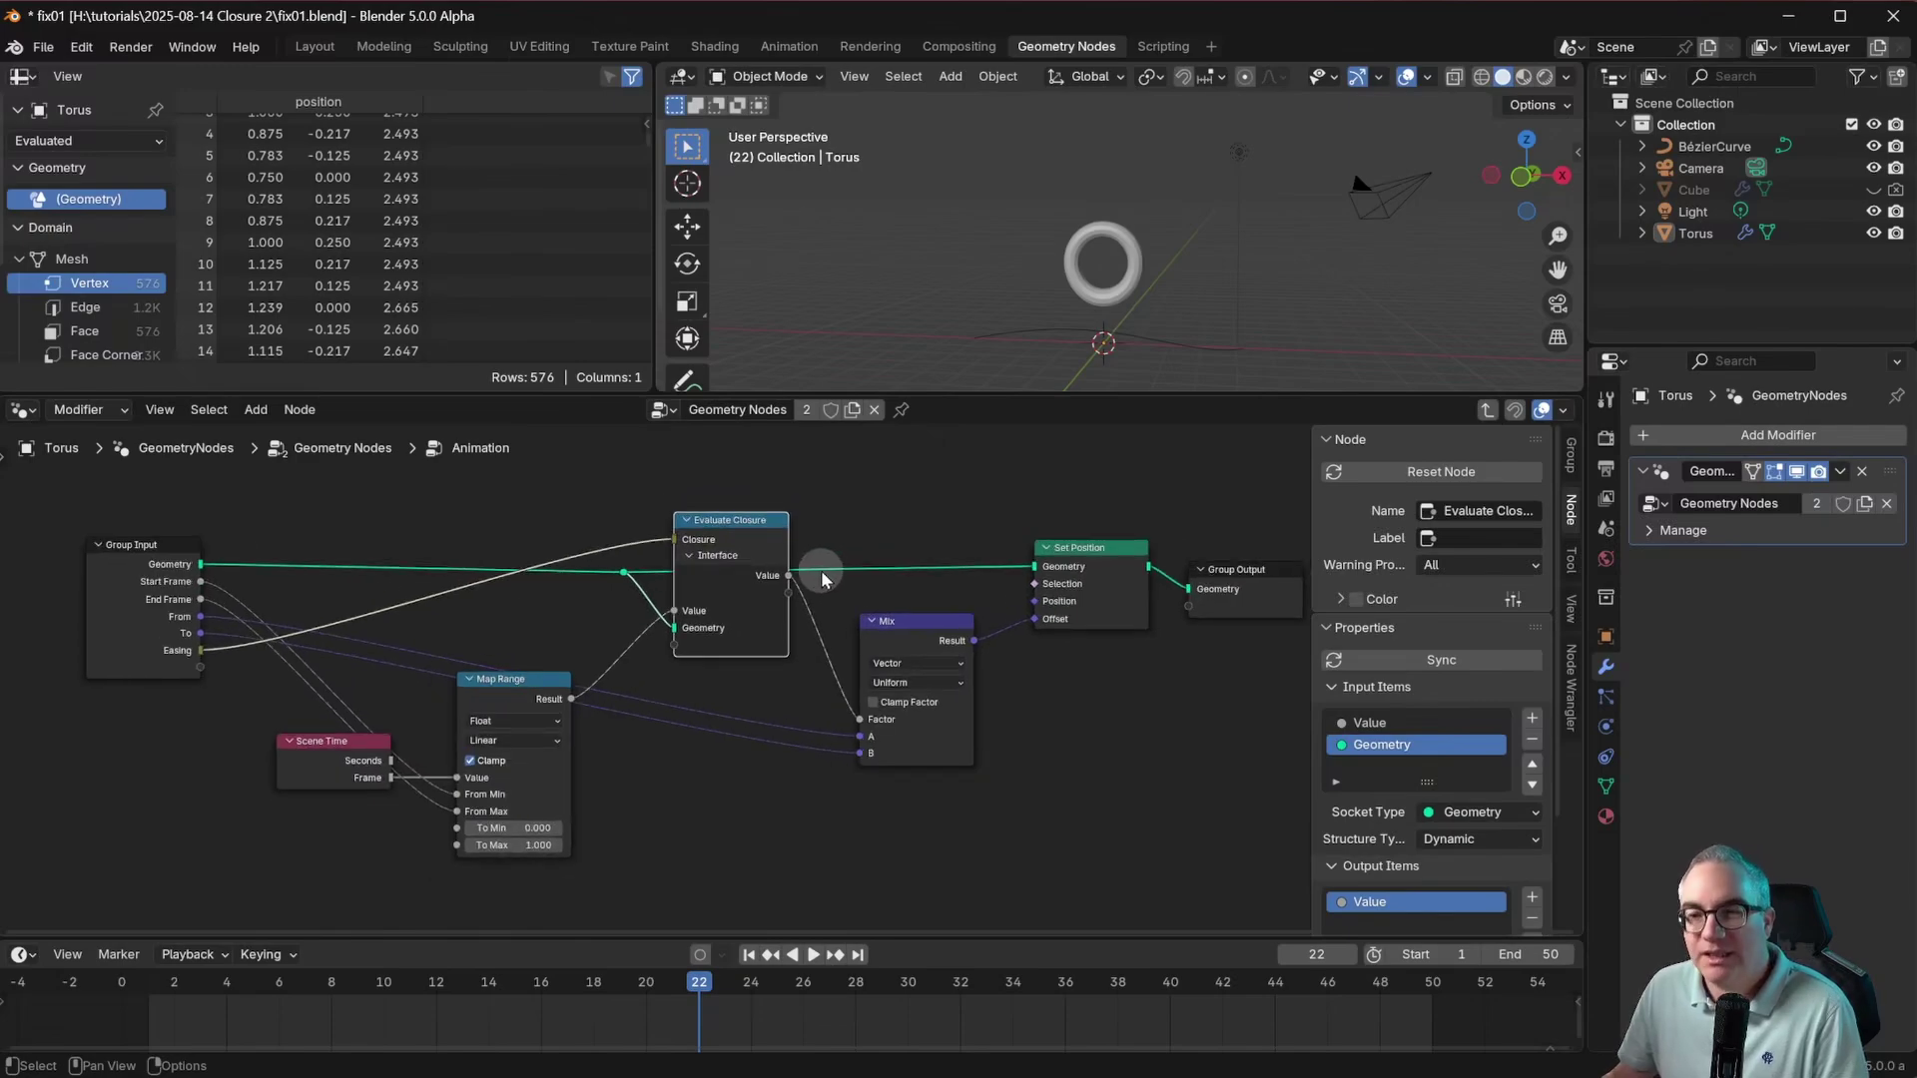
{"action": "scroll", "coordinate": [778, 579], "scroll_direction": "down", "scroll_amount": 2}
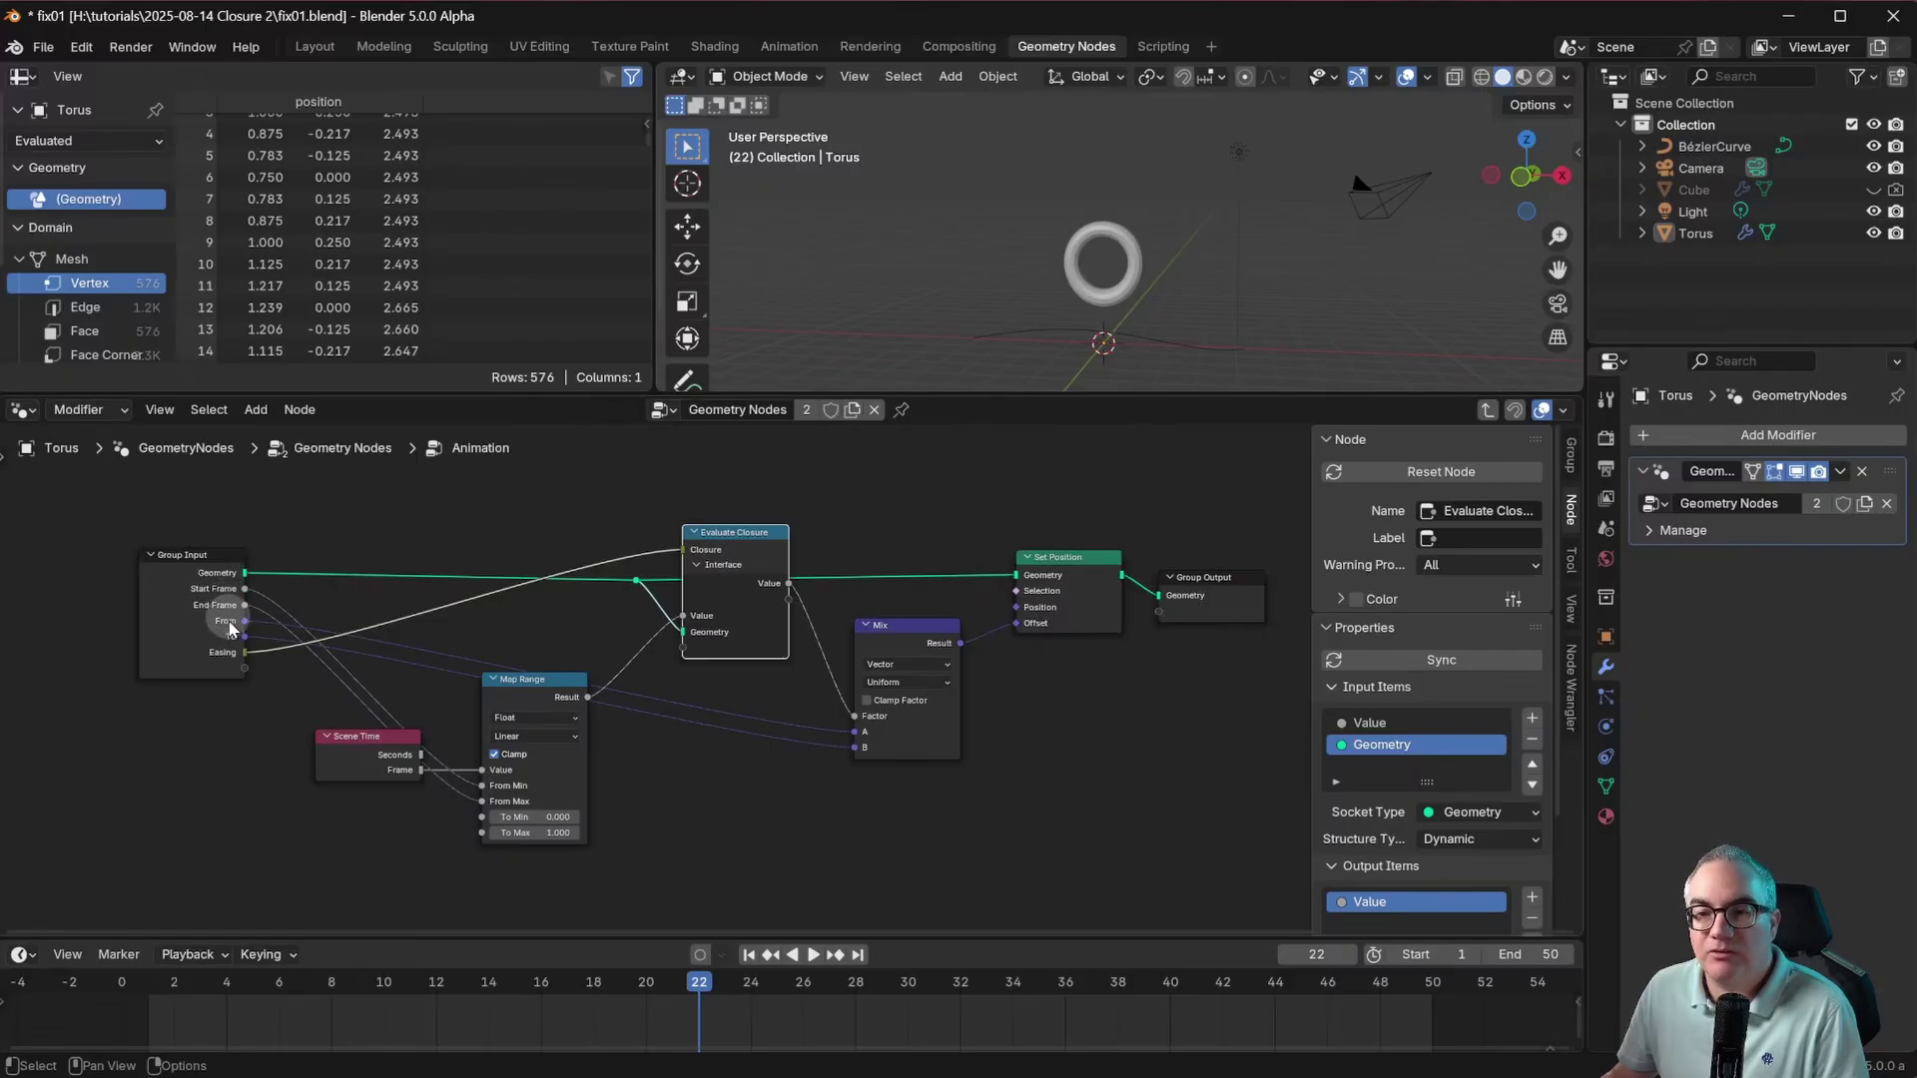
{"action": "mouse_move", "coordinate": [238, 642]}
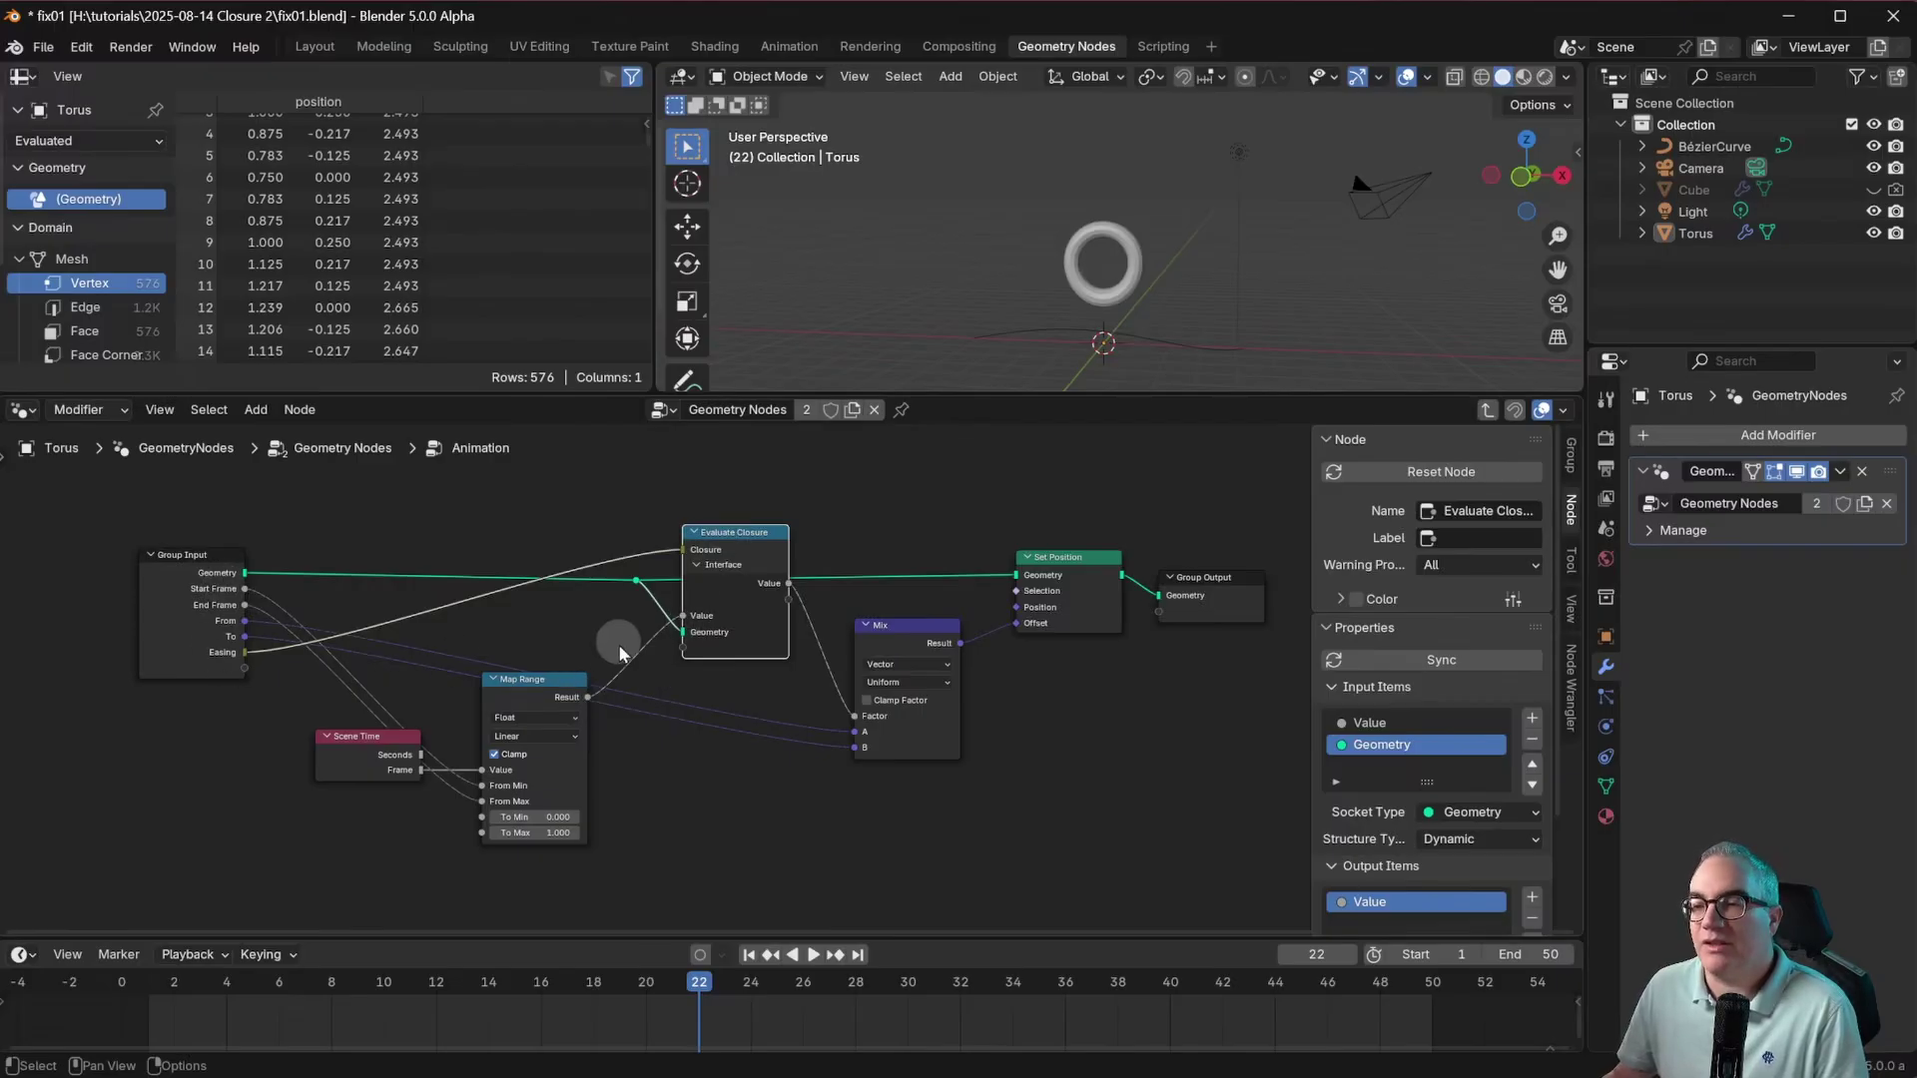
{"action": "scroll", "coordinate": [618, 644], "scroll_direction": "up", "scroll_amount": 2}
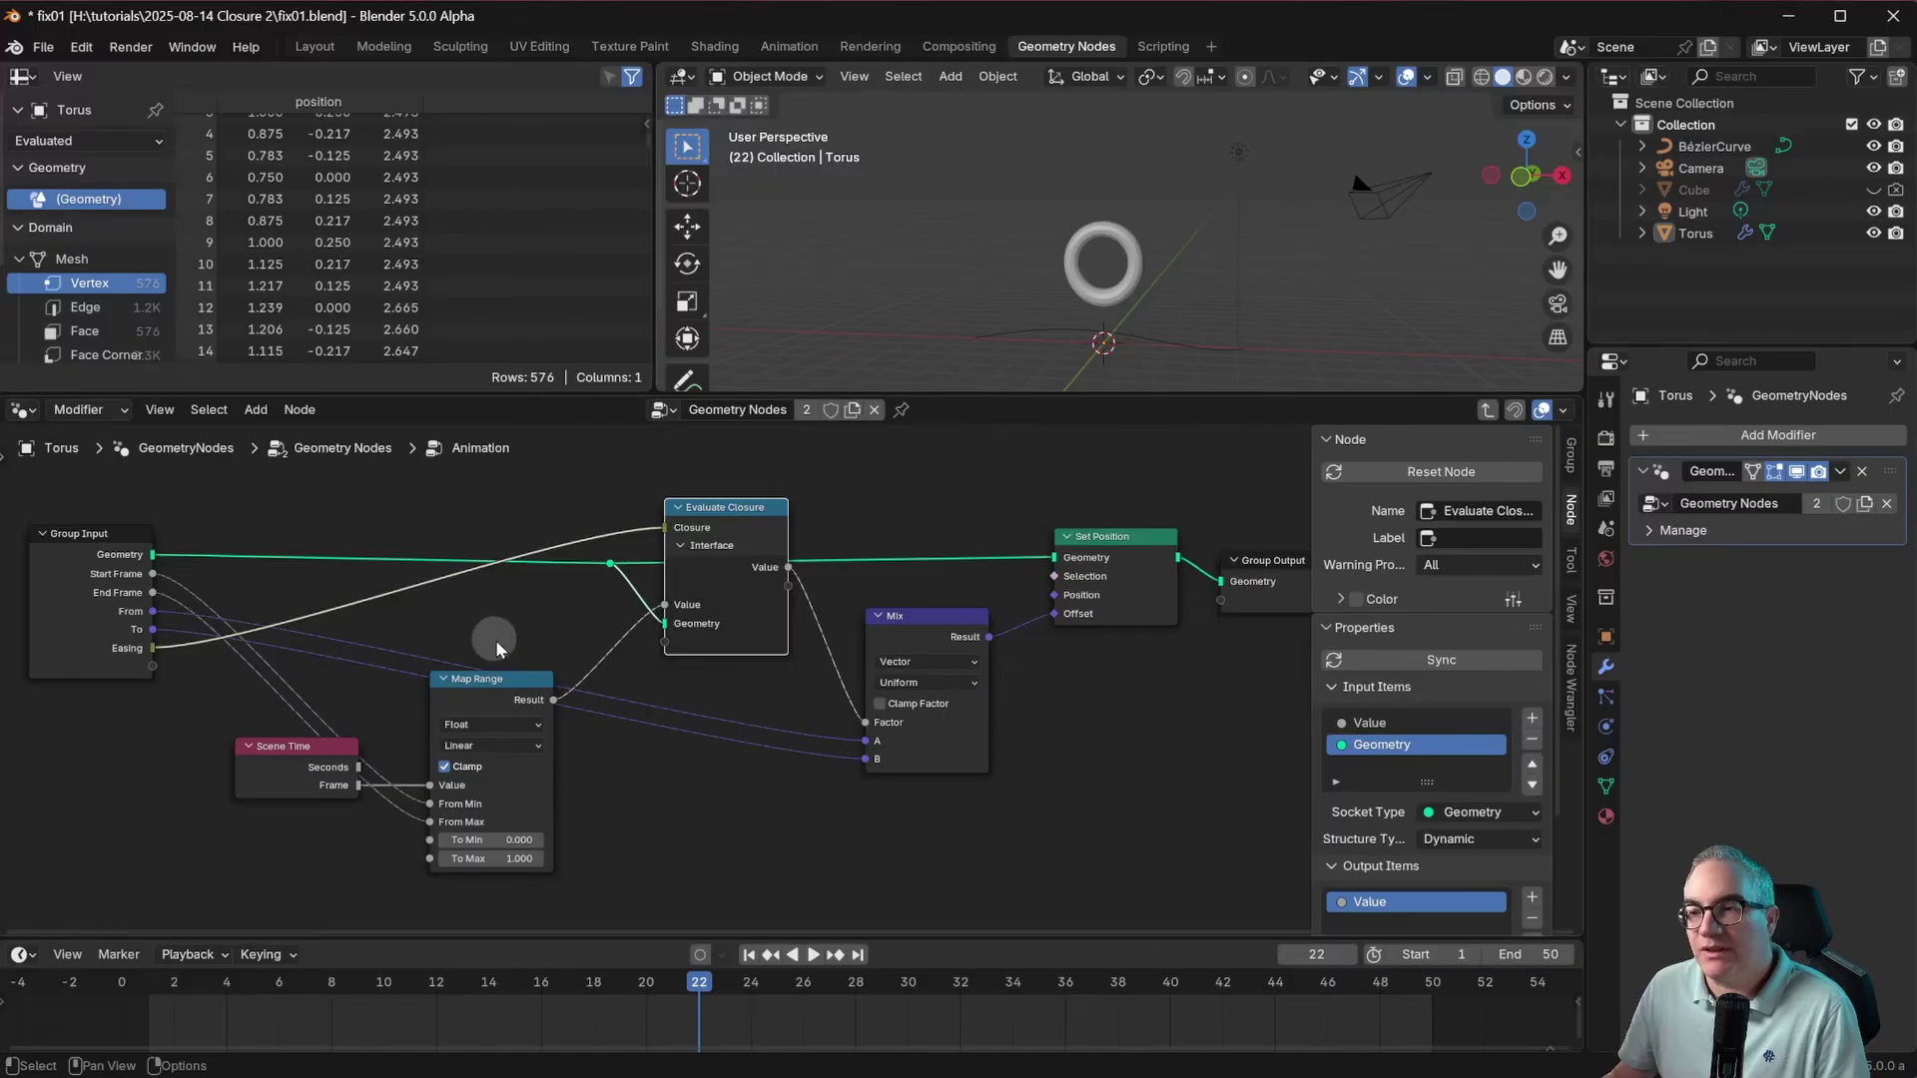
{"action": "scroll", "coordinate": [495, 639], "scroll_direction": "down", "scroll_amount": 1}
{"action": "middle_click_drag", "start_coordinate": [619, 564], "coordinate": [610, 624]}
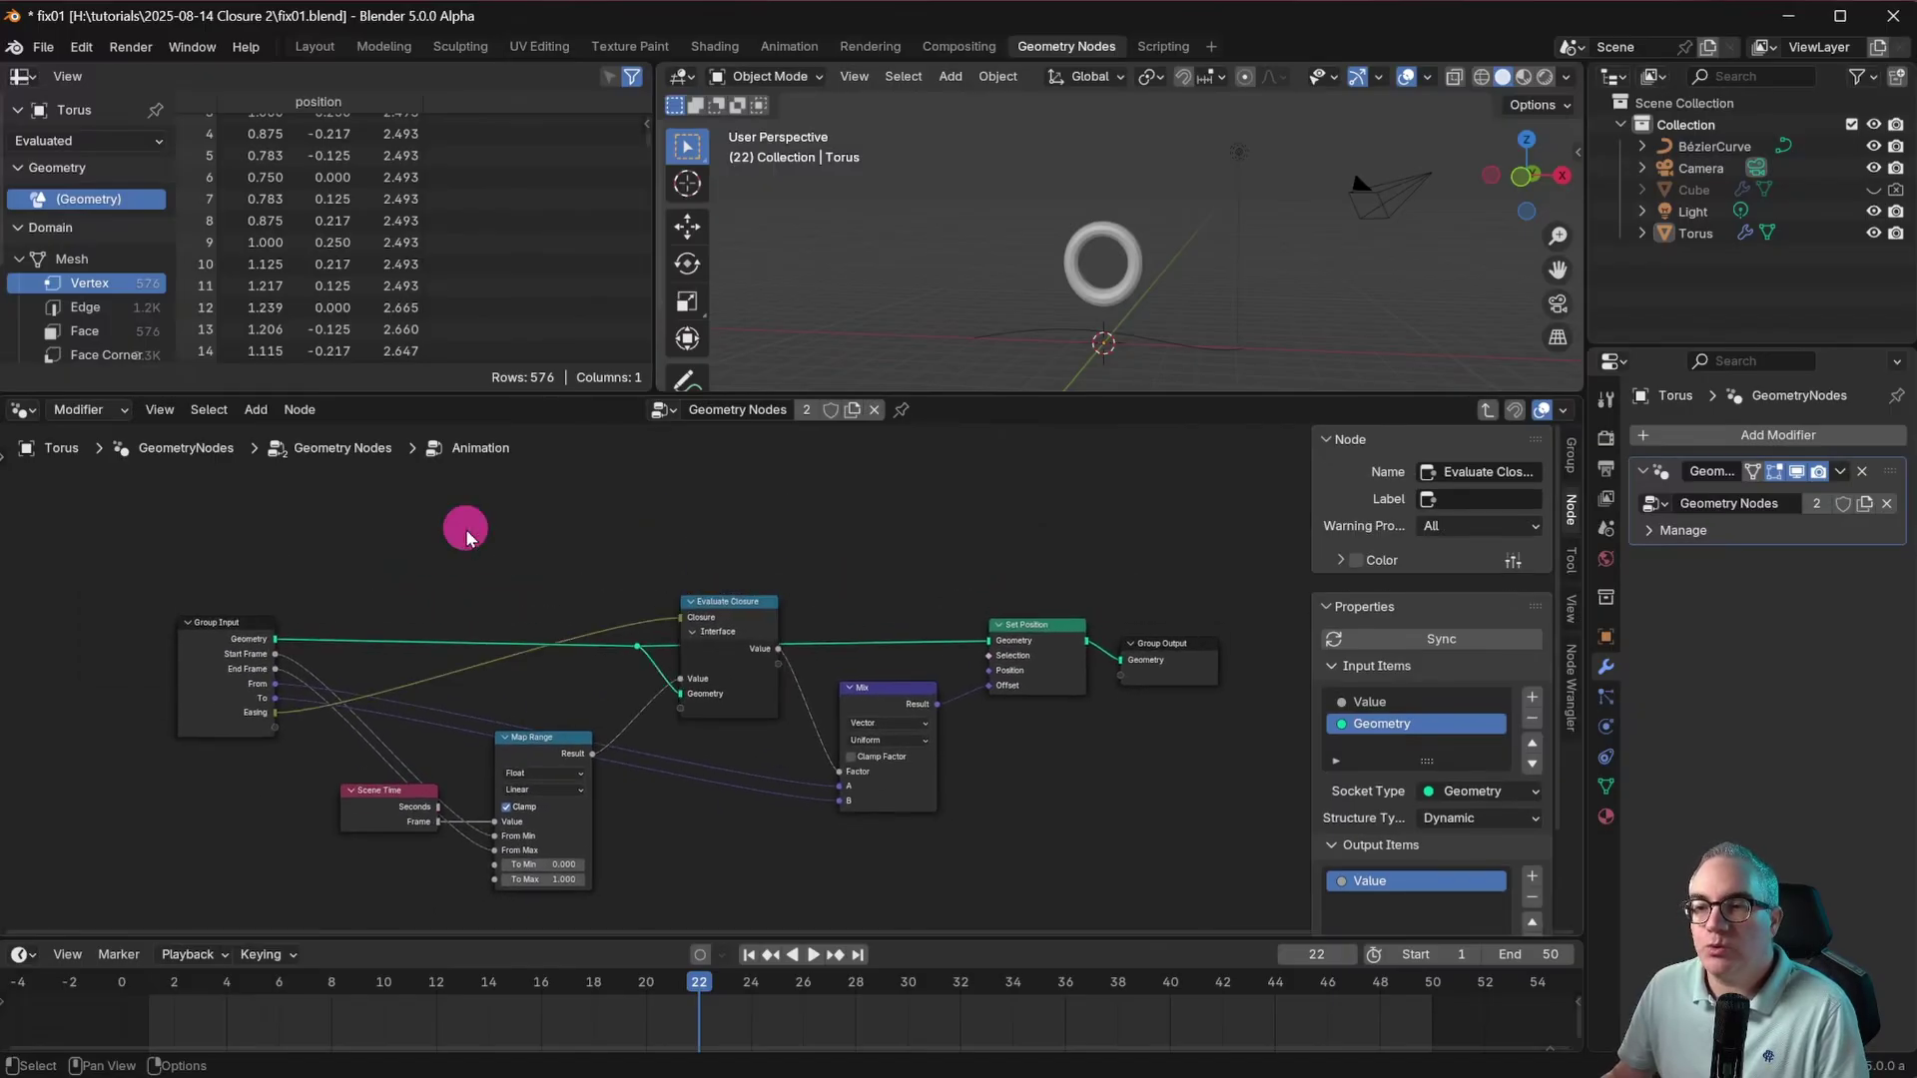
{"action": "left_click", "coordinate": [465, 529]}
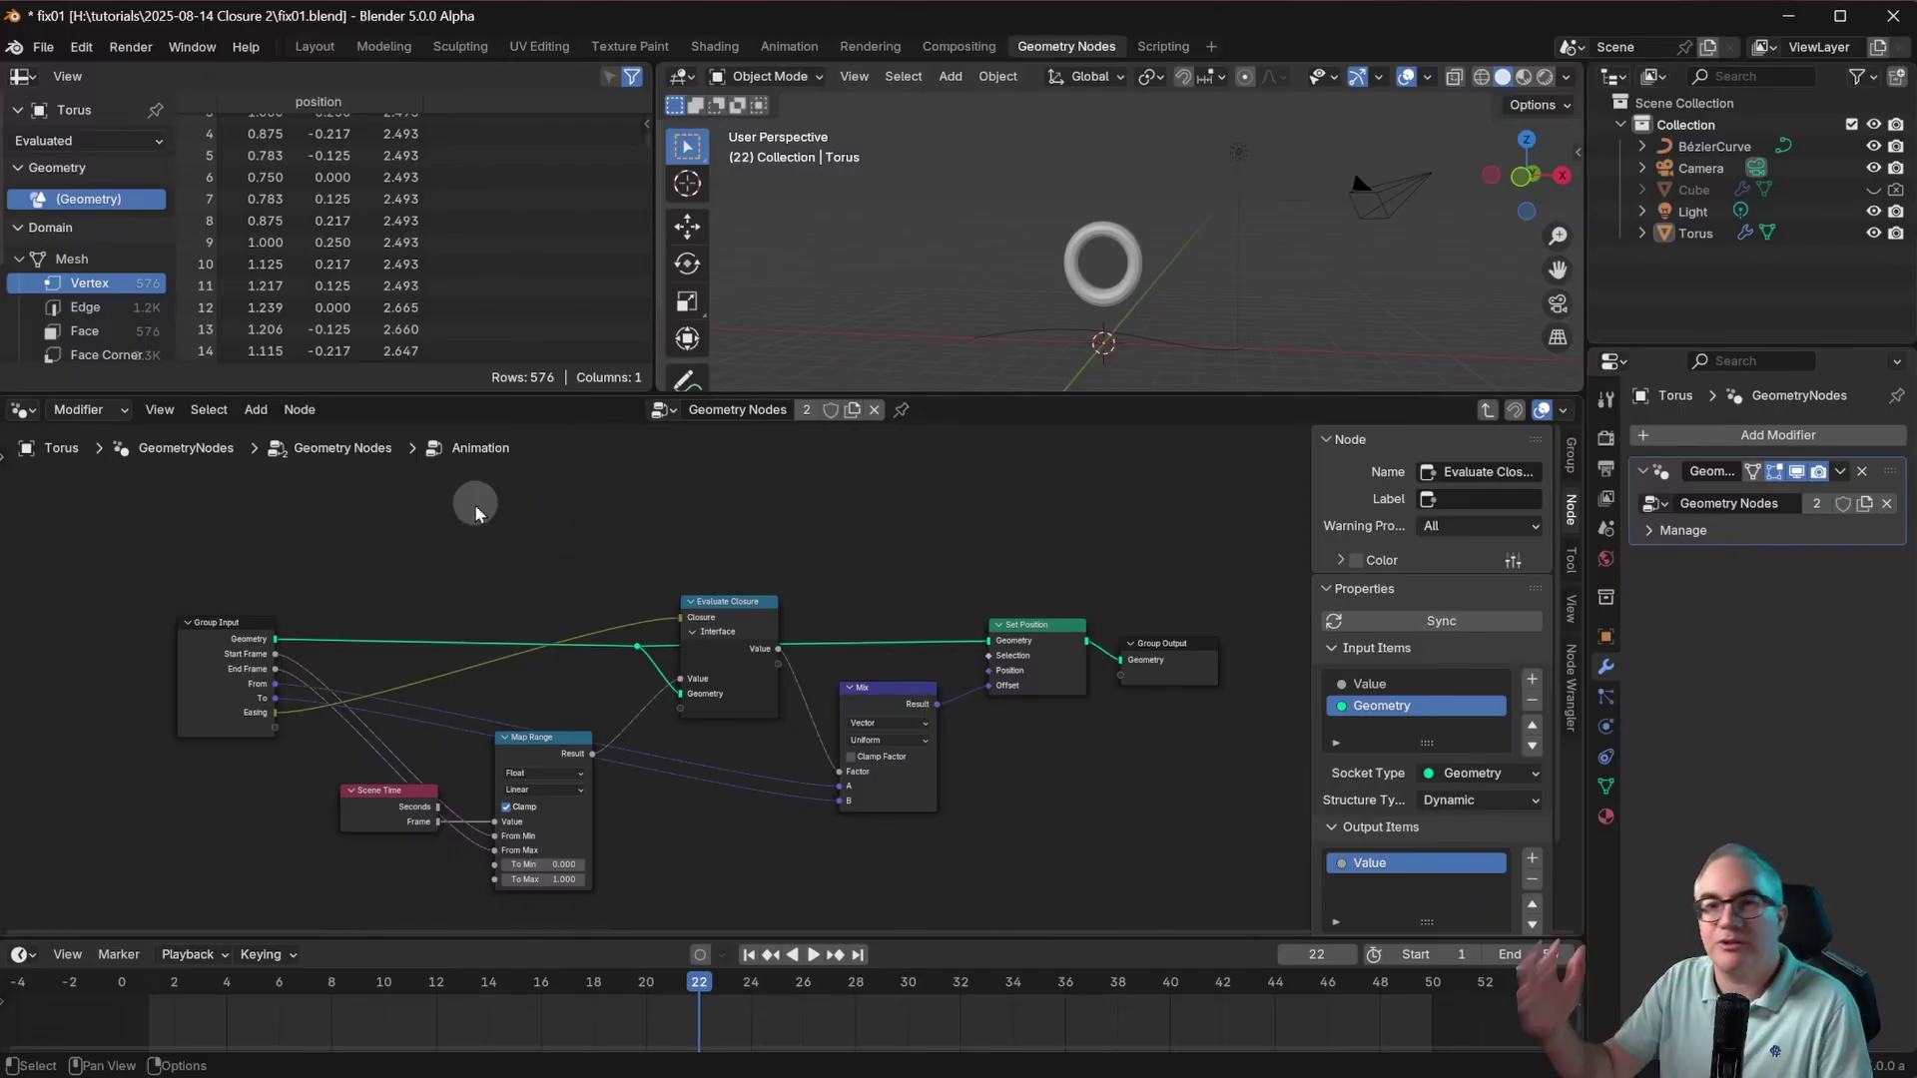
{"action": "middle_click_drag", "start_coordinate": [550, 575], "coordinate": [531, 585]}
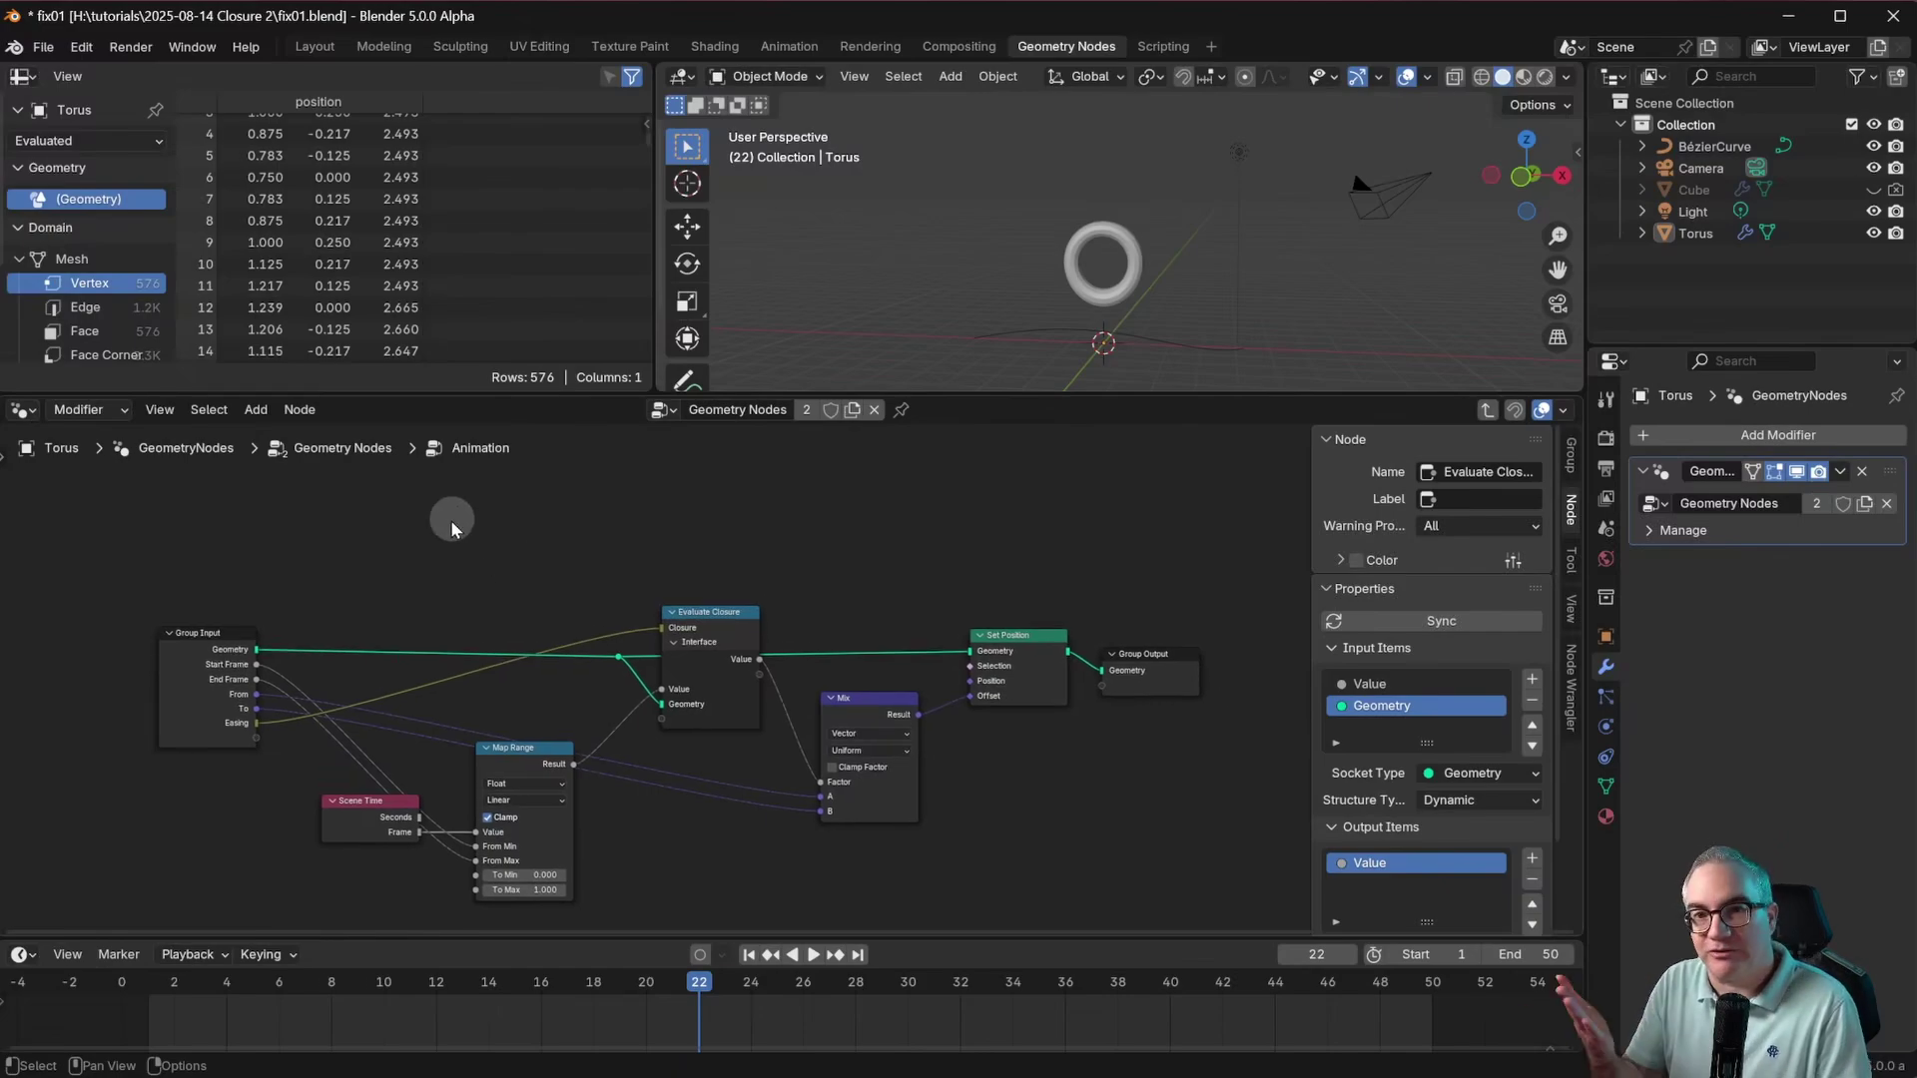
Step: Add a Combine Bundle node above the links between Group Input and Evaluate Closure in the Animation group
{"action": "key", "text": "shift+a"}
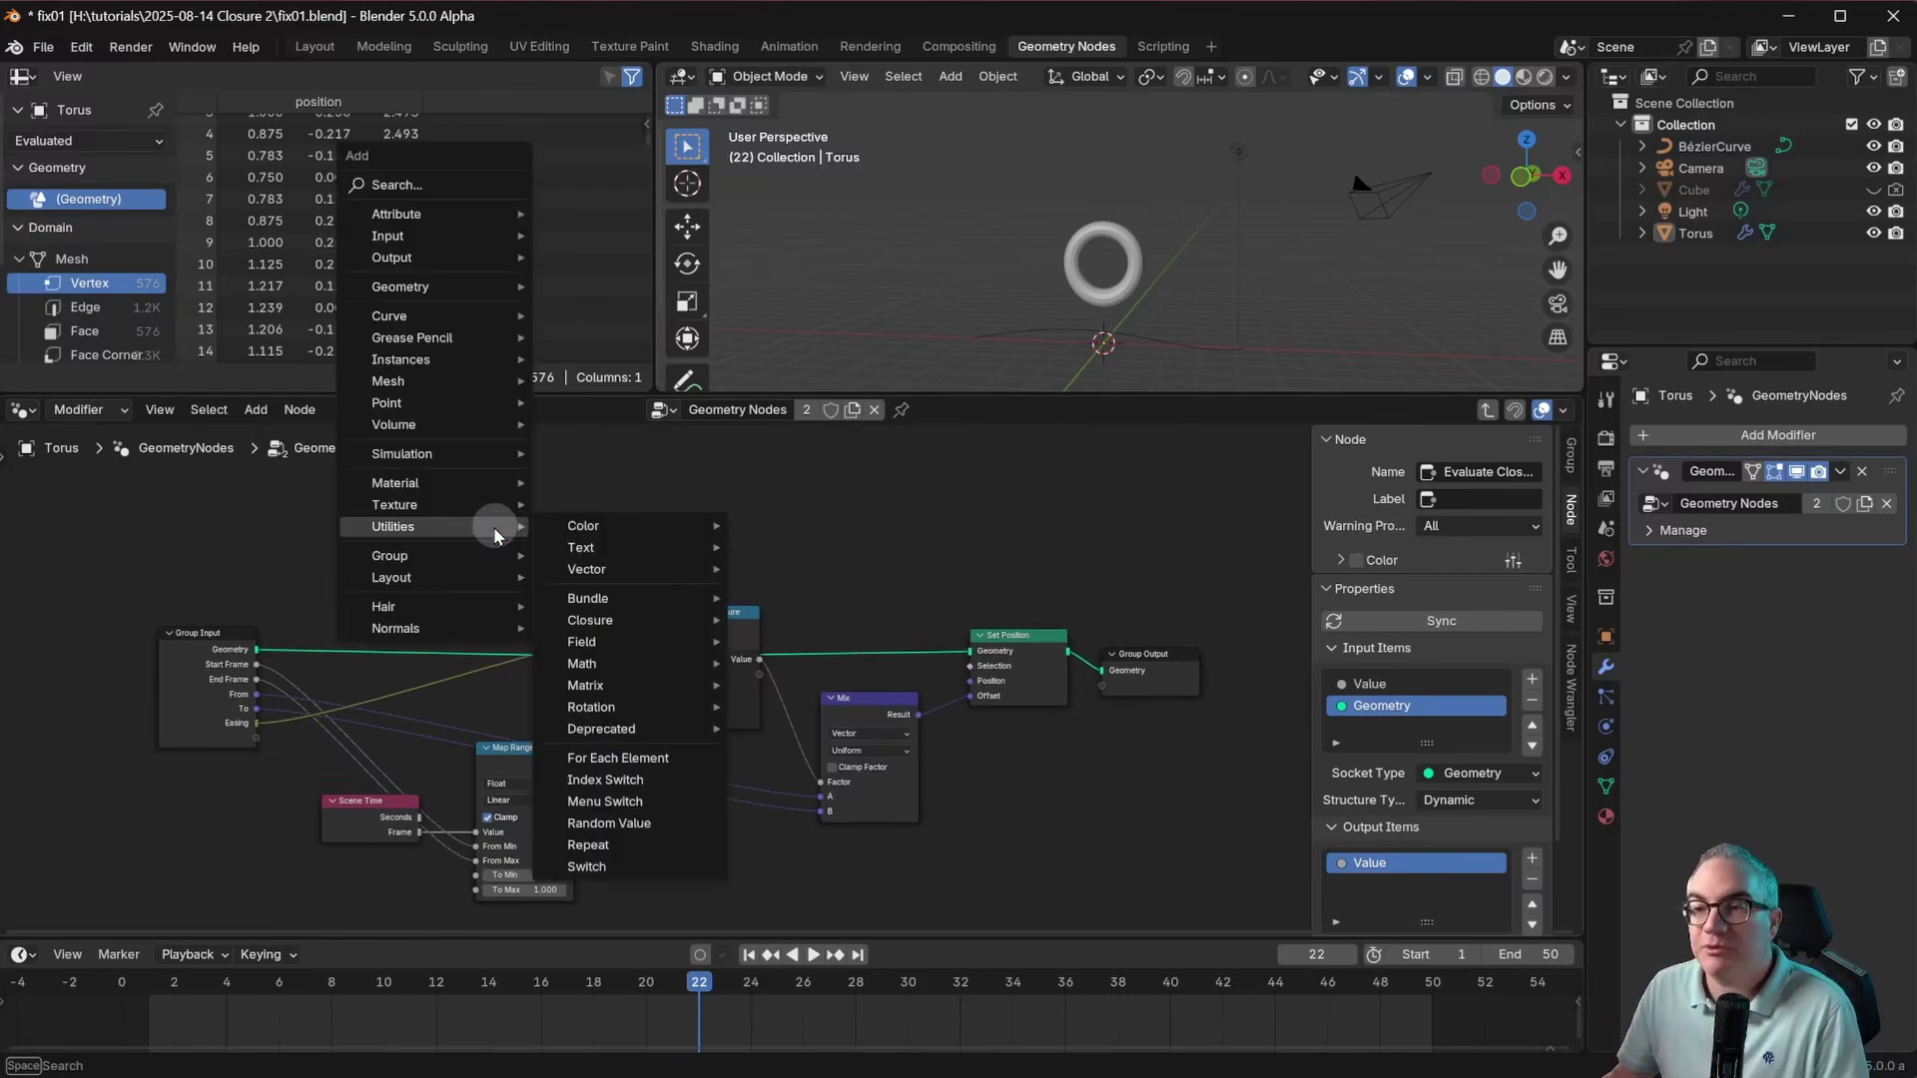
{"action": "mouse_move", "coordinate": [631, 599]}
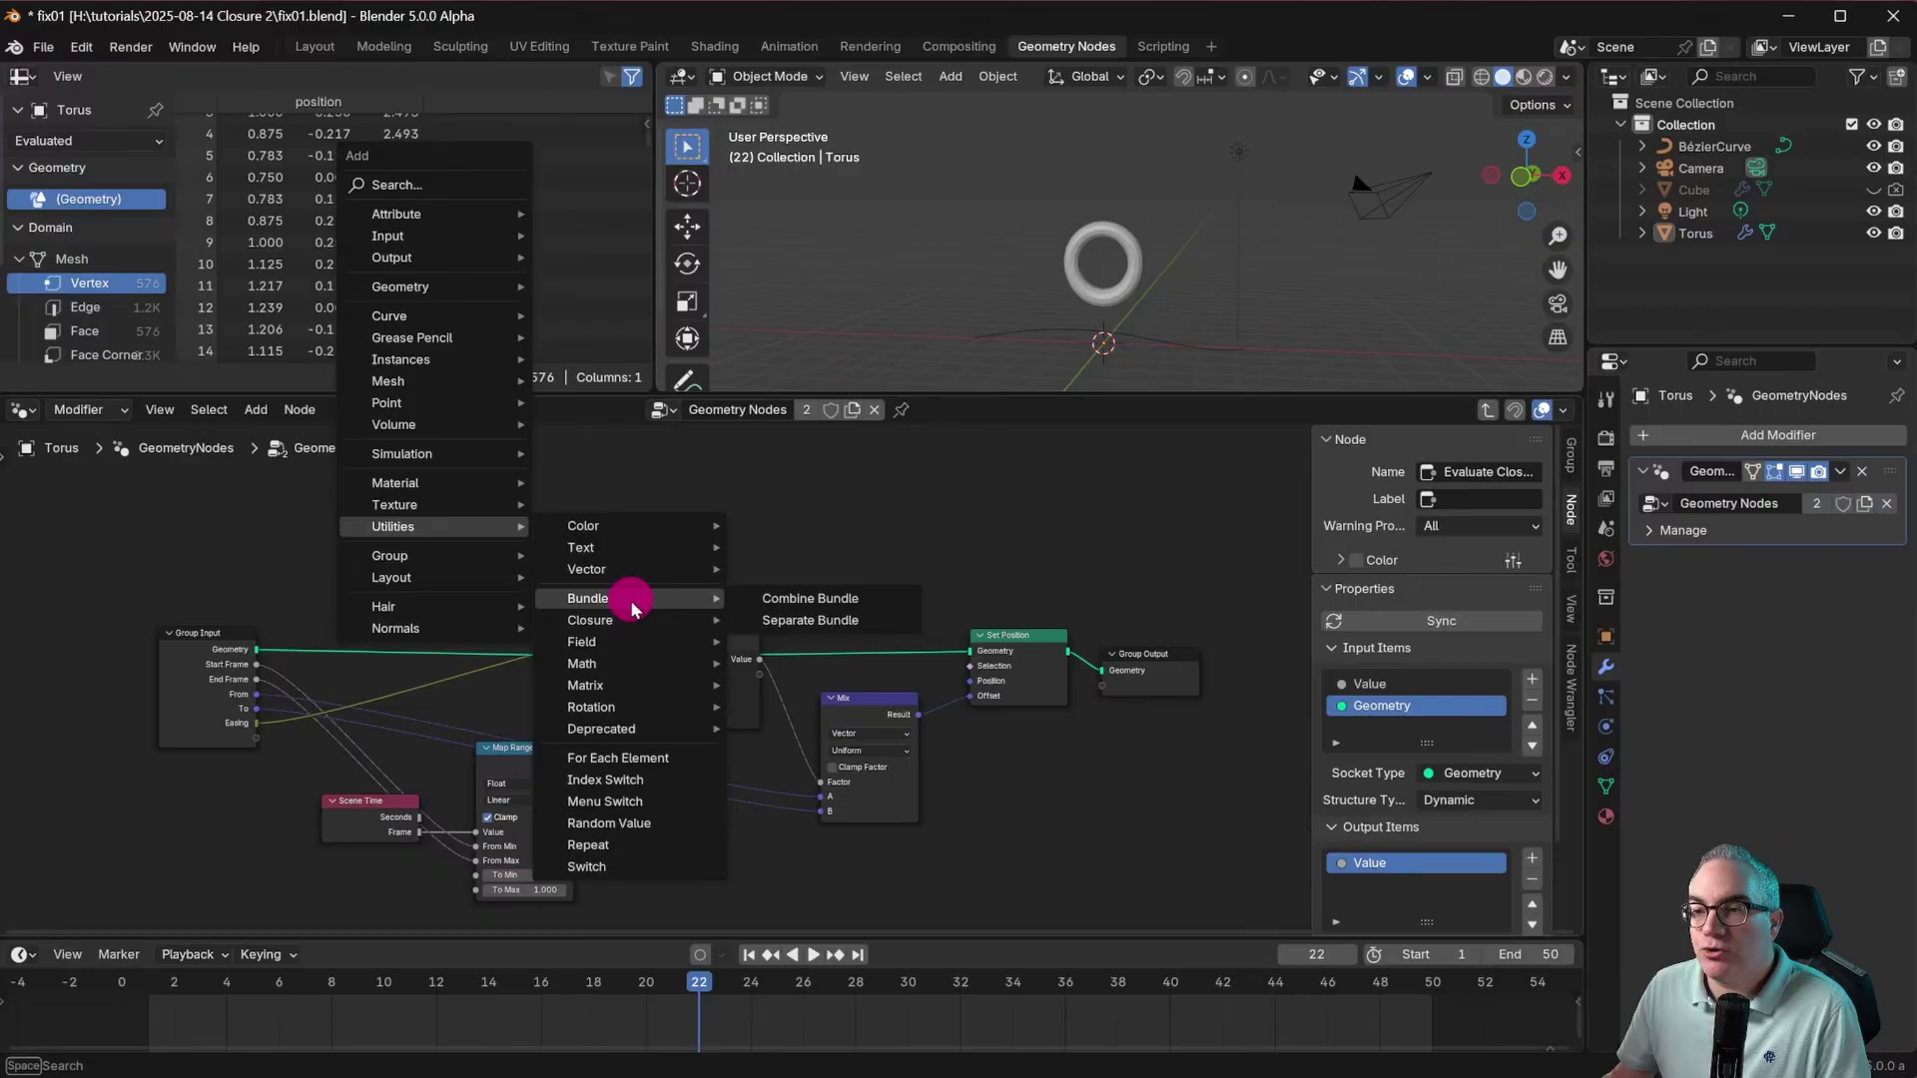
{"action": "left_click", "coordinate": [799, 597]}
{"action": "left_click", "coordinate": [429, 532]}
{"action": "scroll", "coordinate": [544, 569], "scroll_direction": "up", "scroll_amount": 1}
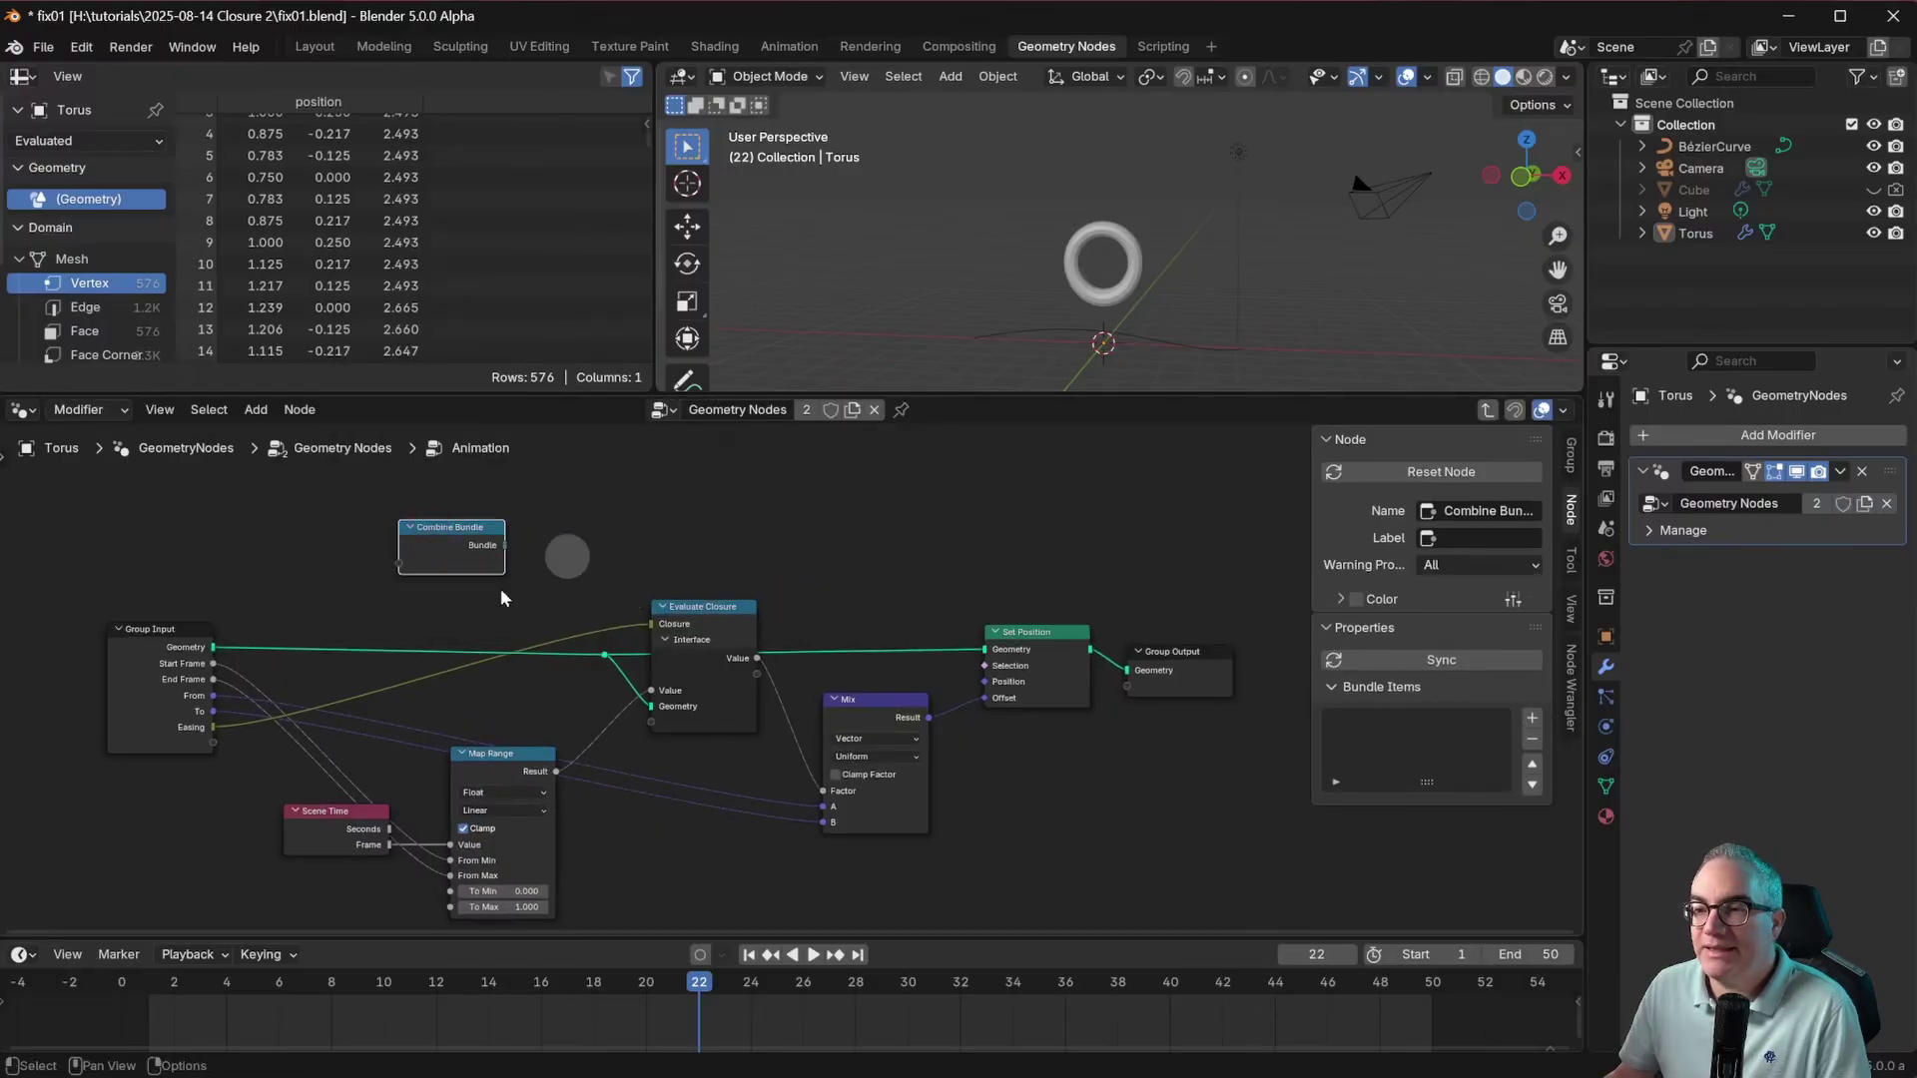
{"action": "middle_click_drag", "start_coordinate": [729, 585], "coordinate": [830, 542]}
{"action": "left_click_drag", "start_coordinate": [535, 490], "coordinate": [567, 491]}
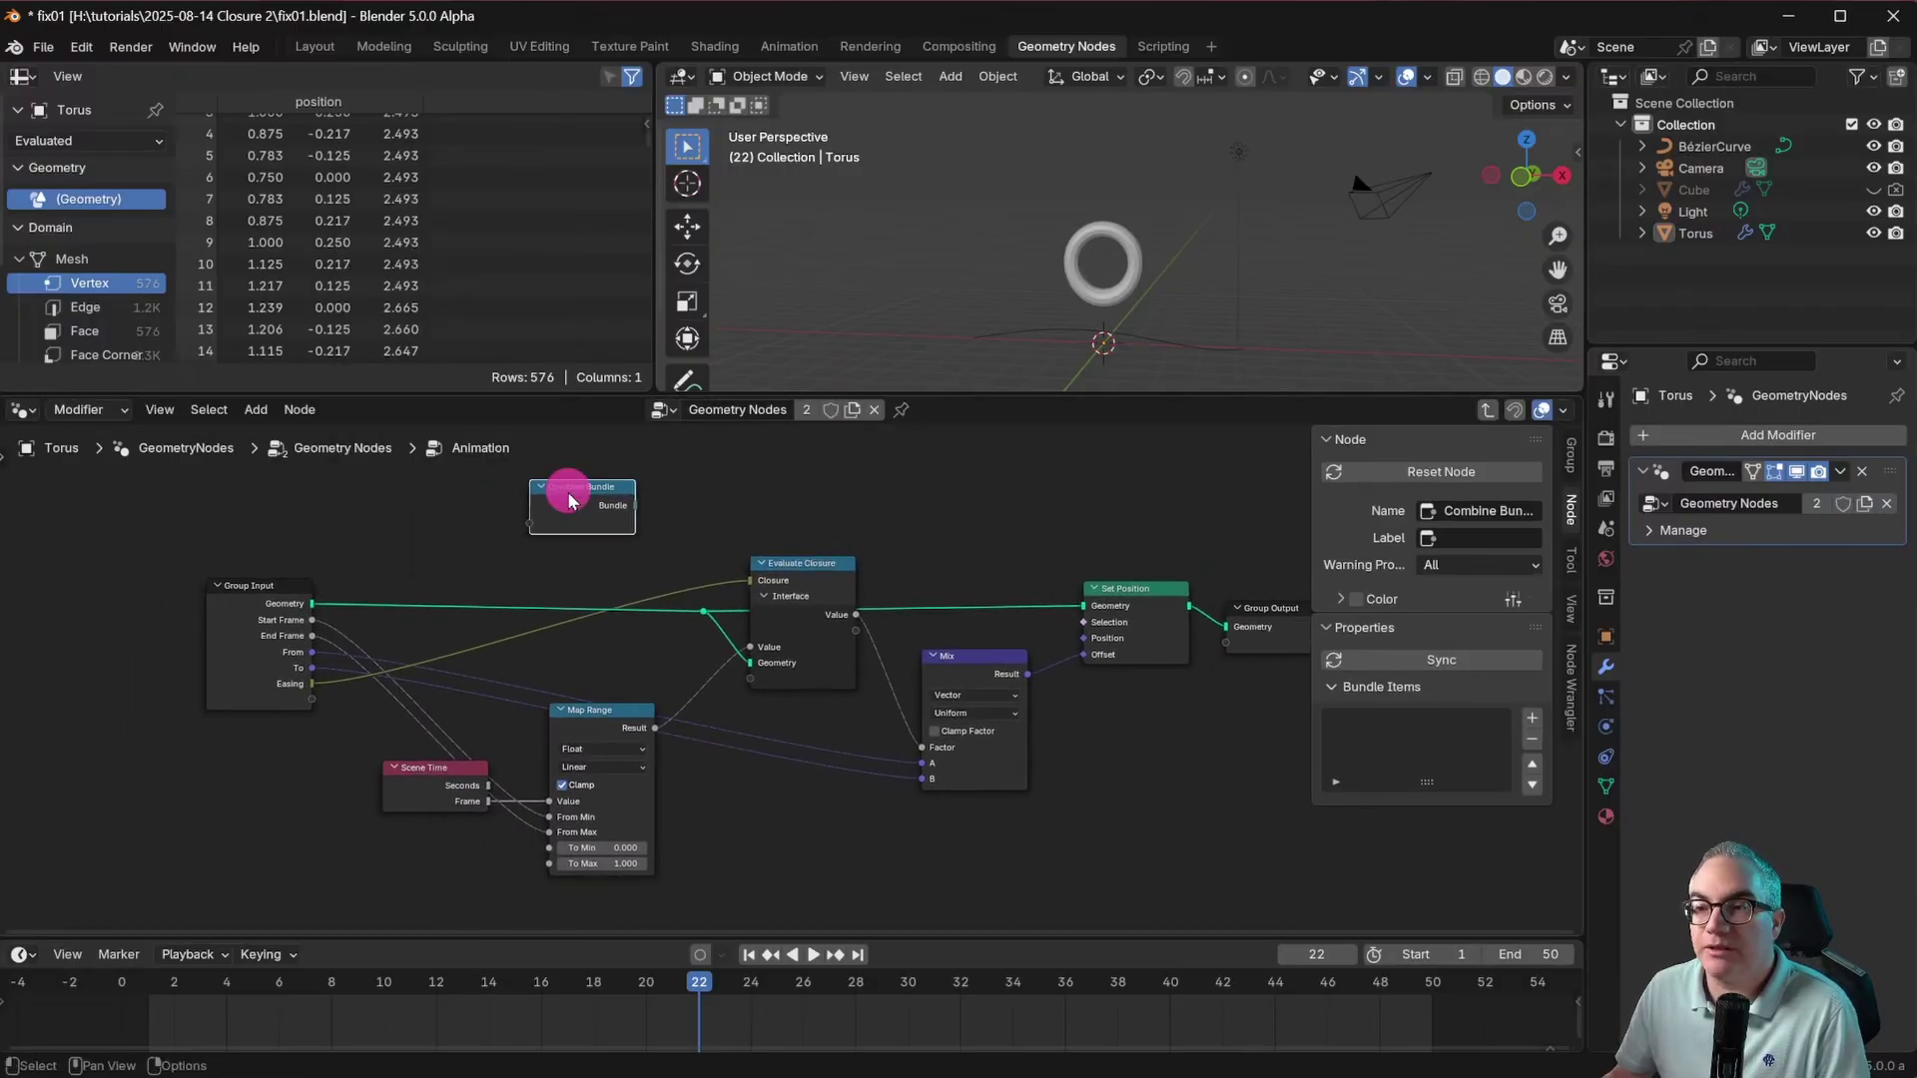
Step: Connect the Group Input's Geometry, Start Frame, End Frame, From and To to Combine Bundle as bundle items, and move the node upward
{"action": "left_click_drag", "start_coordinate": [316, 603], "coordinate": [530, 522]}
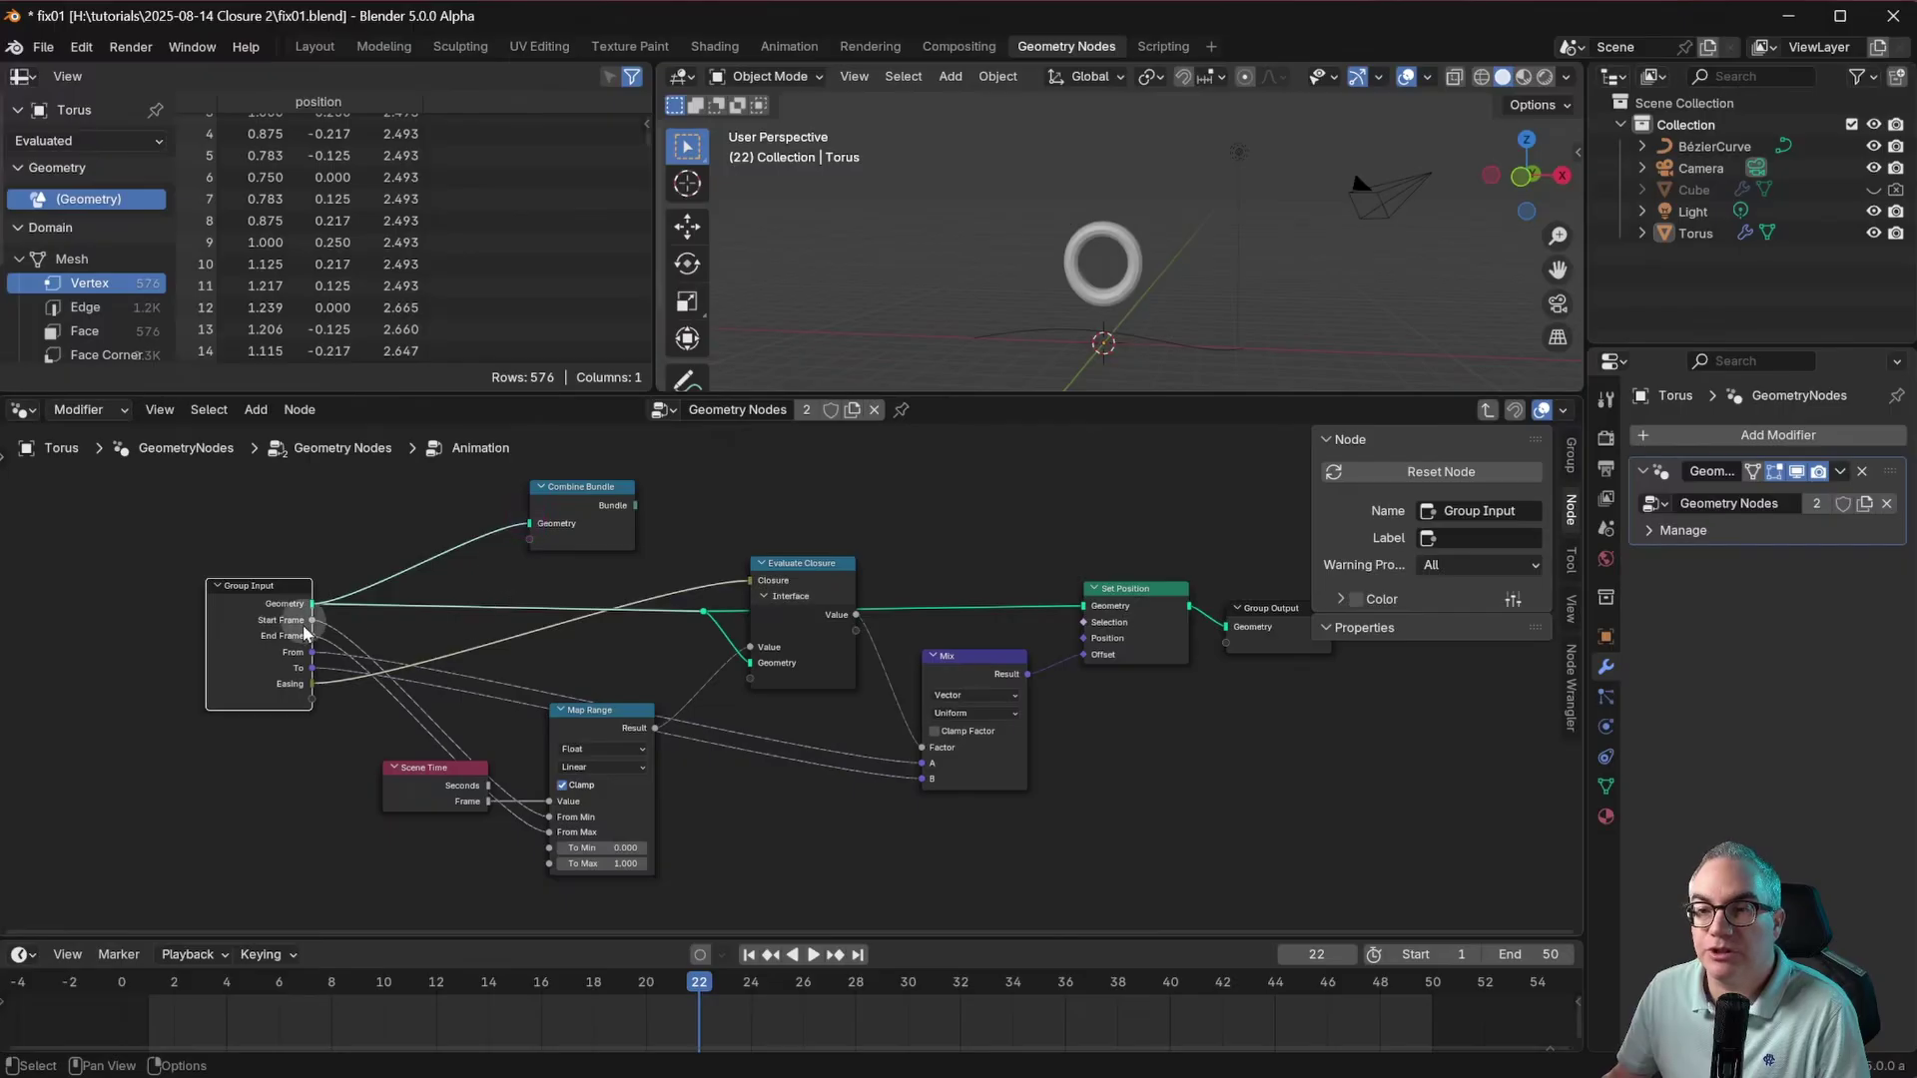
{"action": "left_click_drag", "start_coordinate": [312, 620], "coordinate": [542, 583]}
{"action": "left_click_drag", "start_coordinate": [582, 486], "coordinate": [560, 459]}
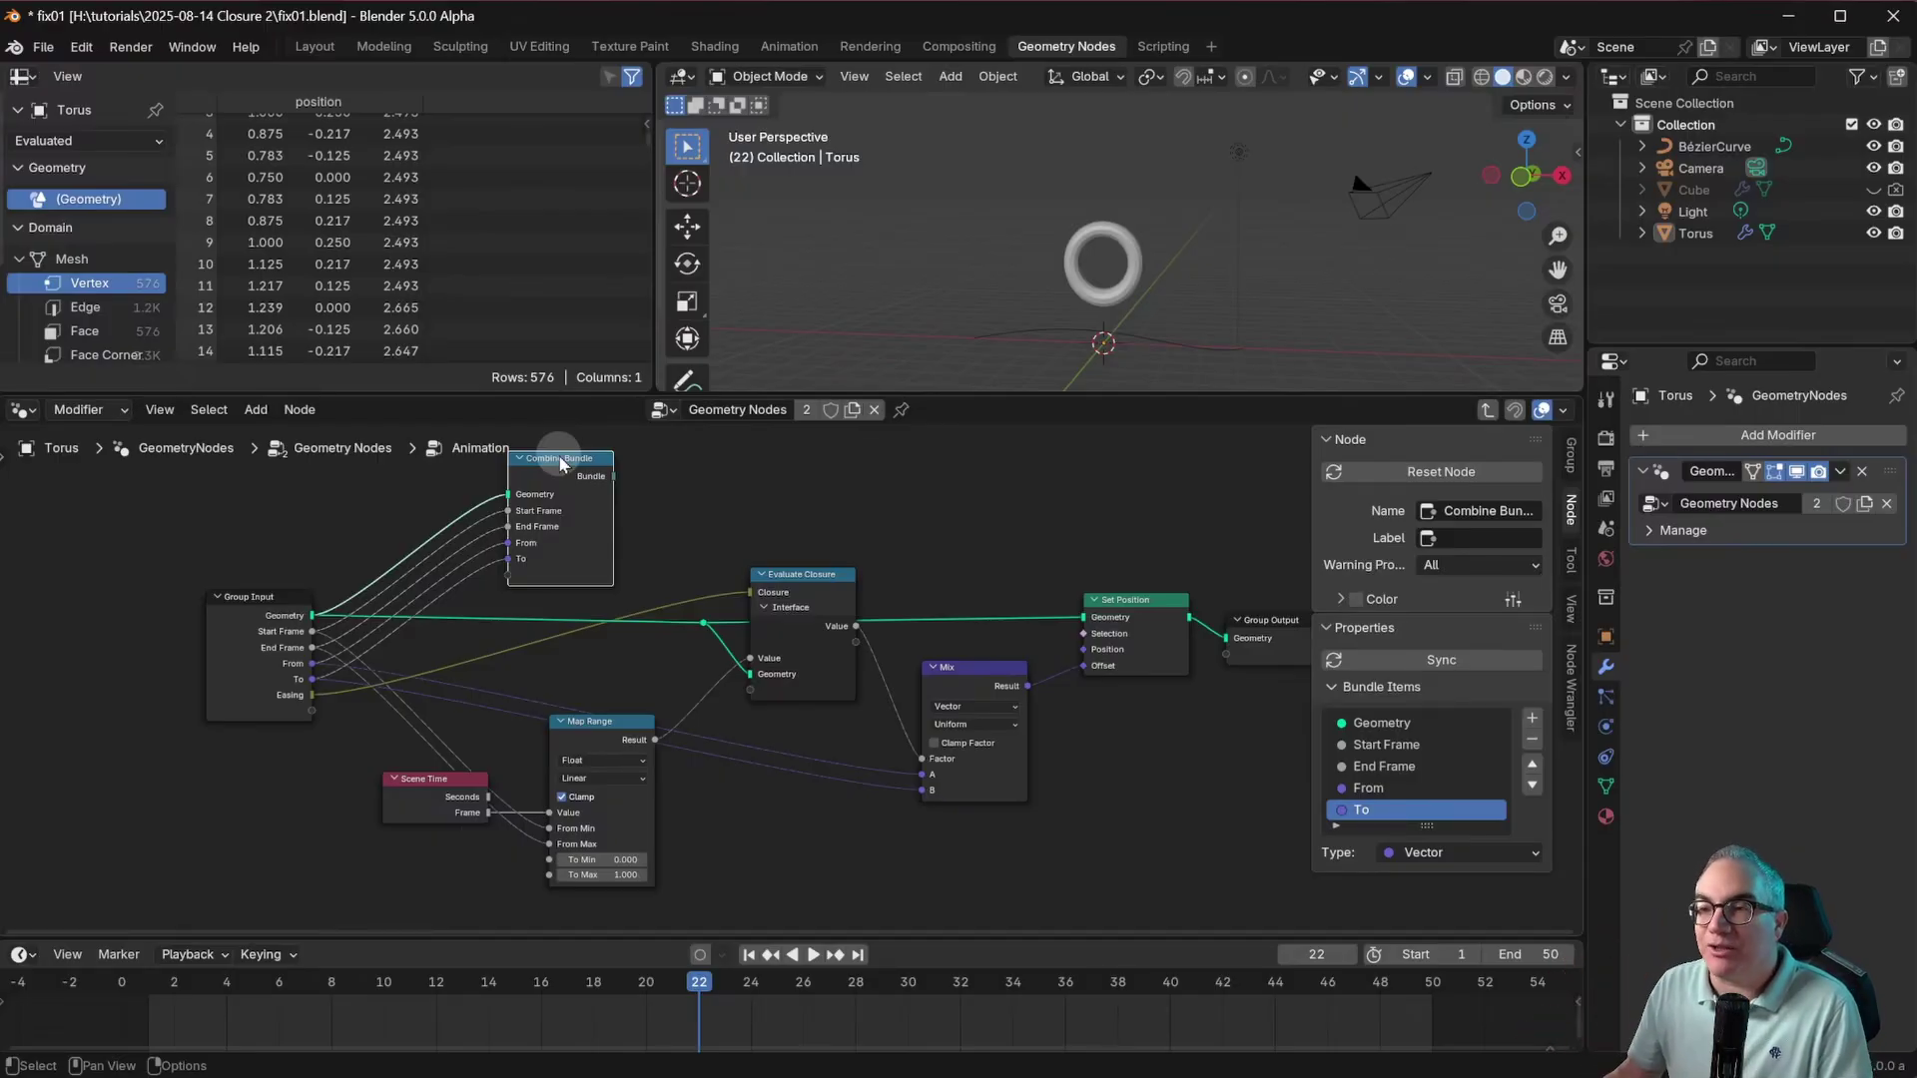
Step: Try linking the Bundle output to Evaluate Closure's Geometry input, and remove the Geometry item from that node's inputs
{"action": "left_click_drag", "start_coordinate": [572, 465], "coordinate": [750, 660]}
{"action": "left_click", "coordinate": [796, 603]}
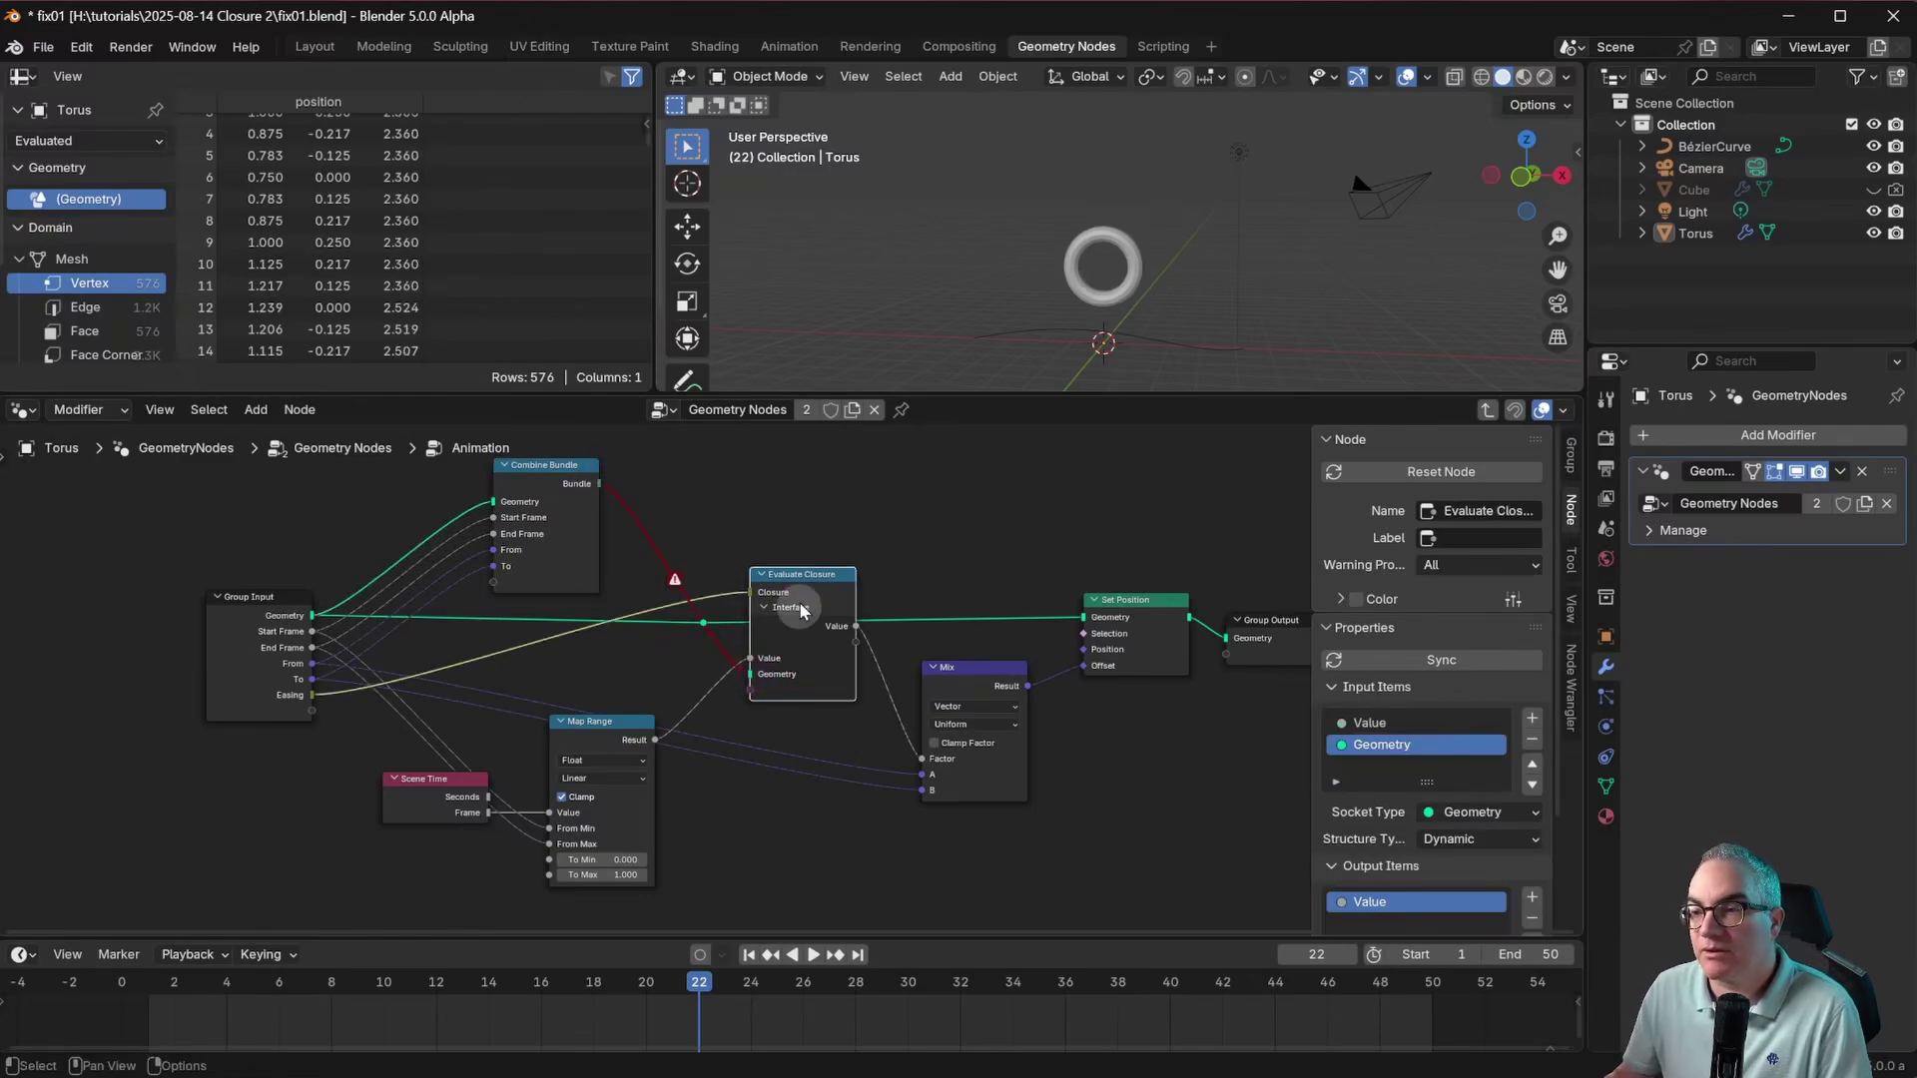
{"action": "left_click", "coordinate": [1532, 740]}
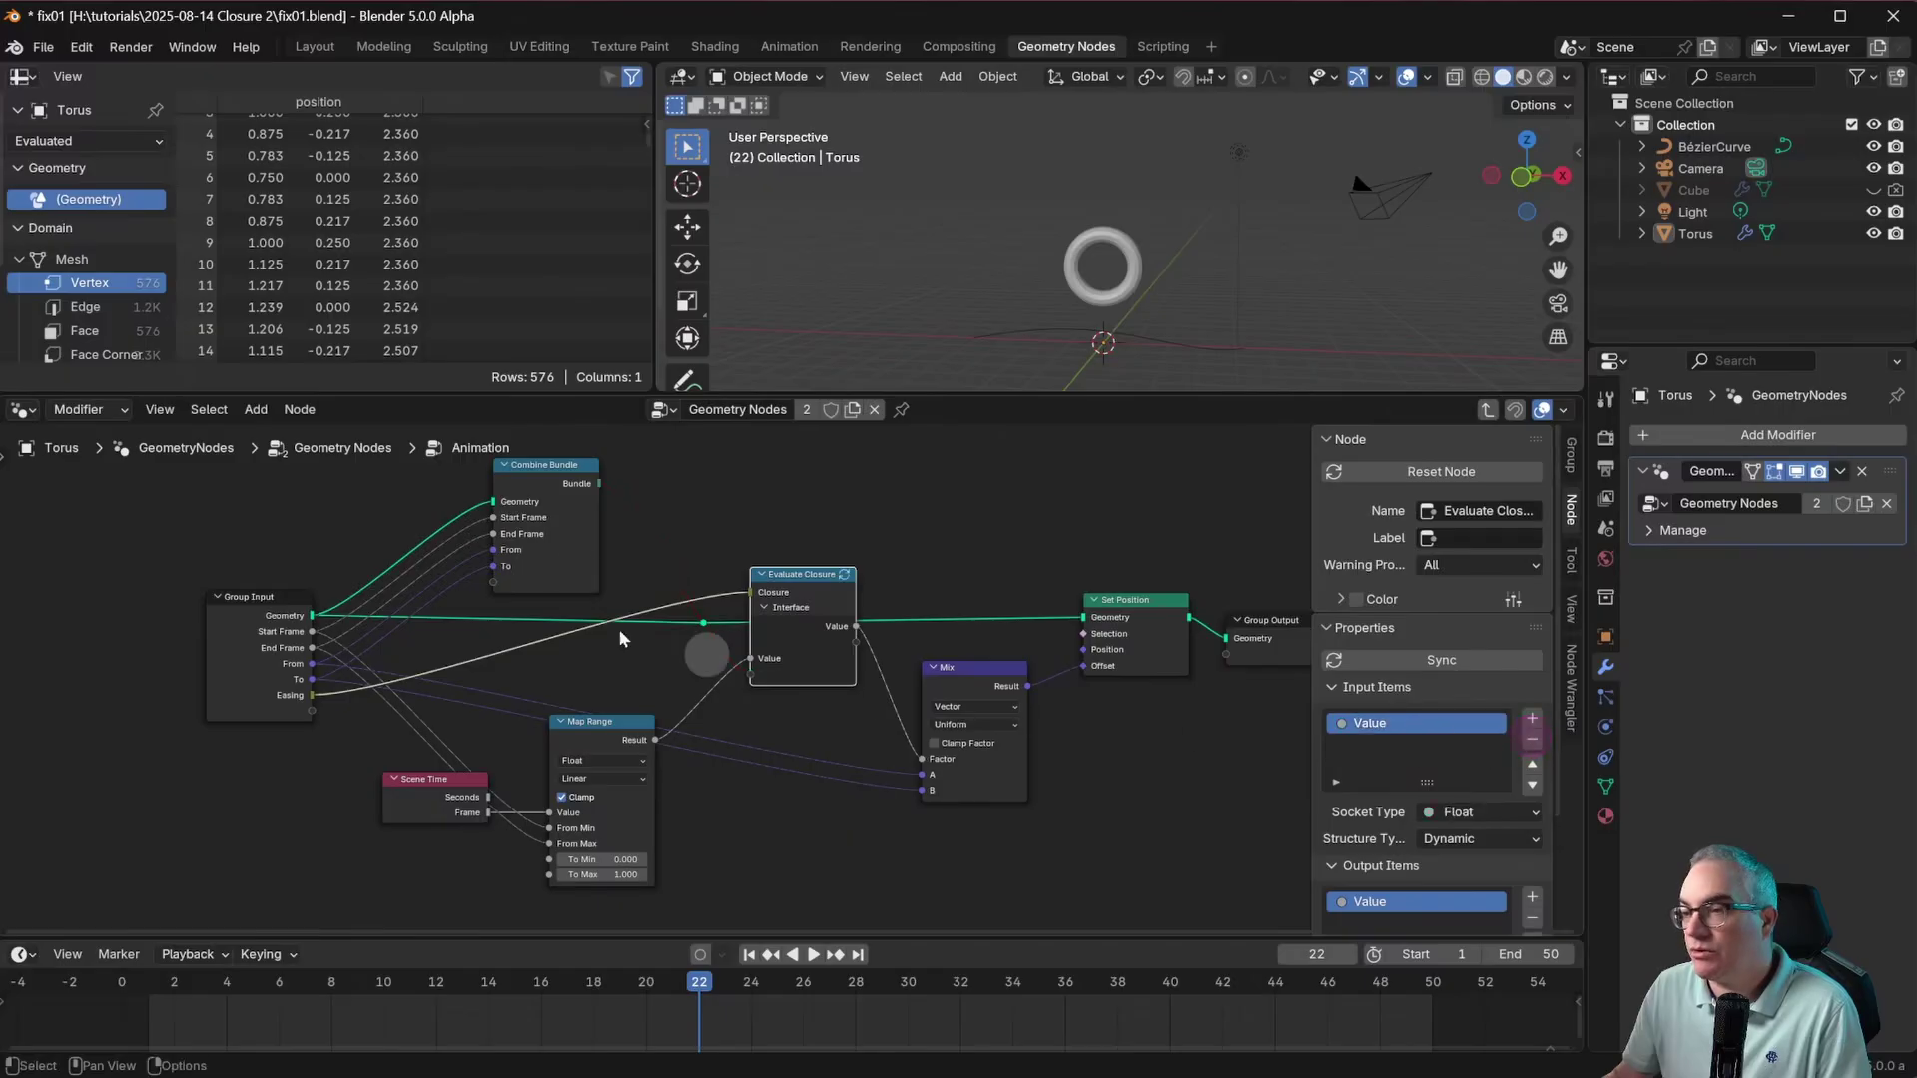
Step: Remove the leftover reroute from the Animation group's geometry link and connect the Combine Bundle output to Evaluate Closure as a new input item
{"action": "left_click", "coordinate": [703, 623]}
{"action": "key", "text": "ctrl"}
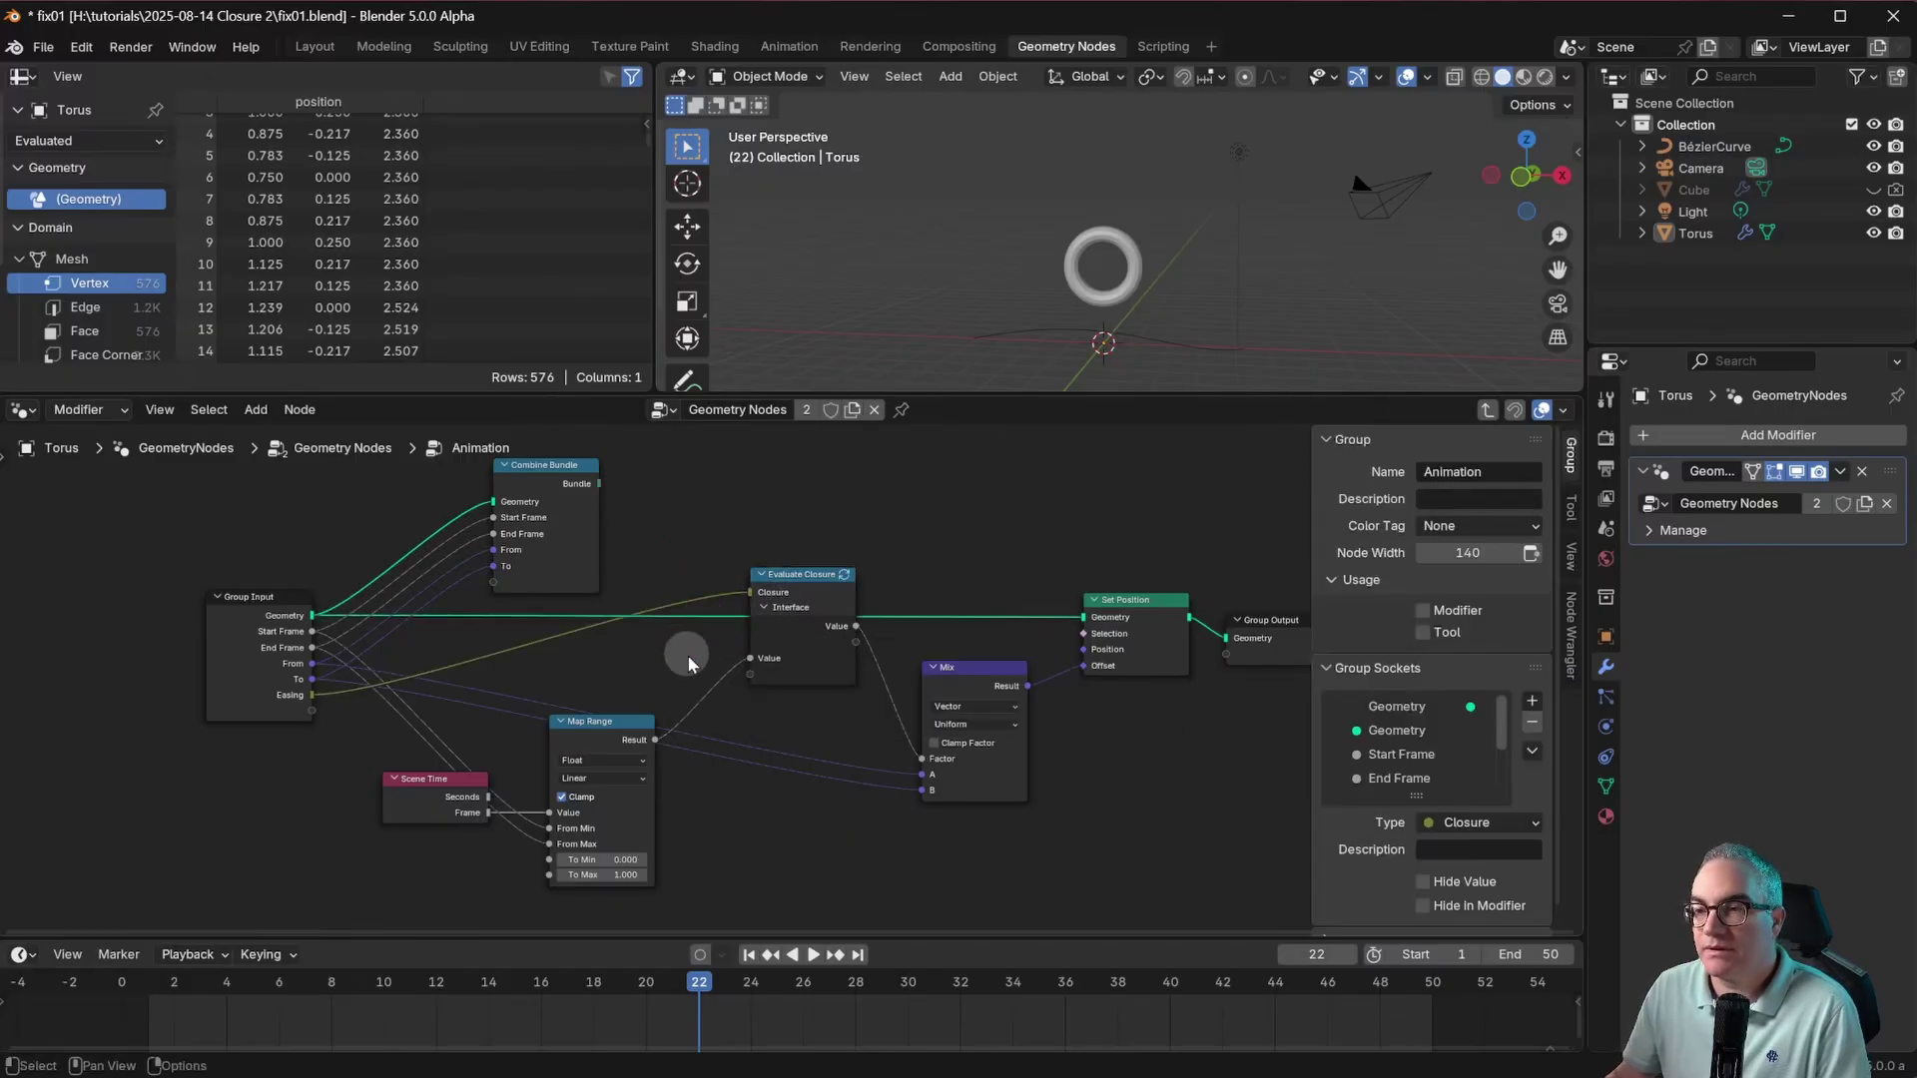
{"action": "left_click", "coordinate": [595, 490]}
{"action": "left_click_drag", "start_coordinate": [597, 483], "coordinate": [754, 673]}
{"action": "left_click", "coordinate": [787, 577]}
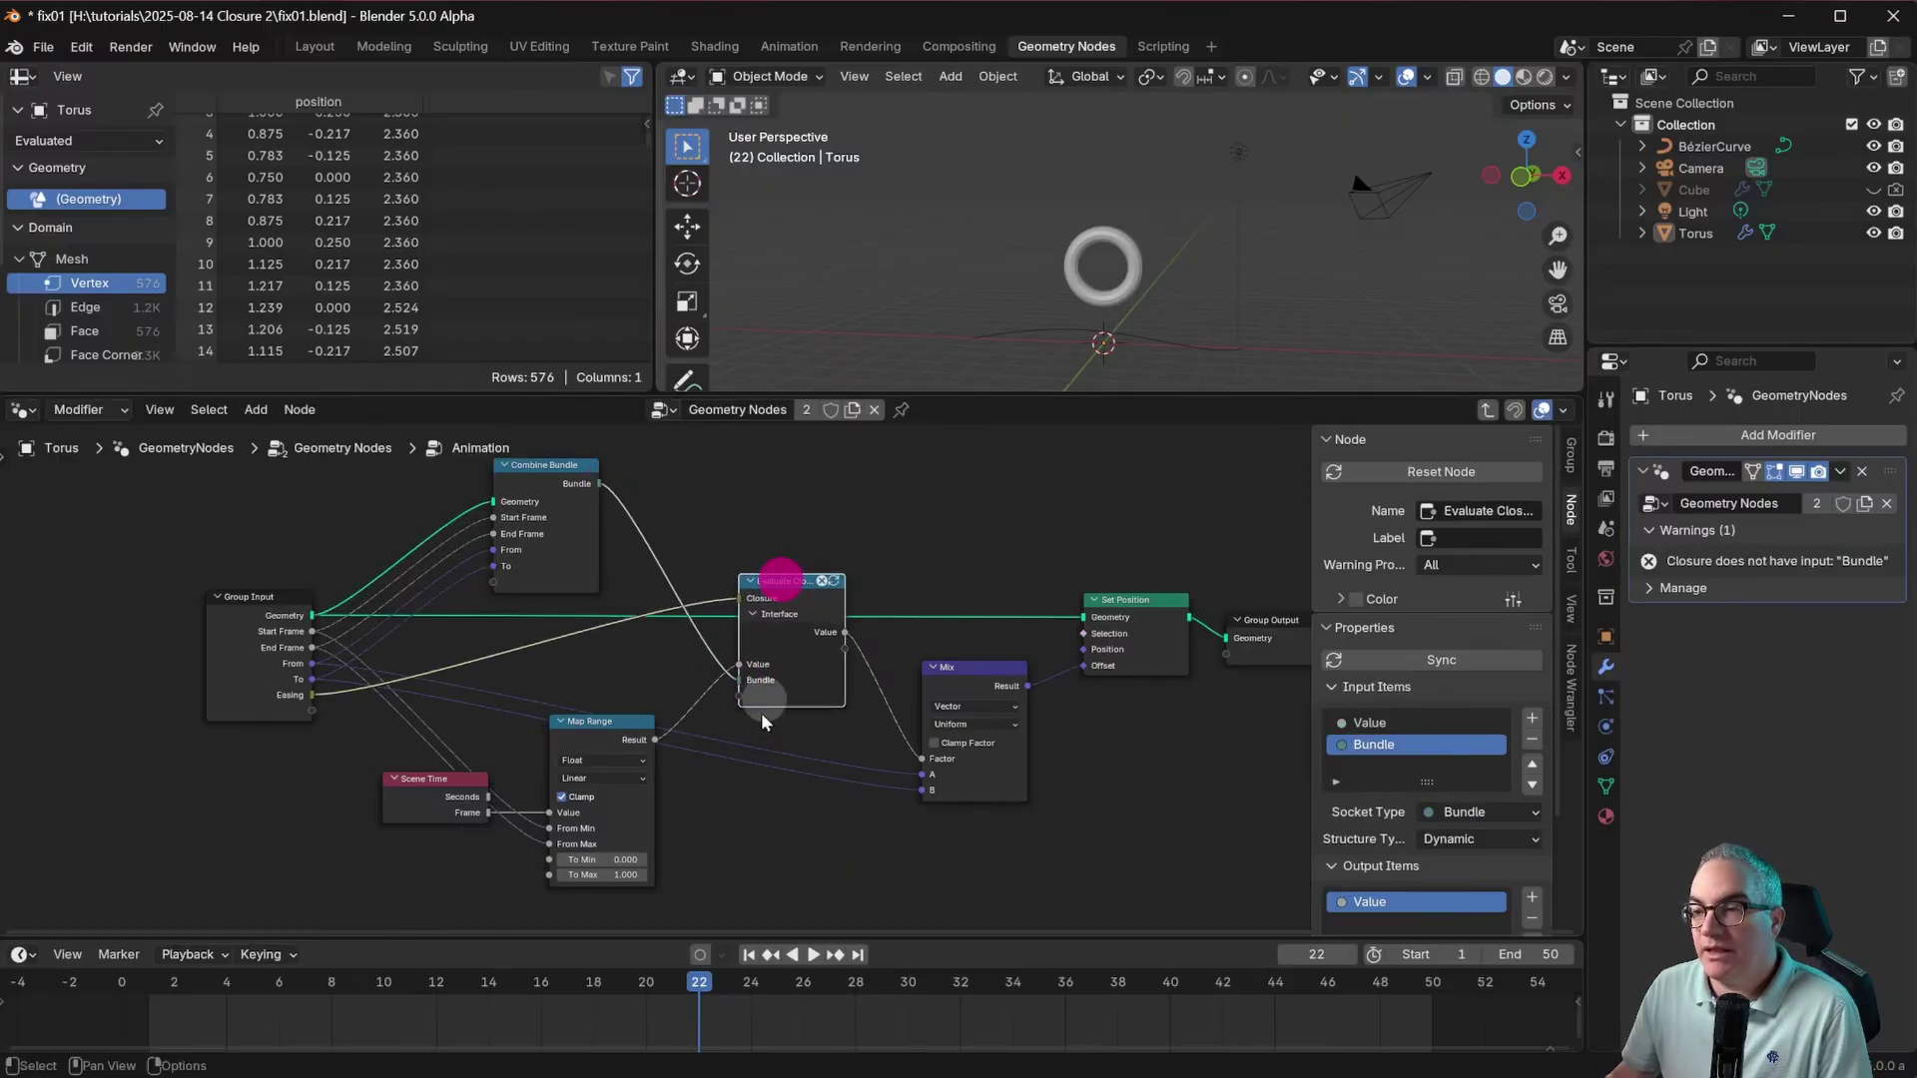
Step: Rename Evaluate Closure's Bundle input item to Context
{"action": "scroll", "coordinate": [1557, 743], "scroll_direction": "down", "scroll_amount": 2}
{"action": "left_click", "coordinate": [796, 579]}
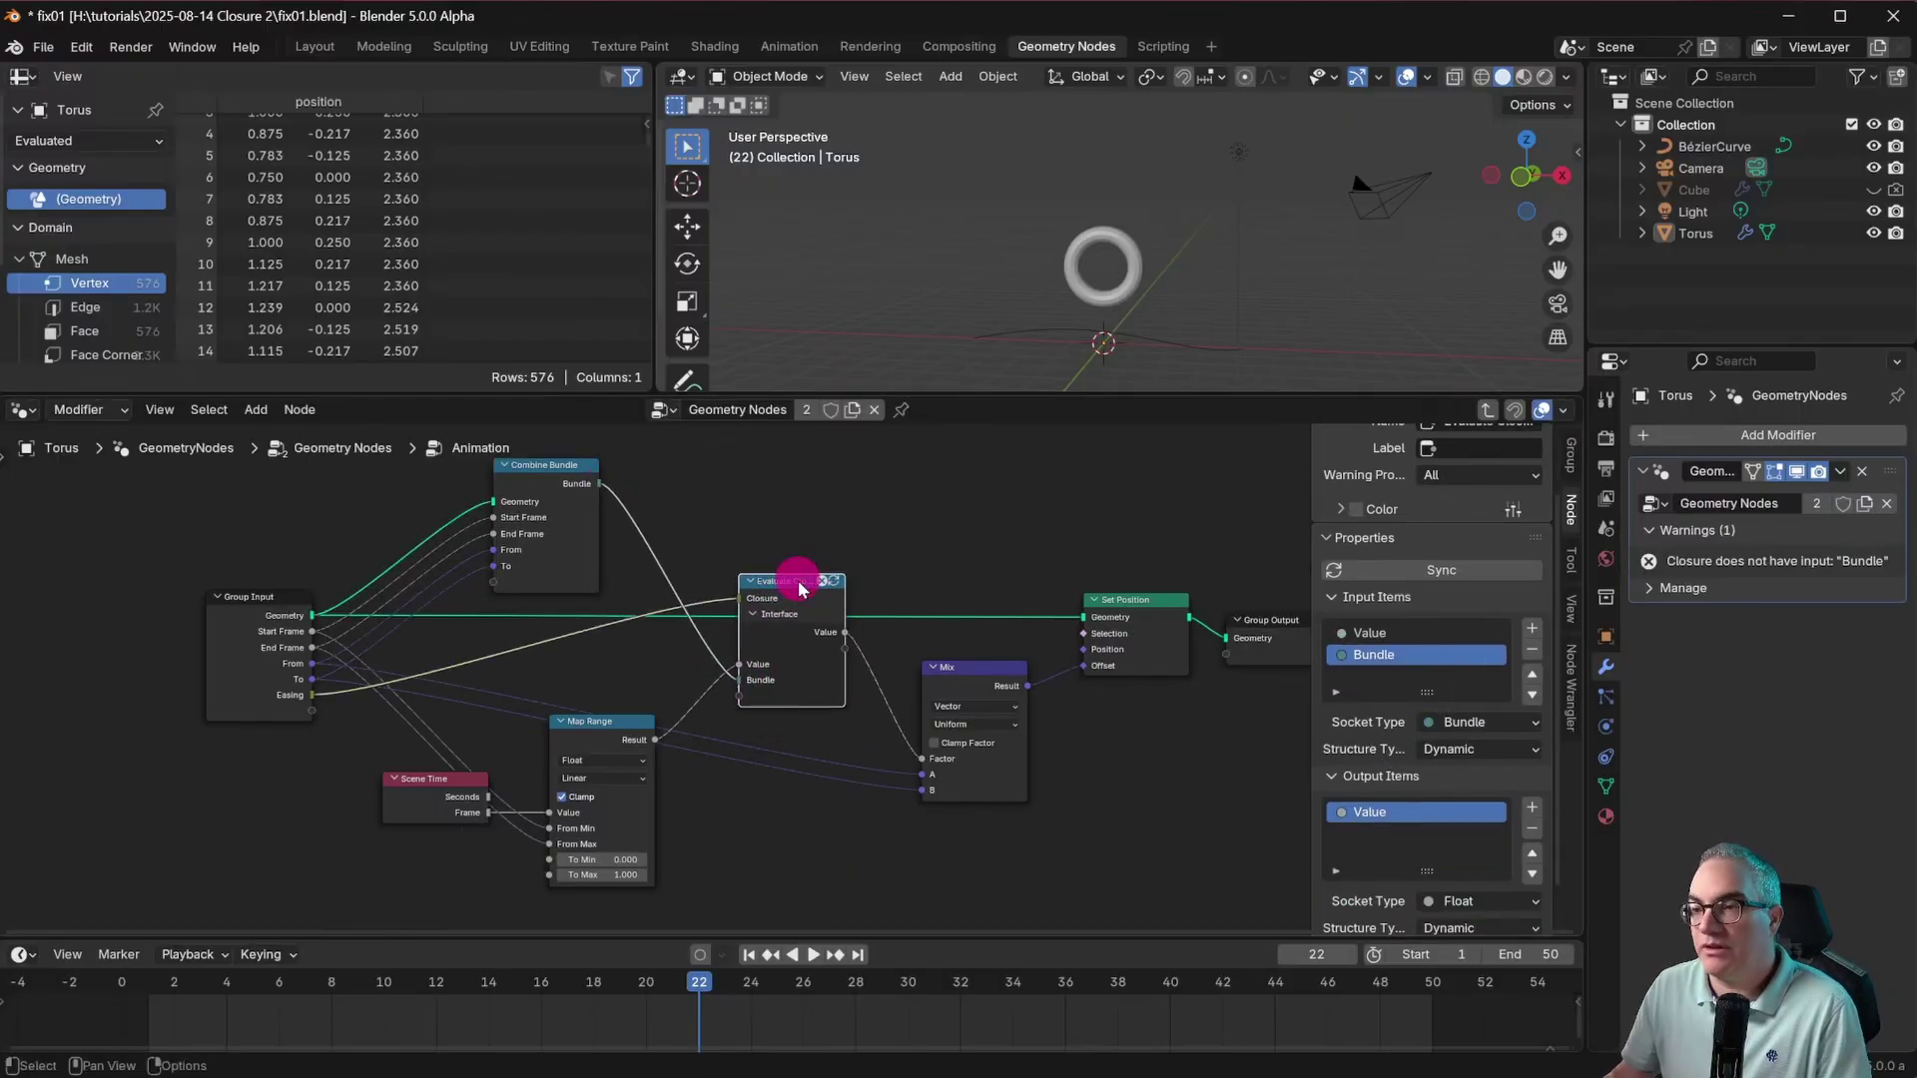
{"action": "double_click", "coordinate": [1375, 663]}
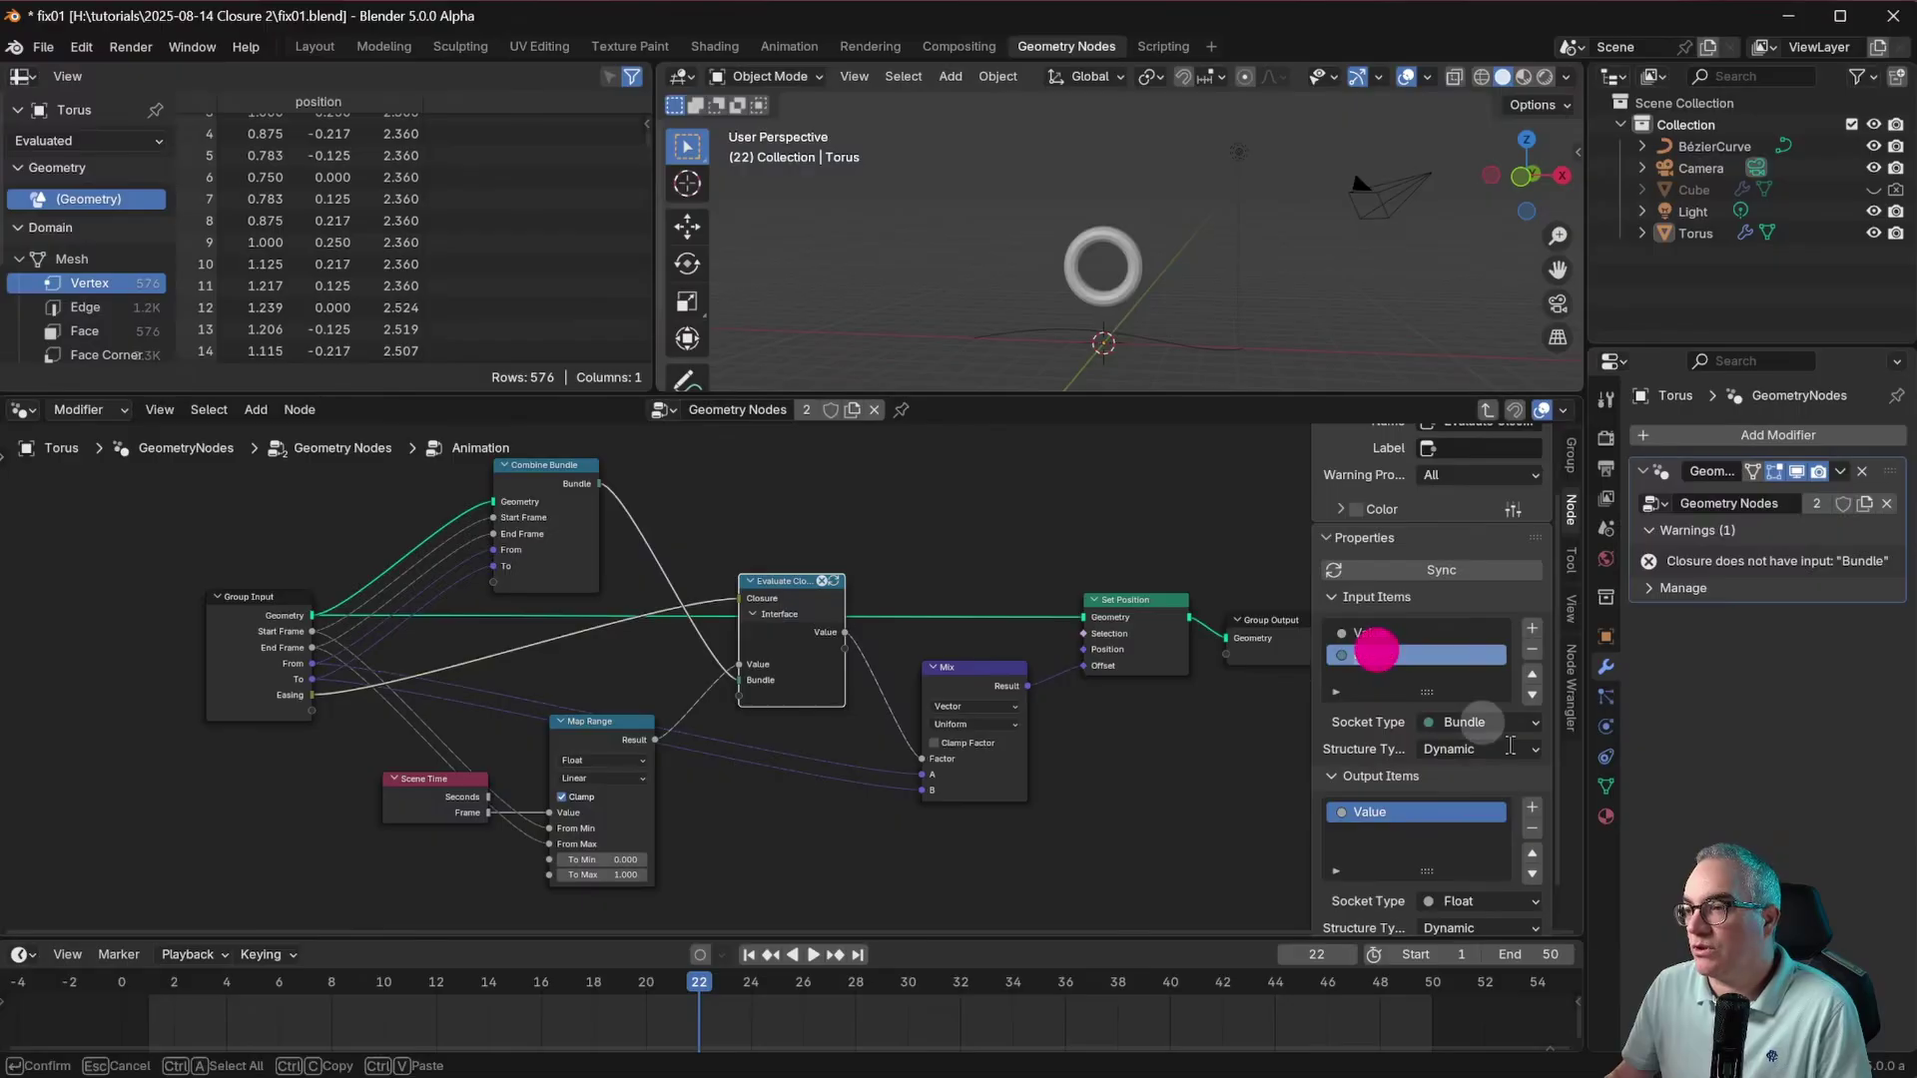
{"action": "type", "text": "C"}
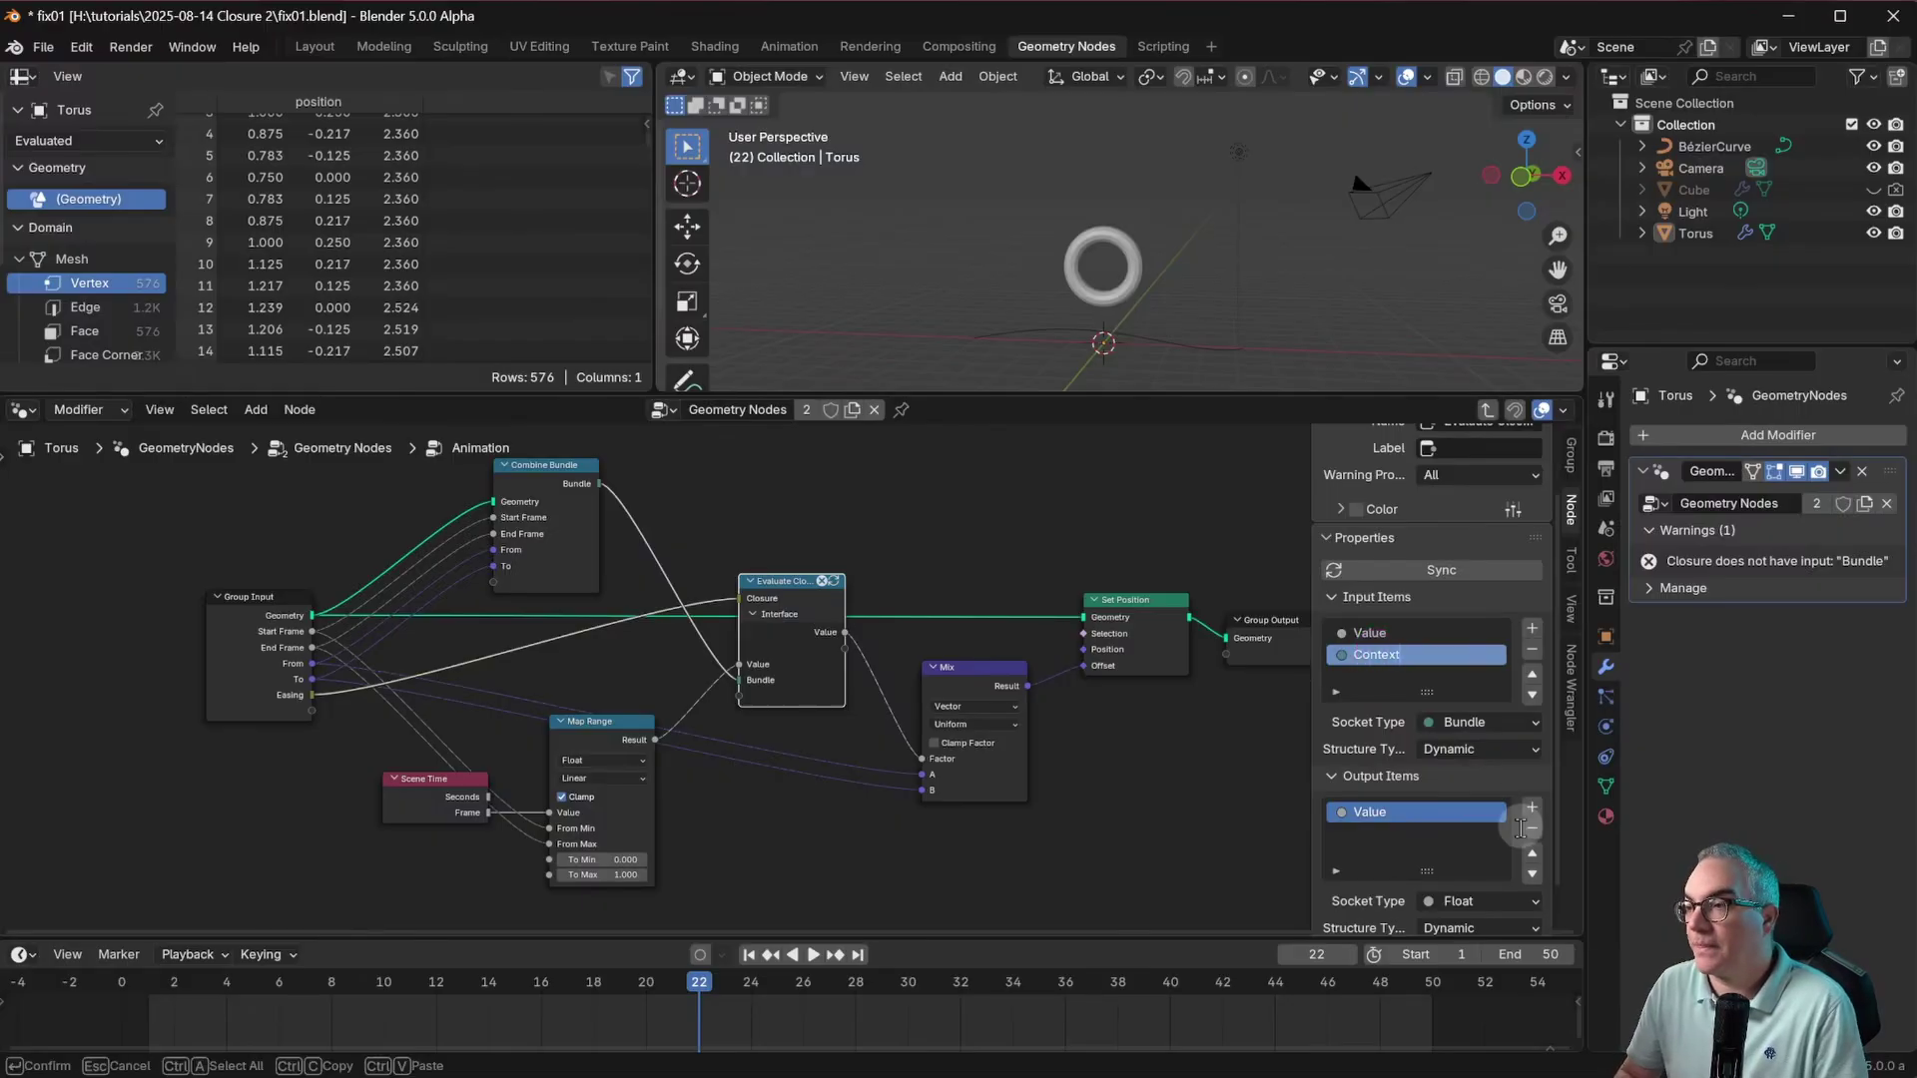
{"action": "type", "text": "ontext"}
{"action": "key", "text": "Return"}
Step: Move Combine Bundle closer to Evaluate Closure, and shift Evaluate Closure down below the geometry link
{"action": "left_click_drag", "start_coordinate": [775, 575], "coordinate": [792, 585]}
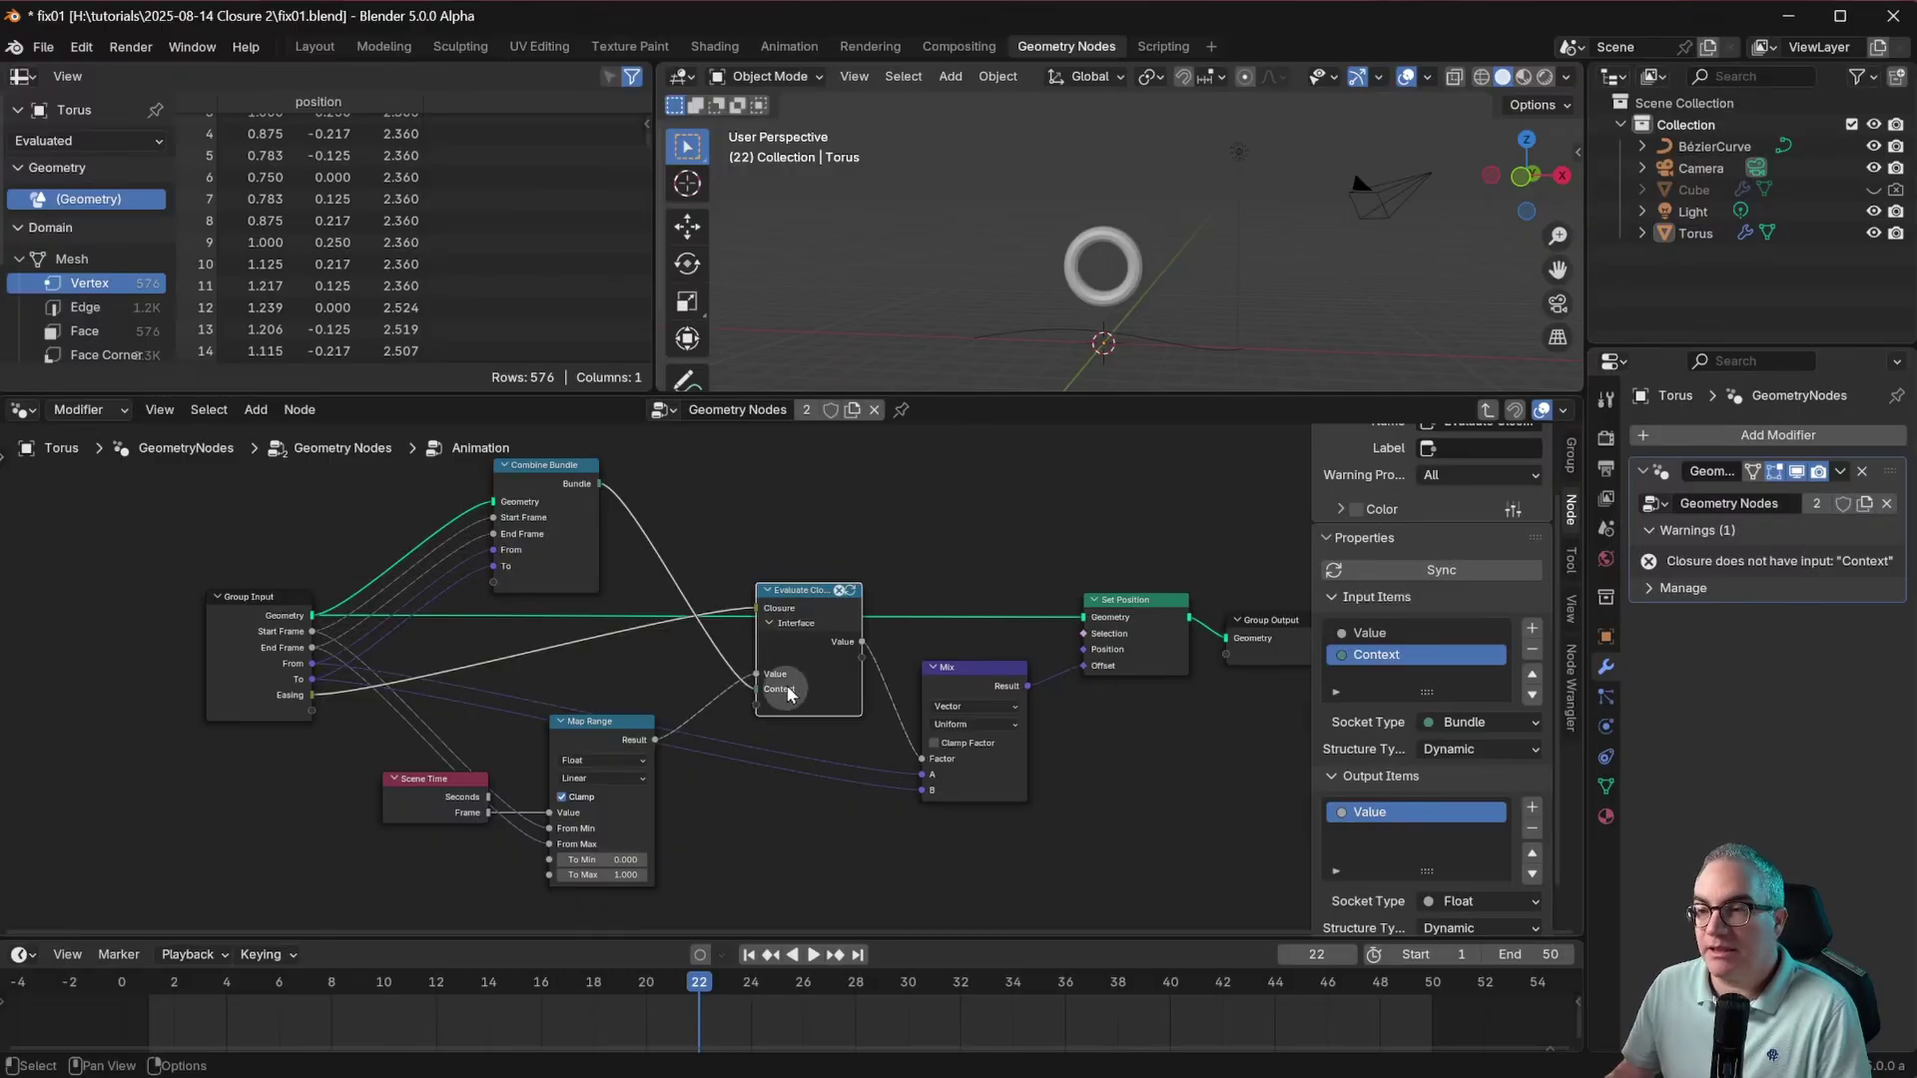
{"action": "left_click_drag", "start_coordinate": [543, 469], "coordinate": [631, 469]}
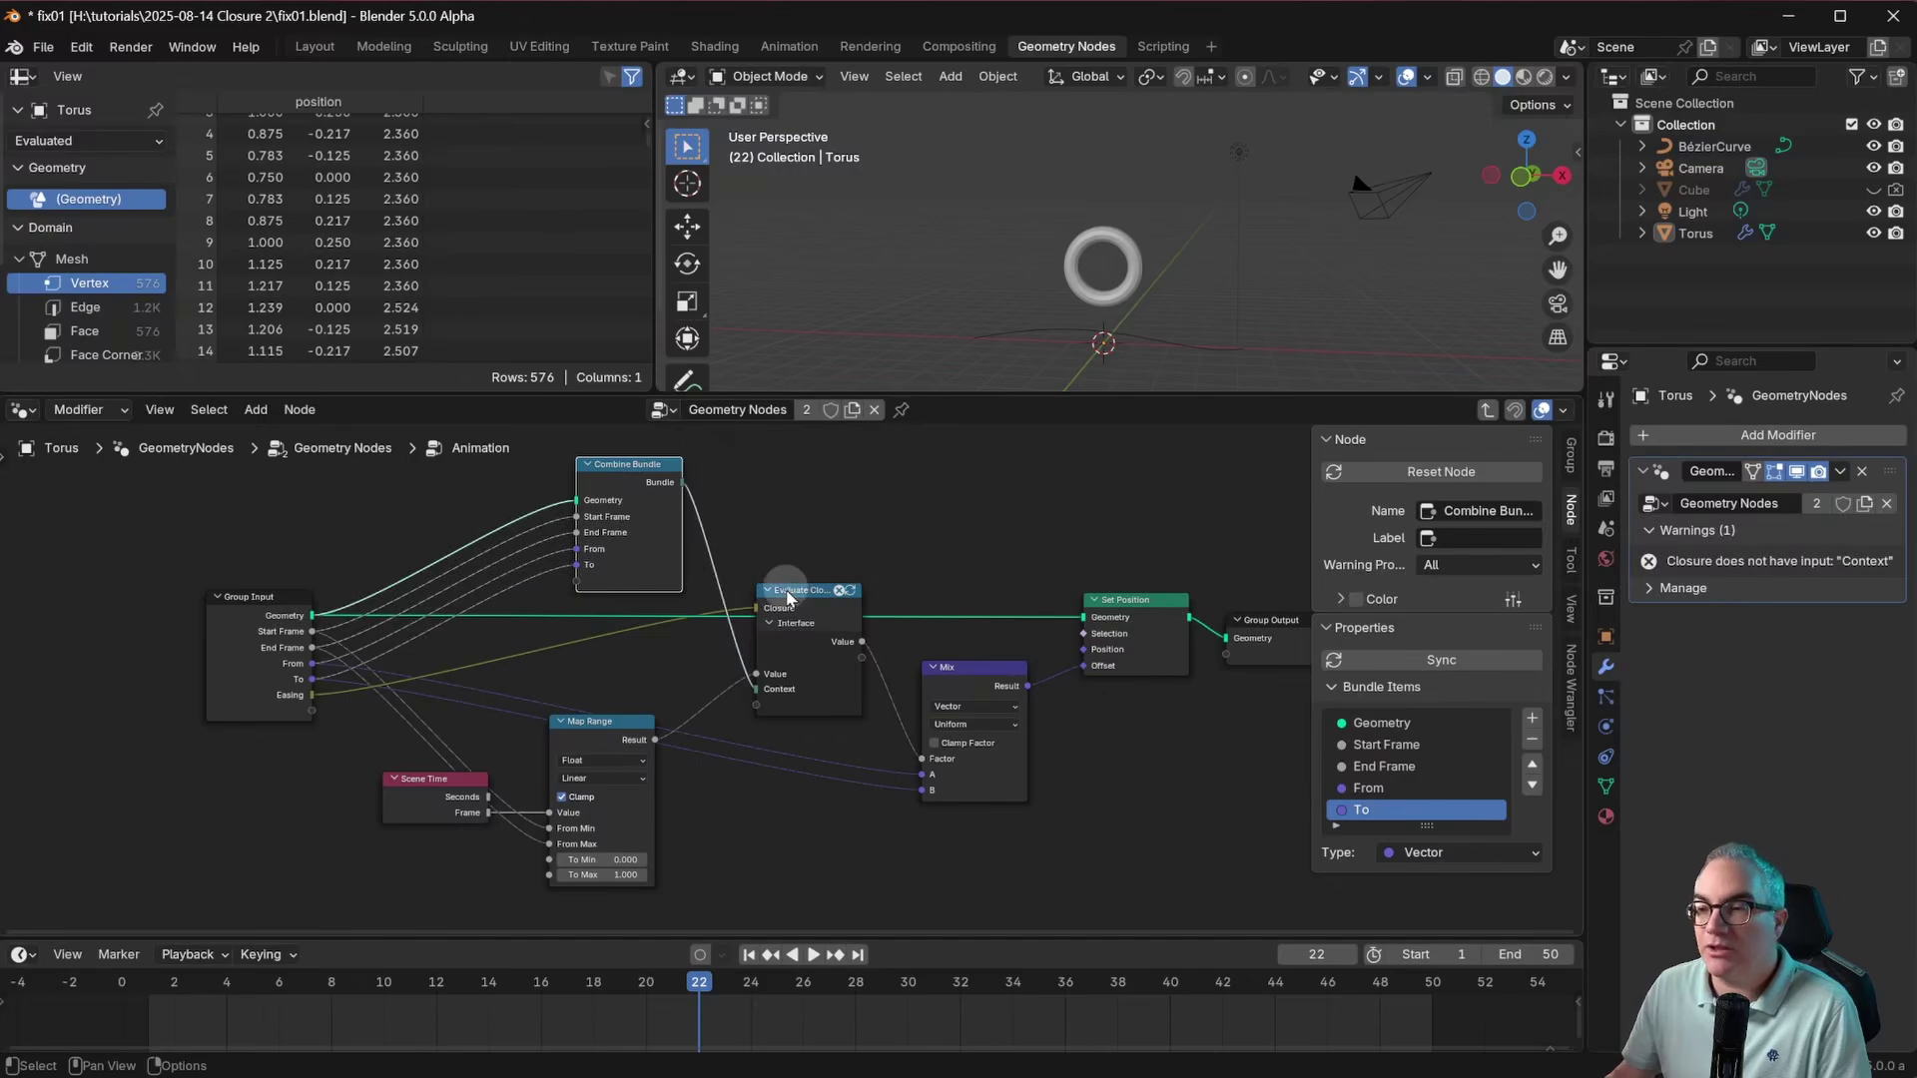
{"action": "left_click_drag", "start_coordinate": [785, 589], "coordinate": [783, 644]}
Step: Switch to the inside of the Elastic group and remove the Geometry item from the closure zone's inputs
{"action": "key", "text": "ctrl+Tab"}
{"action": "key", "text": "Tab"}
{"action": "left_click", "coordinate": [188, 707]}
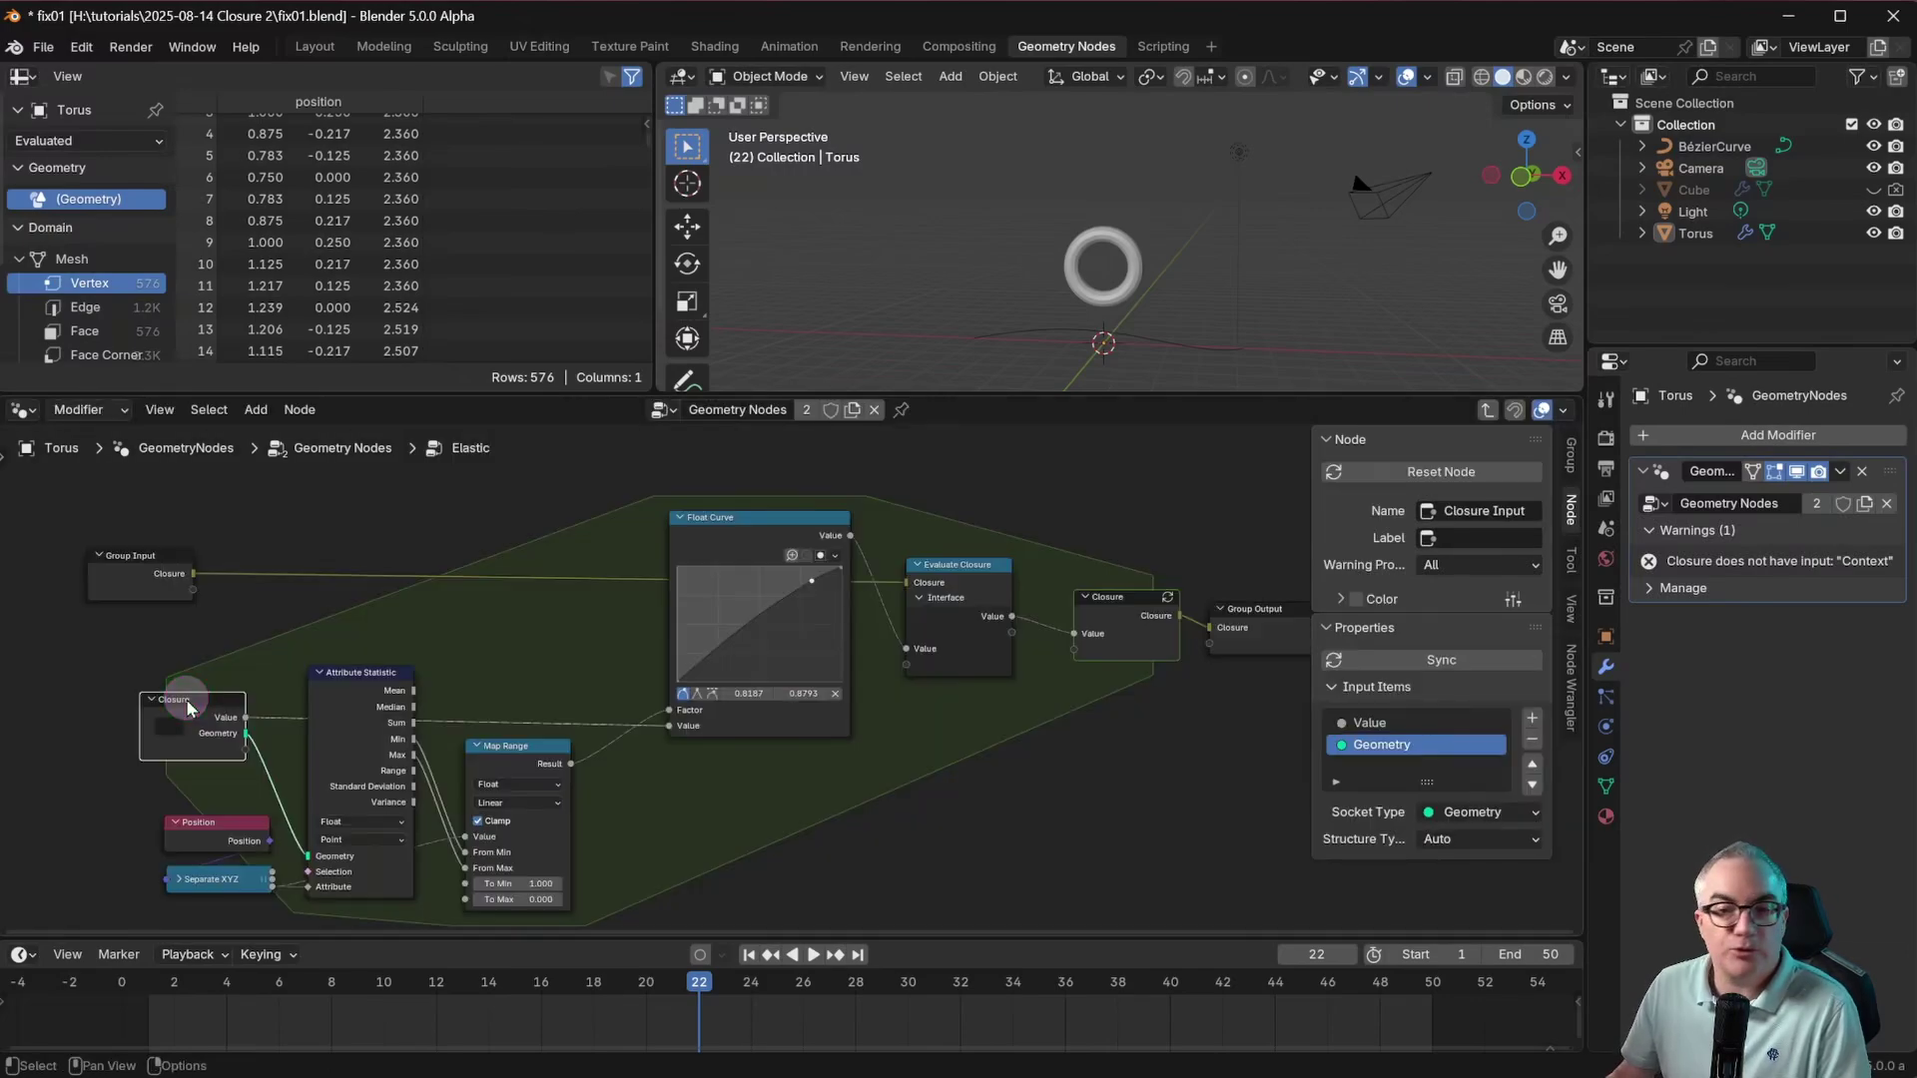
{"action": "left_click", "coordinate": [1532, 738]}
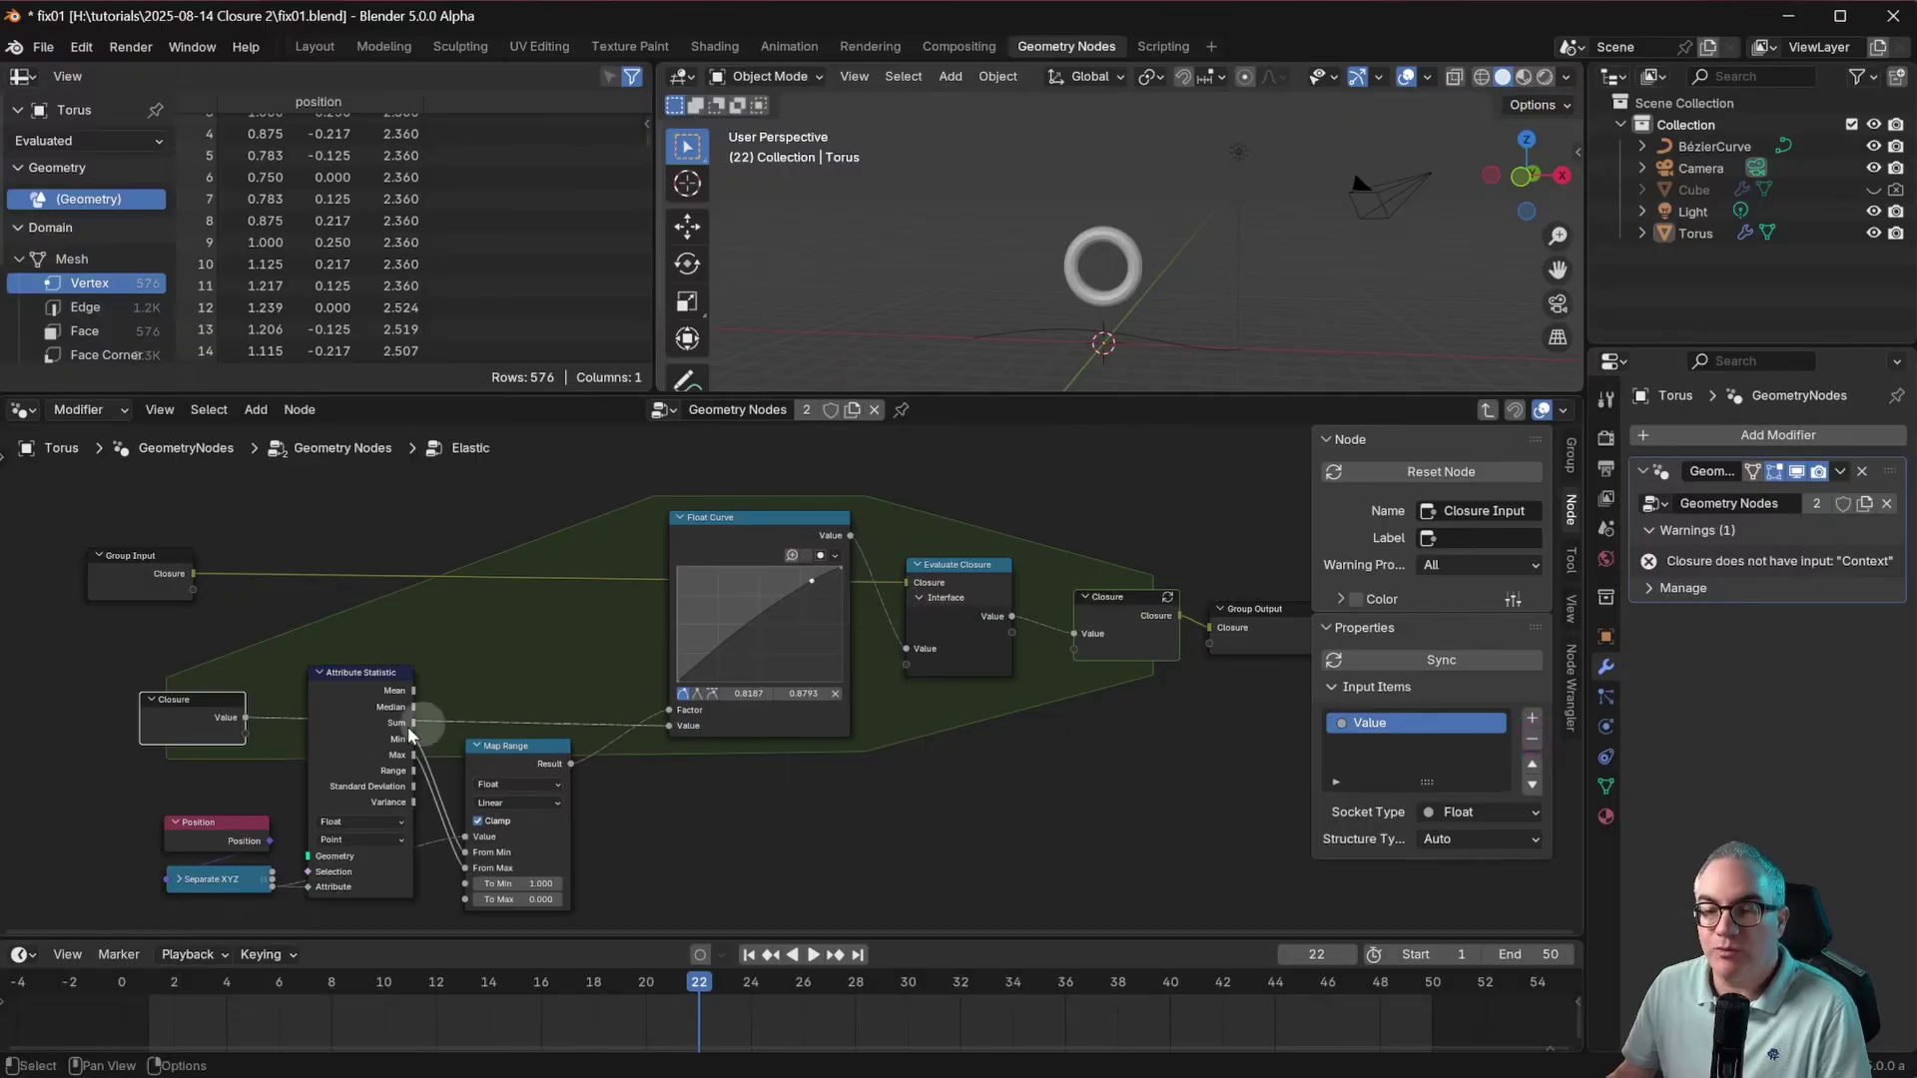
Step: Add an input item named Context to the Elastic closure zone and set its socket type to Bundle
{"action": "left_click", "coordinate": [1533, 719]}
{"action": "double_click", "coordinate": [1387, 744]}
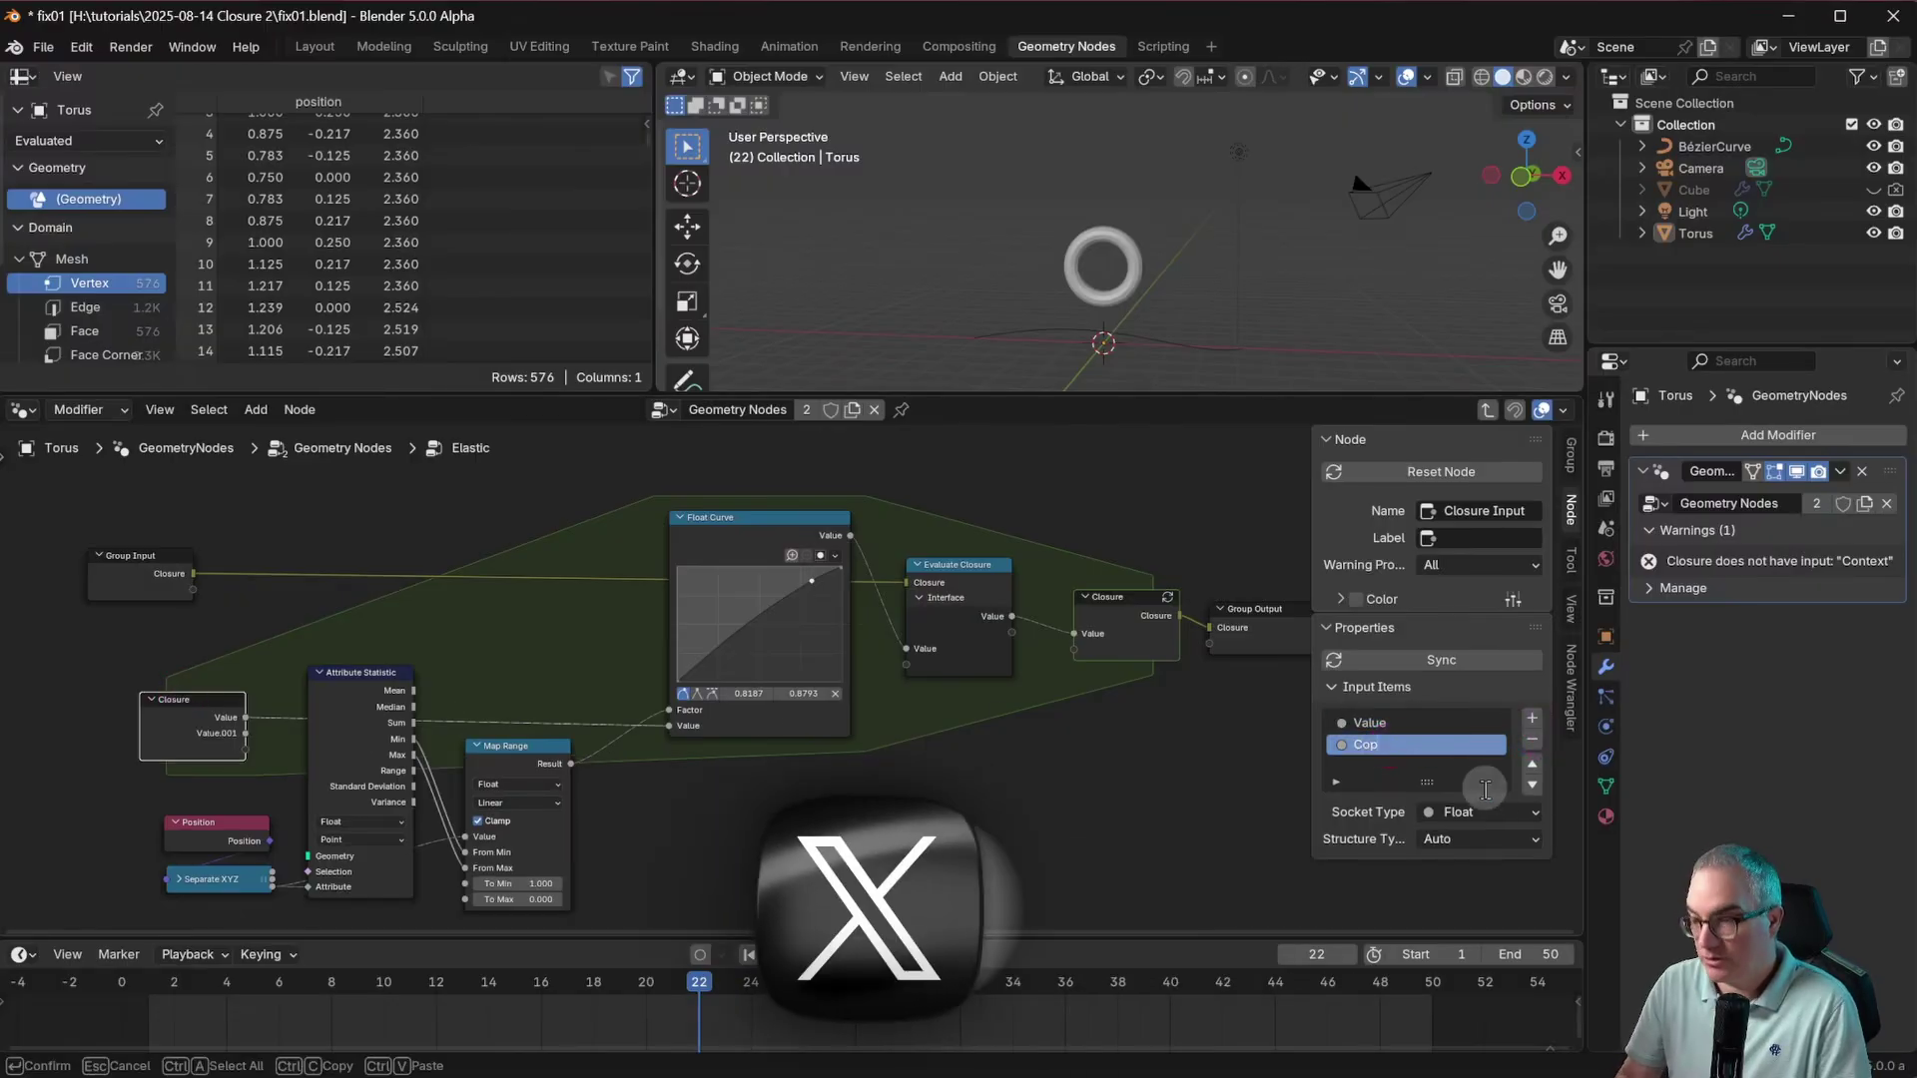
{"action": "type", "text": "Context"}
{"action": "key", "text": "Return"}
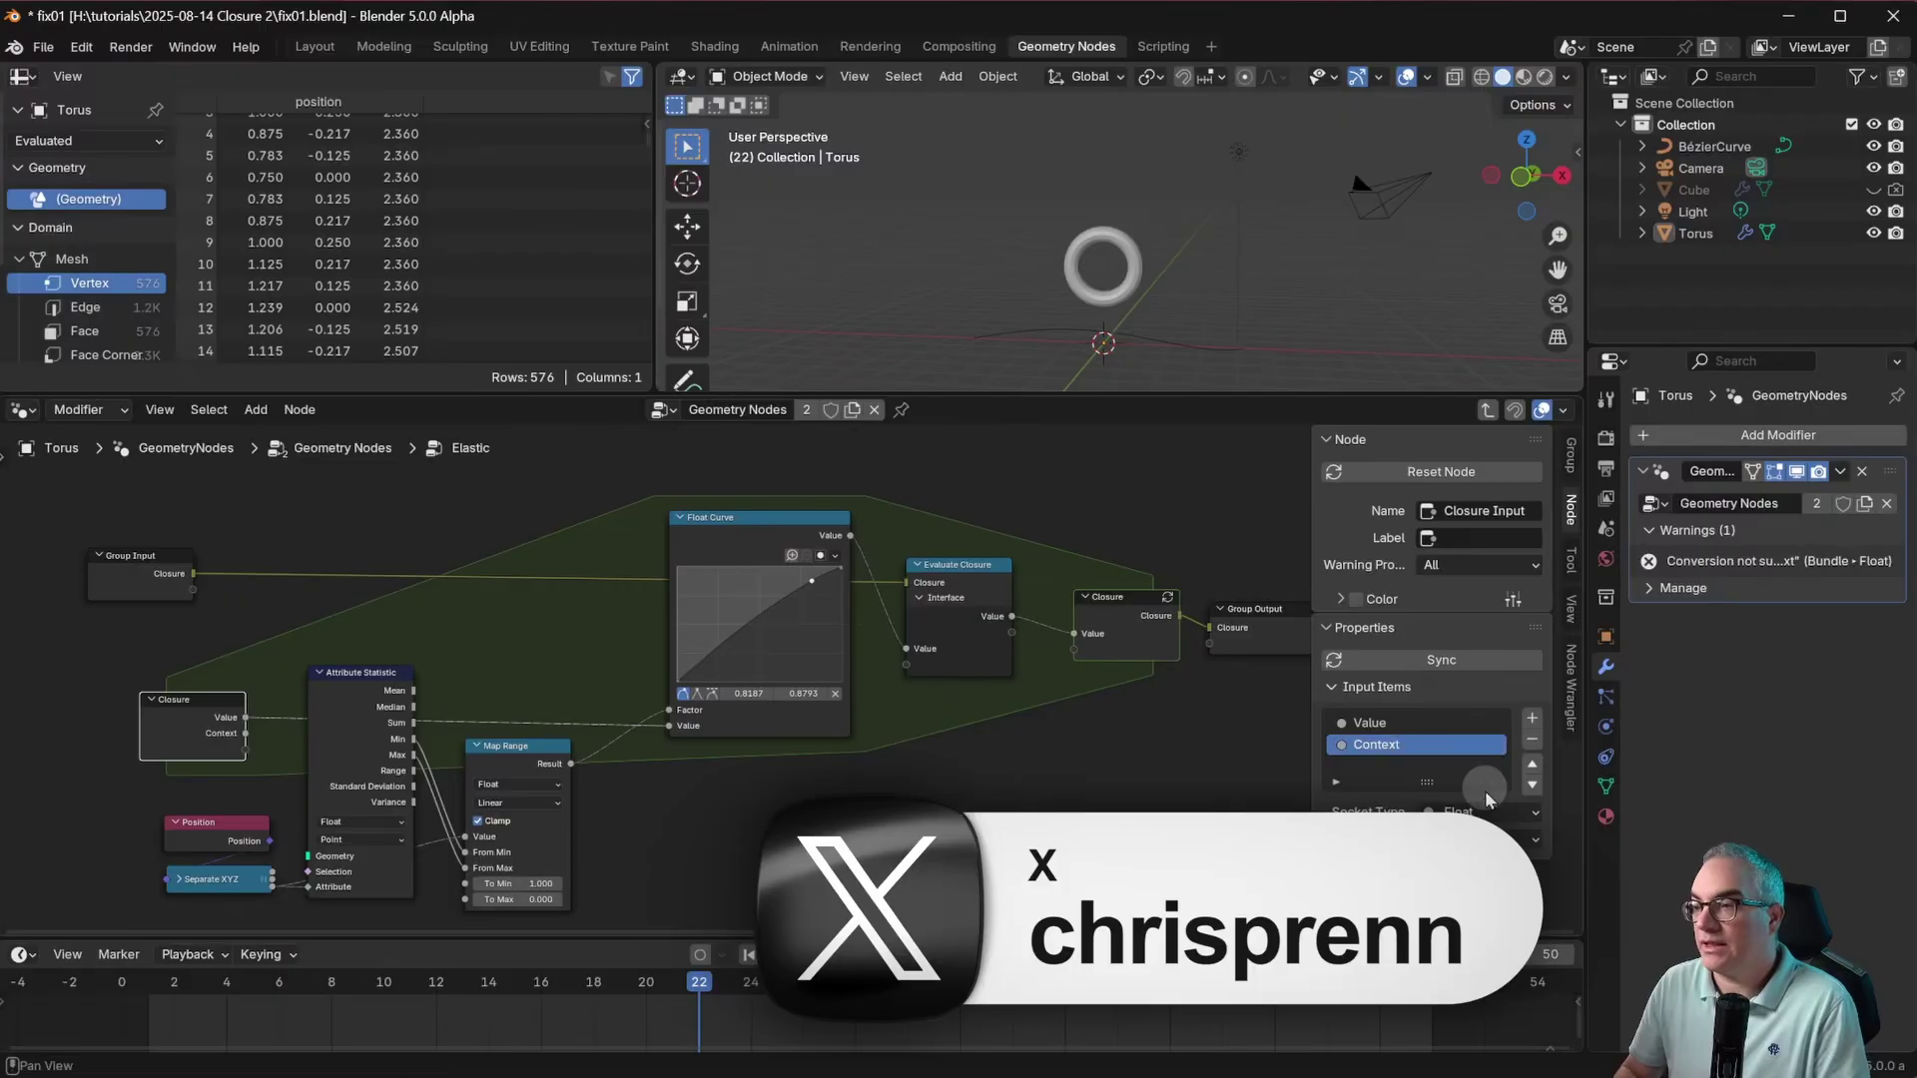
{"action": "left_click", "coordinate": [1496, 811]}
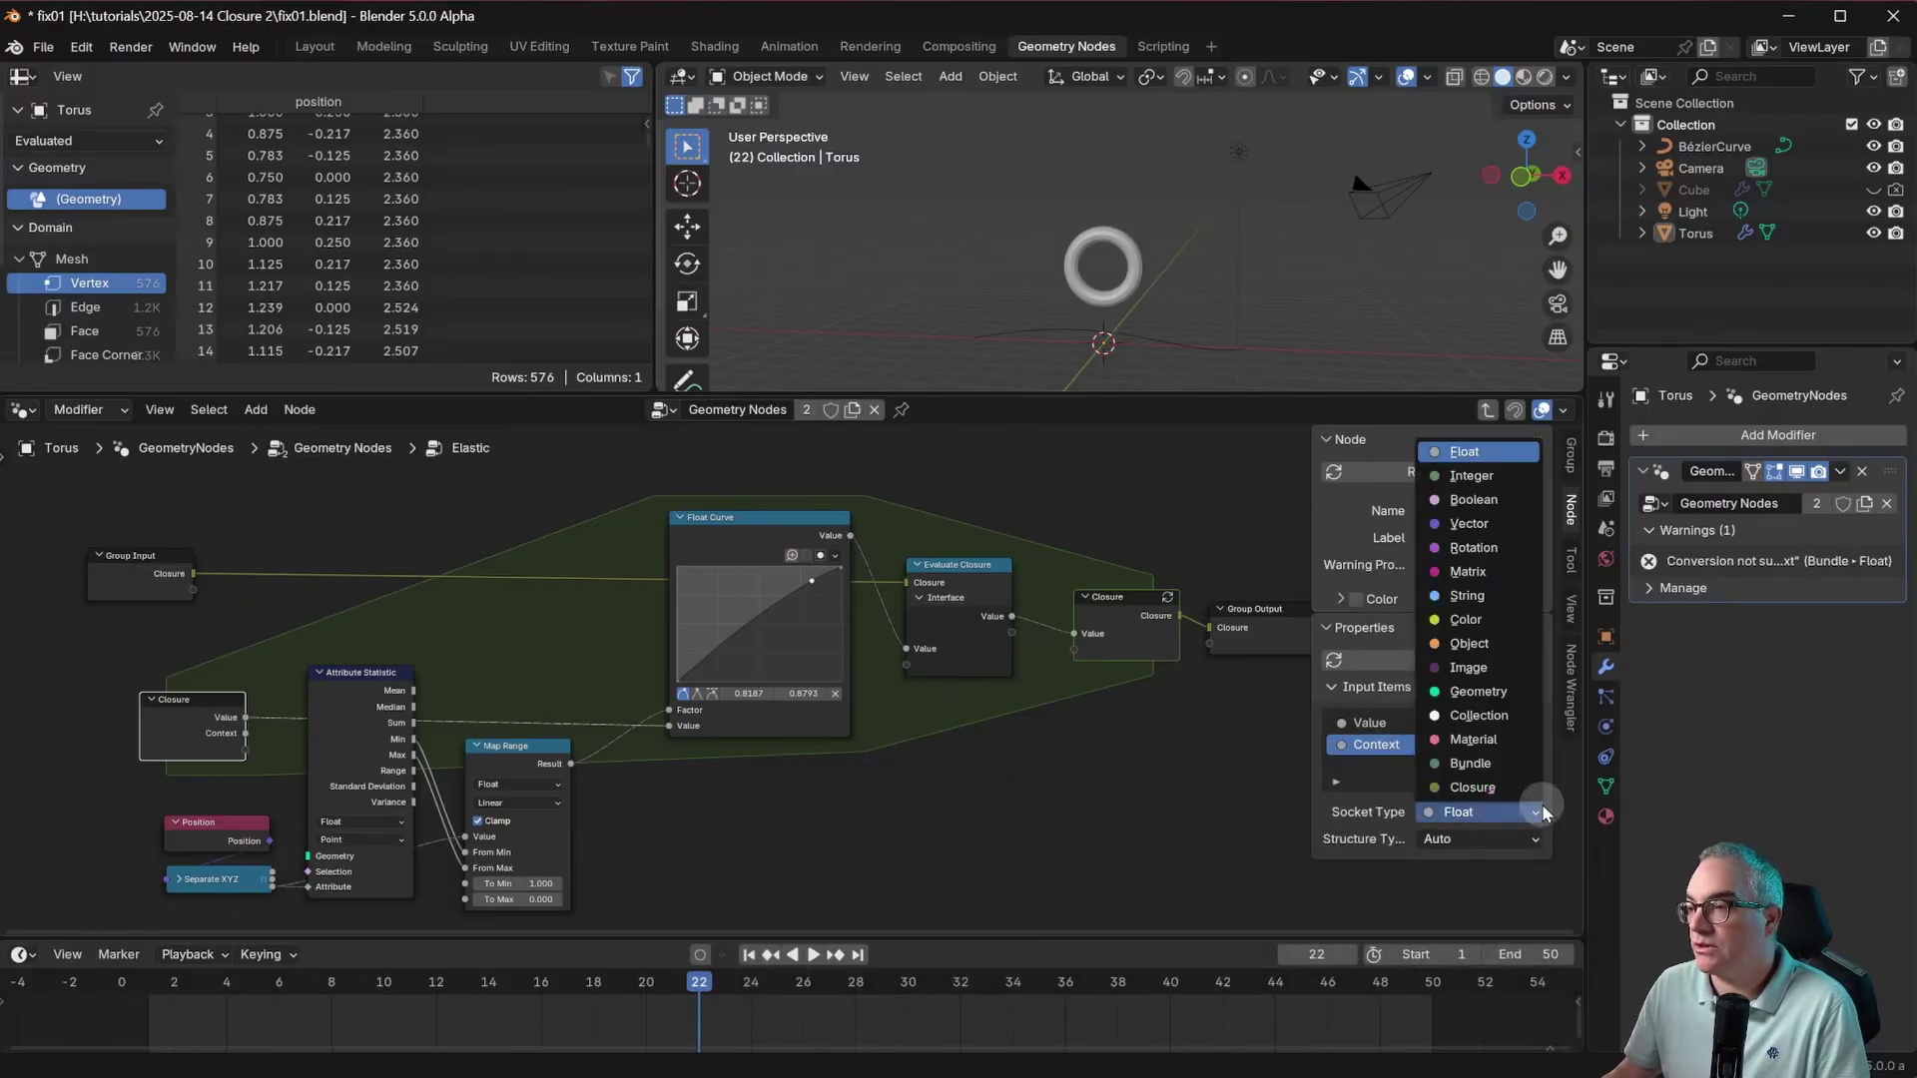
{"action": "left_click", "coordinate": [1492, 762]}
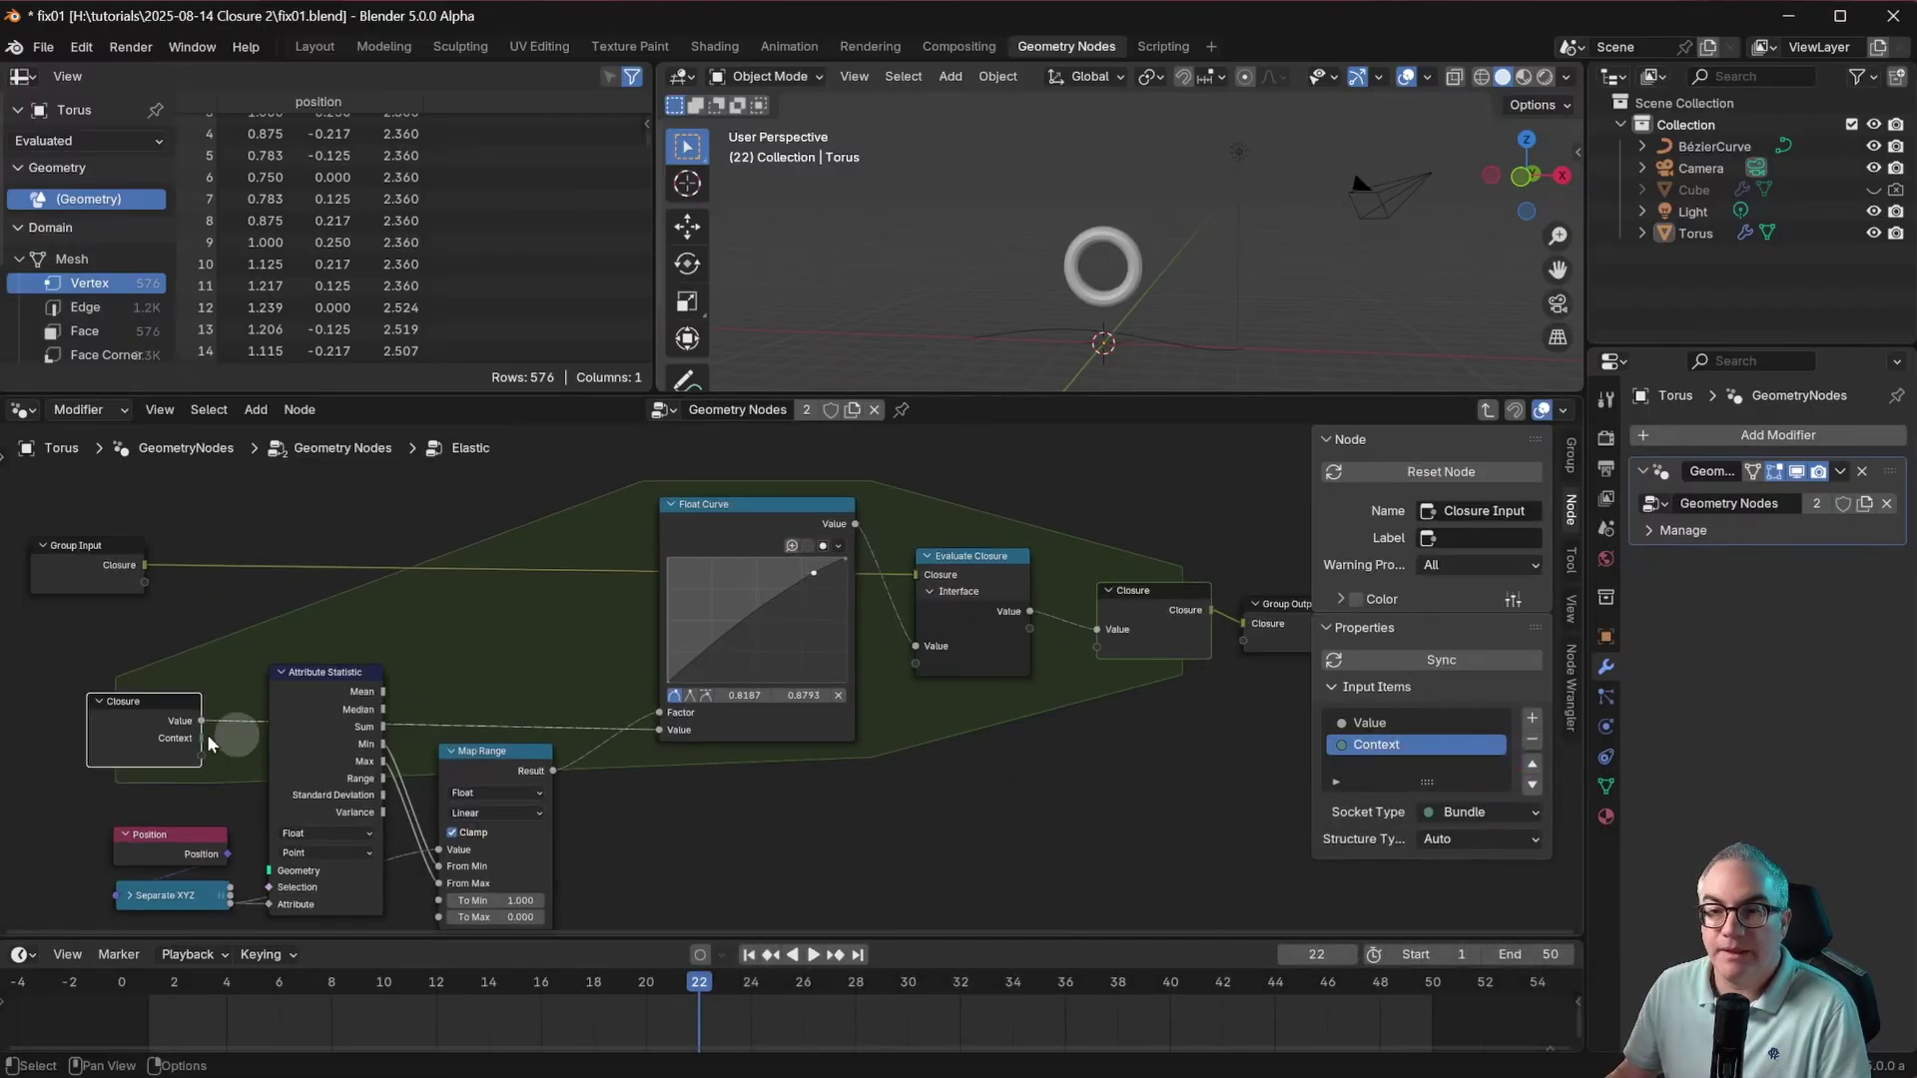
Step: Add a Separate Bundle node fed by the Context socket and connect it to Attribute Statistic's Geometry input as a Geometry item
{"action": "middle_click_drag", "start_coordinate": [206, 734], "coordinate": [439, 671]}
{"action": "mouse_move", "coordinate": [432, 642]}
{"action": "left_mouse_down"}
{"action": "mouse_move", "coordinate": [336, 623]}
{"action": "mouse_move", "coordinate": [445, 664]}
{"action": "left_mouse_up"}
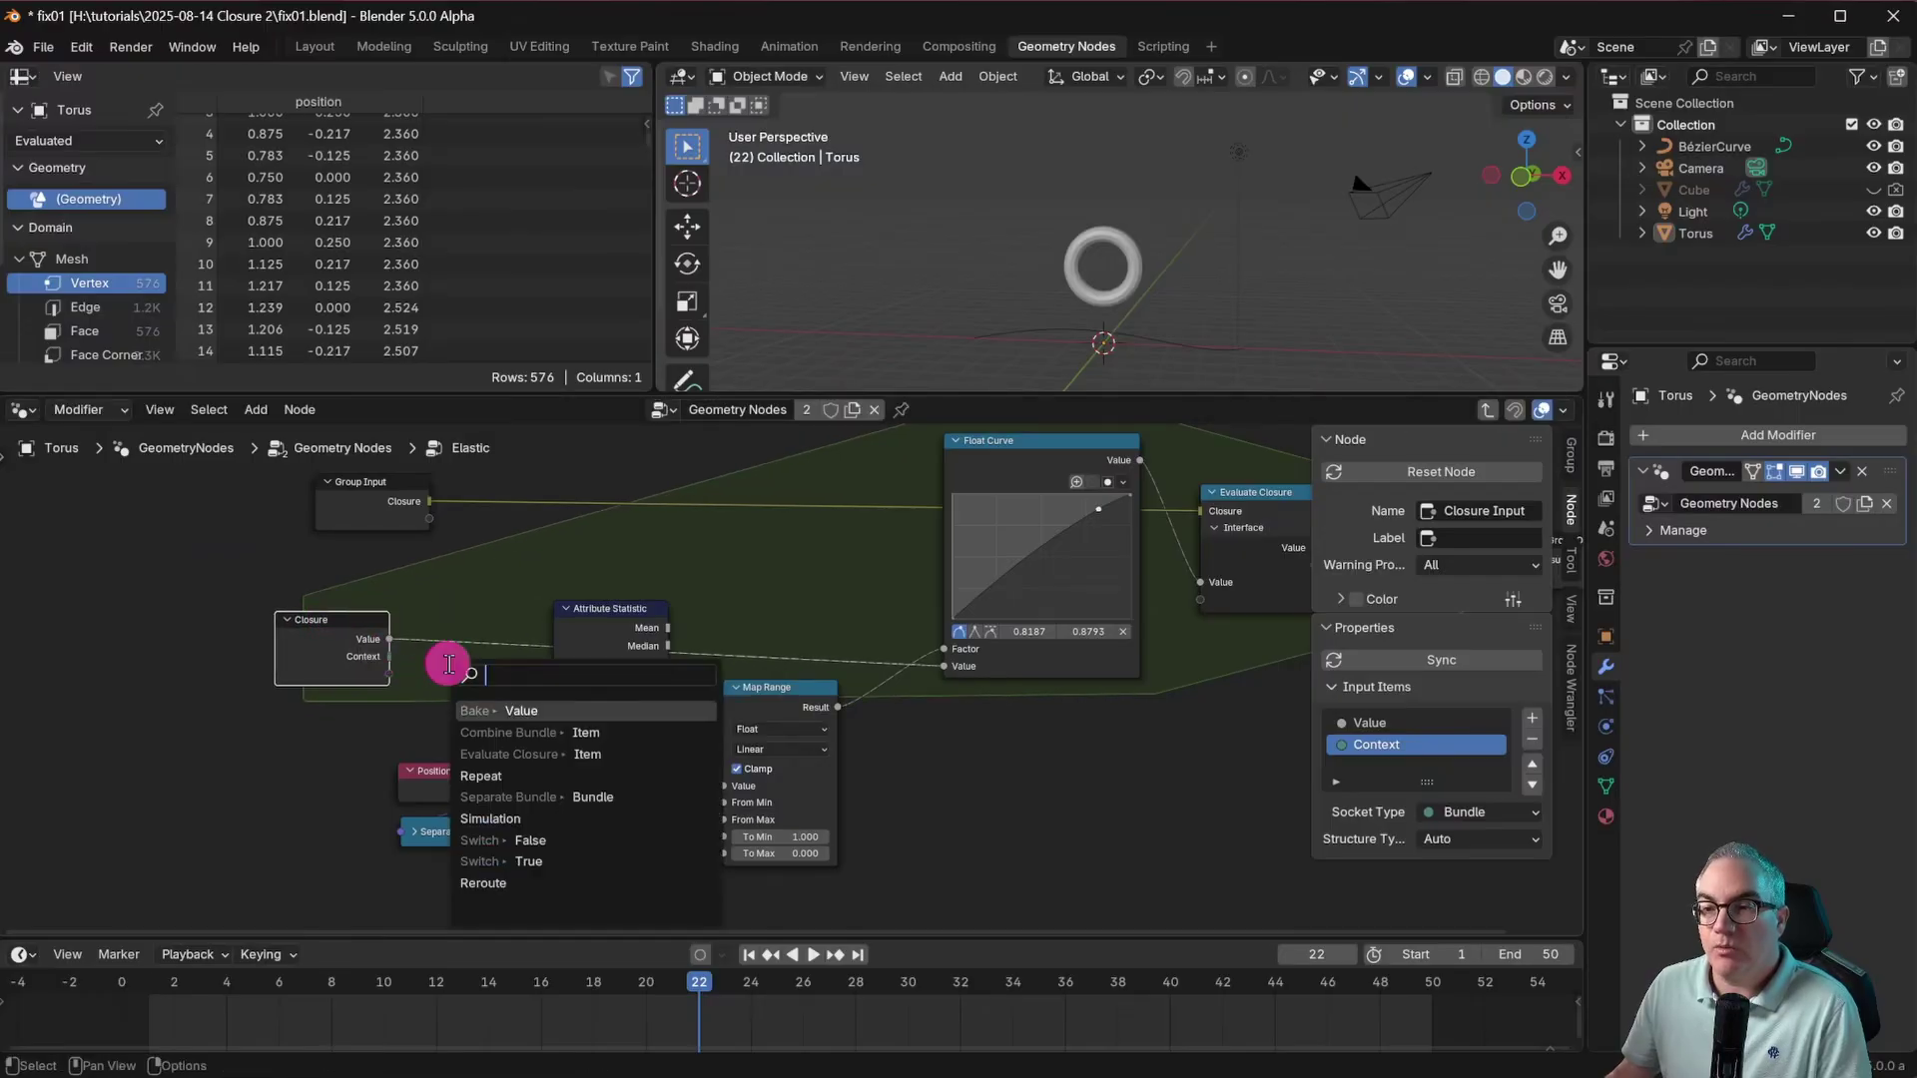
{"action": "left_click", "coordinate": [575, 805]}
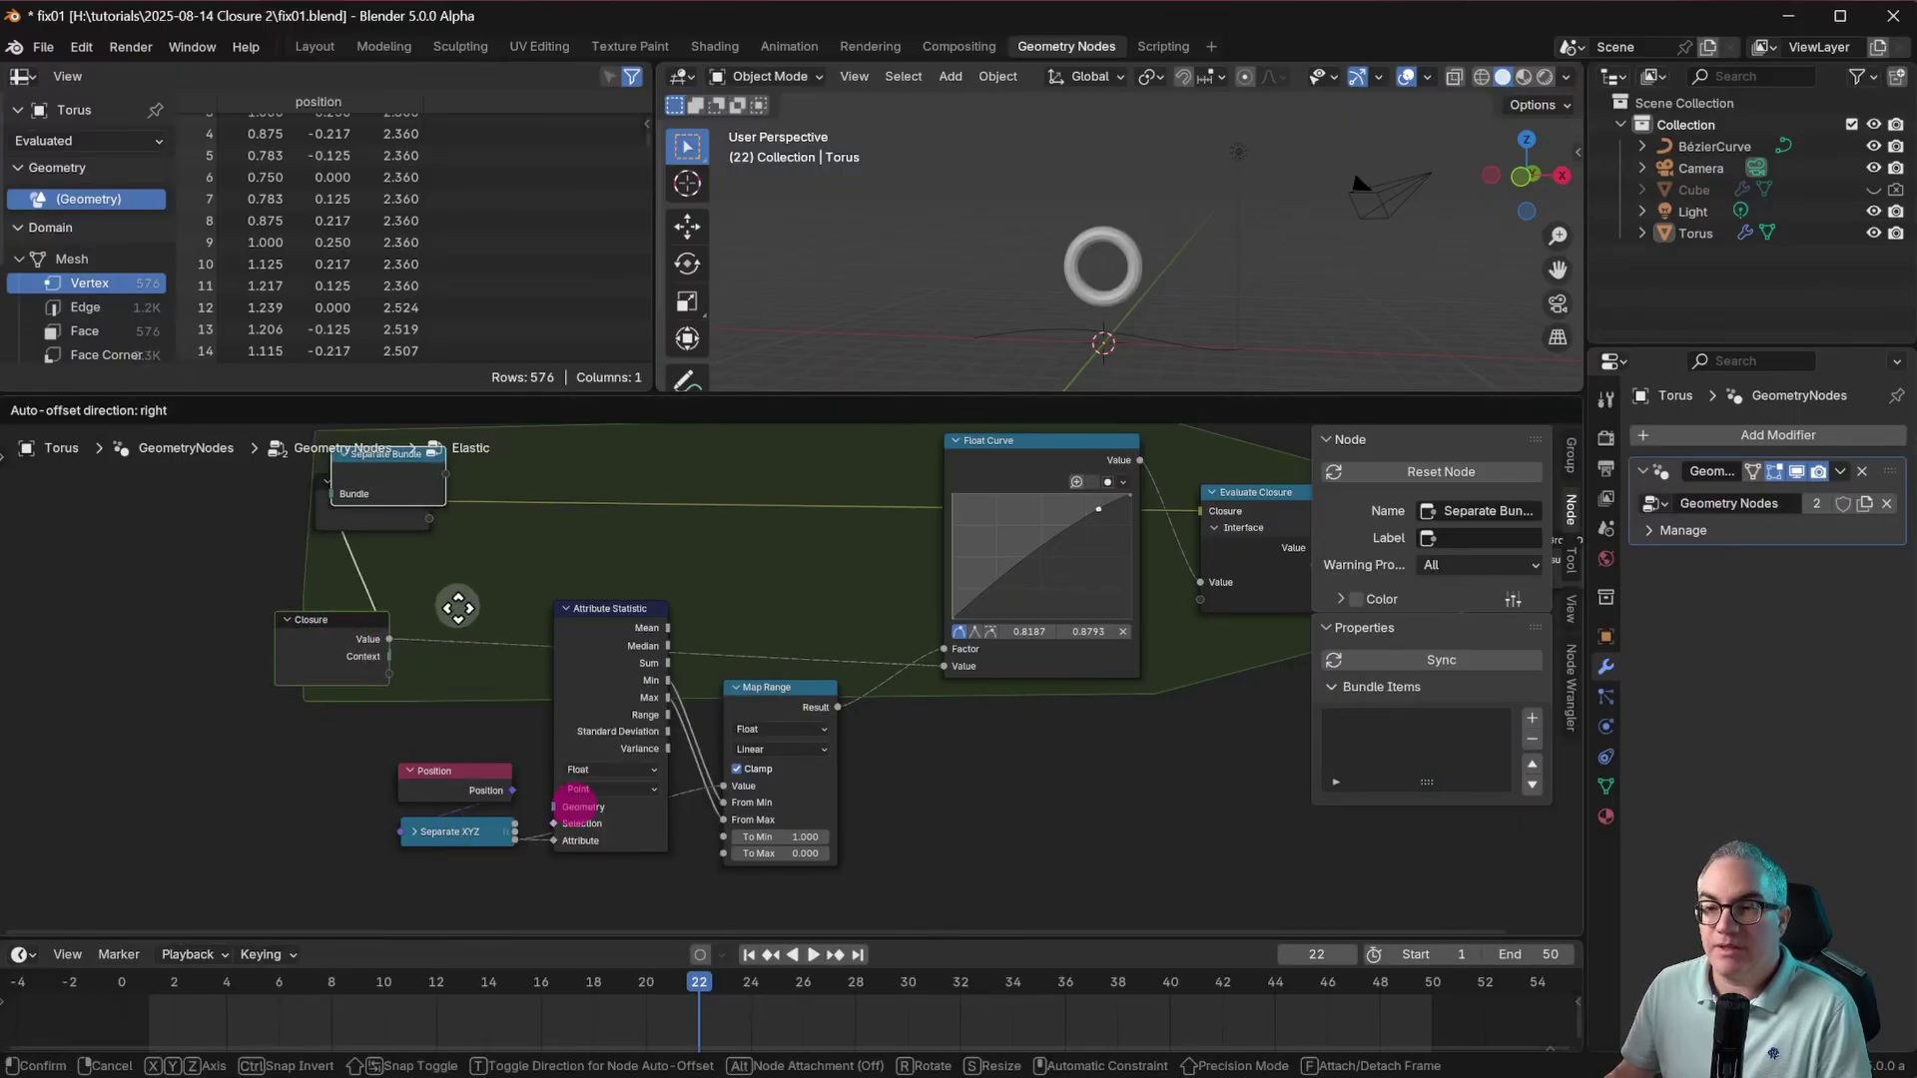
{"action": "left_click", "coordinate": [532, 689]}
{"action": "left_click_drag", "start_coordinate": [554, 807], "coordinate": [491, 690]}
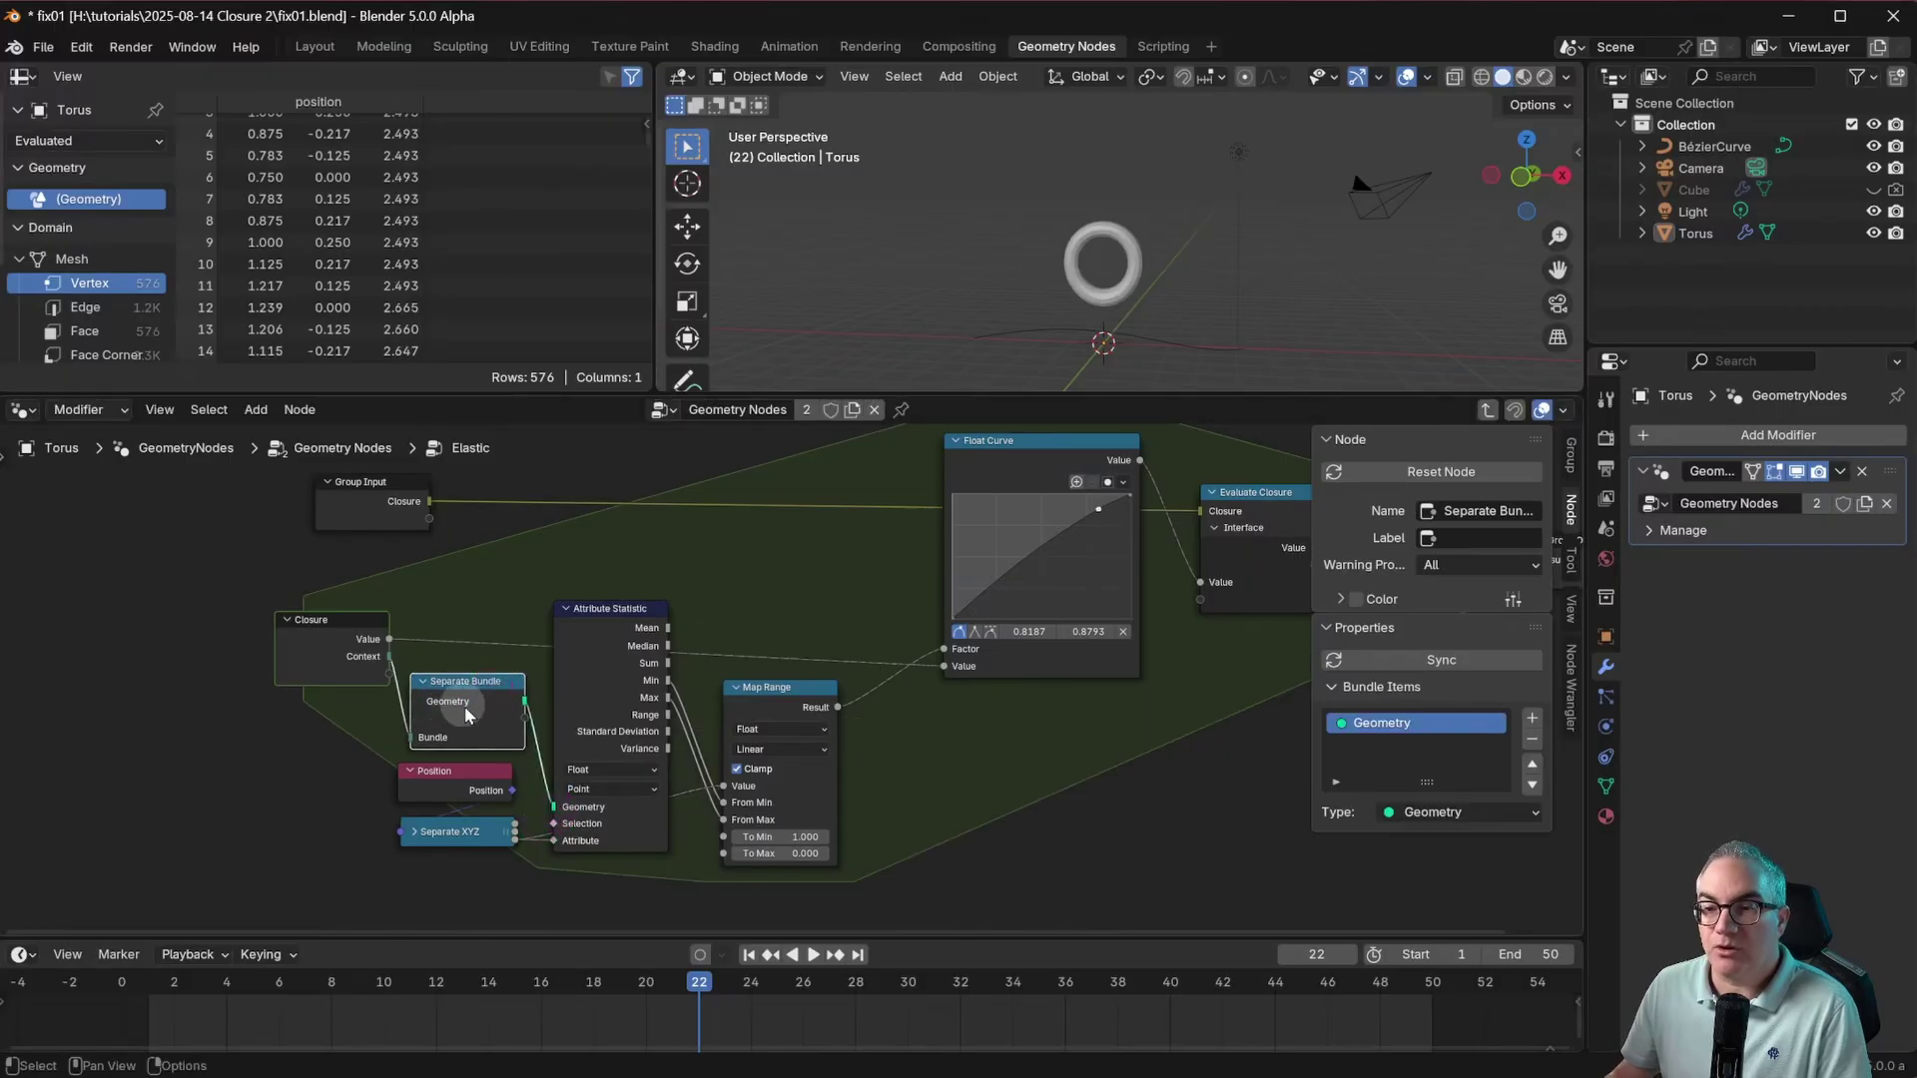
Step: Tidy the Elastic group by spacing out the Closure input and Separate Bundle nodes and placing Group Input and Group Output above the zone
{"action": "left_click_drag", "start_coordinate": [367, 634], "coordinate": [323, 608]}
{"action": "left_click_drag", "start_coordinate": [477, 687], "coordinate": [463, 675]}
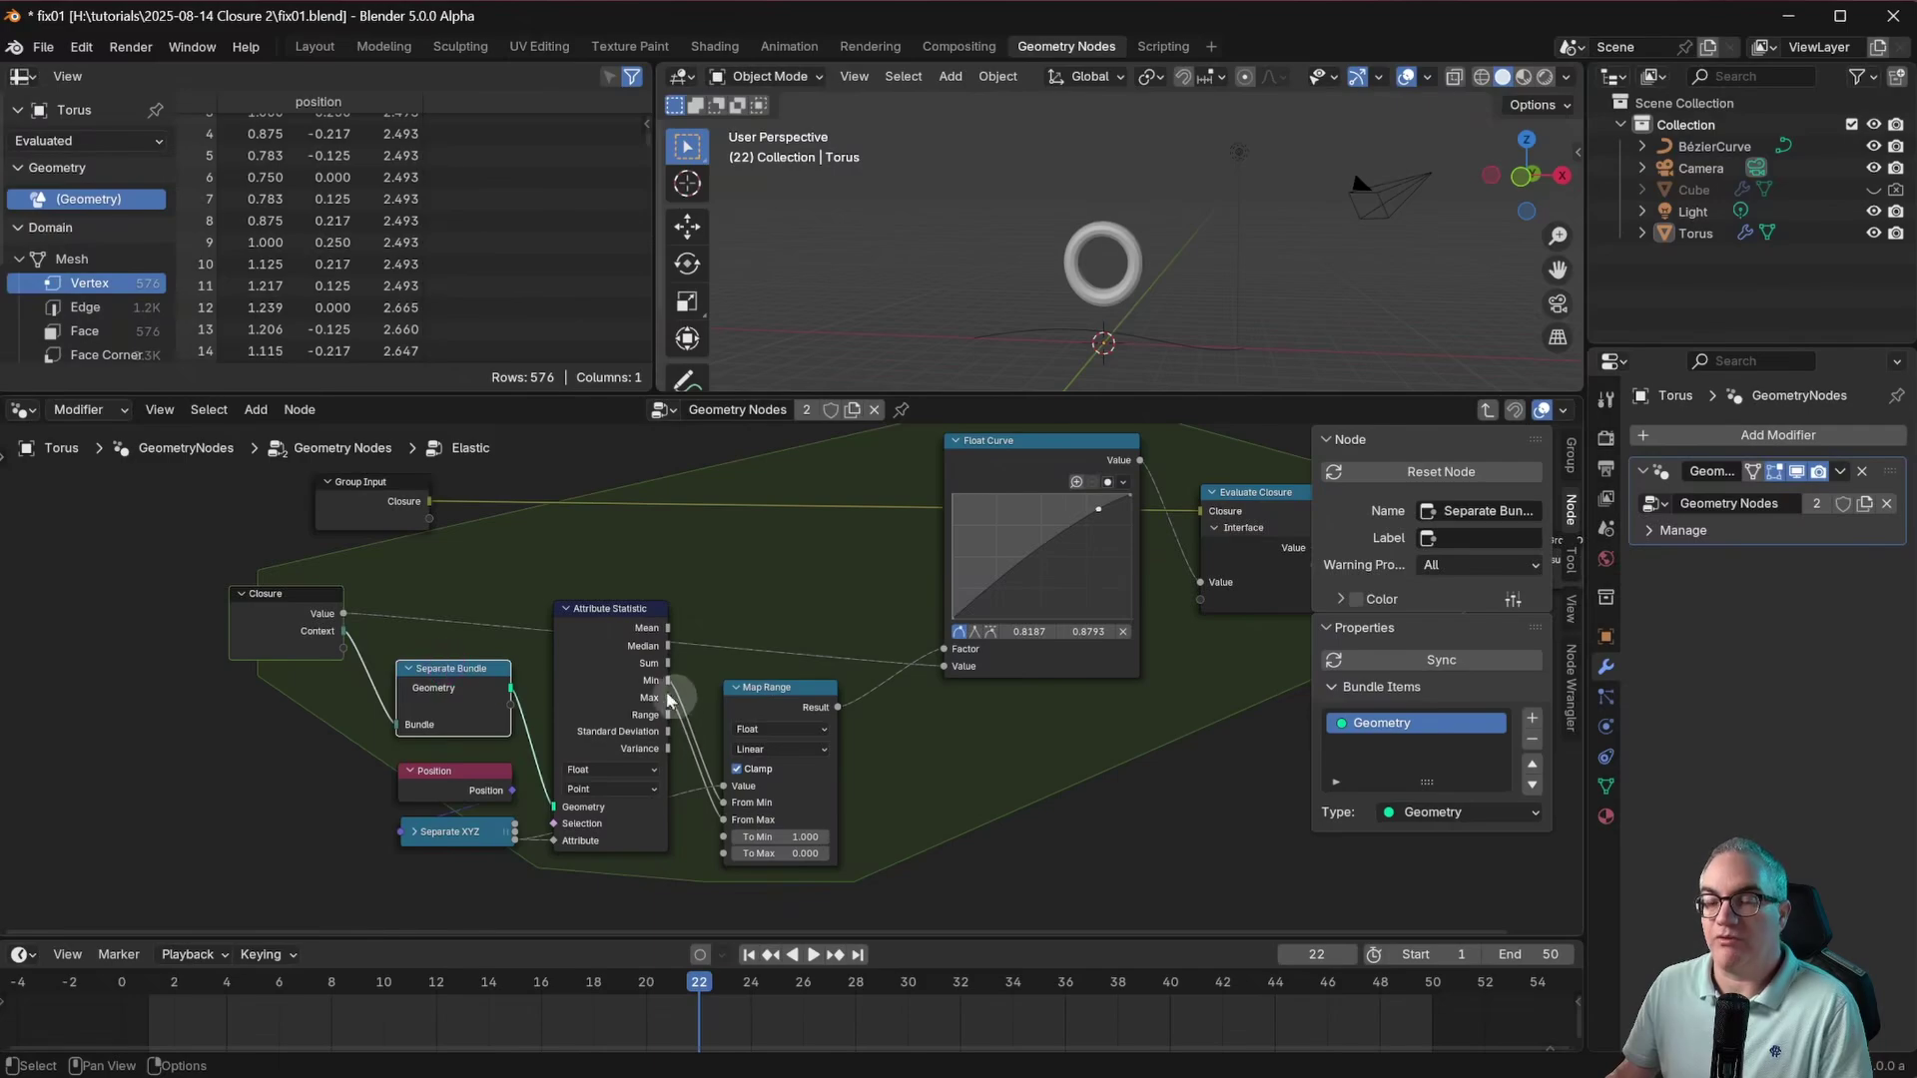
{"action": "left_click_drag", "start_coordinate": [374, 484], "coordinate": [293, 485]}
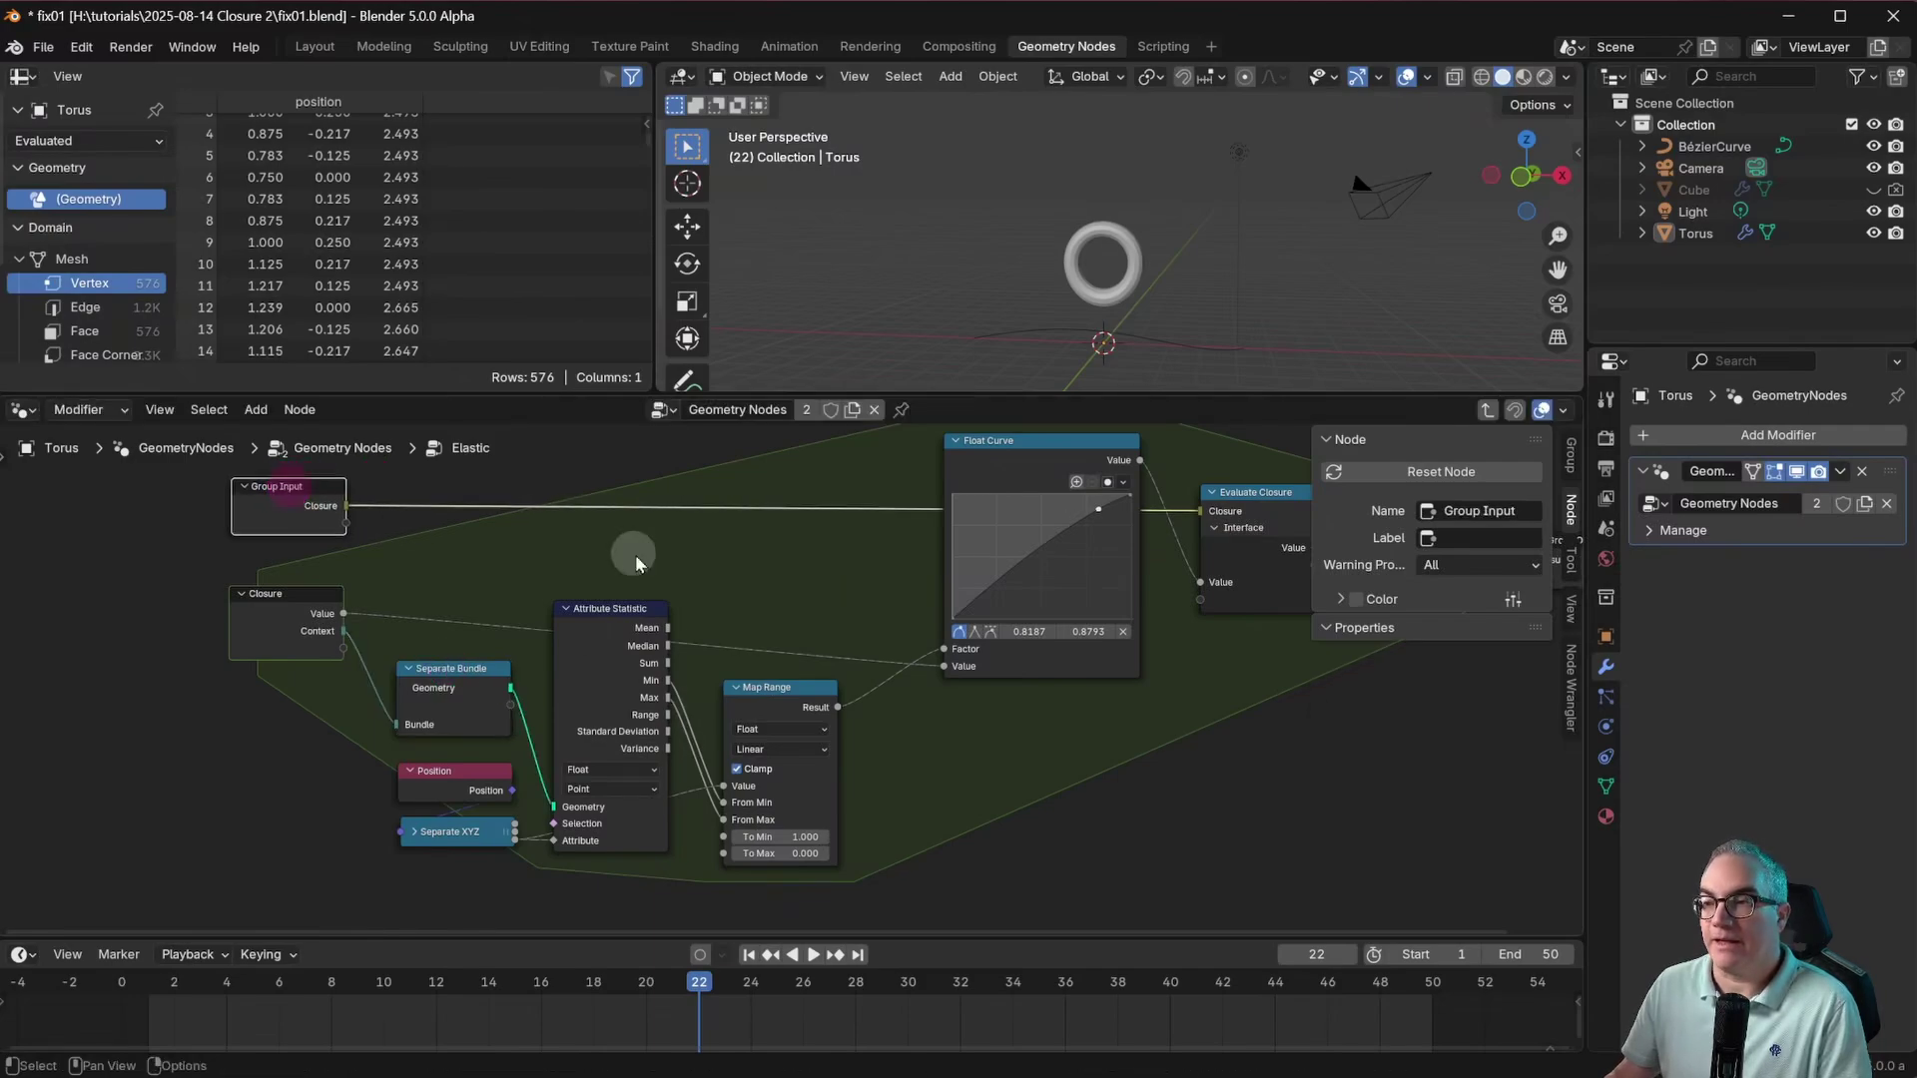
{"action": "scroll", "coordinate": [634, 554], "scroll_direction": "down", "scroll_amount": 1}
{"action": "left_click_drag", "start_coordinate": [525, 506], "coordinate": [828, 511]}
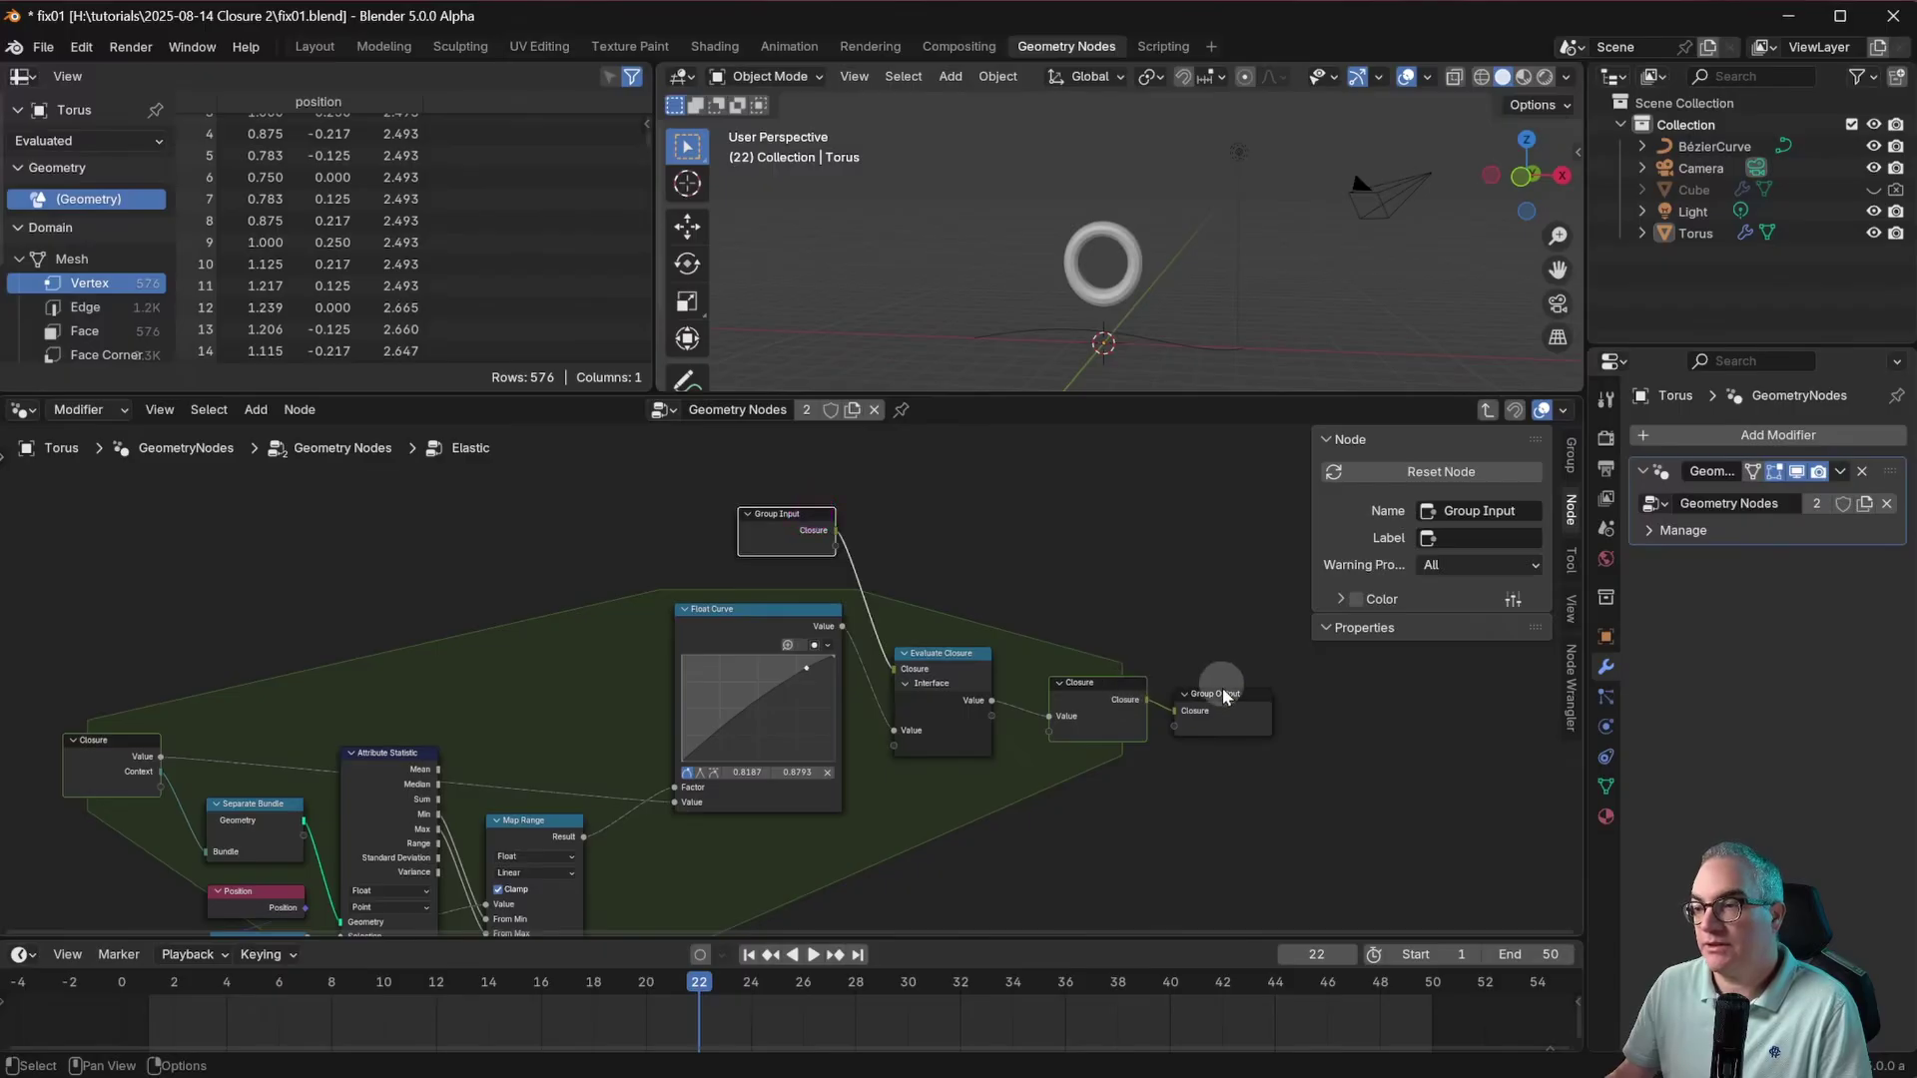
{"action": "left_click_drag", "start_coordinate": [1226, 695], "coordinate": [1224, 543]}
{"action": "middle_click_drag", "start_coordinate": [879, 697], "coordinate": [1027, 559]}
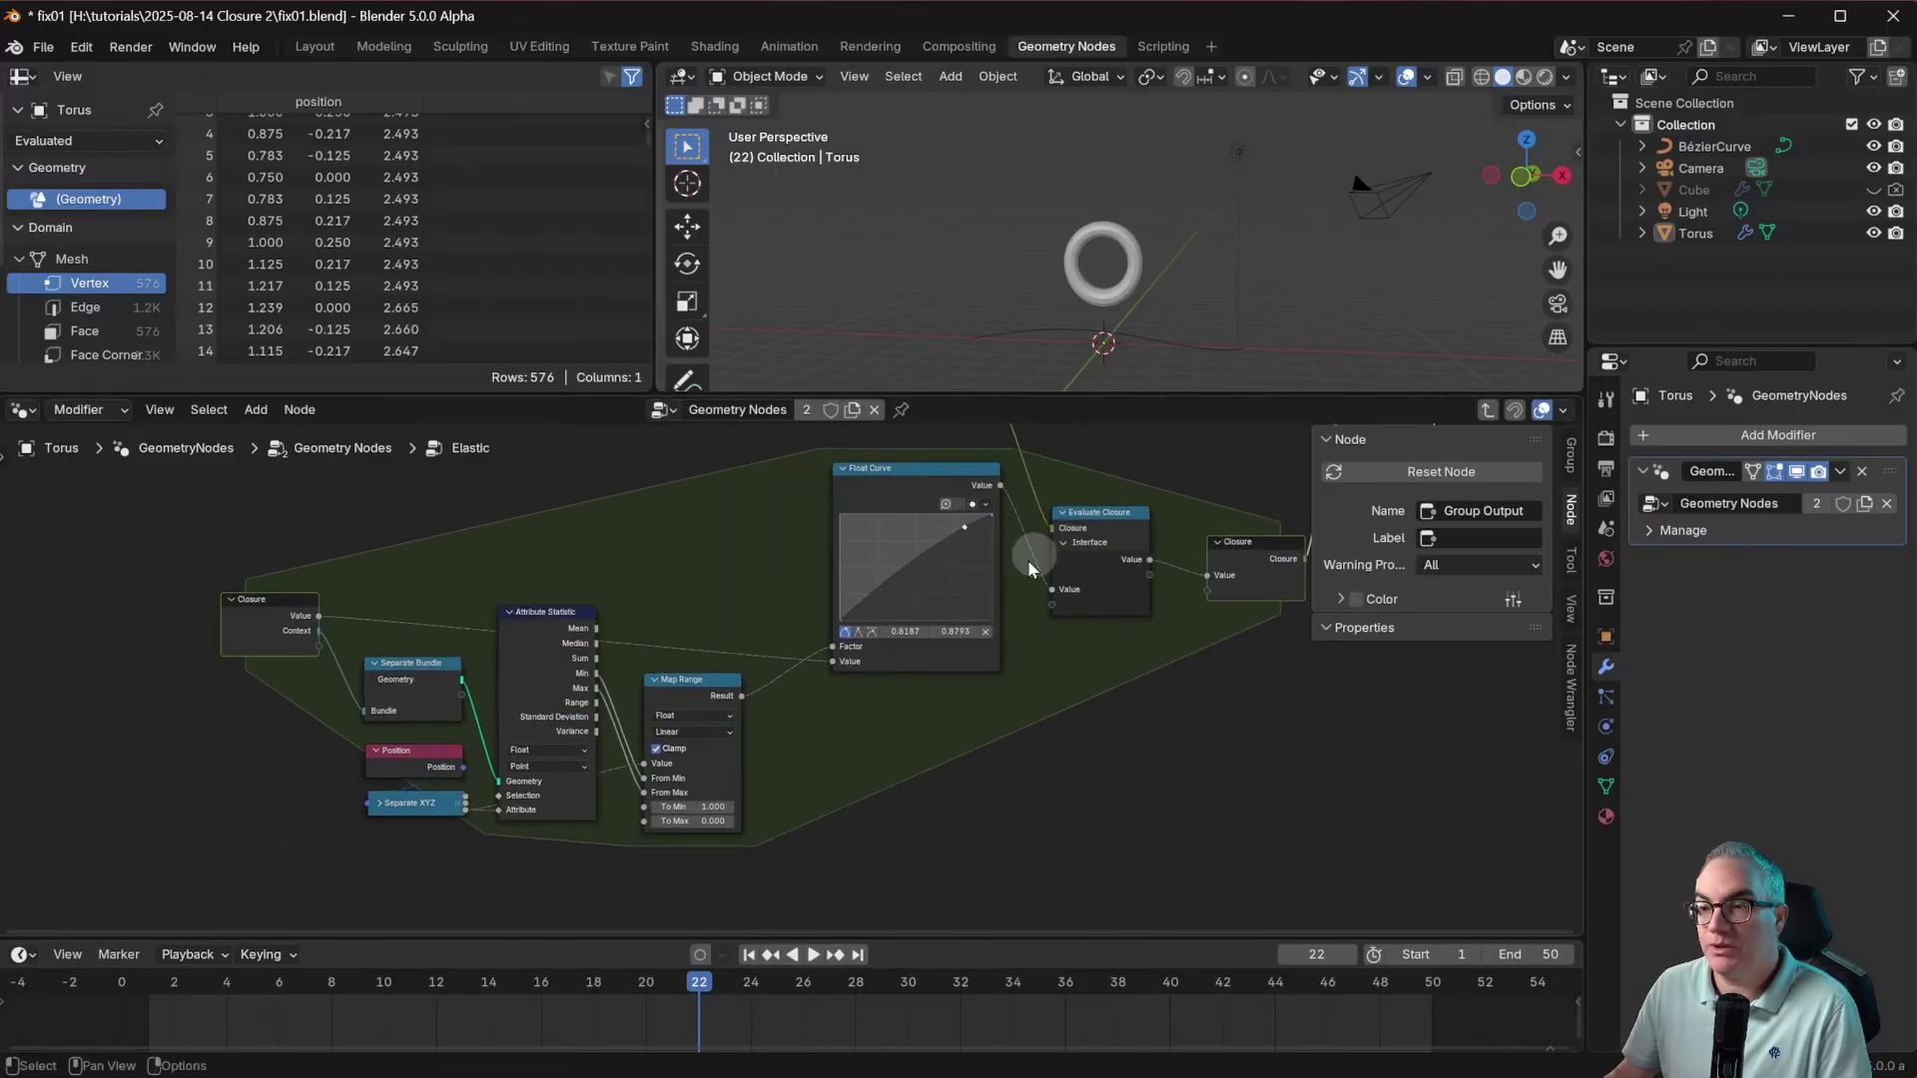
{"action": "scroll", "coordinate": [402, 707], "scroll_direction": "up", "scroll_amount": 1}
Step: Review Elastic's Separate Bundle items and the Context input of Evaluate Closure inside the Animation group, and return to the main node tree
{"action": "left_click", "coordinate": [464, 684]}
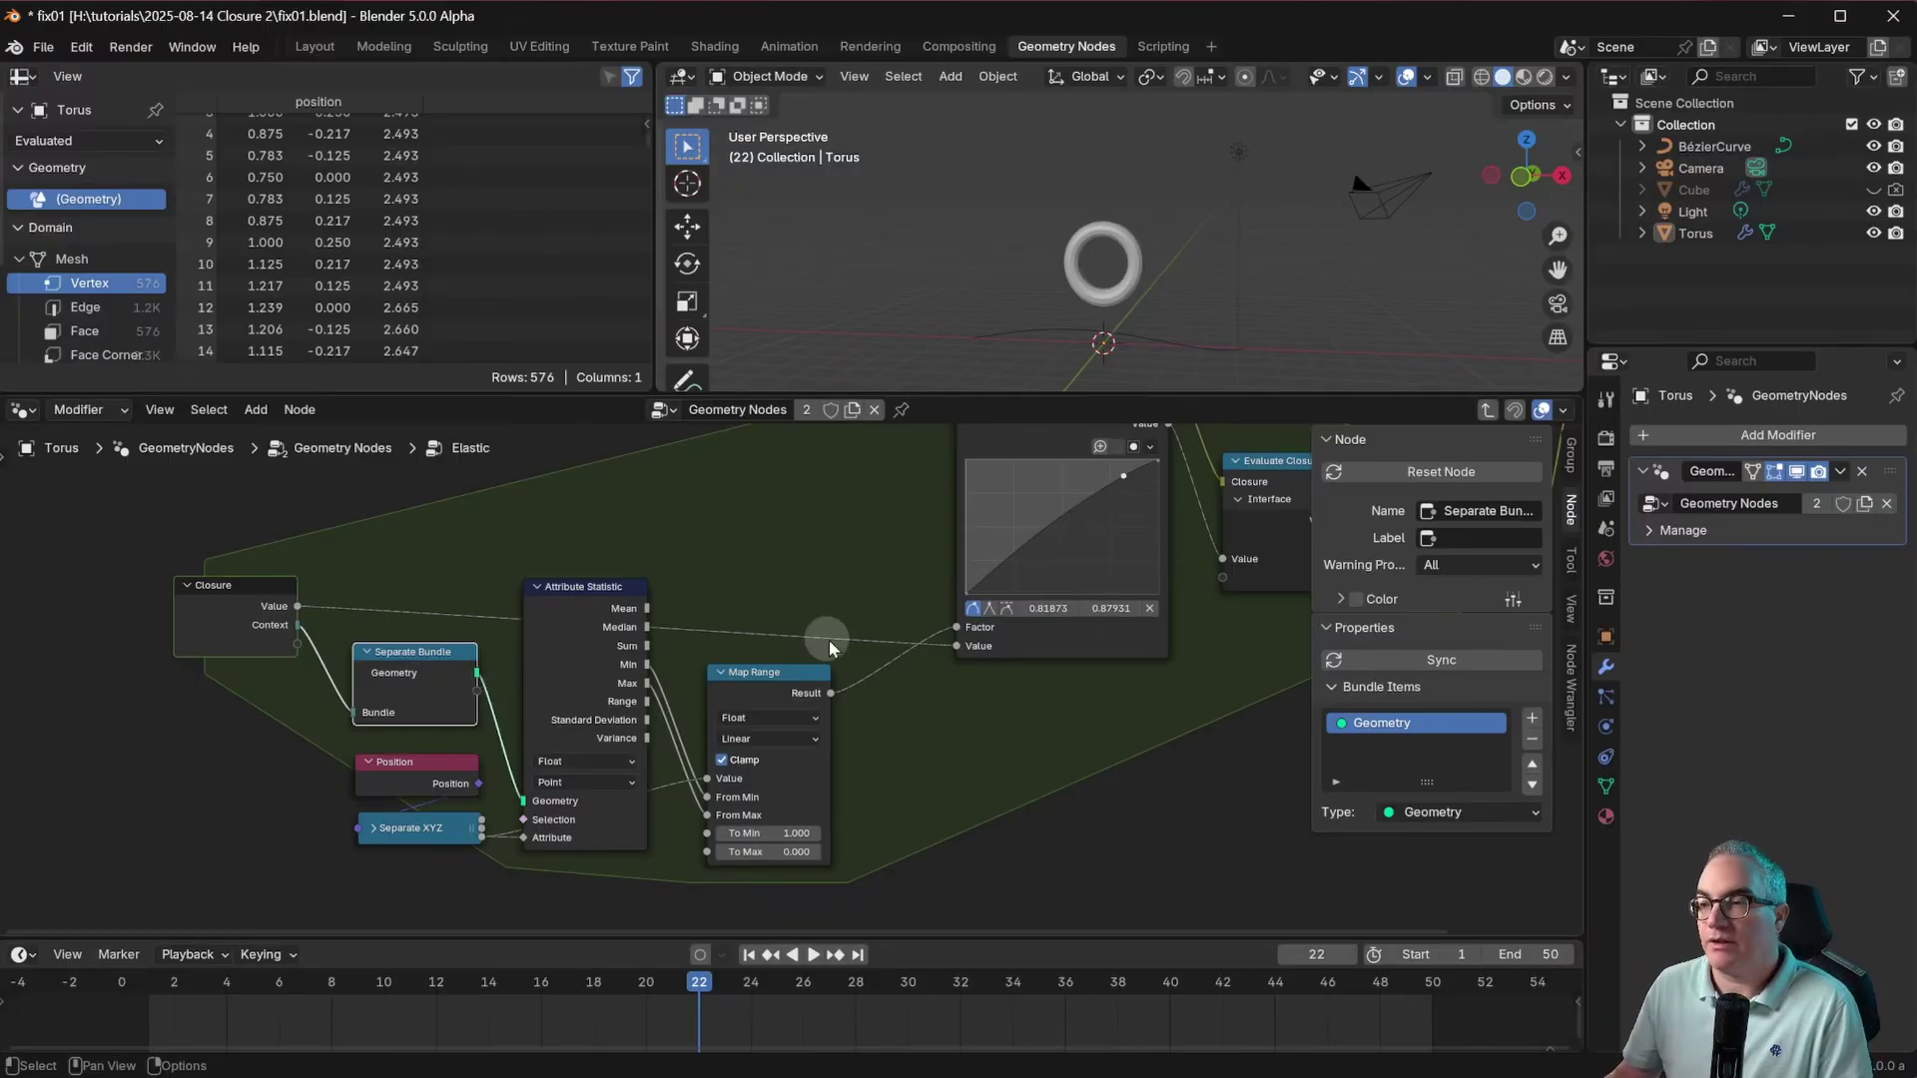
{"action": "key", "text": "Tab"}
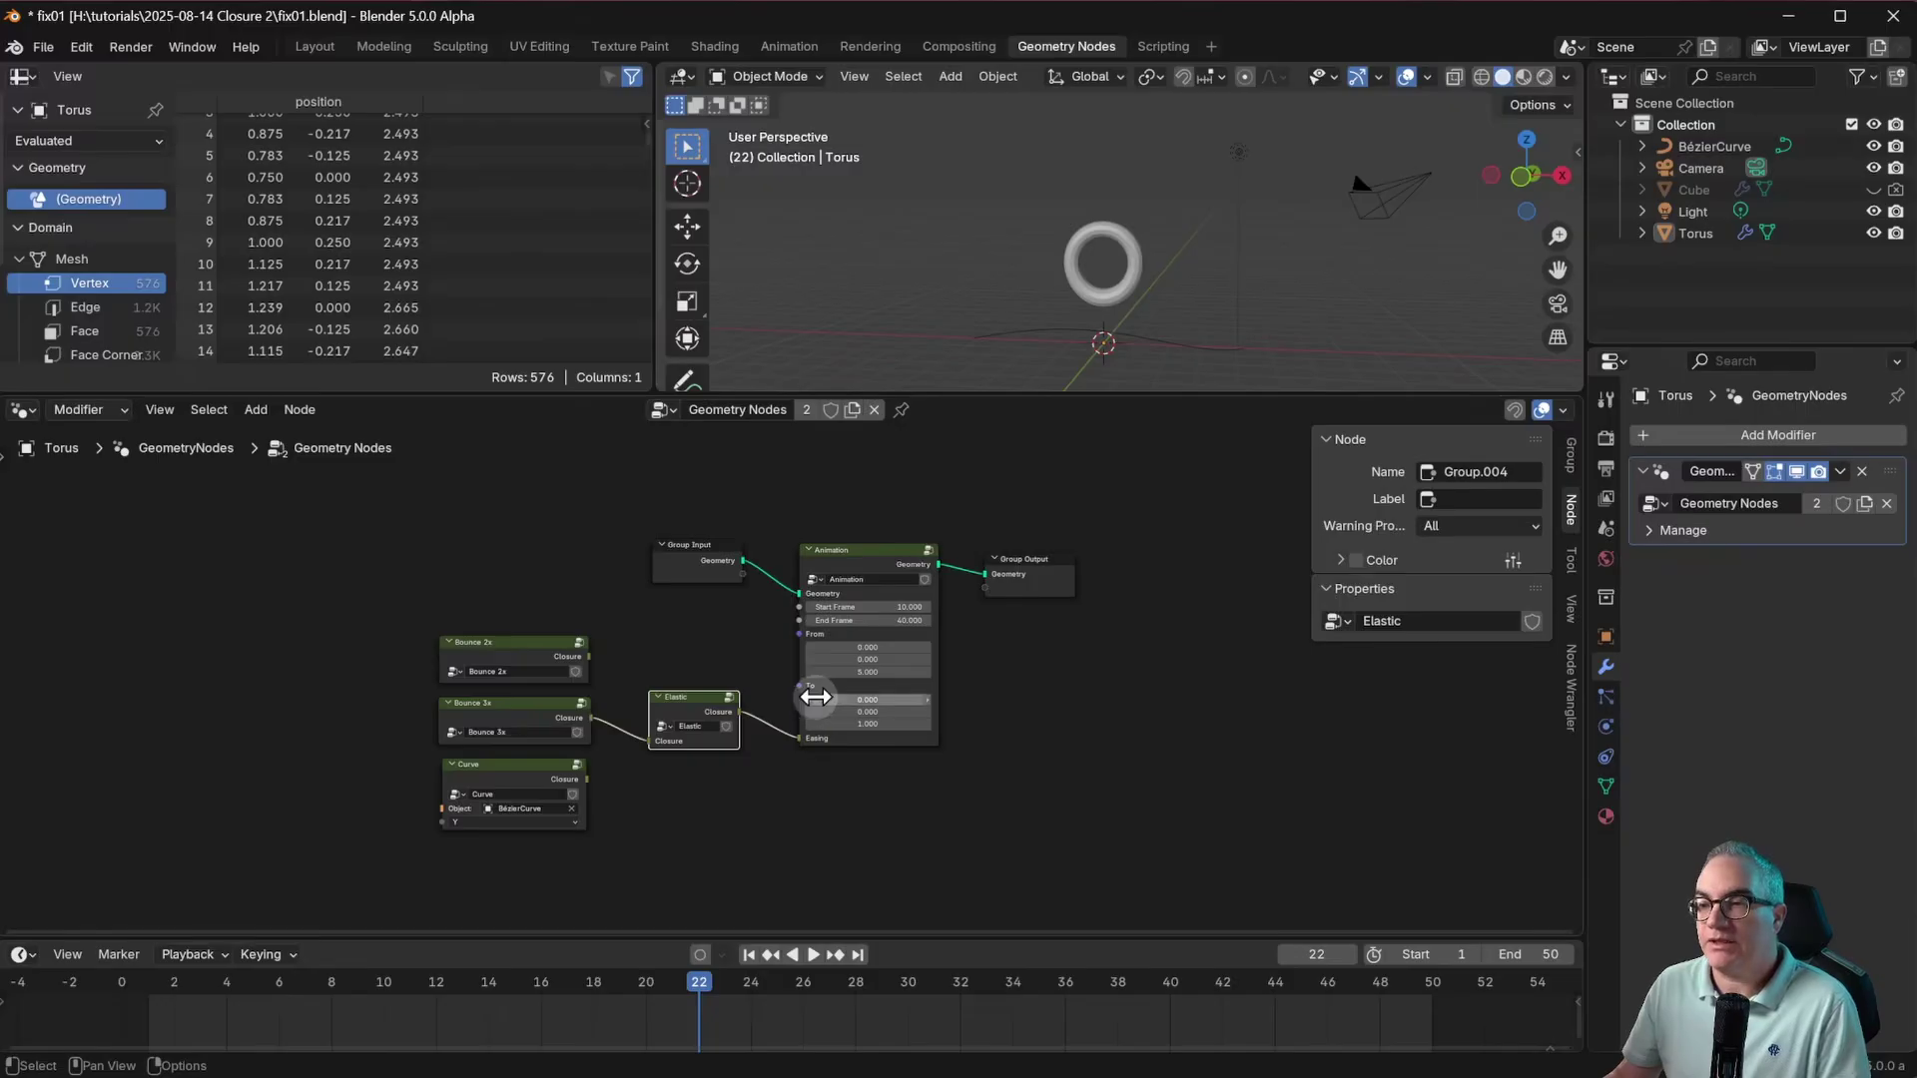
{"action": "scroll", "coordinate": [816, 697], "scroll_direction": "up", "scroll_amount": 1}
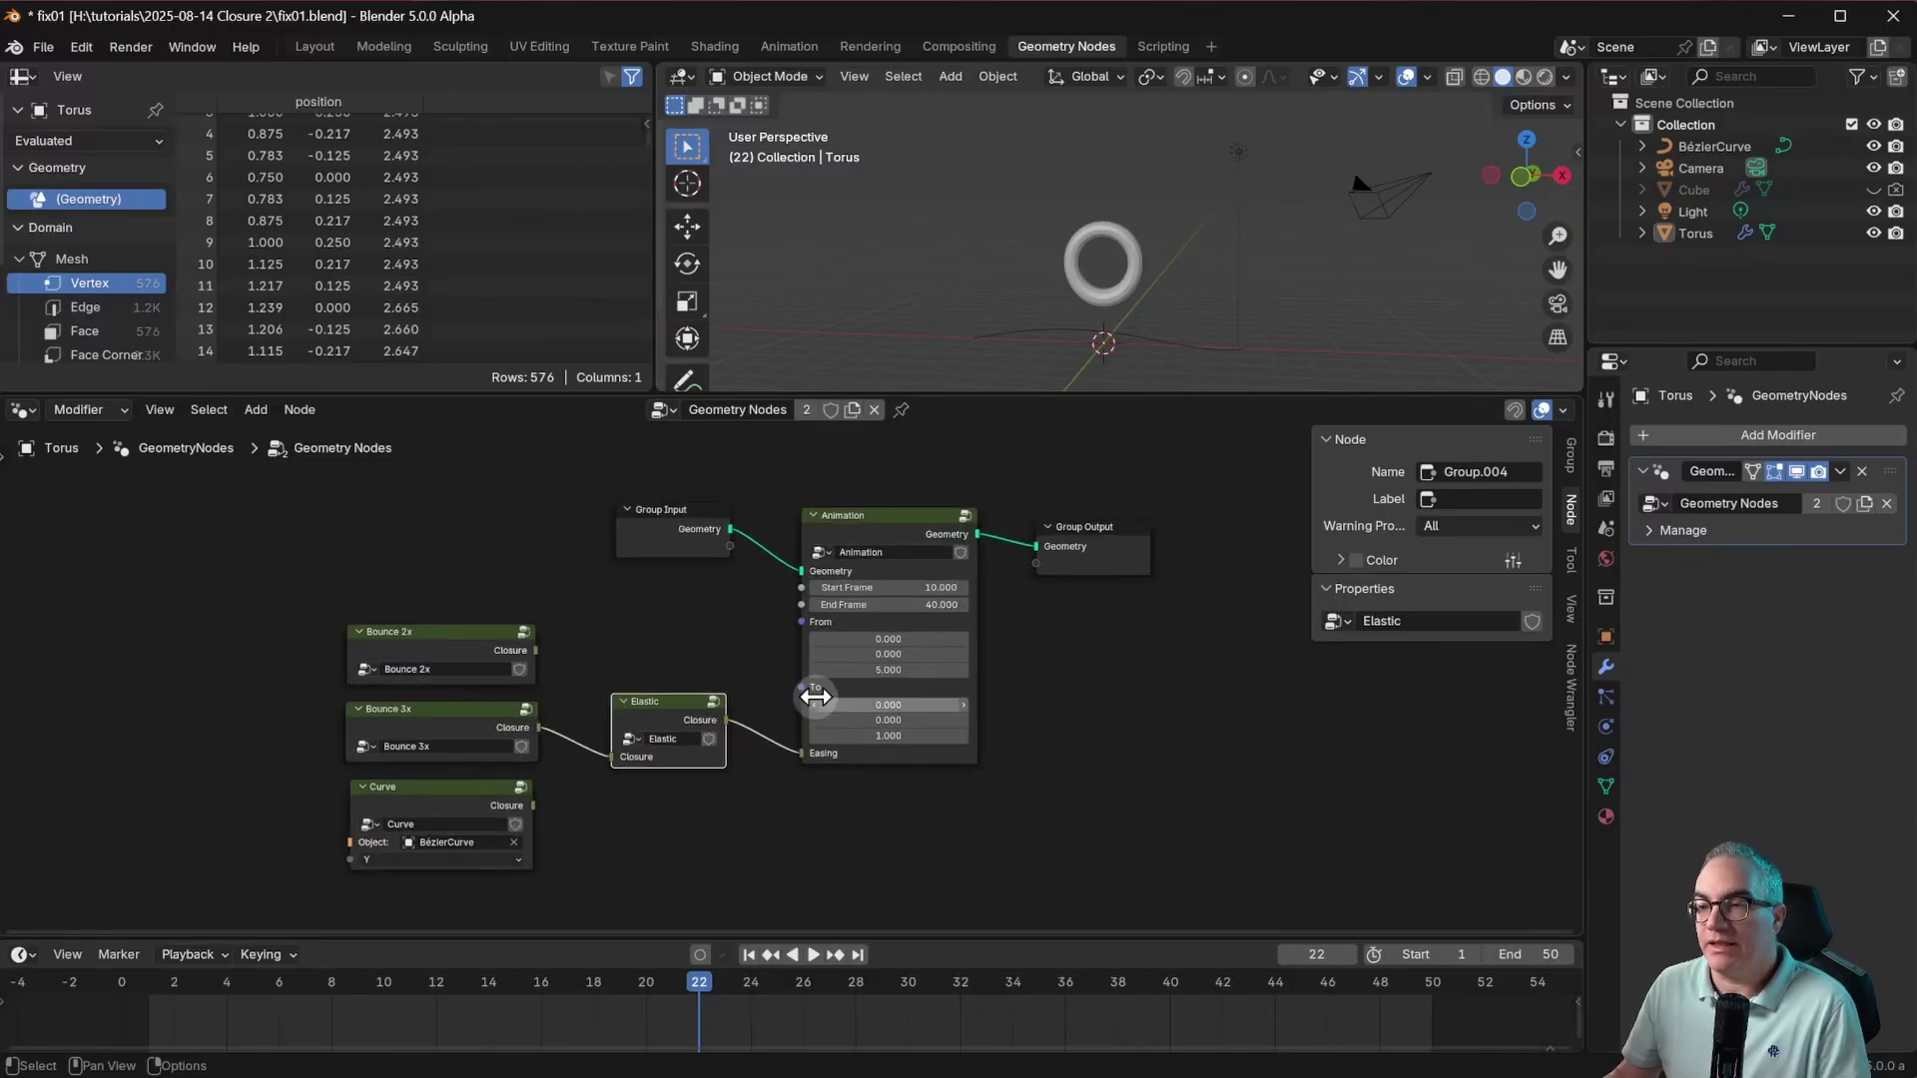
{"action": "left_click", "coordinate": [917, 536]}
{"action": "key", "text": "Tab"}
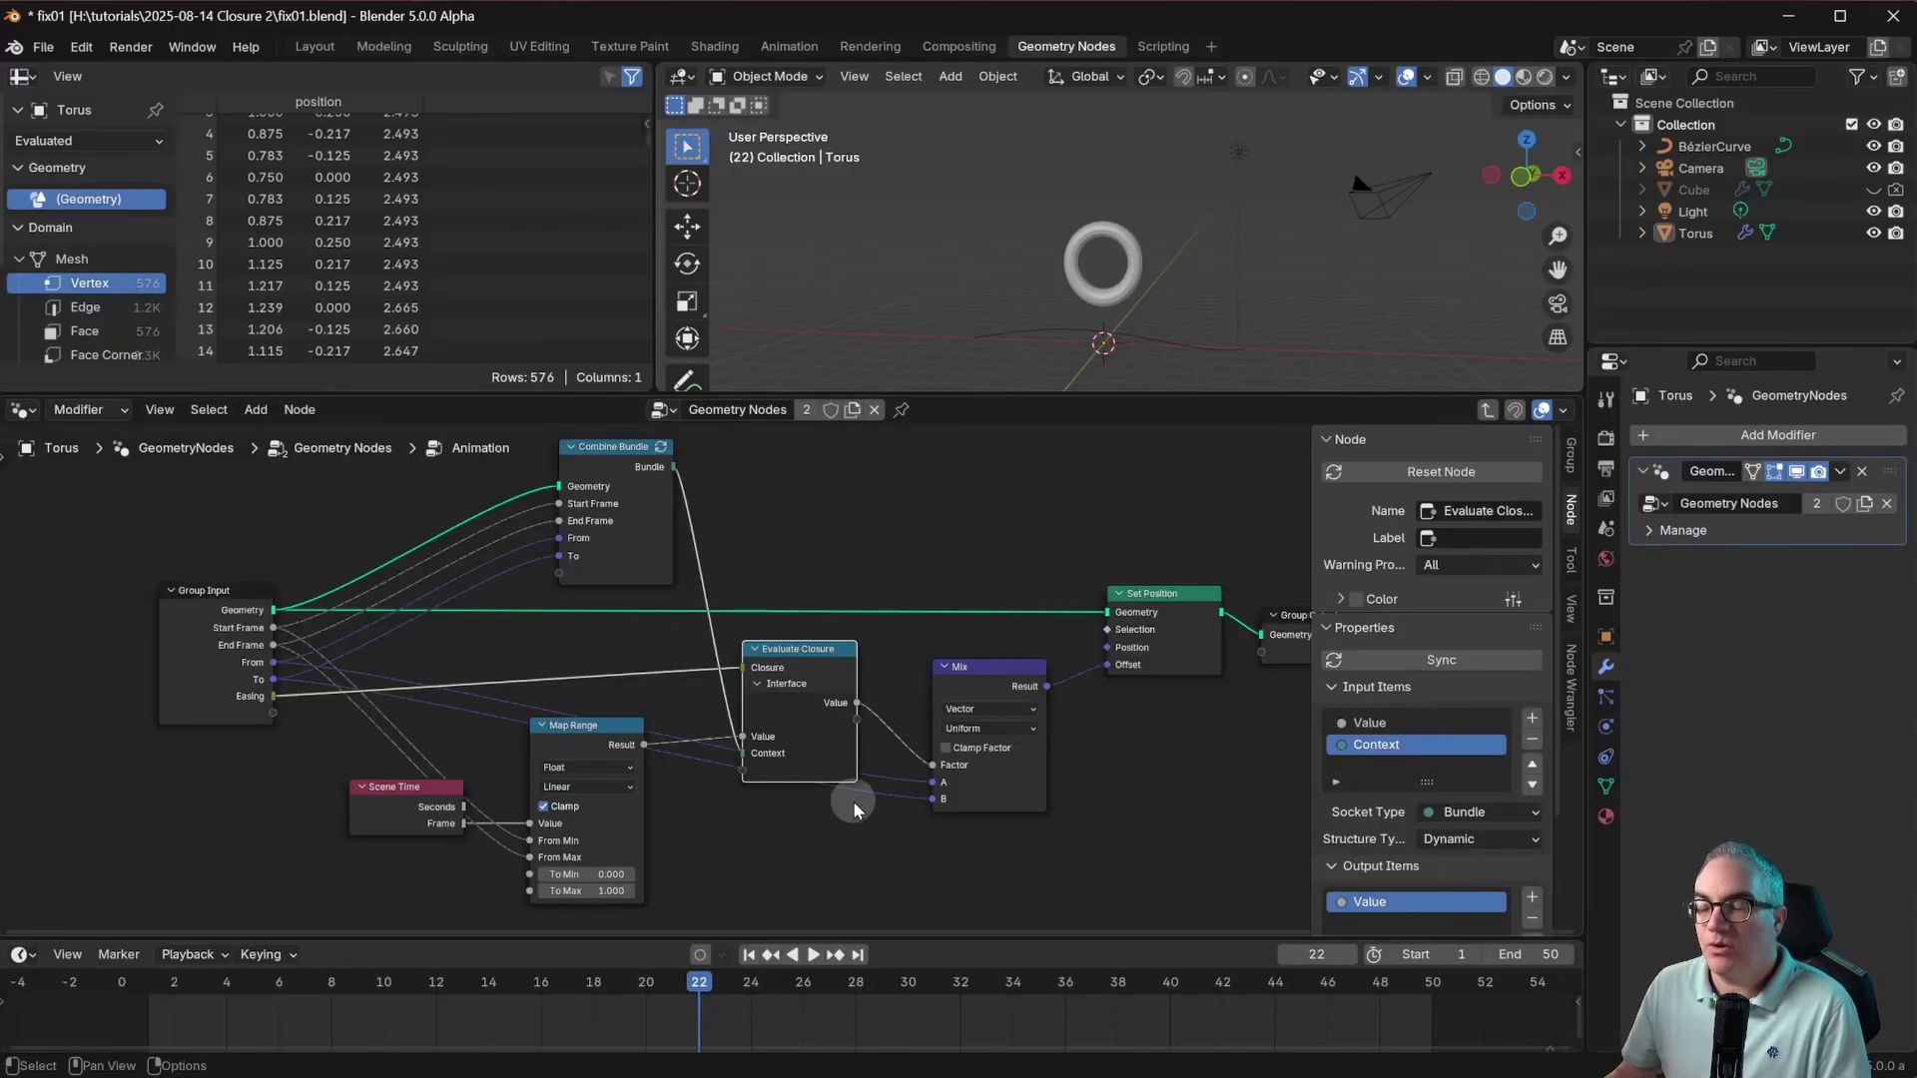
{"action": "key", "text": "Tab"}
Step: Try linking Bounce 2x directly to the Animation node's Easing input, play the animation, and inspect the closure inside Bounce 2x
{"action": "left_click_drag", "start_coordinate": [535, 651], "coordinate": [803, 751]}
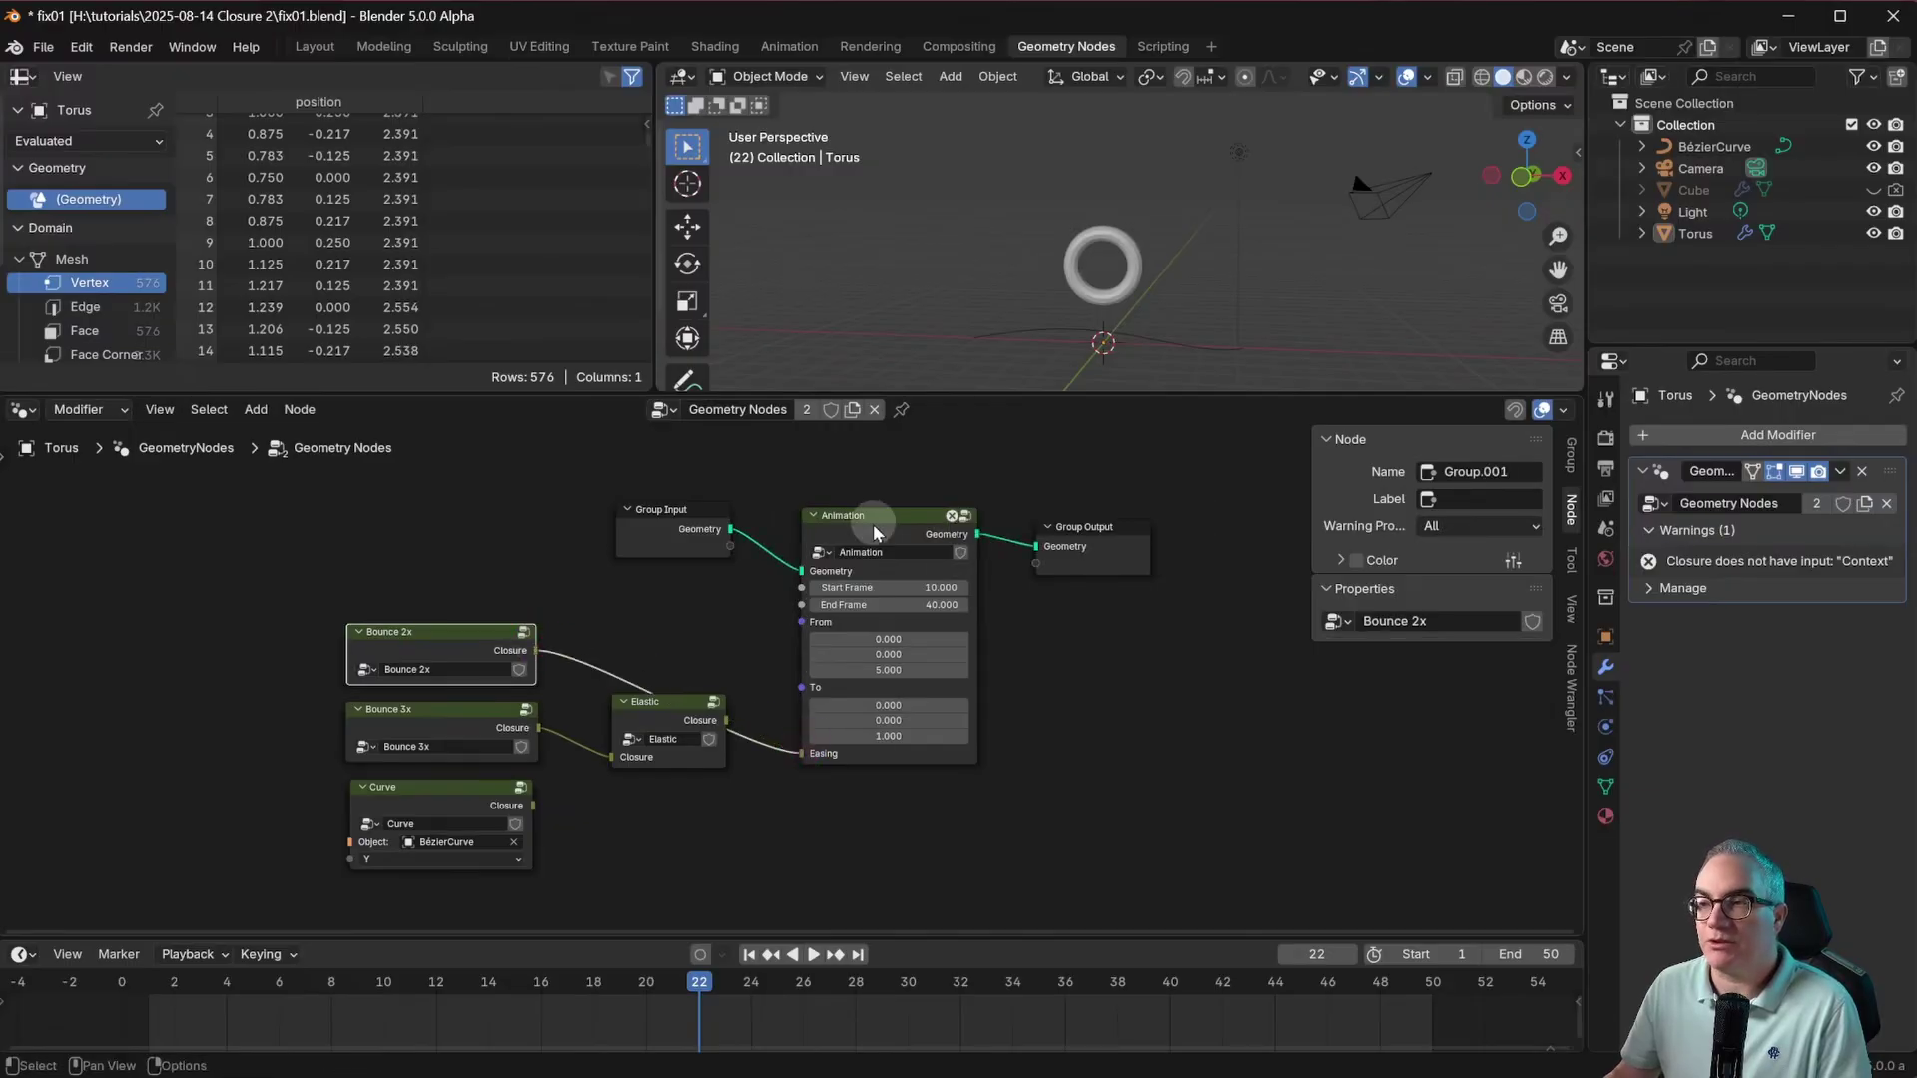
{"action": "key", "text": "space"}
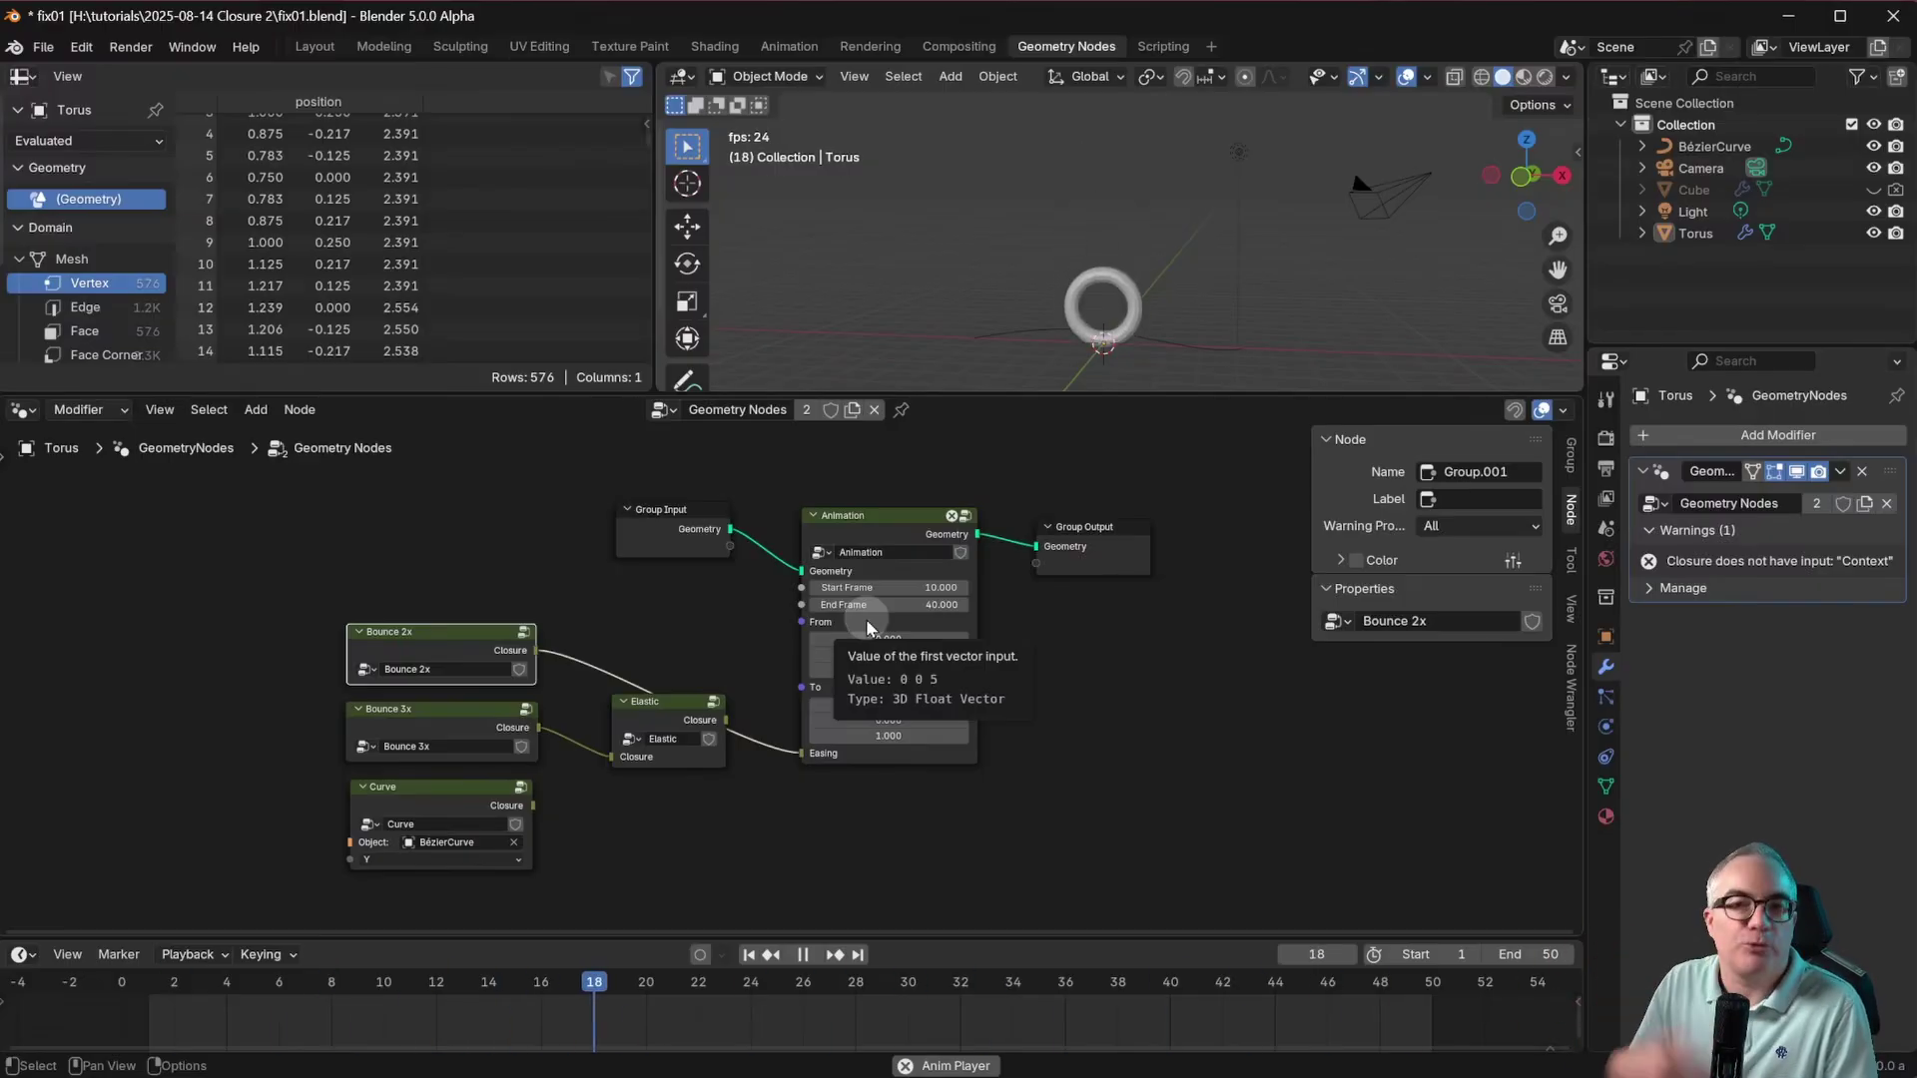
{"action": "key", "text": "Tab"}
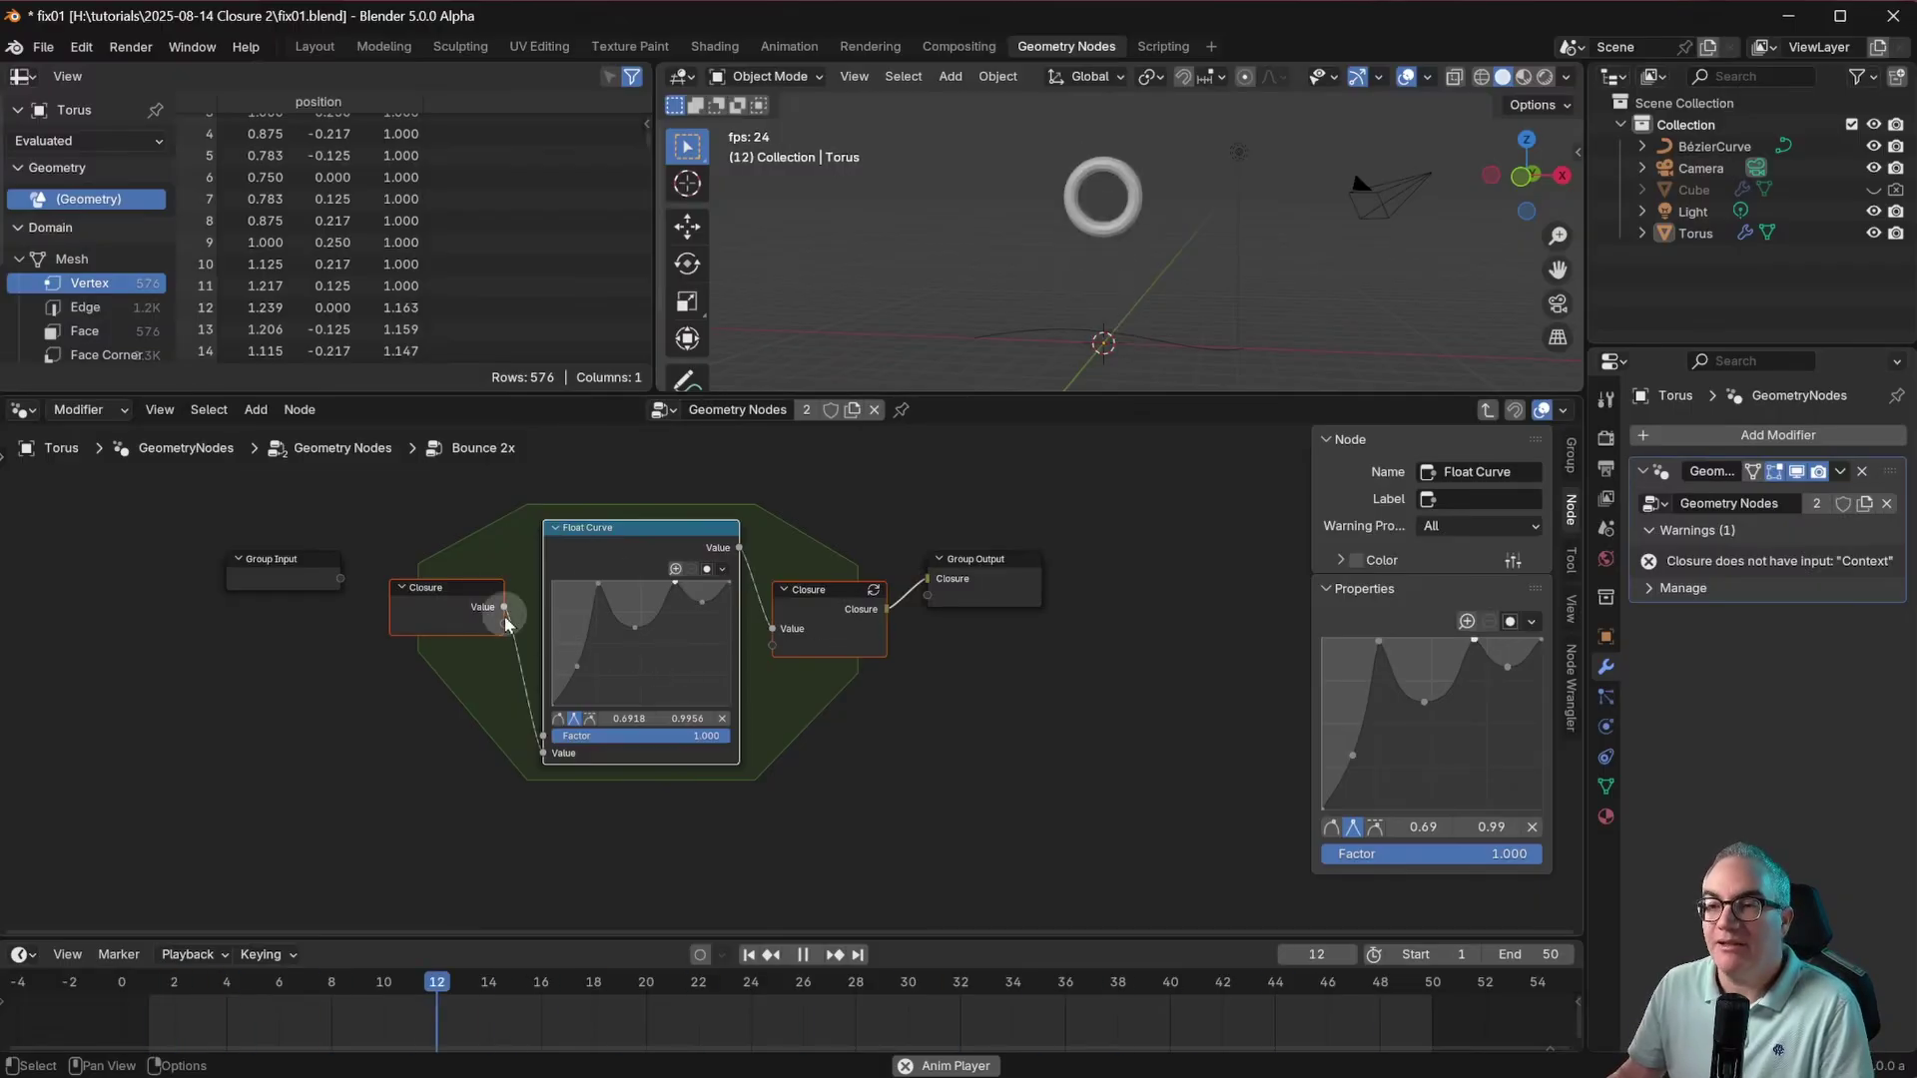
{"action": "key", "text": "space"}
{"action": "key", "text": "Tab"}
Step: Save the file, open the Elastic group and reposition its Group Input node above the Float Curve
{"action": "key", "text": "ctrl+s"}
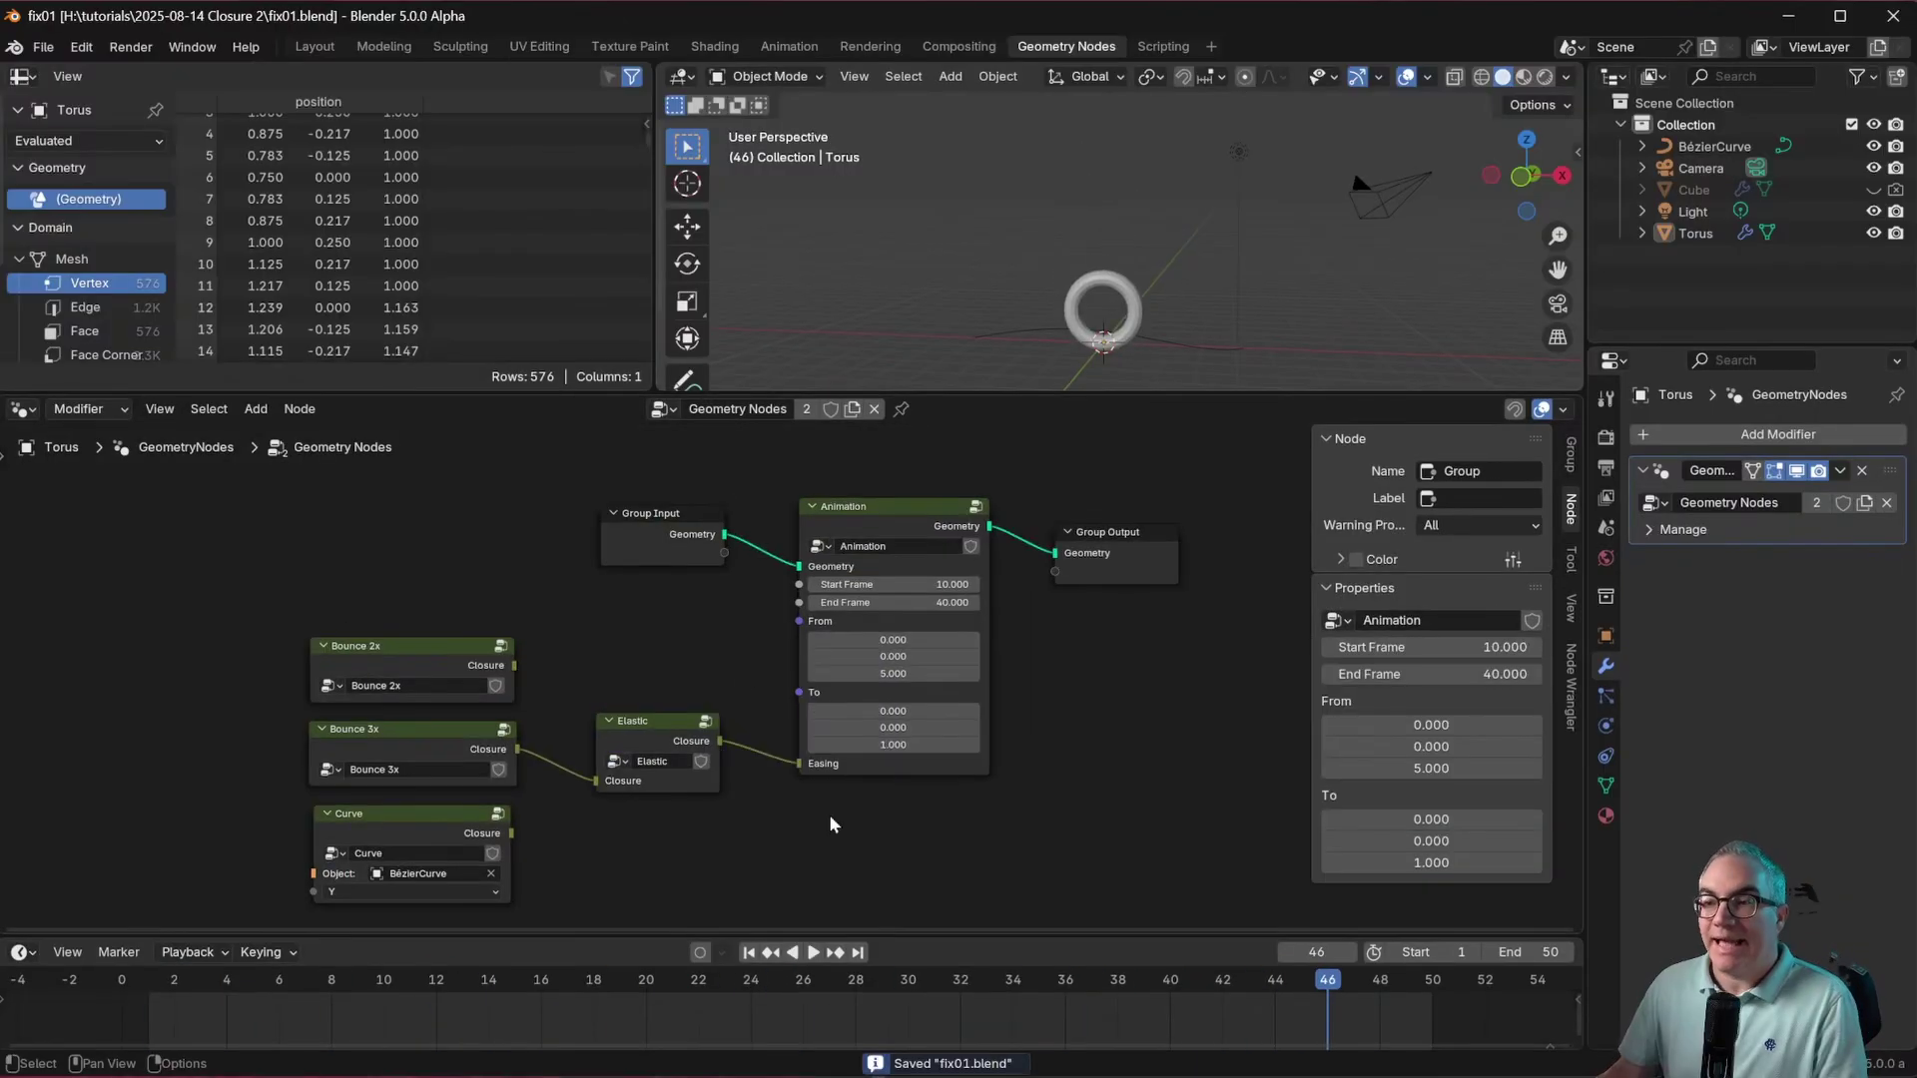
{"action": "left_click", "coordinate": [643, 717]}
{"action": "key", "text": "Tab"}
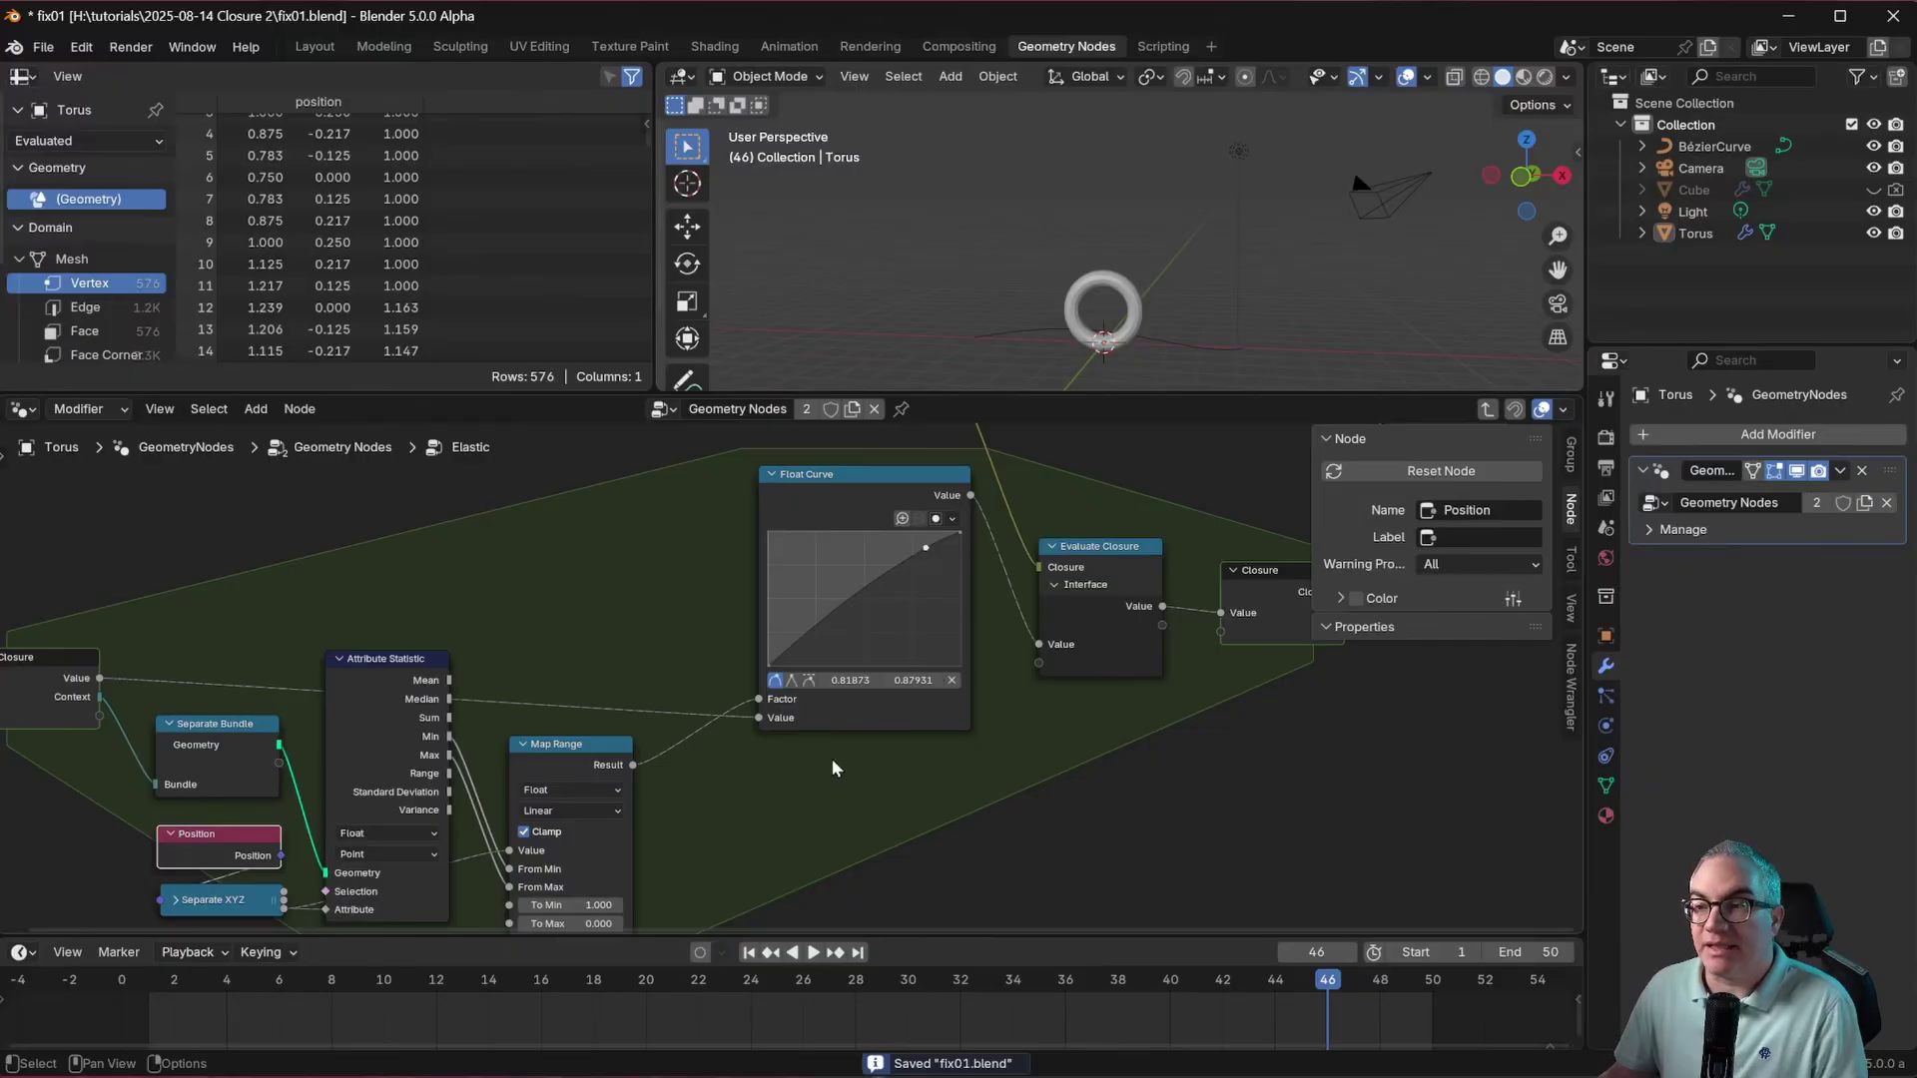
{"action": "scroll", "coordinate": [819, 784], "scroll_direction": "up", "scroll_amount": 4}
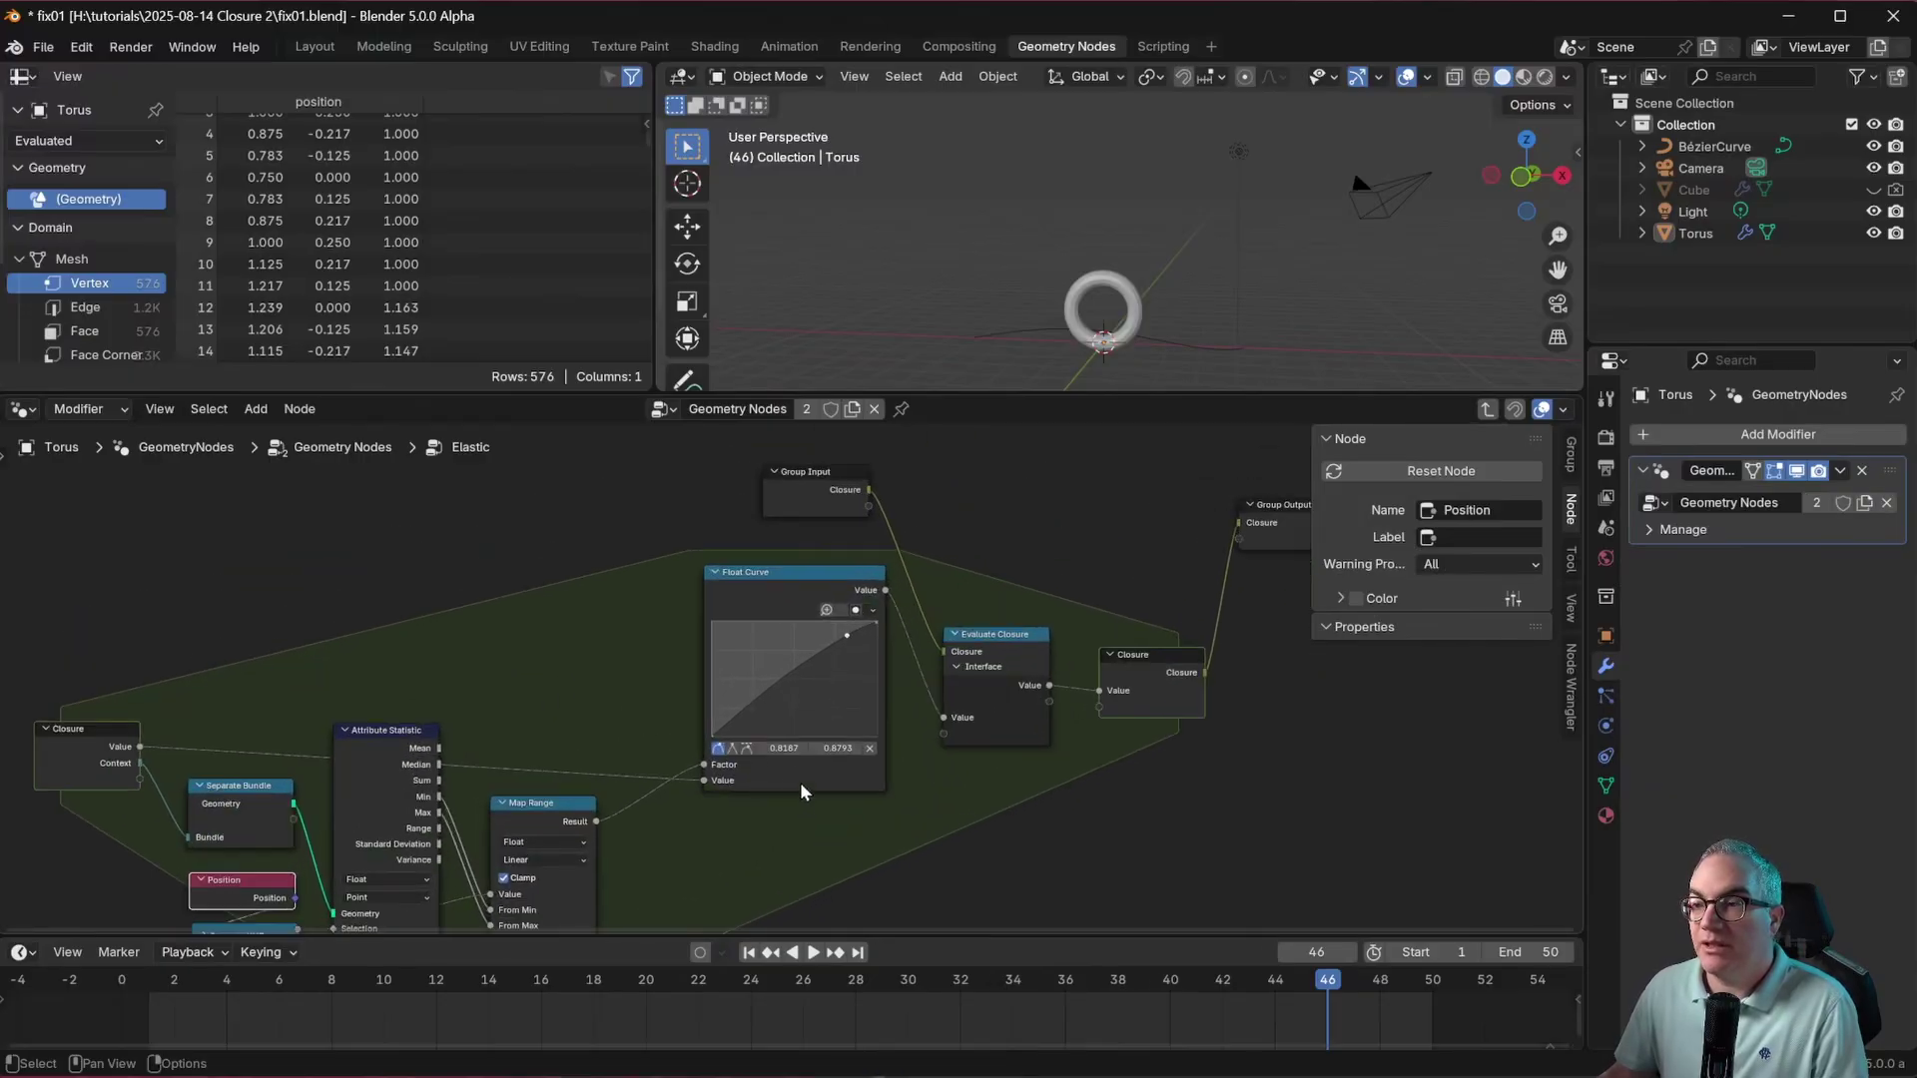
{"action": "left_click", "coordinate": [884, 509]}
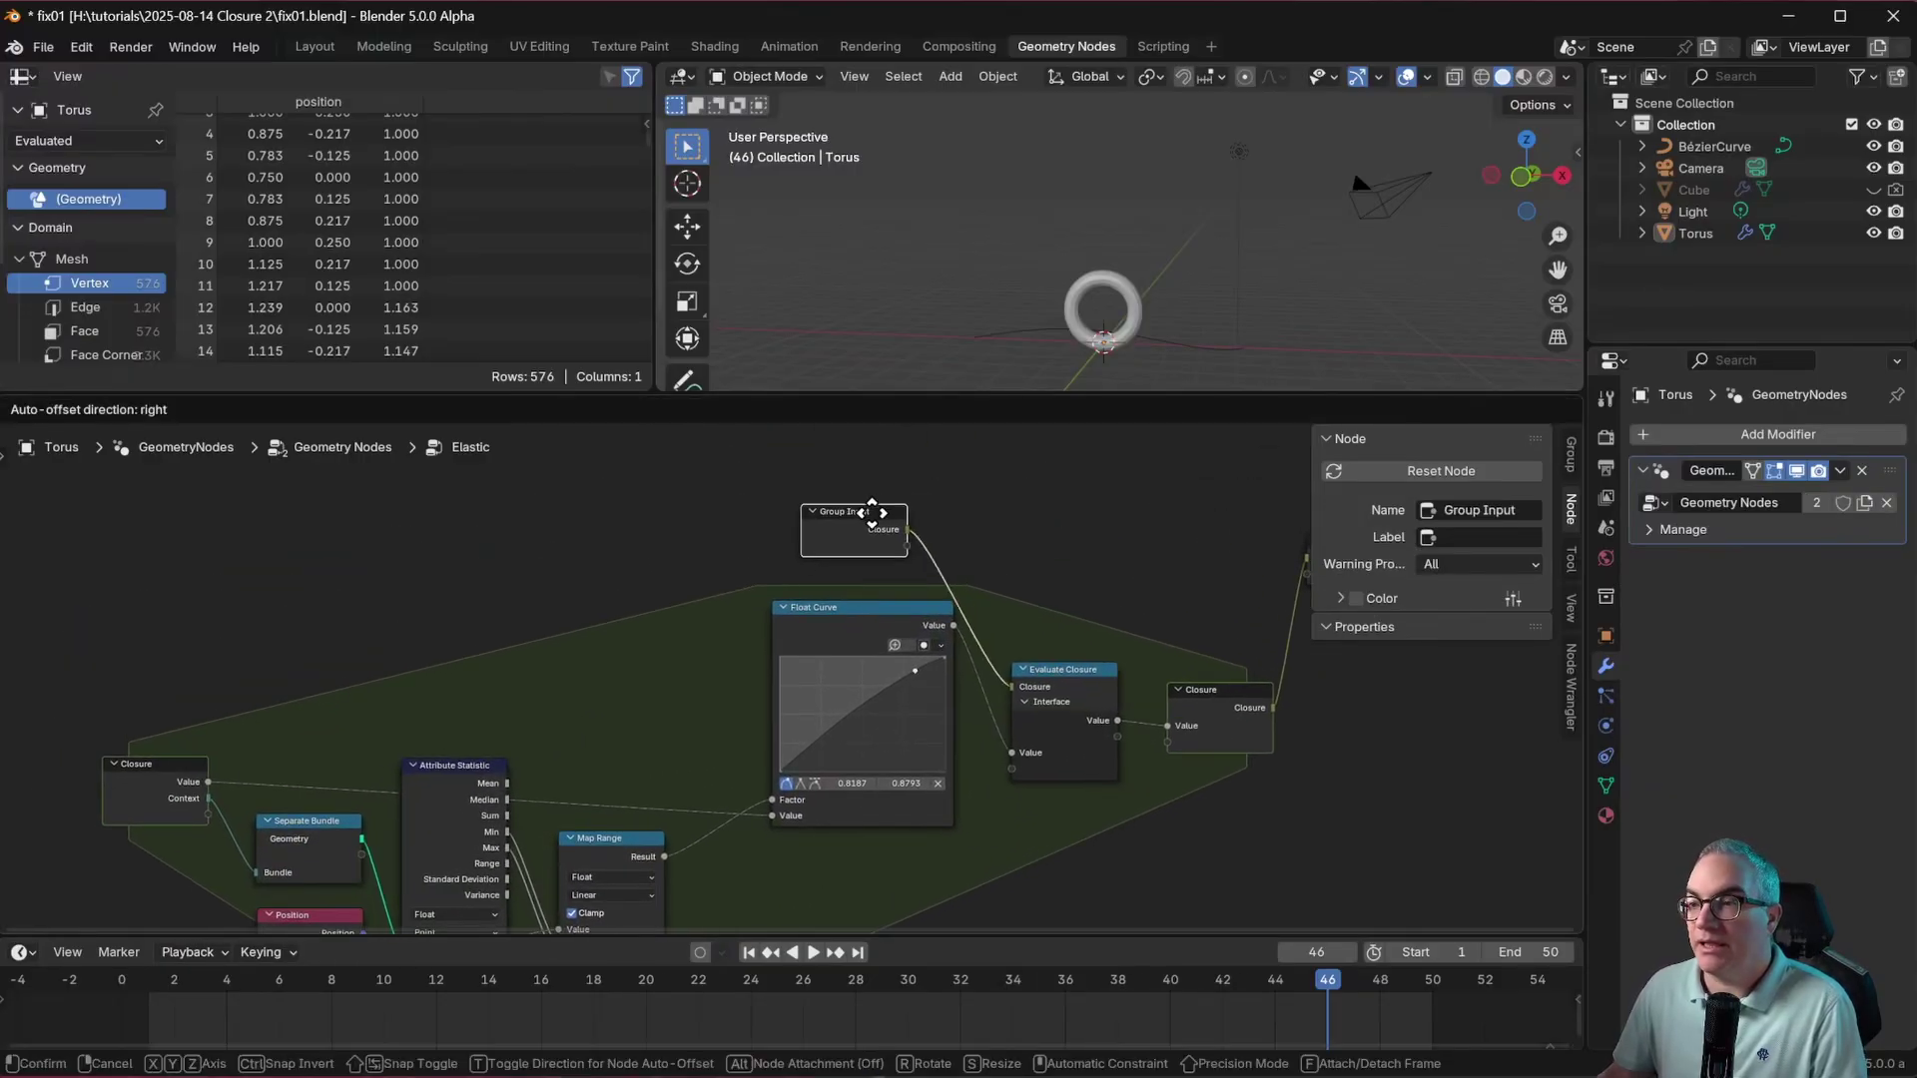
{"action": "scroll", "coordinate": [904, 569], "scroll_direction": "up", "scroll_amount": 3}
{"action": "middle_click_drag", "start_coordinate": [1042, 501], "coordinate": [952, 679]}
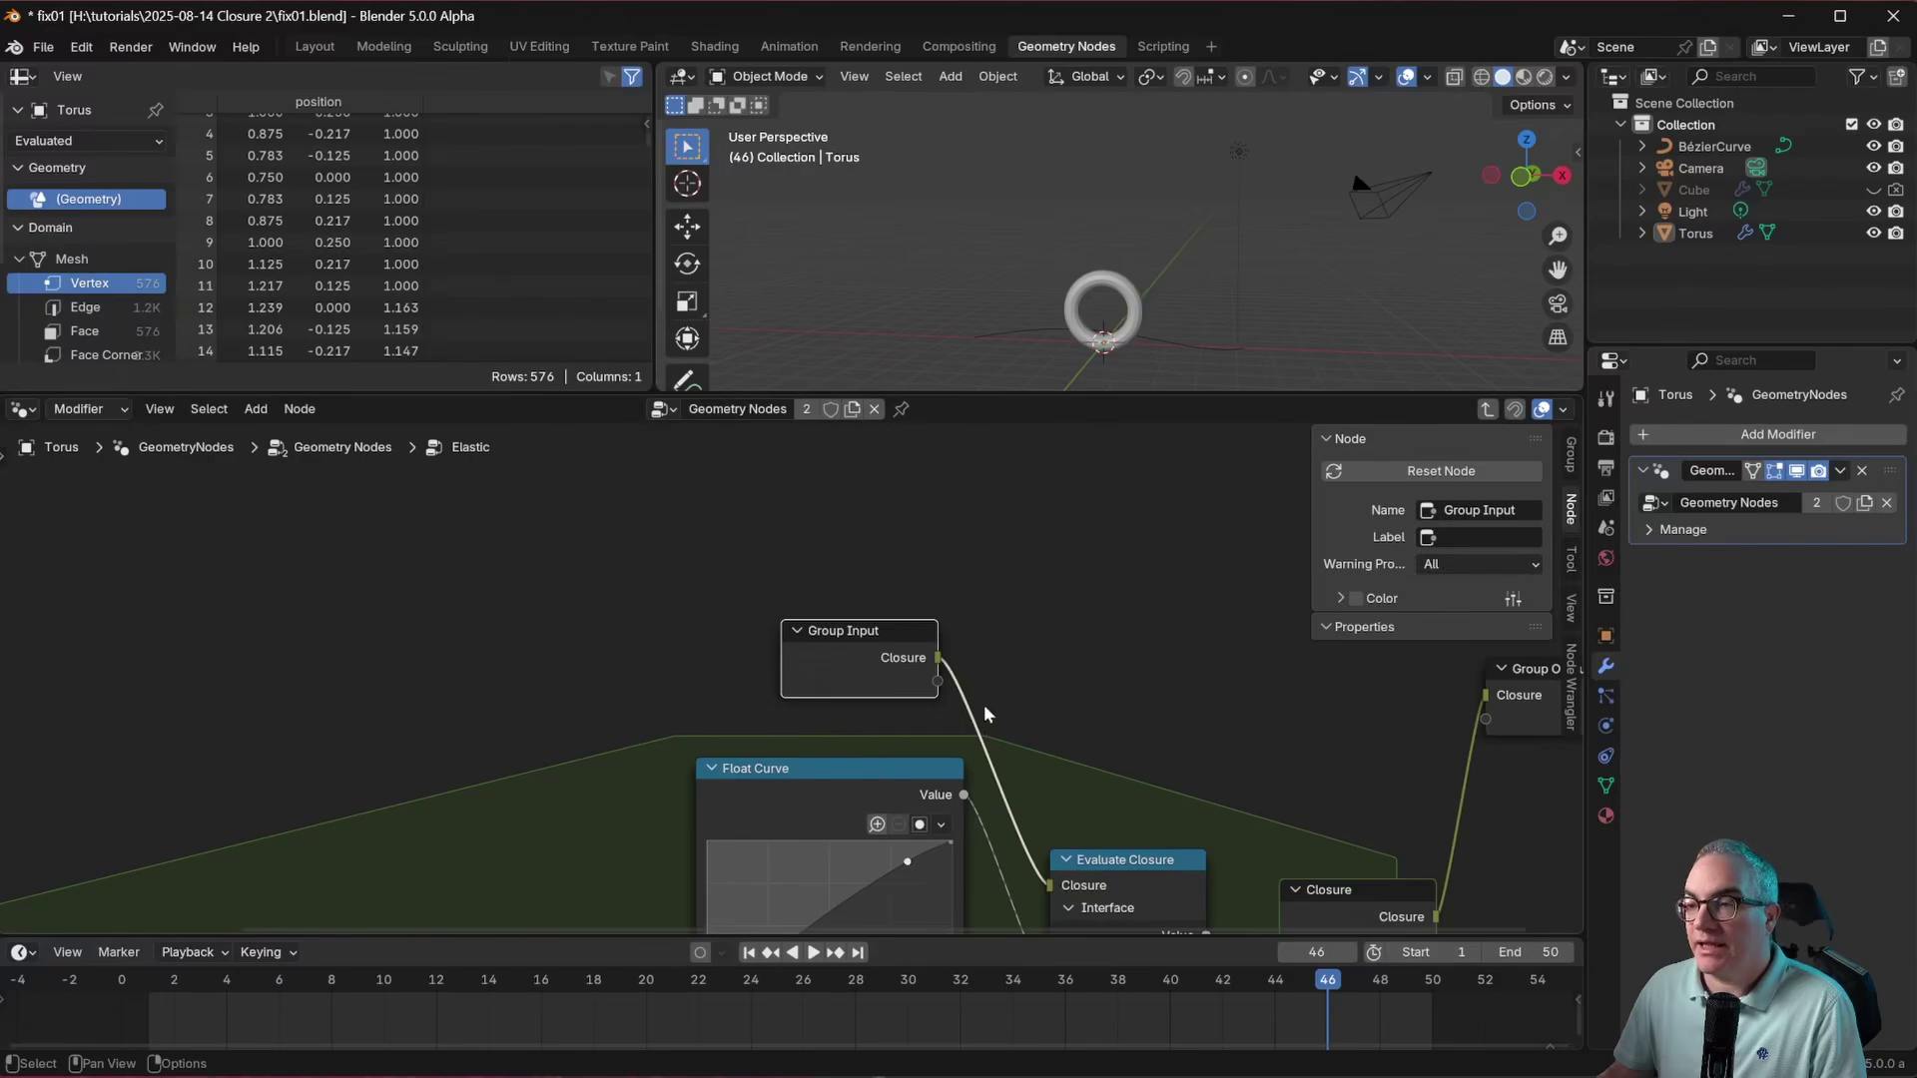
Step: Rename the Elastic group's Closure input socket to Easing
{"action": "key", "text": "Tab"}
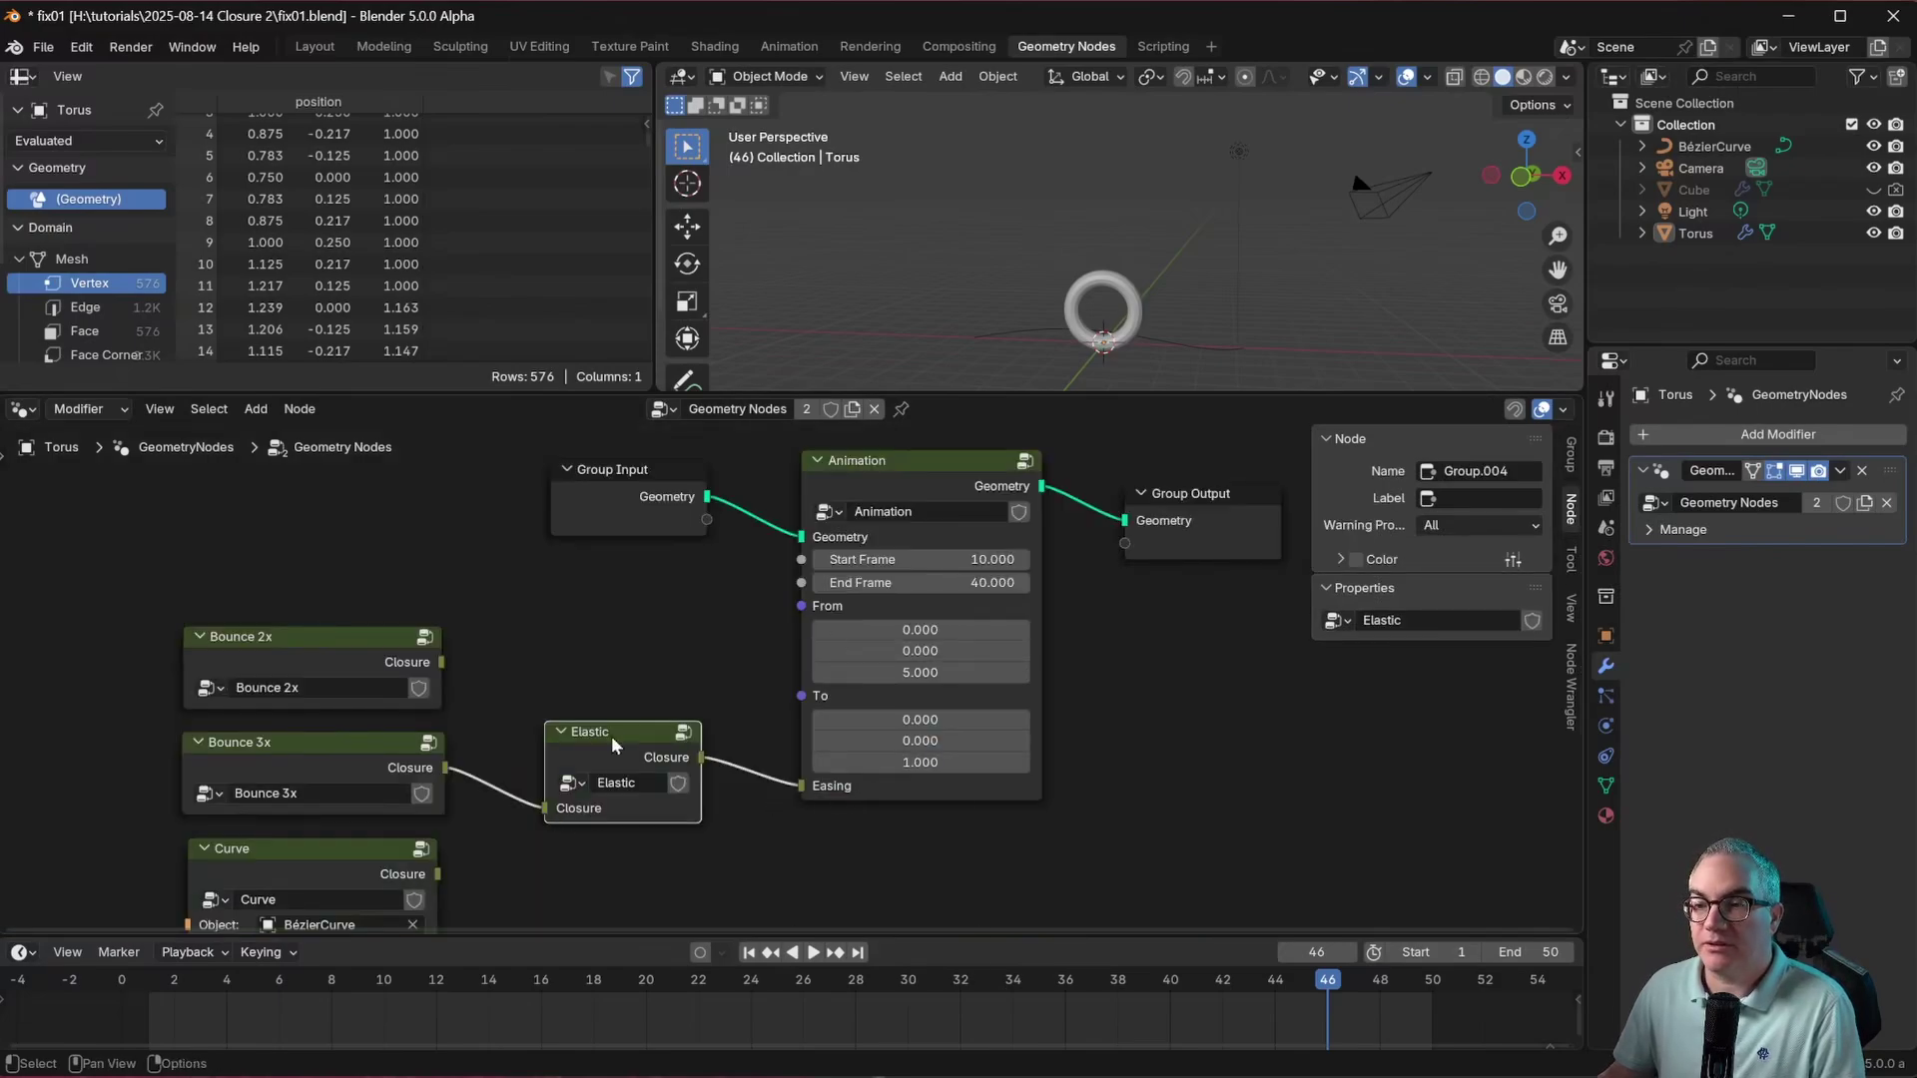
{"action": "key", "text": "Tab"}
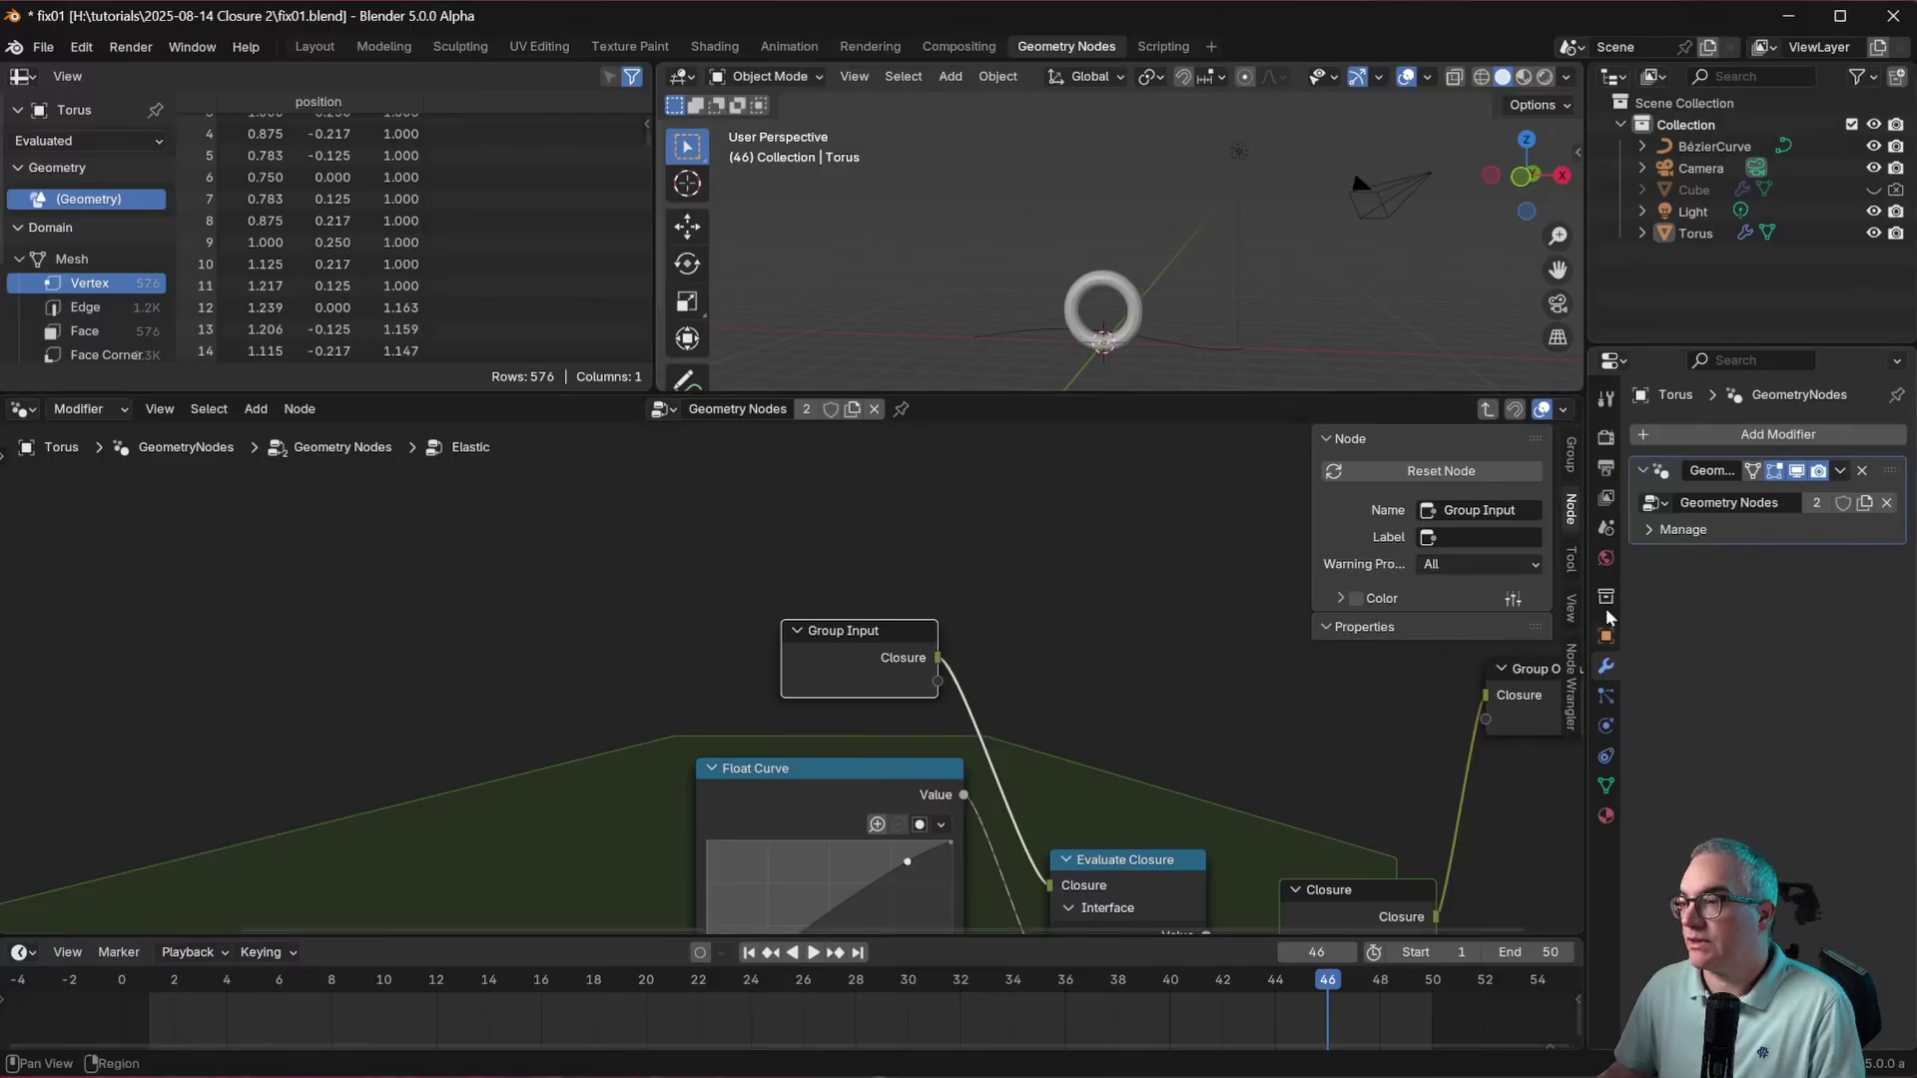
{"action": "left_click", "coordinate": [1574, 457]}
{"action": "double_click", "coordinate": [1393, 728]}
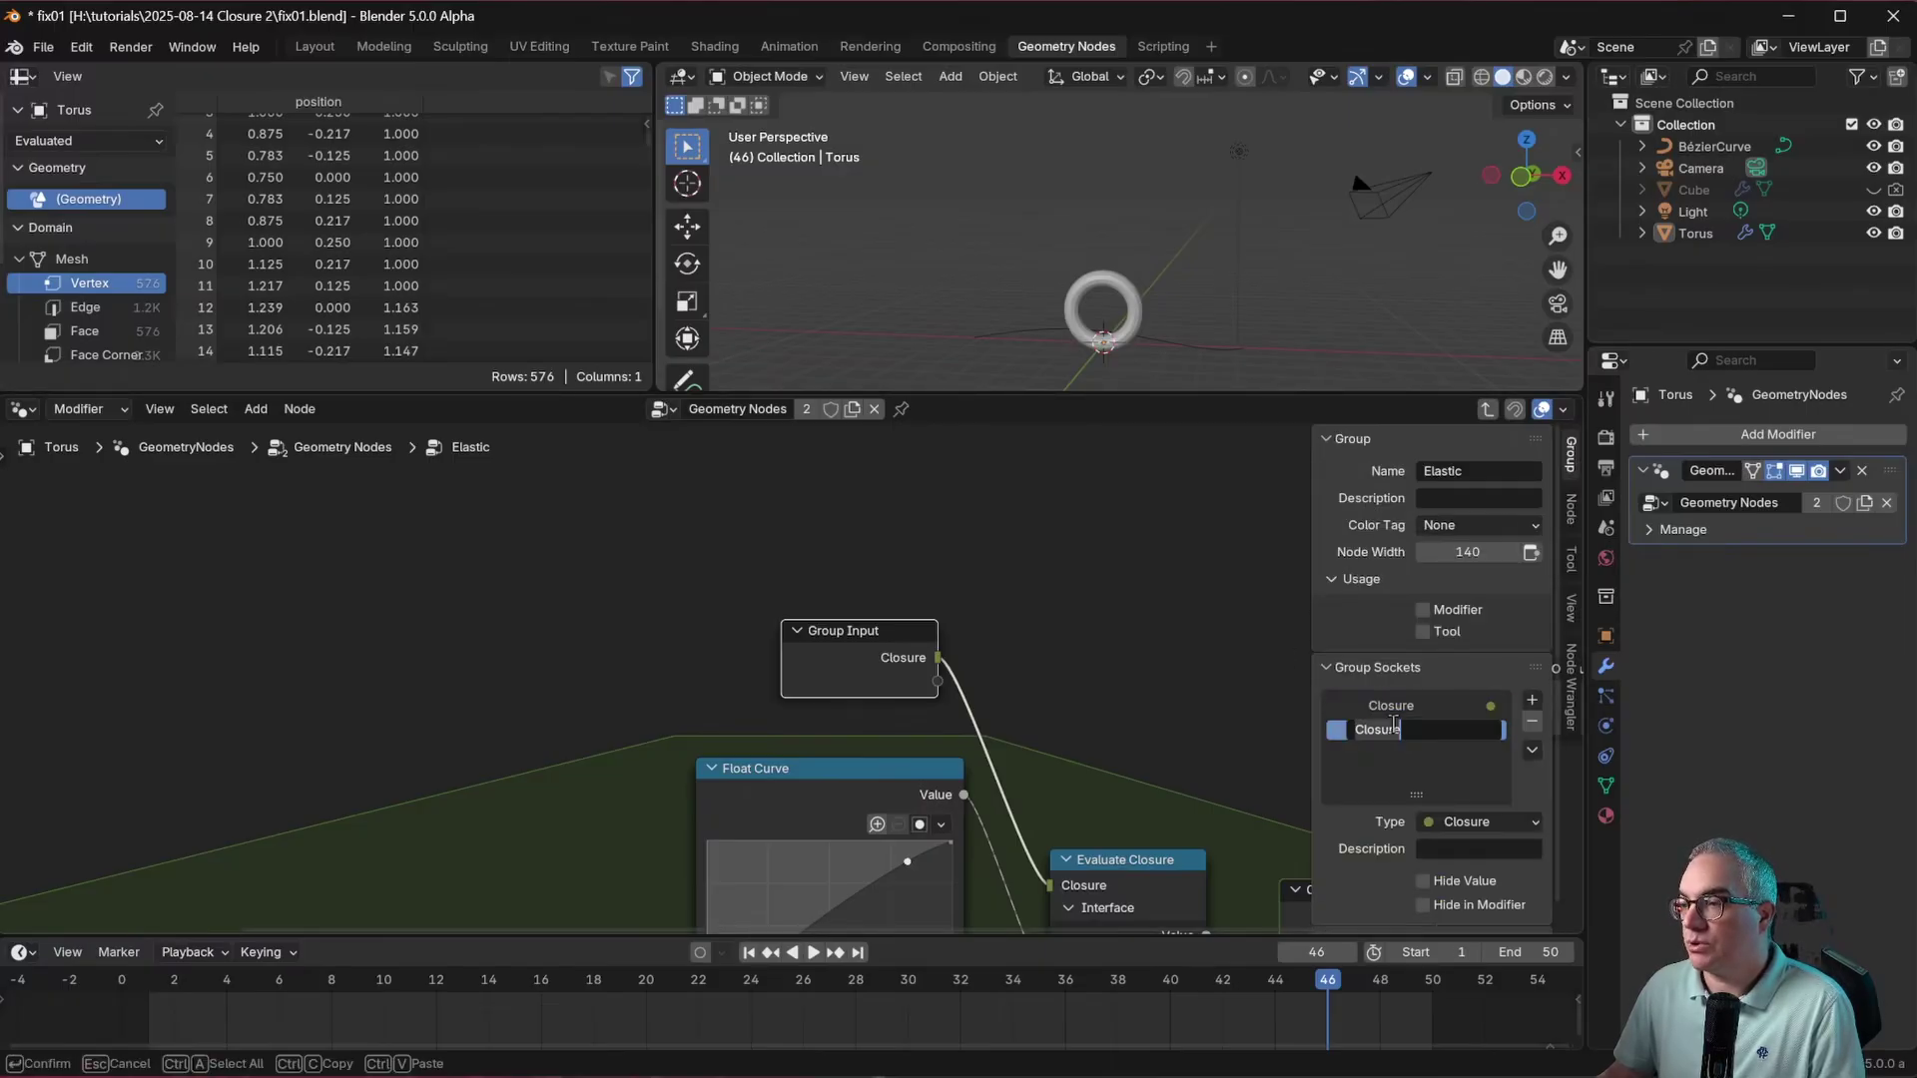
{"action": "type", "text": "Easin"}
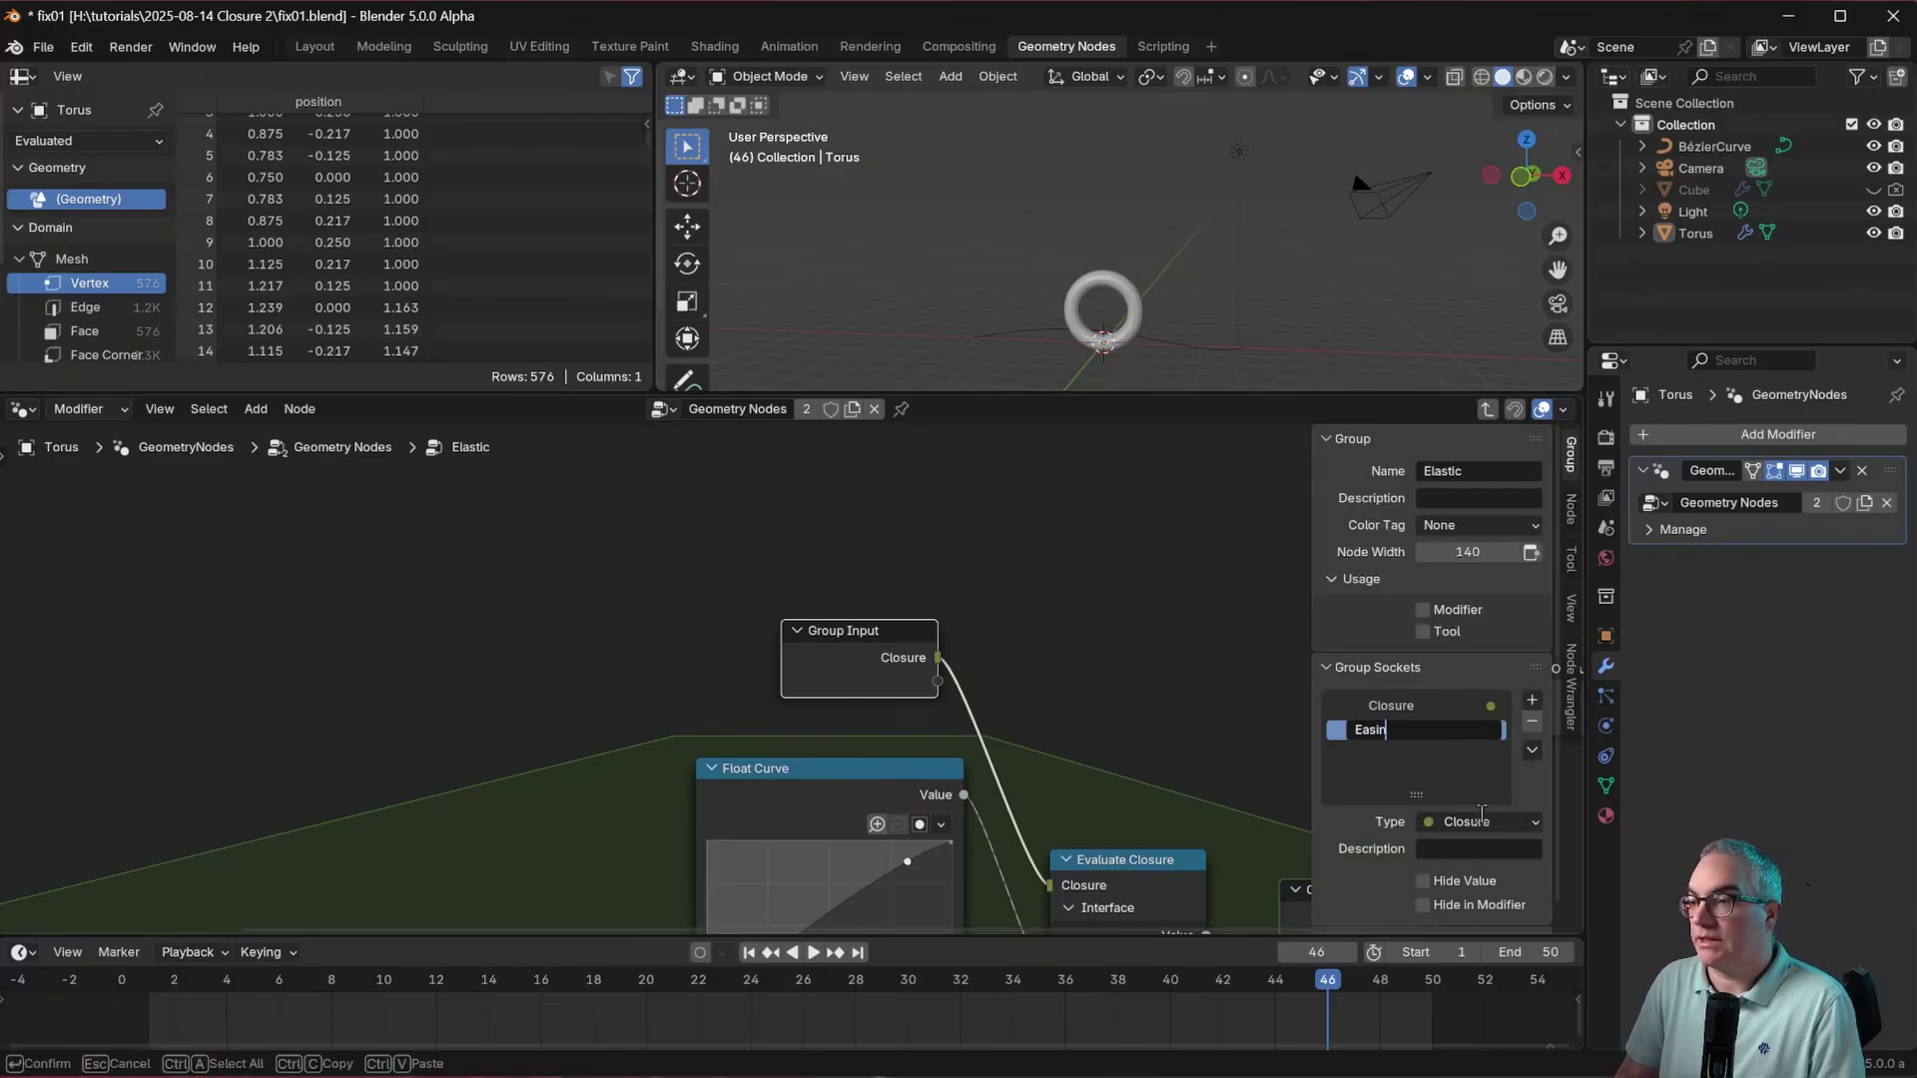
{"action": "type", "text": "g"}
{"action": "key", "text": "Return"}
Step: Connect the closure zone's Context output to Elastic's Evaluate Closure as a new input, and shift the Group Input node slightly aside
{"action": "key", "text": "Home"}
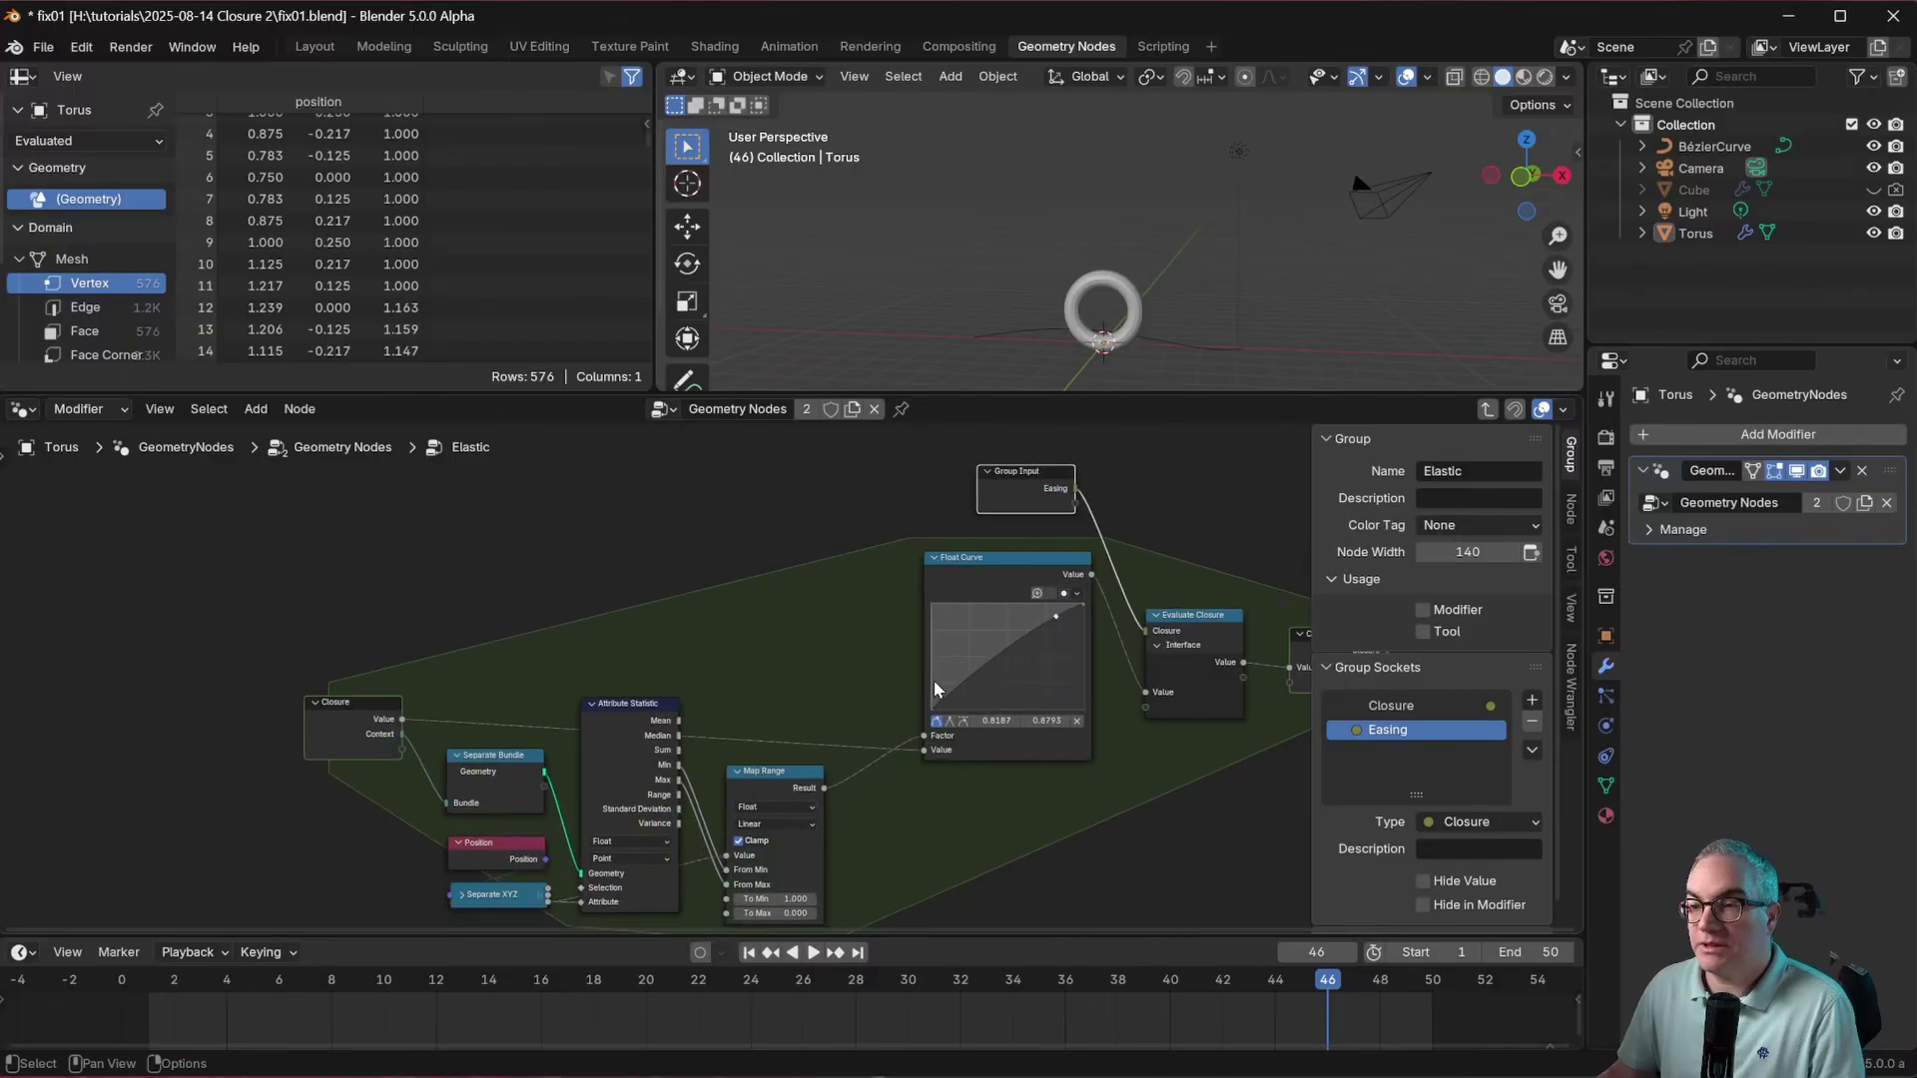
{"action": "scroll", "coordinate": [1142, 676], "scroll_direction": "up", "scroll_amount": 2}
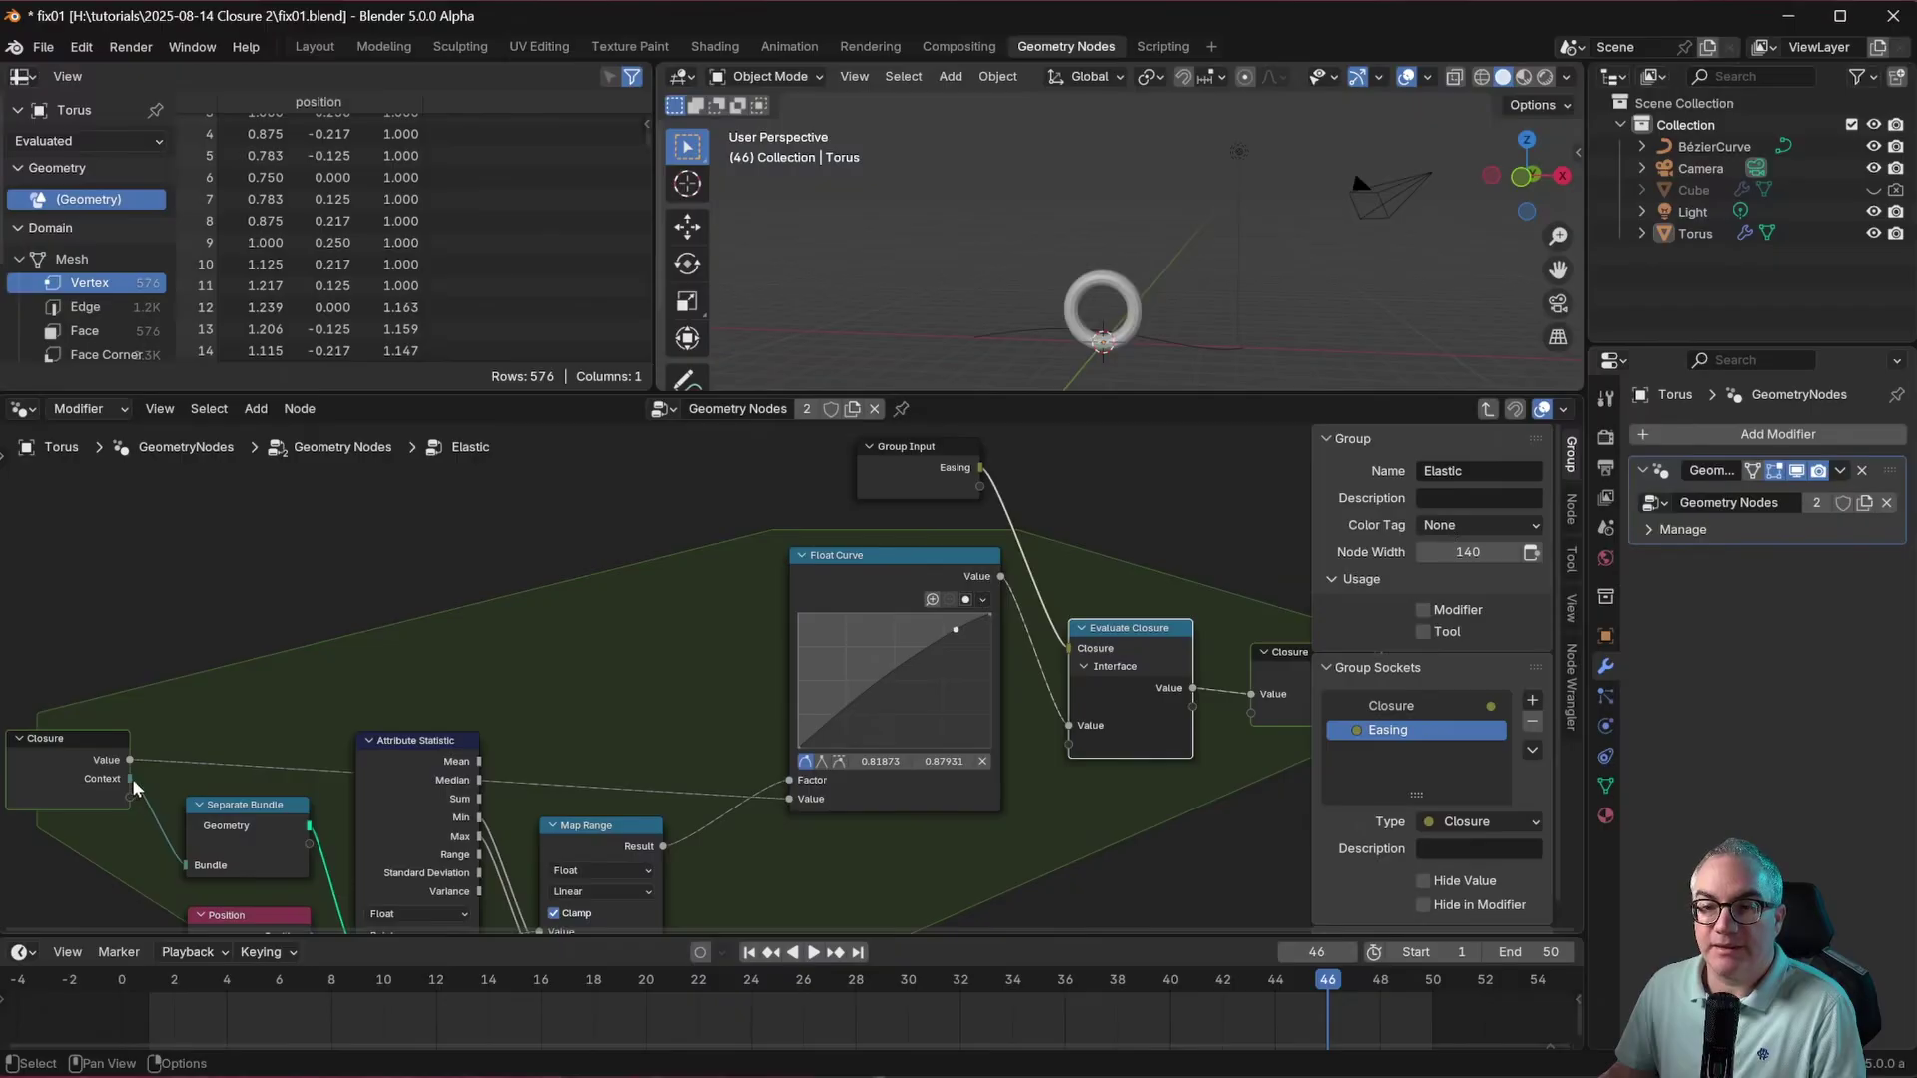
{"action": "left_click_drag", "start_coordinate": [131, 778], "coordinate": [1069, 745]}
{"action": "left_click_drag", "start_coordinate": [863, 440], "coordinate": [853, 442]}
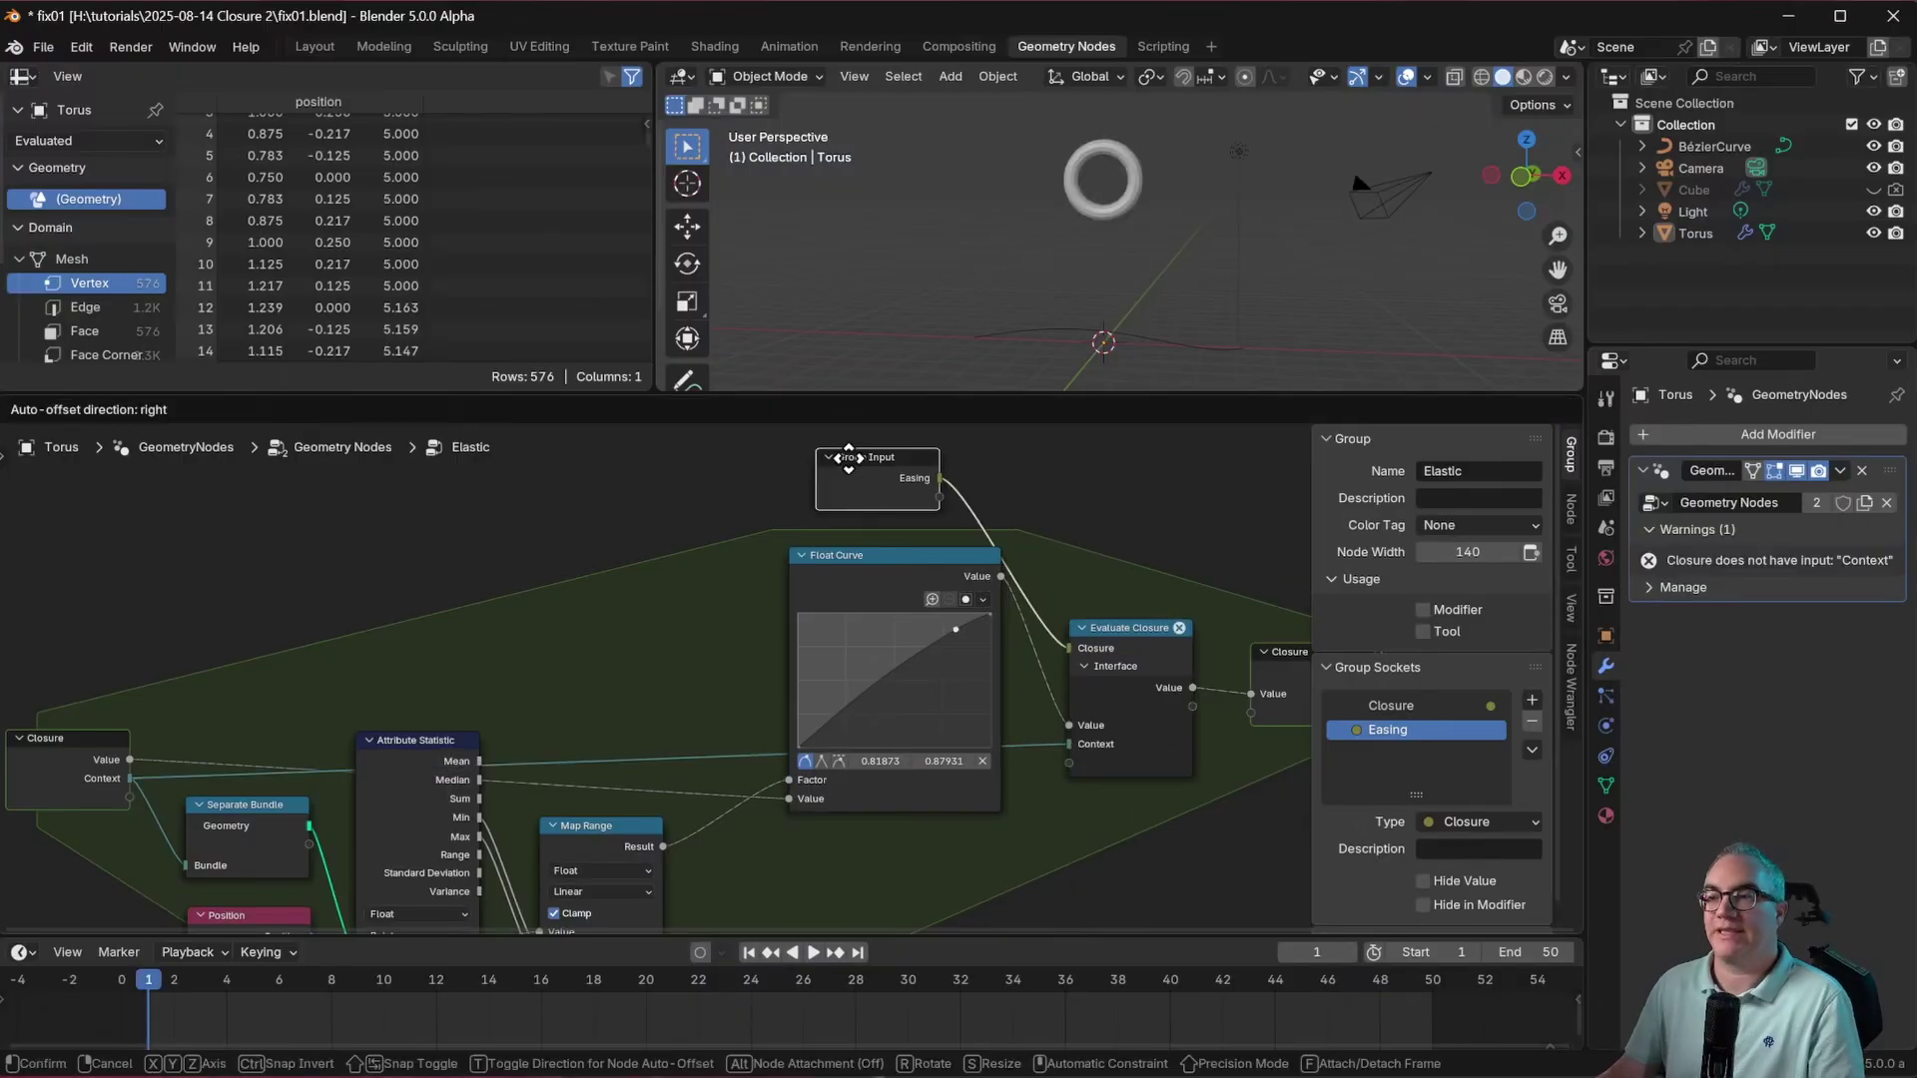
{"action": "left_click", "coordinate": [1135, 683]}
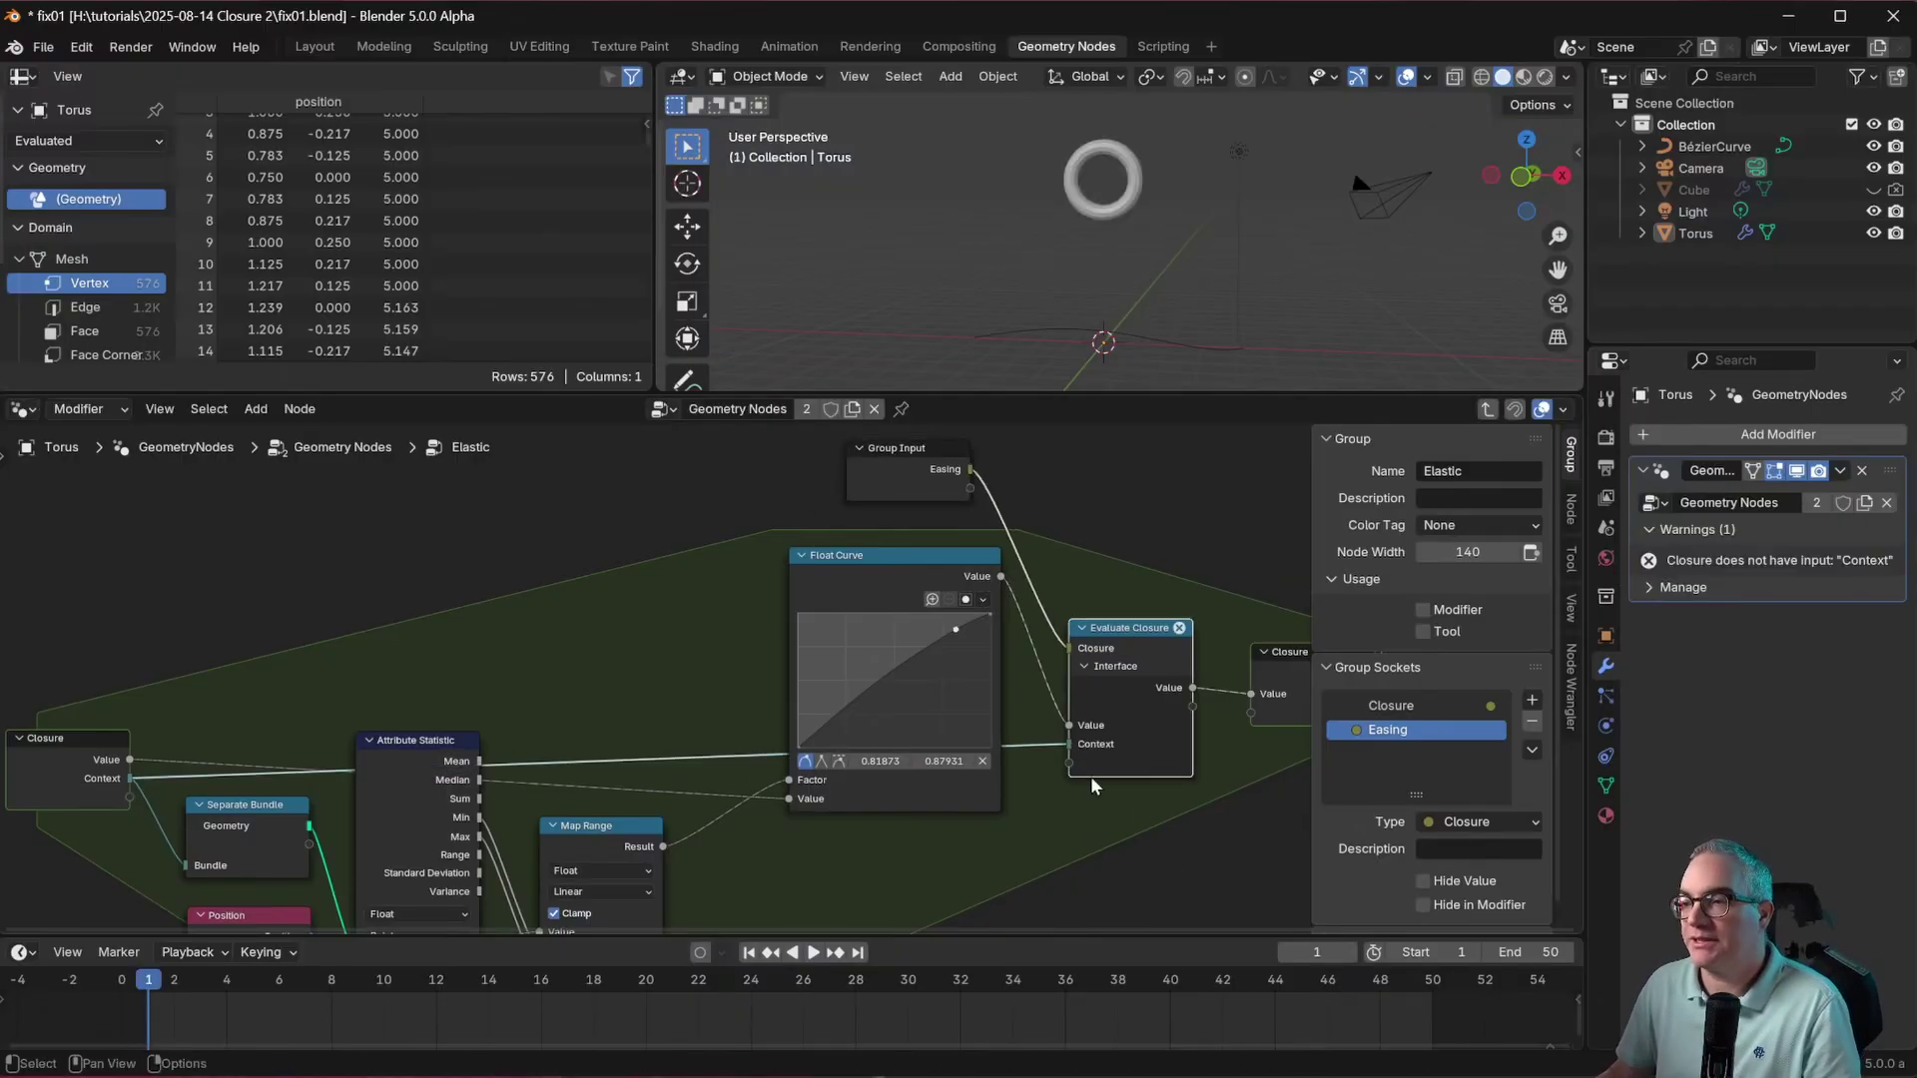